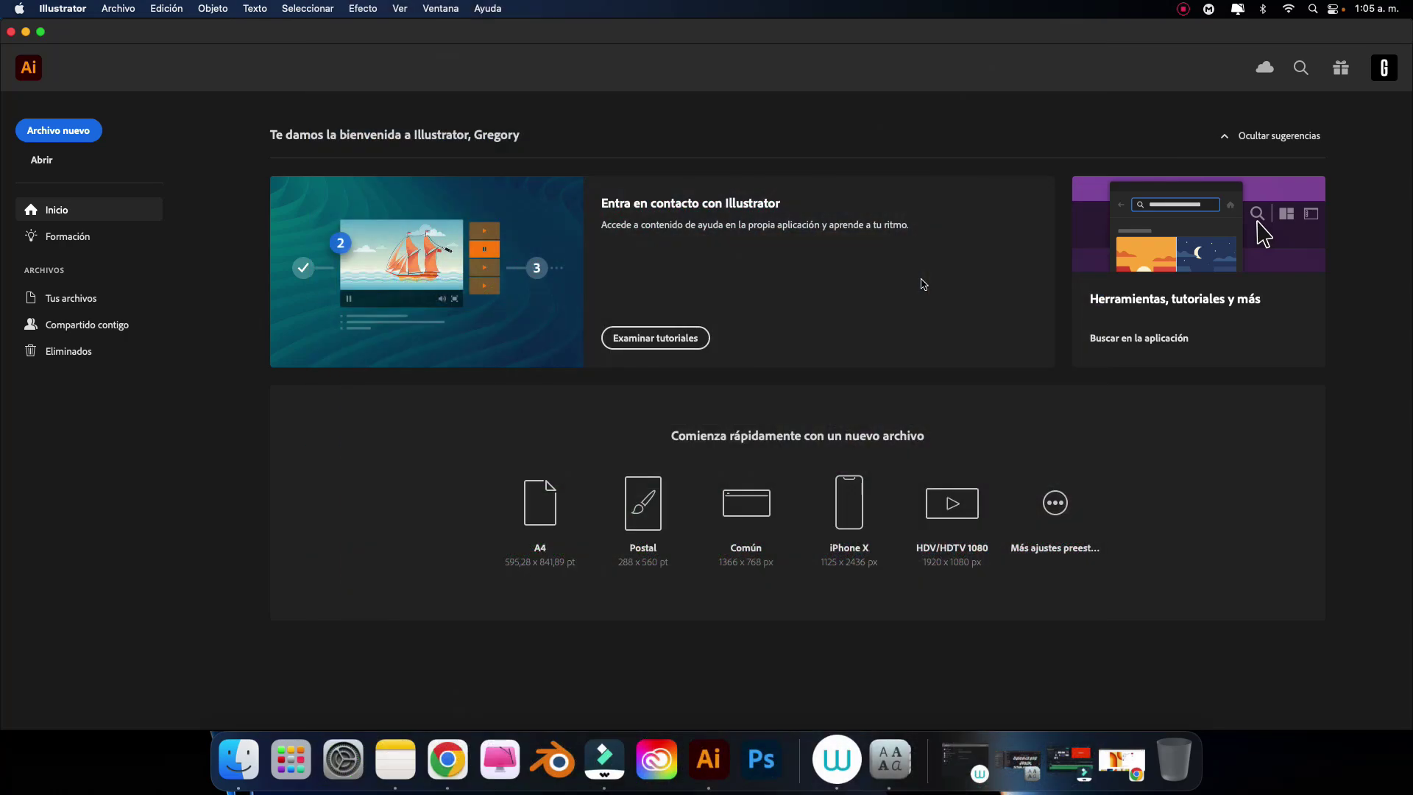
Step: From the Illustrator start screen, bring up the New Document settings via 'Archivo nuevo'
left_click(643, 158)
left_click(94, 138)
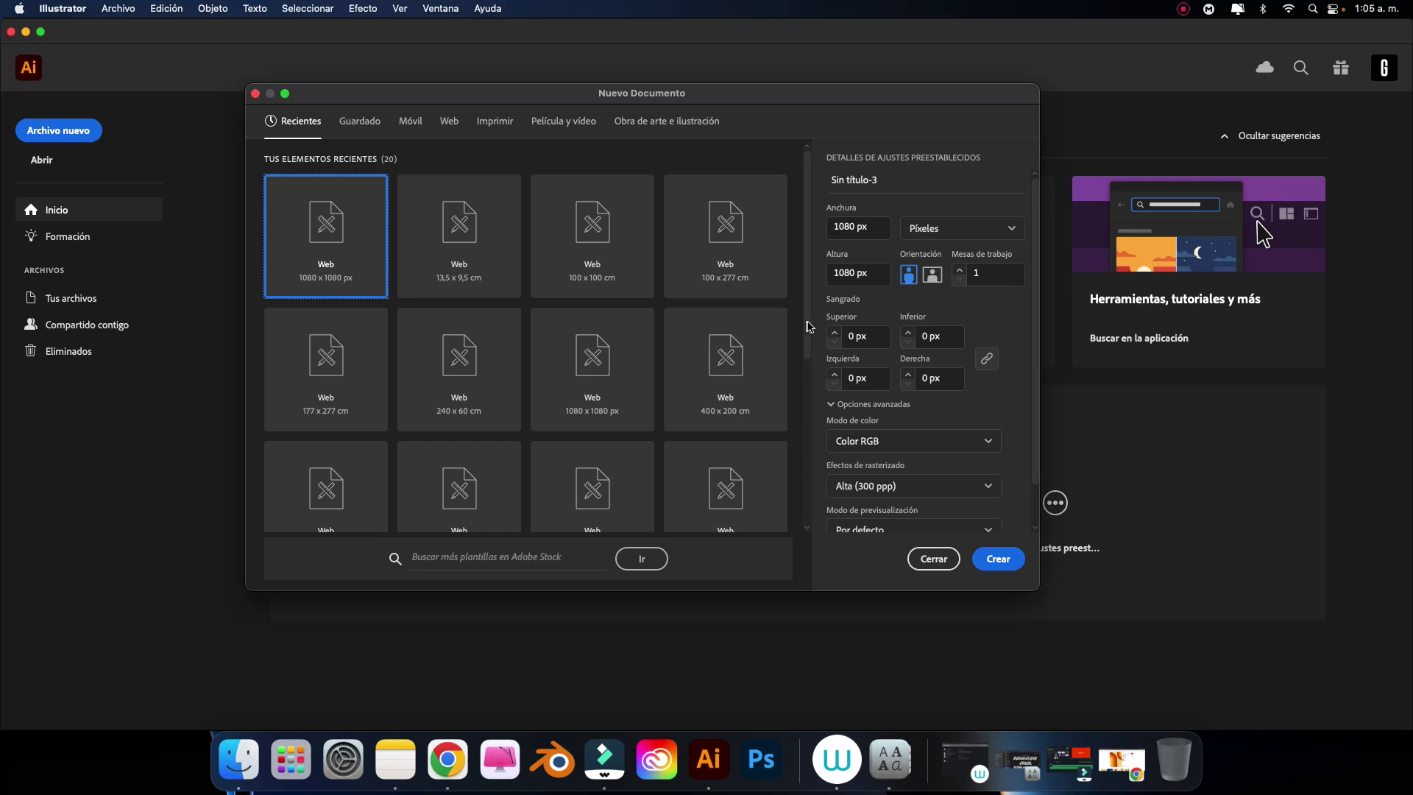
Step: Create a 1080 × 1080 px Web-preset RGB document with 300 ppi raster effects
scroll(901, 413, "down", 2)
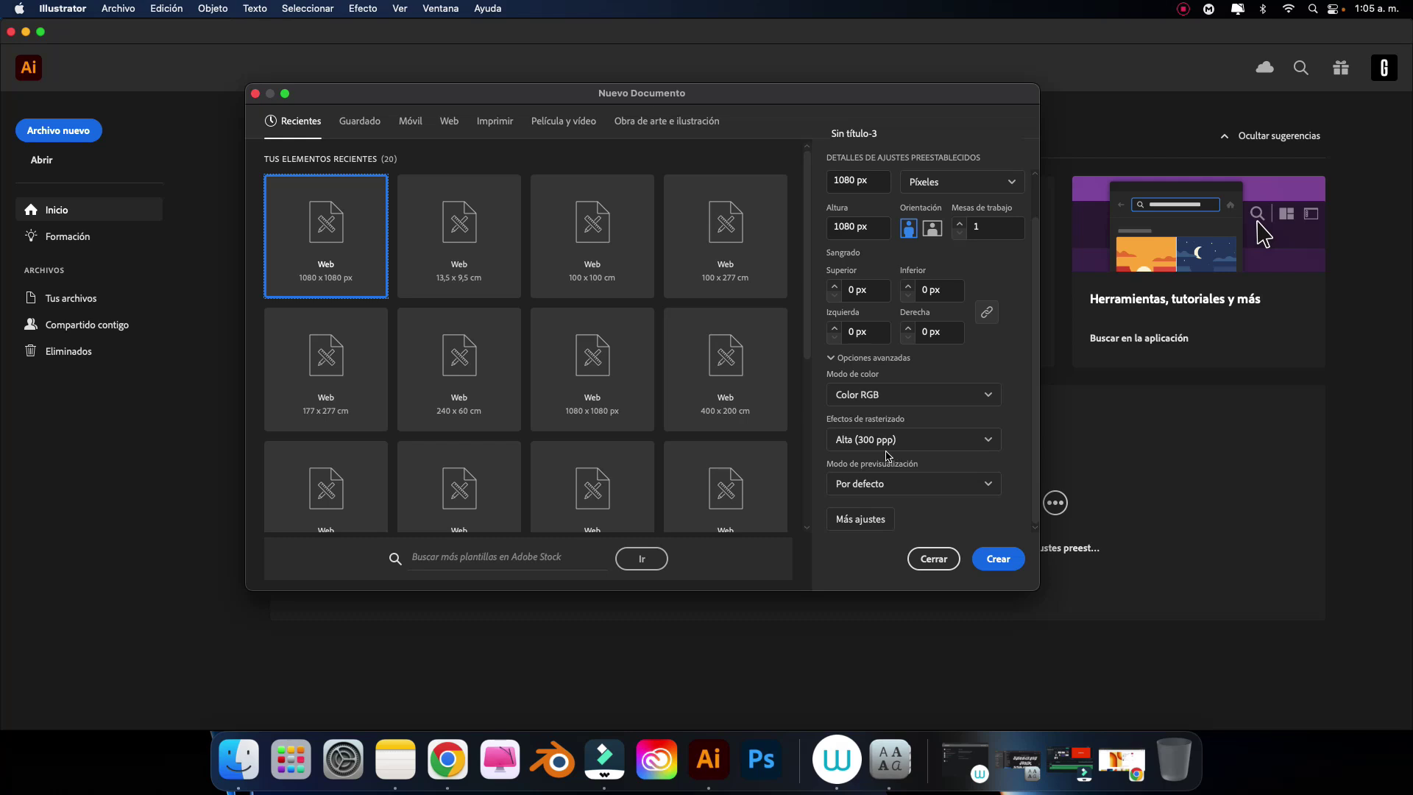
left_click(883, 444)
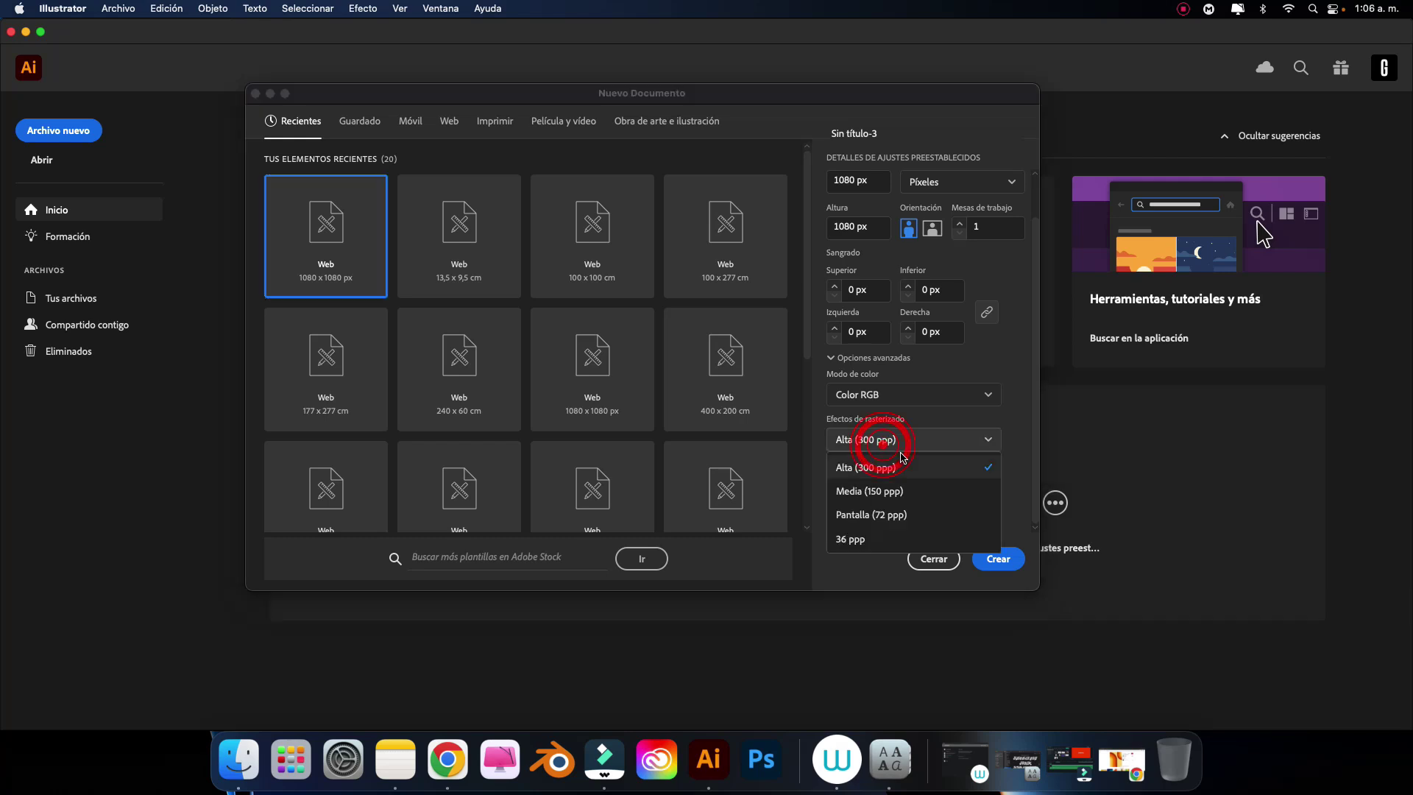
left_click(870, 468)
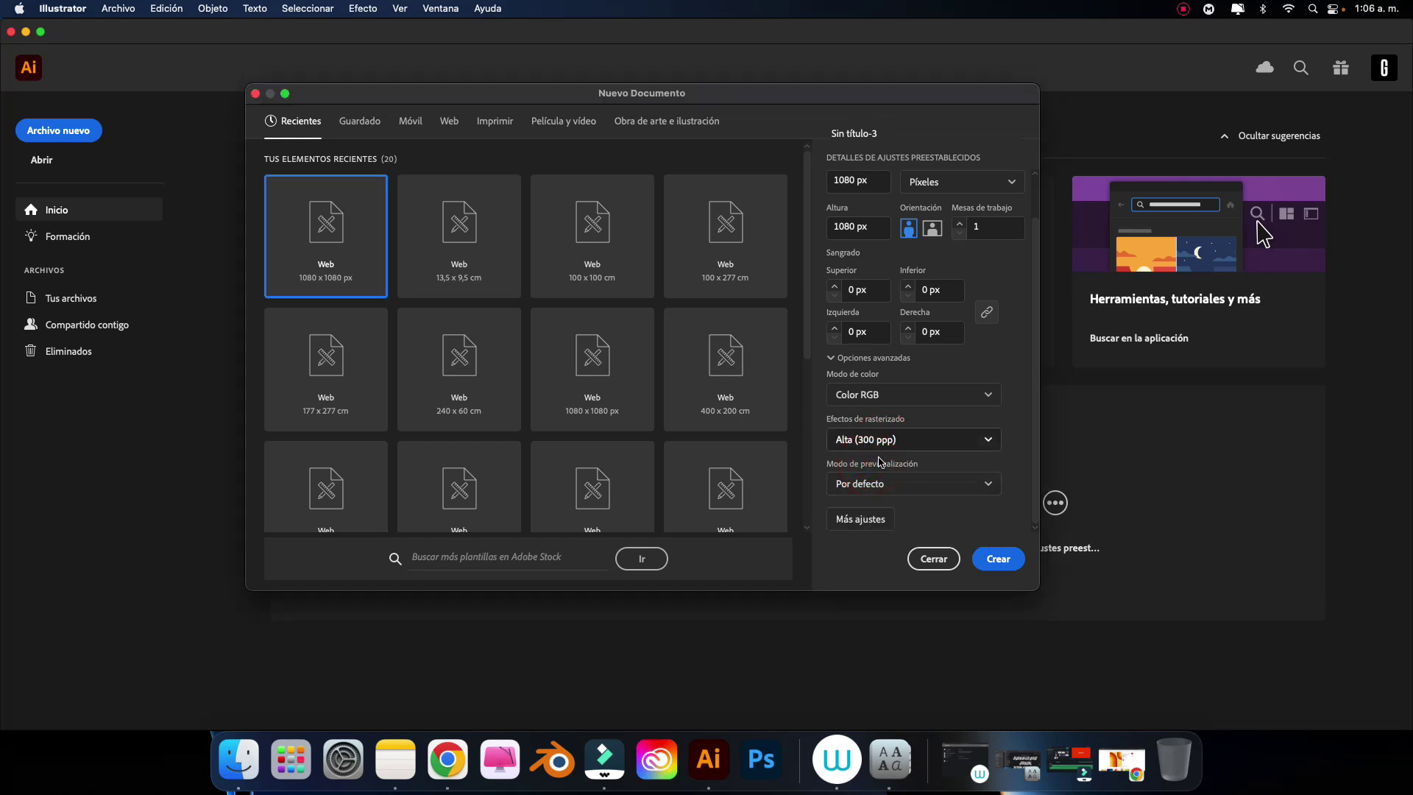
left_click(862, 519)
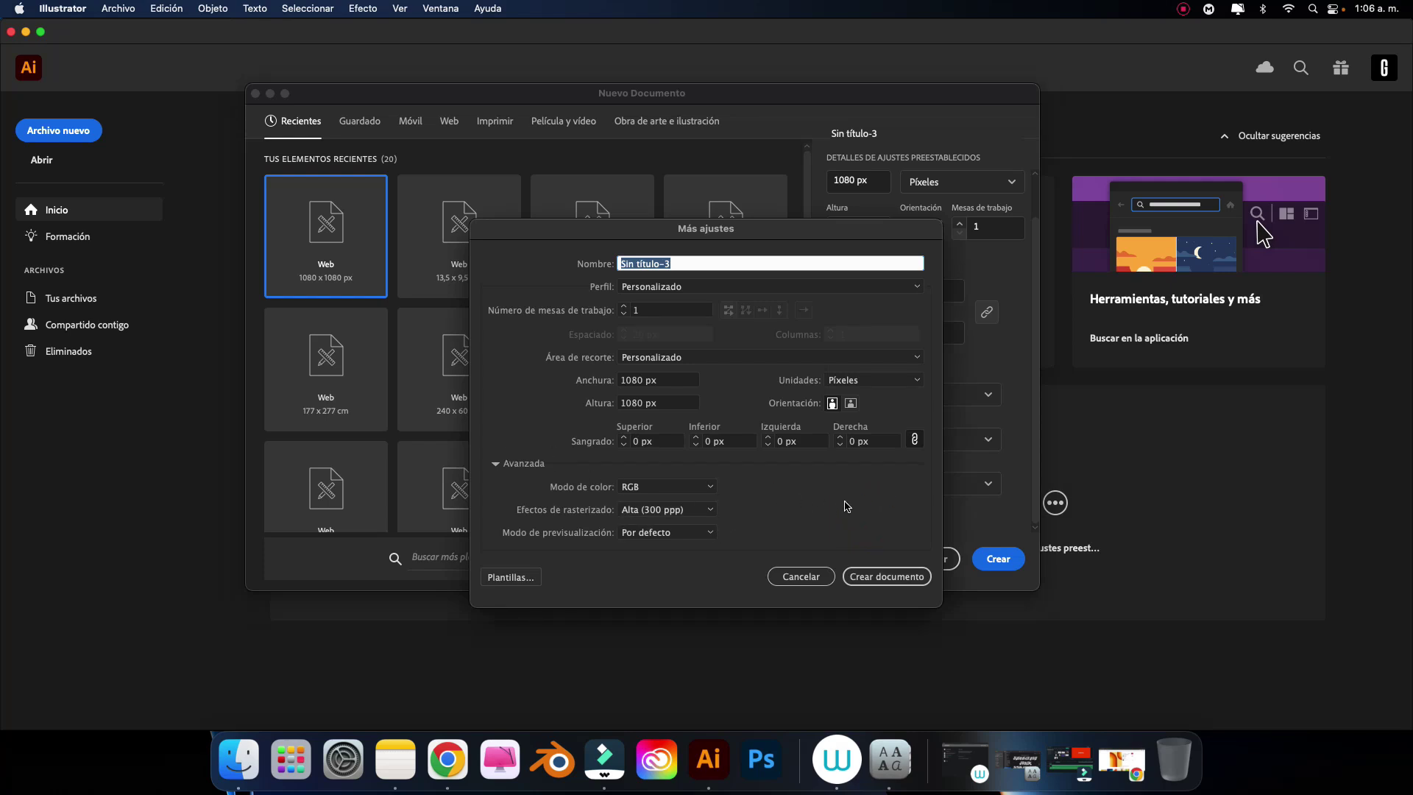
left_click(882, 578)
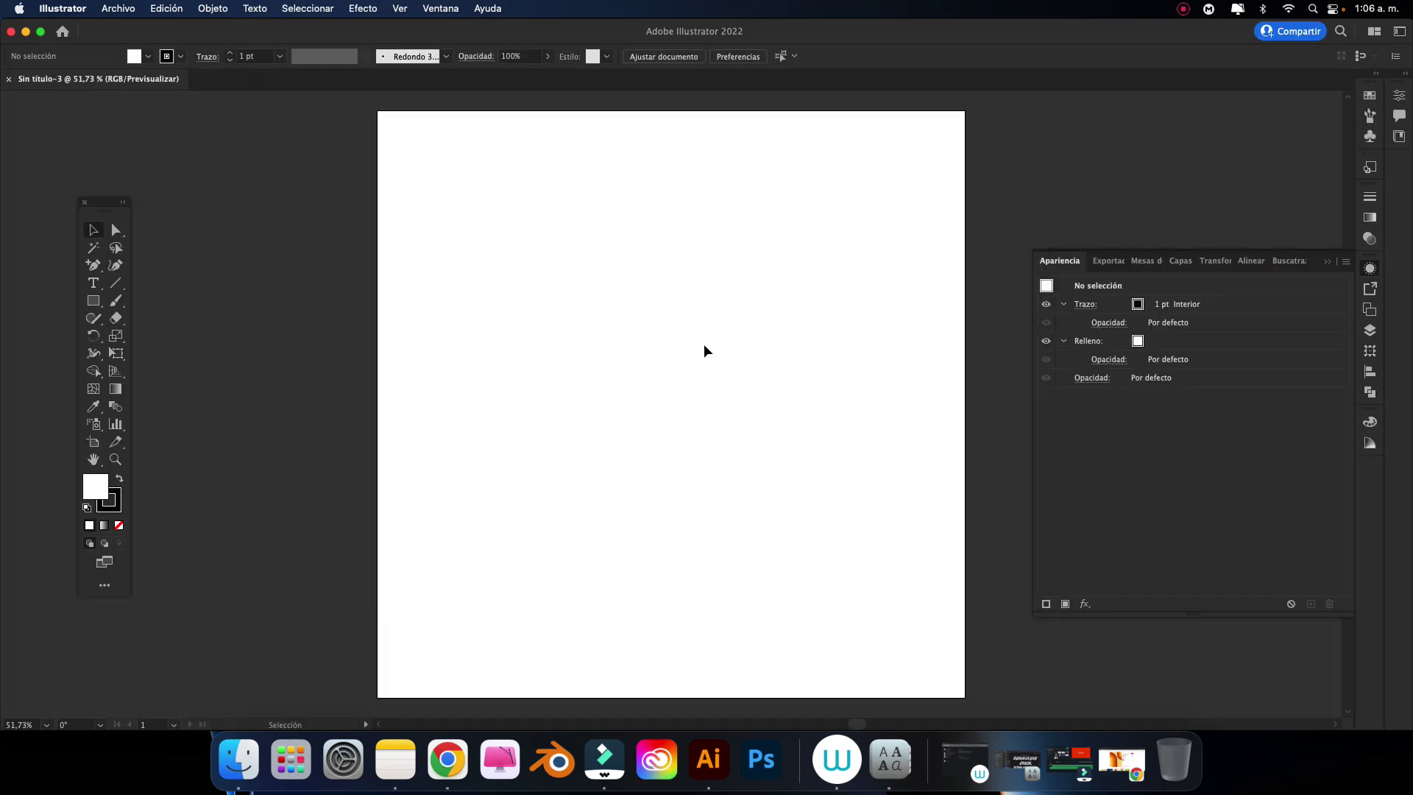
Step: Close the side panels and place a text object reading 'Love' on the artboard
left_click(1327, 262)
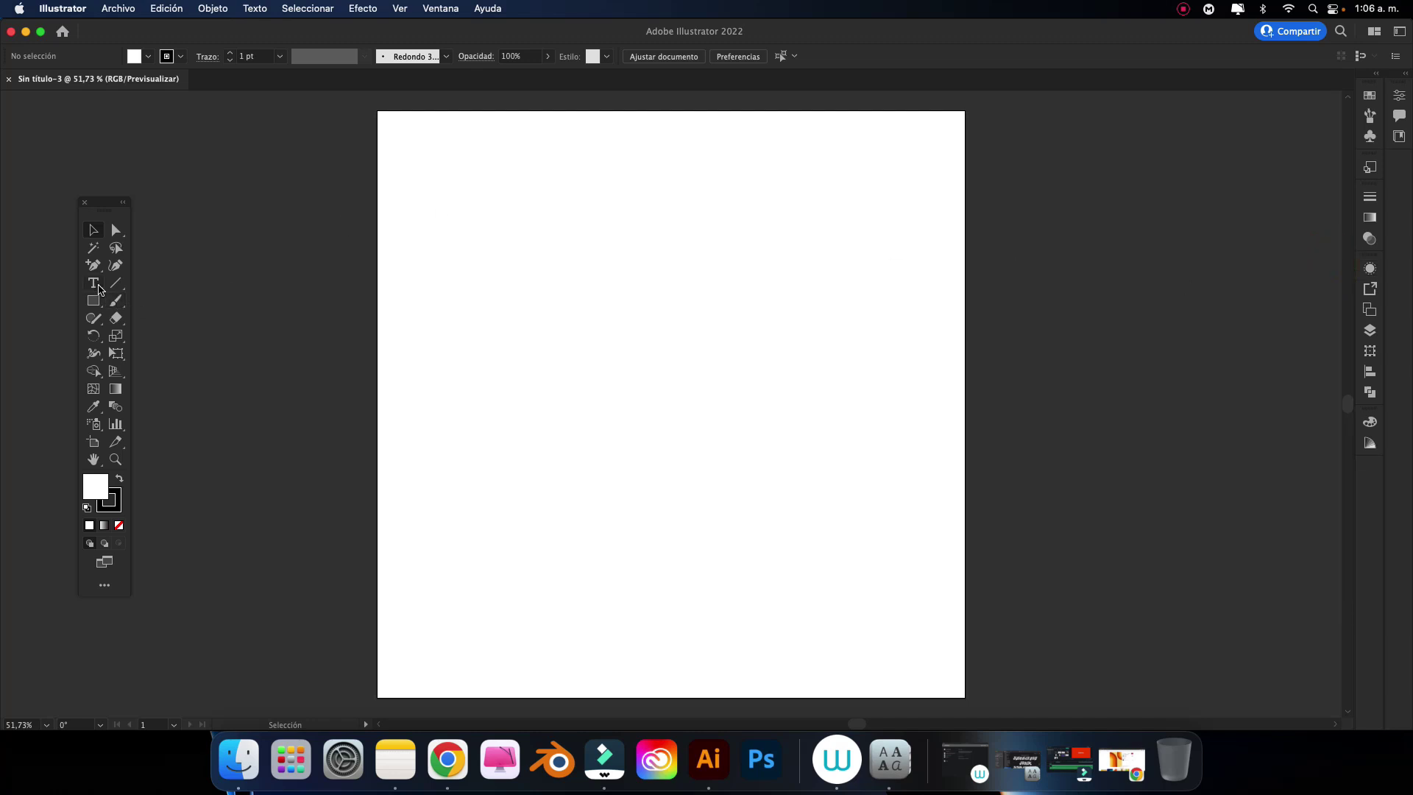
left_click(96, 284)
left_click(619, 416)
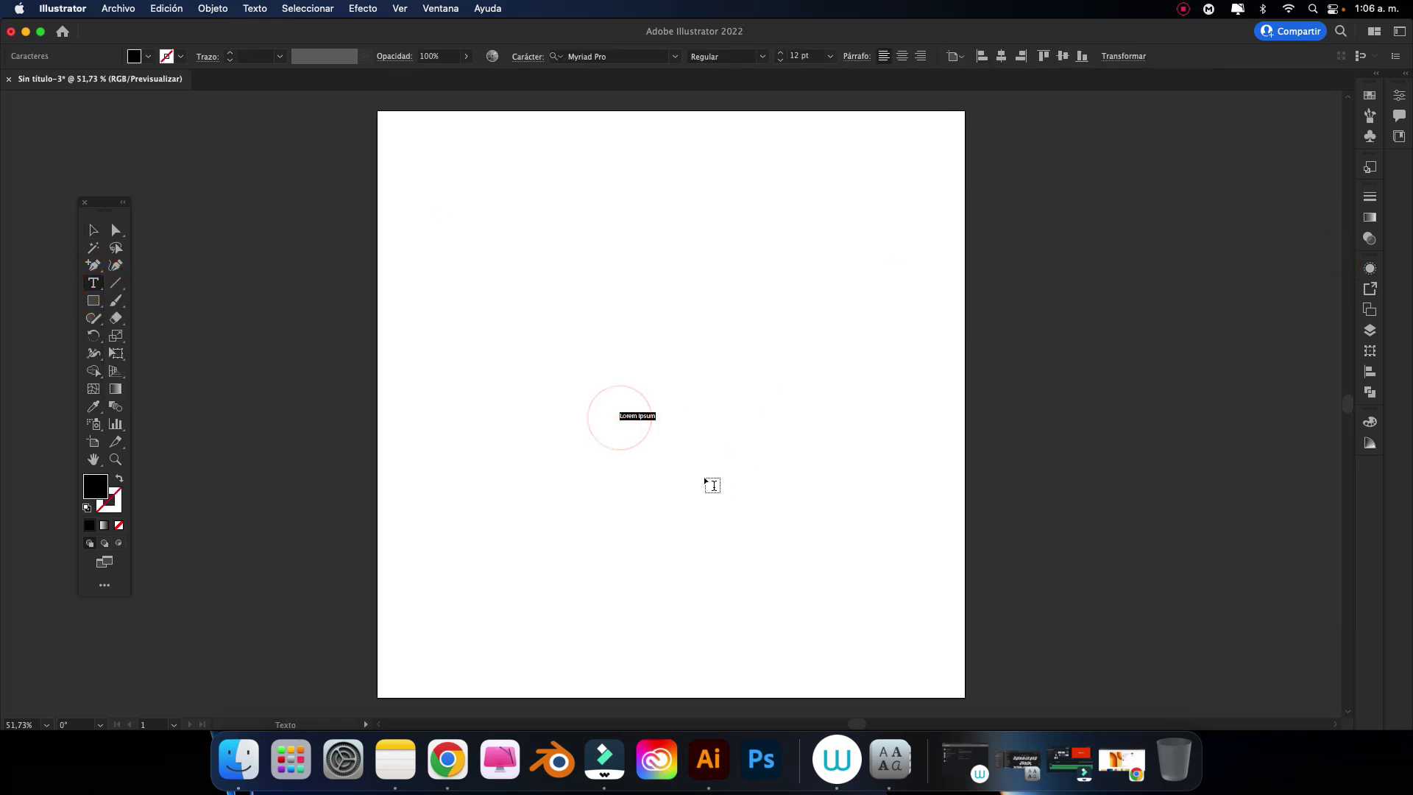
left_click(94, 229)
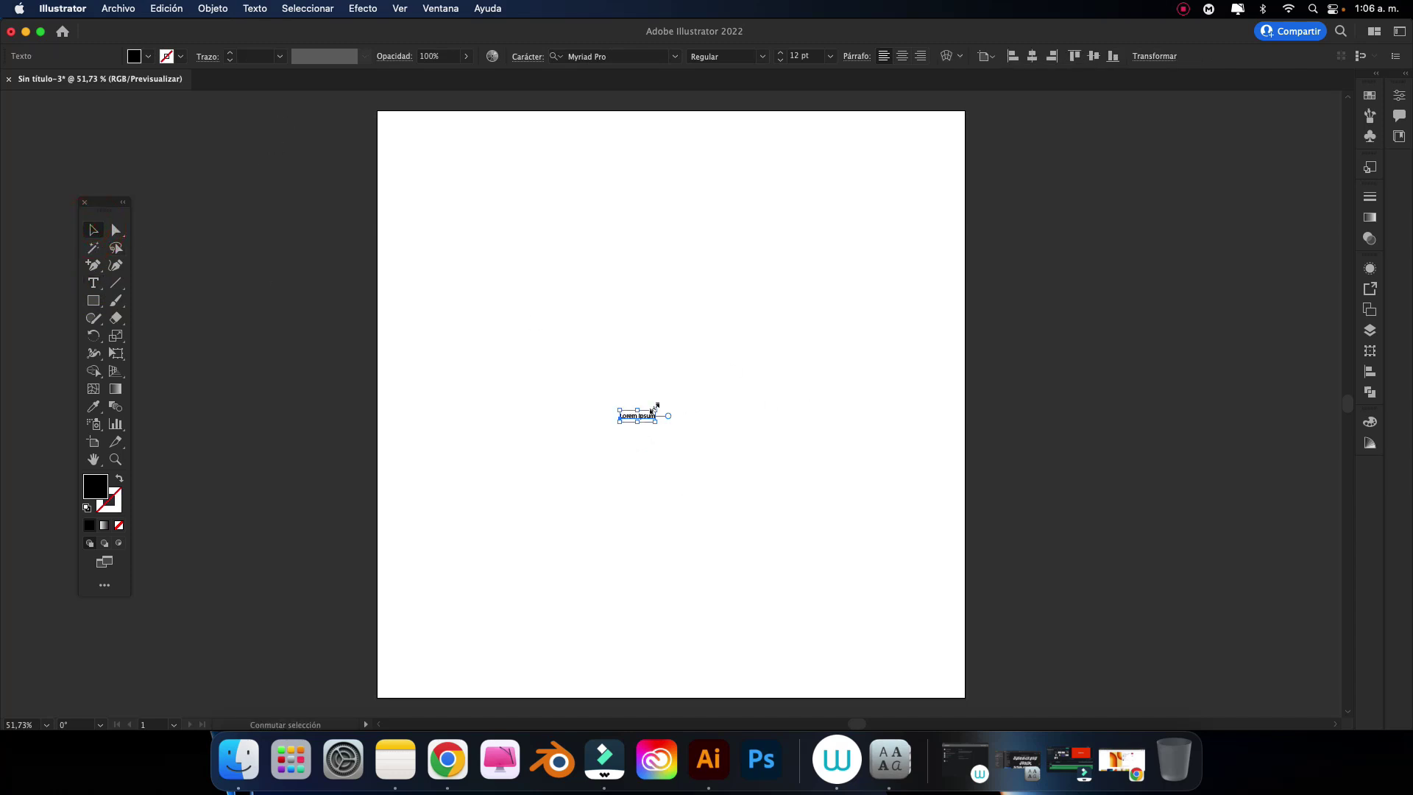
left_click_drag(653, 407, 819, 312)
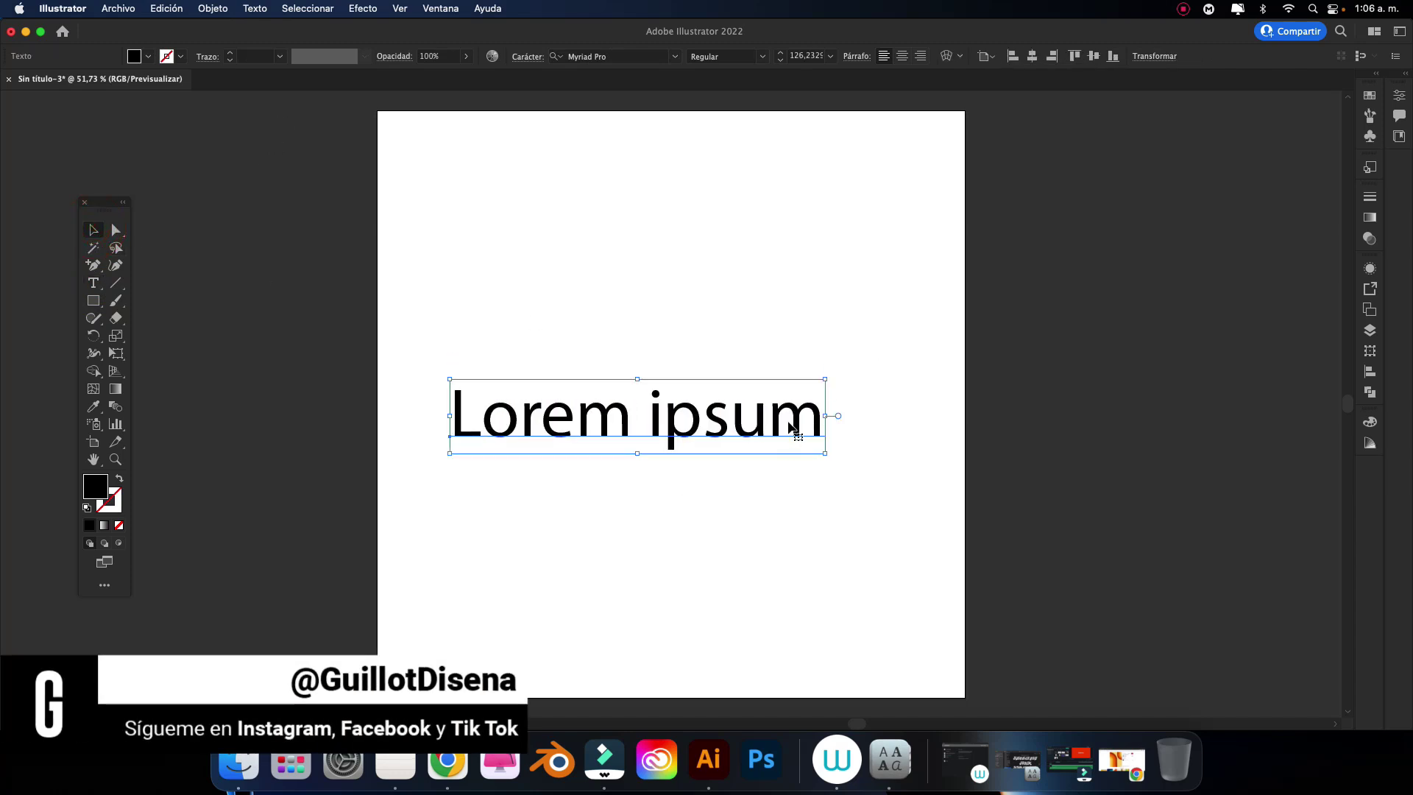
double_click(788, 419)
key("ctrl+a")
key("BackSpace")
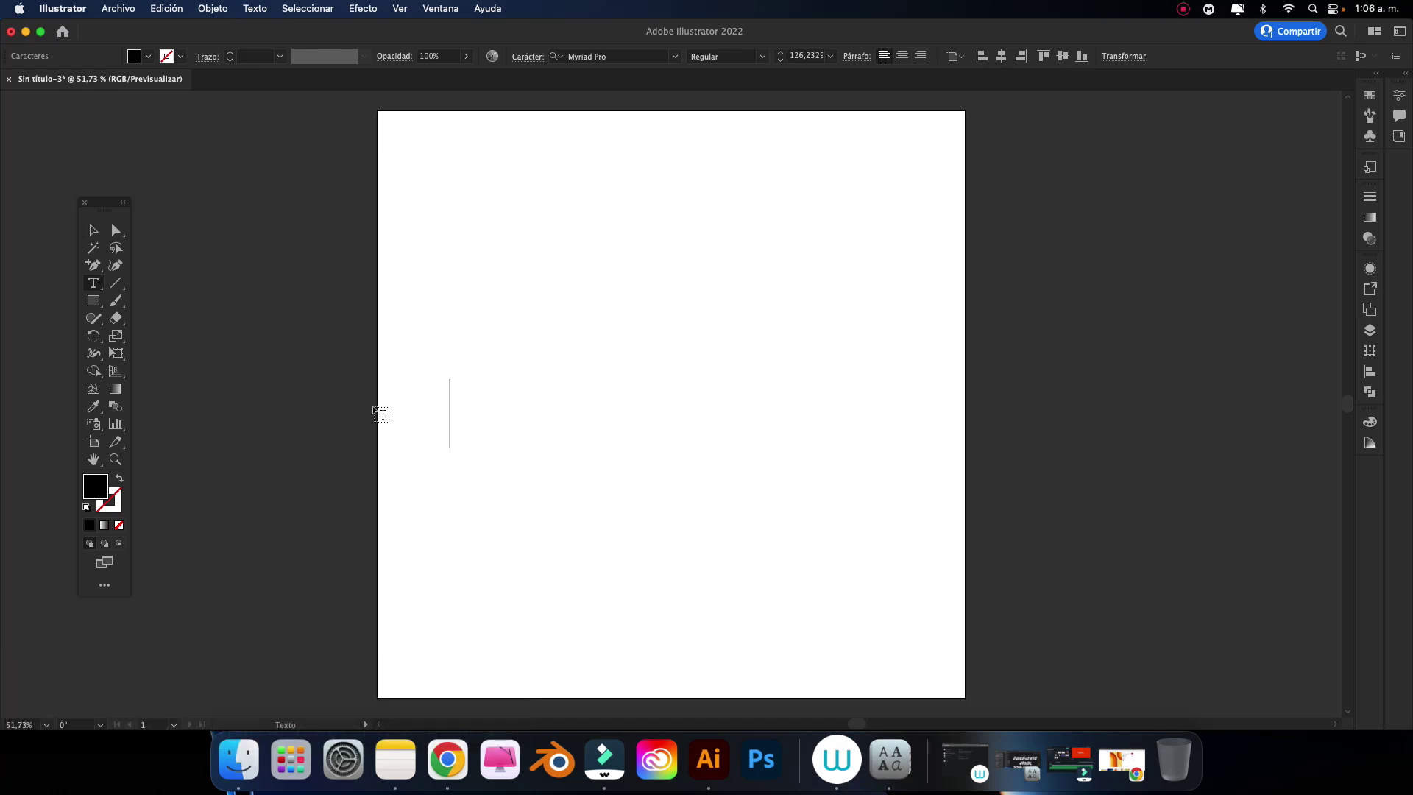
type("Love")
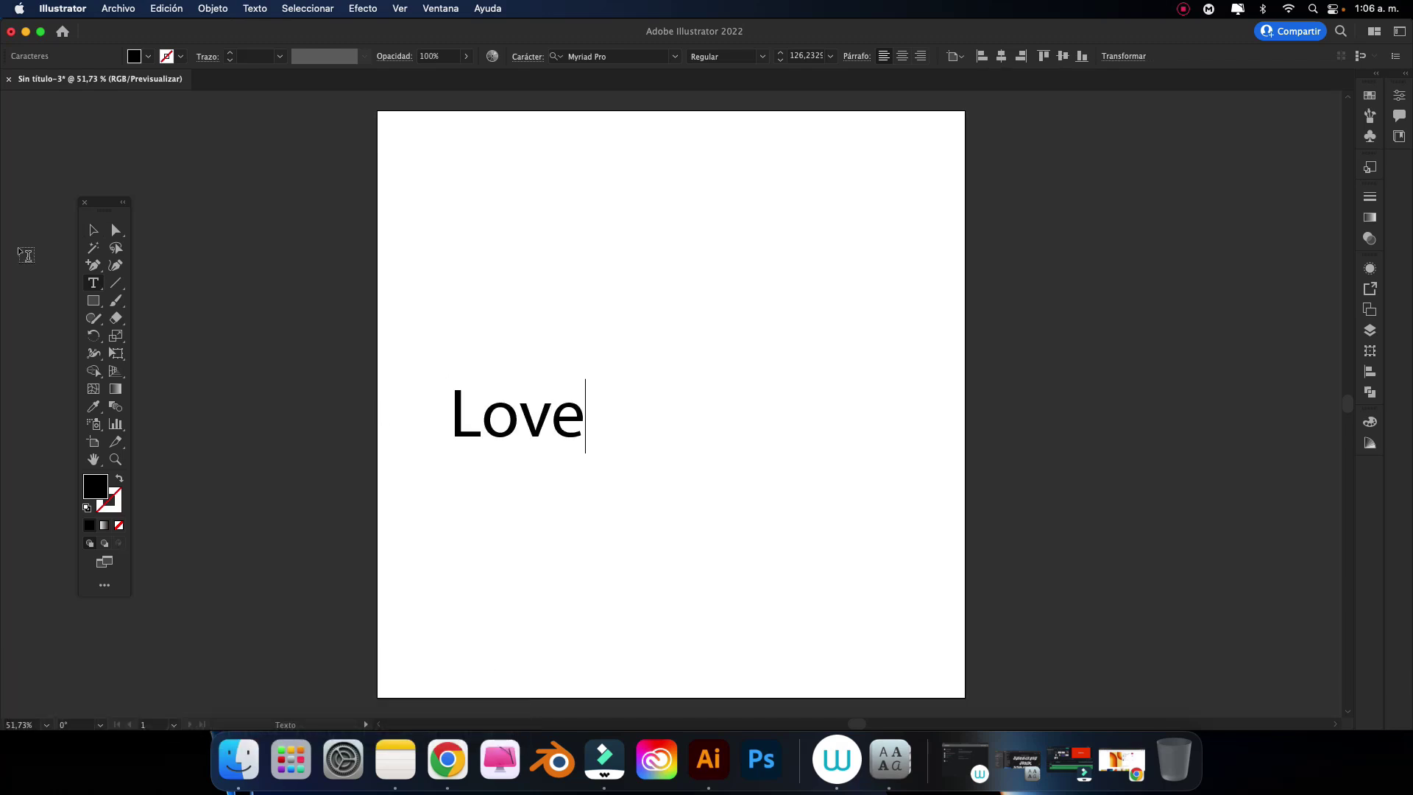
Step: Scale Love to about 285 pt and centre it horizontally and vertically on the artboard
left_click(92, 232)
left_click_drag(586, 379, 671, 332)
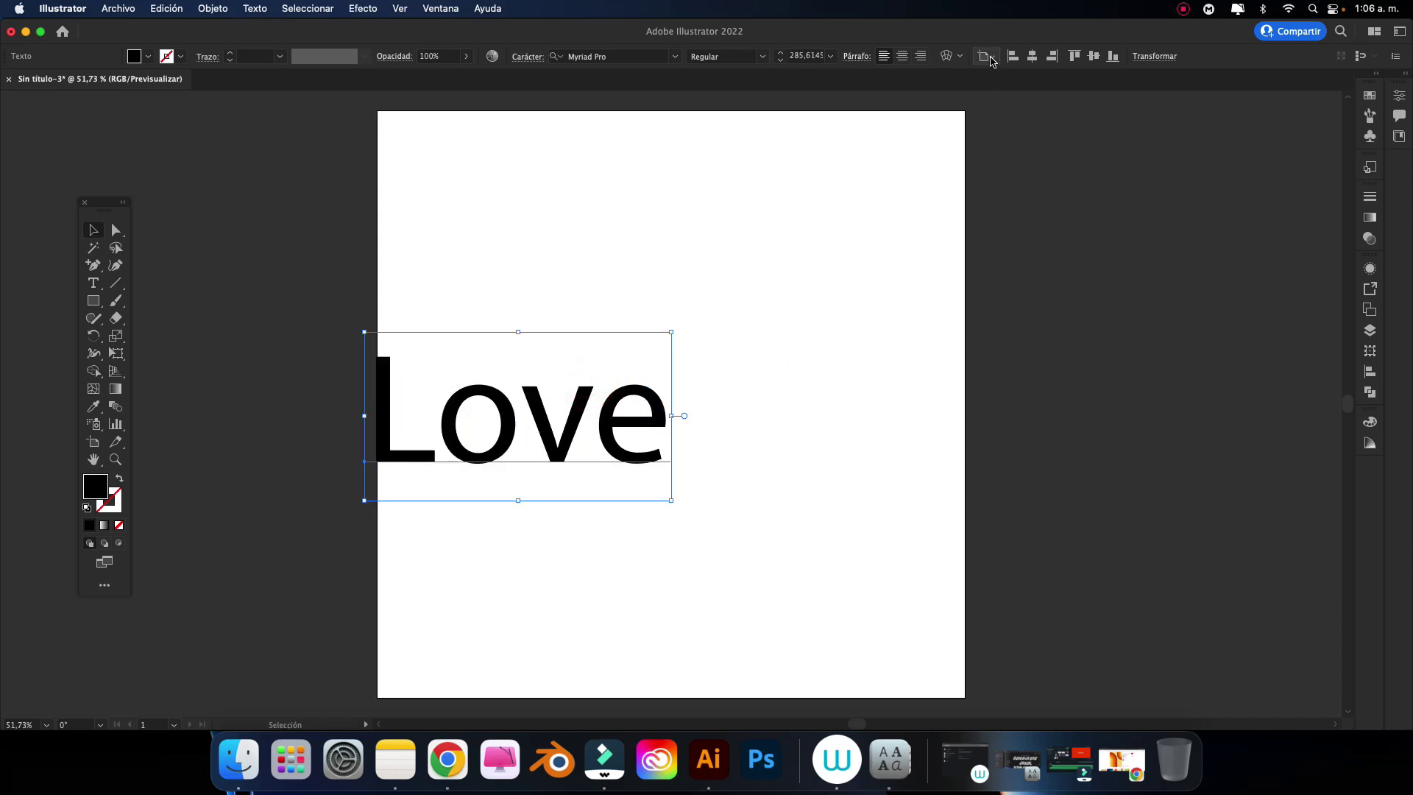
left_click(989, 57)
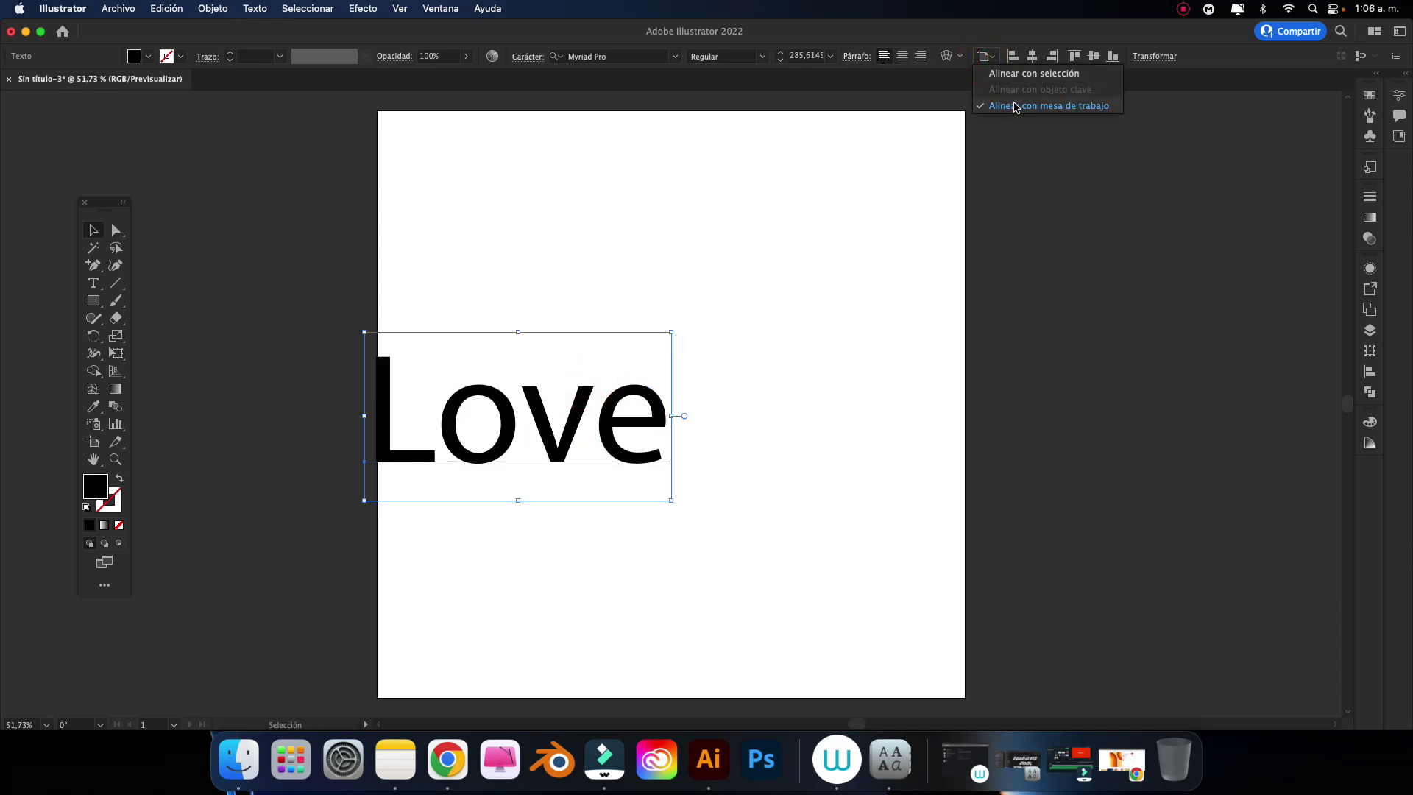
left_click(1015, 105)
left_click(1035, 56)
left_click(1094, 57)
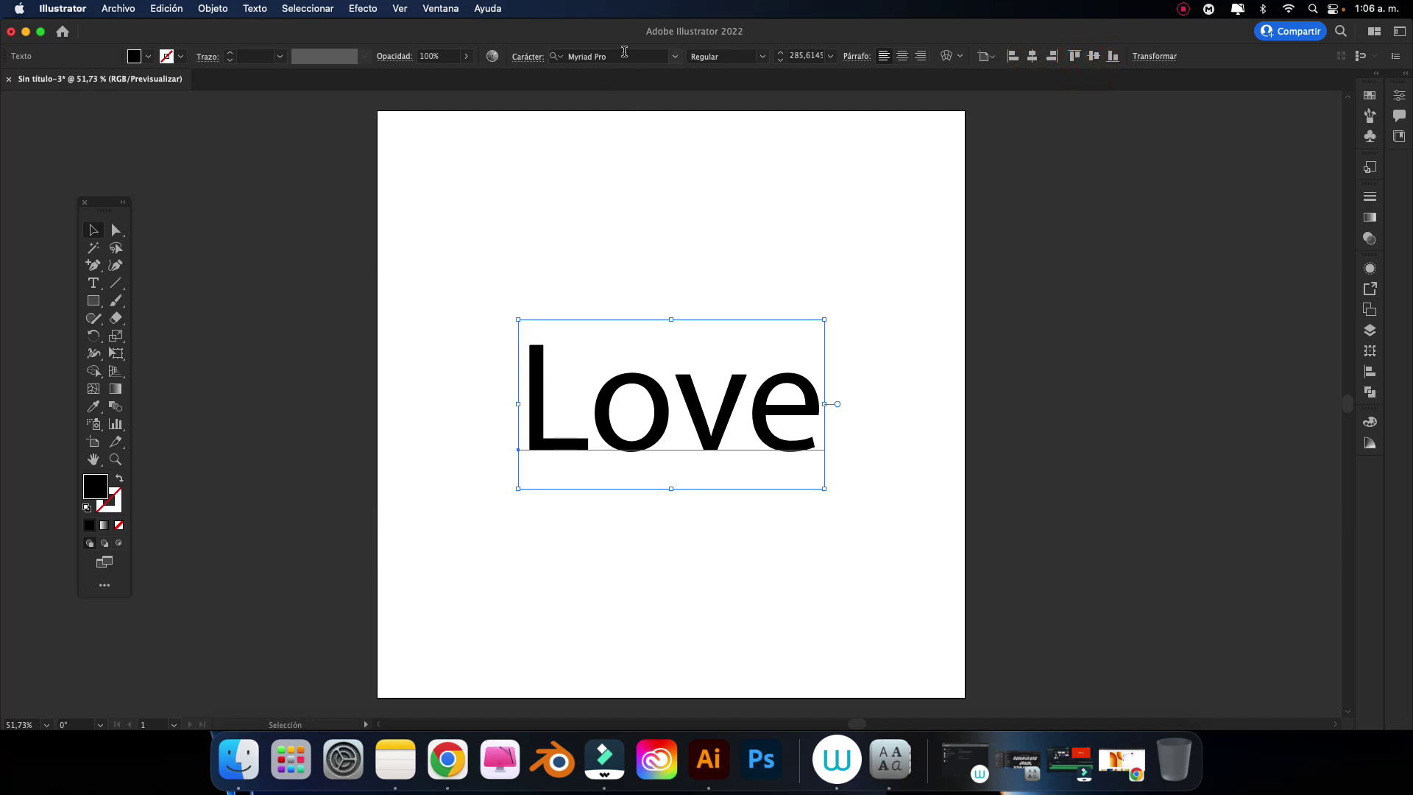
Step: Set the Love text in the Midway Retro script font
left_click(589, 56)
key("BackSpace")
type("m")
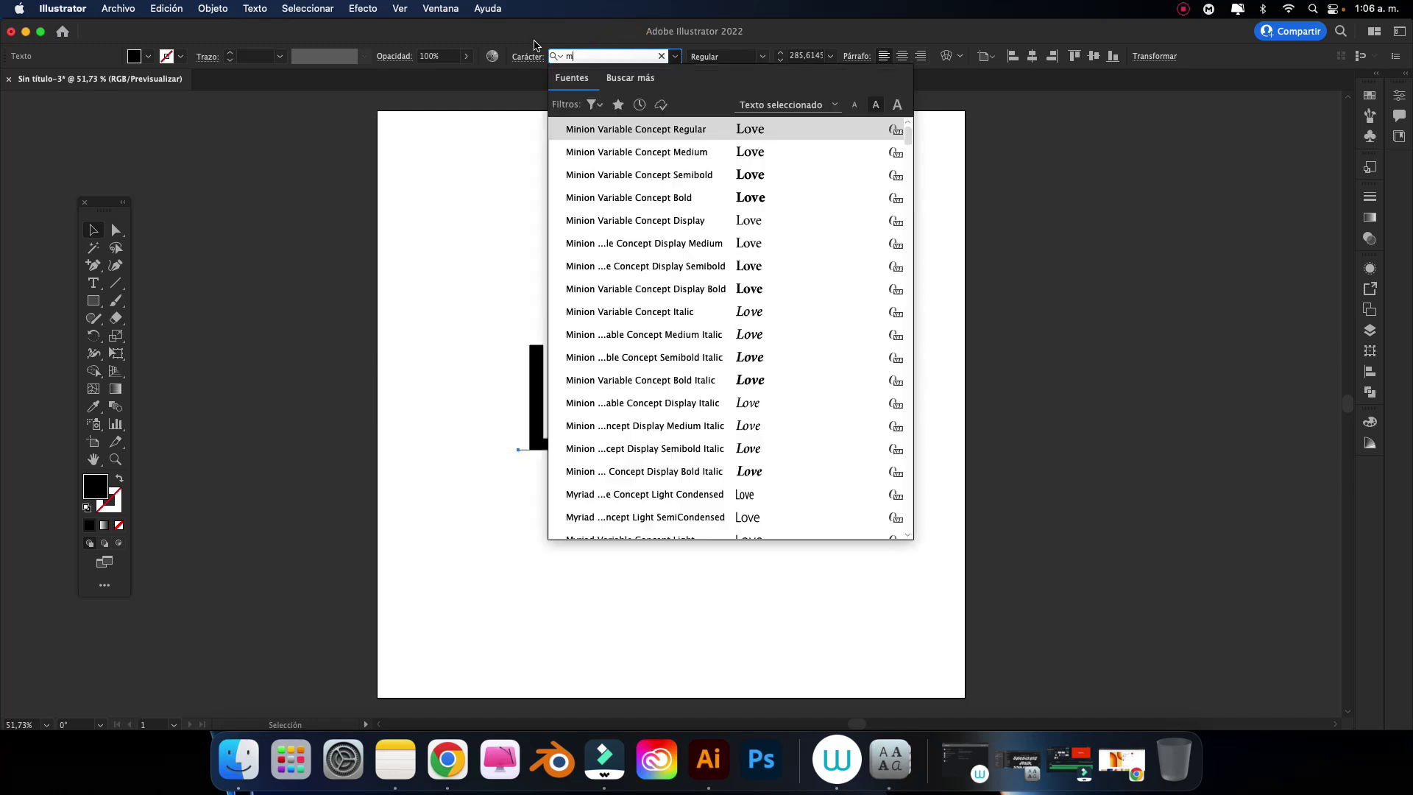
type("idwa")
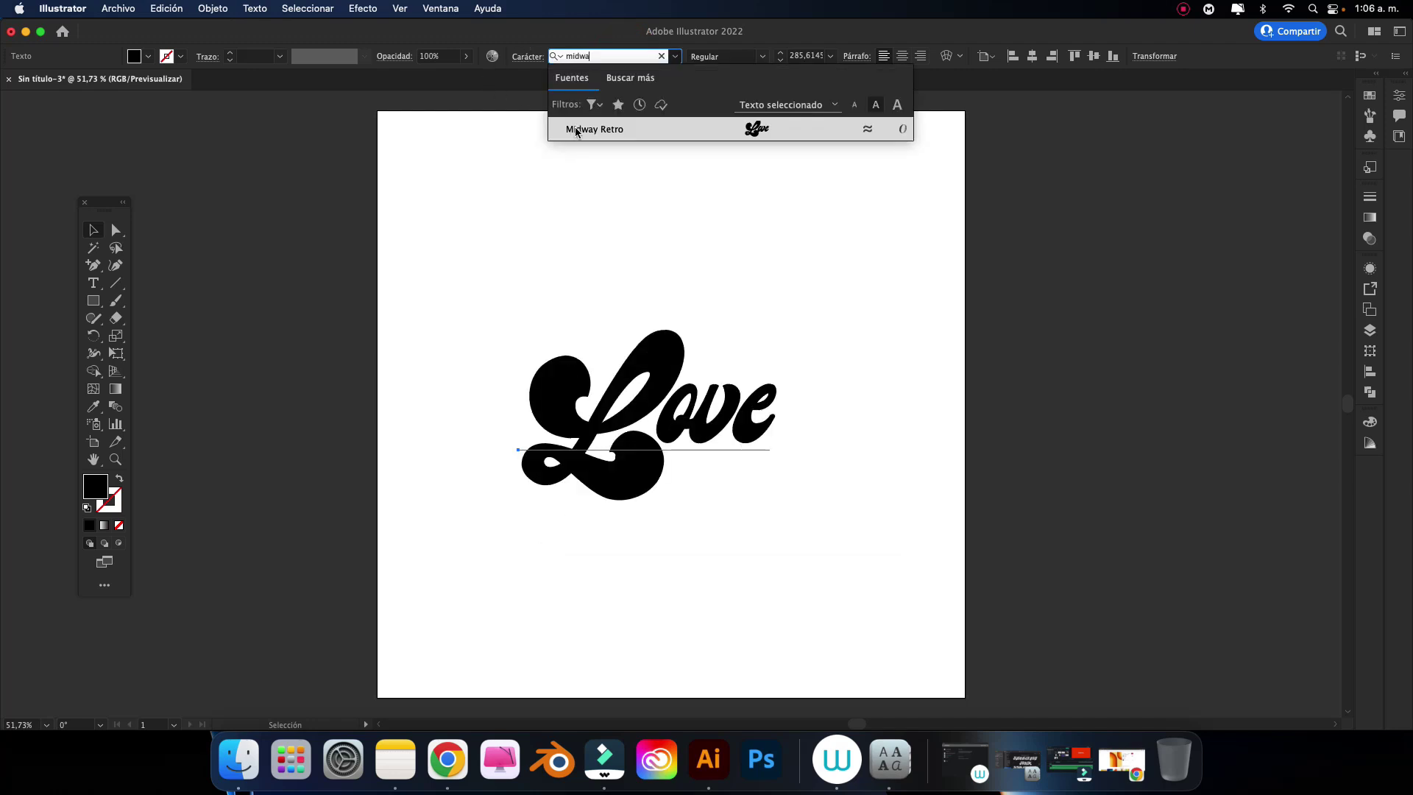
left_click(575, 127)
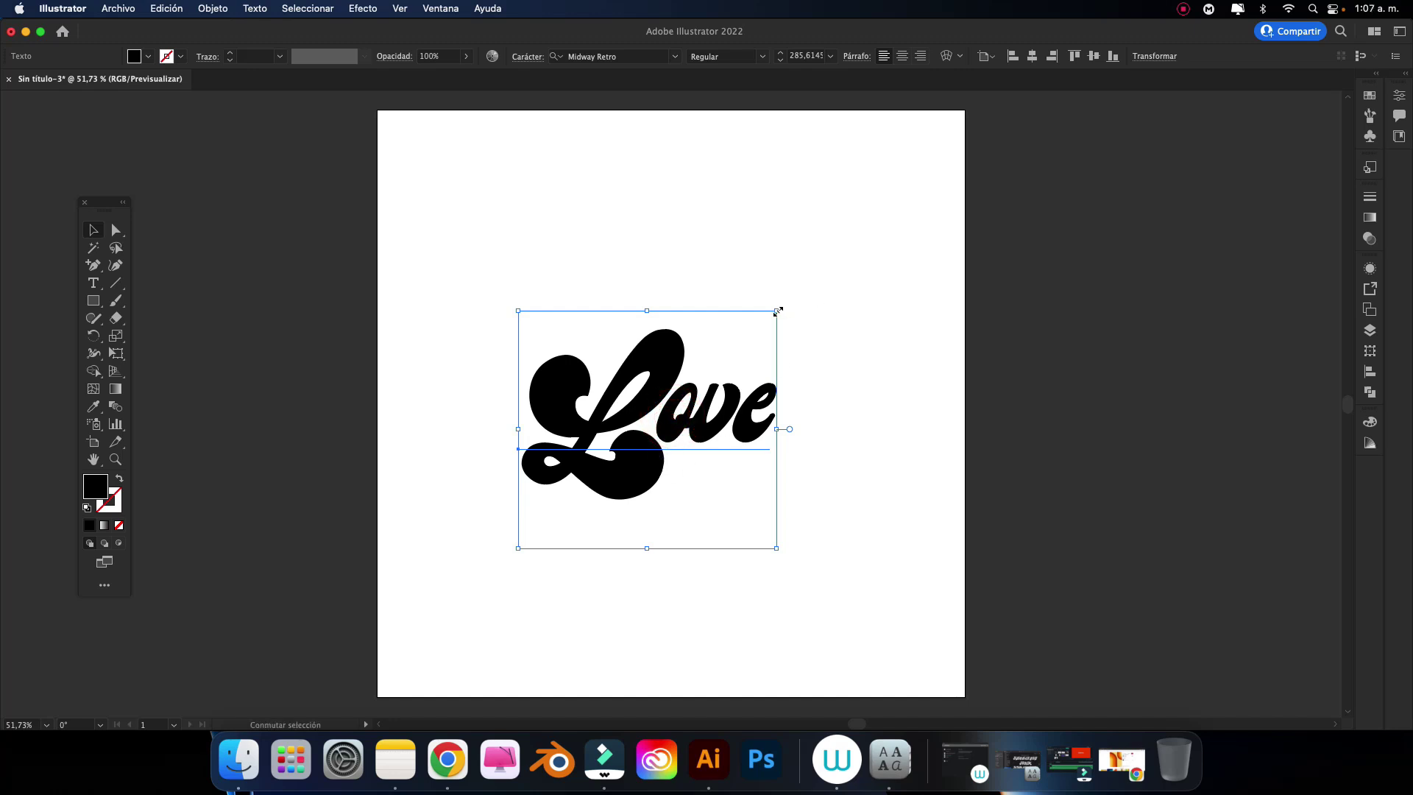
Step: Enlarge Love to about 468 pt, recentre it, and convert it to outlines
left_click_drag(781, 315, 862, 236)
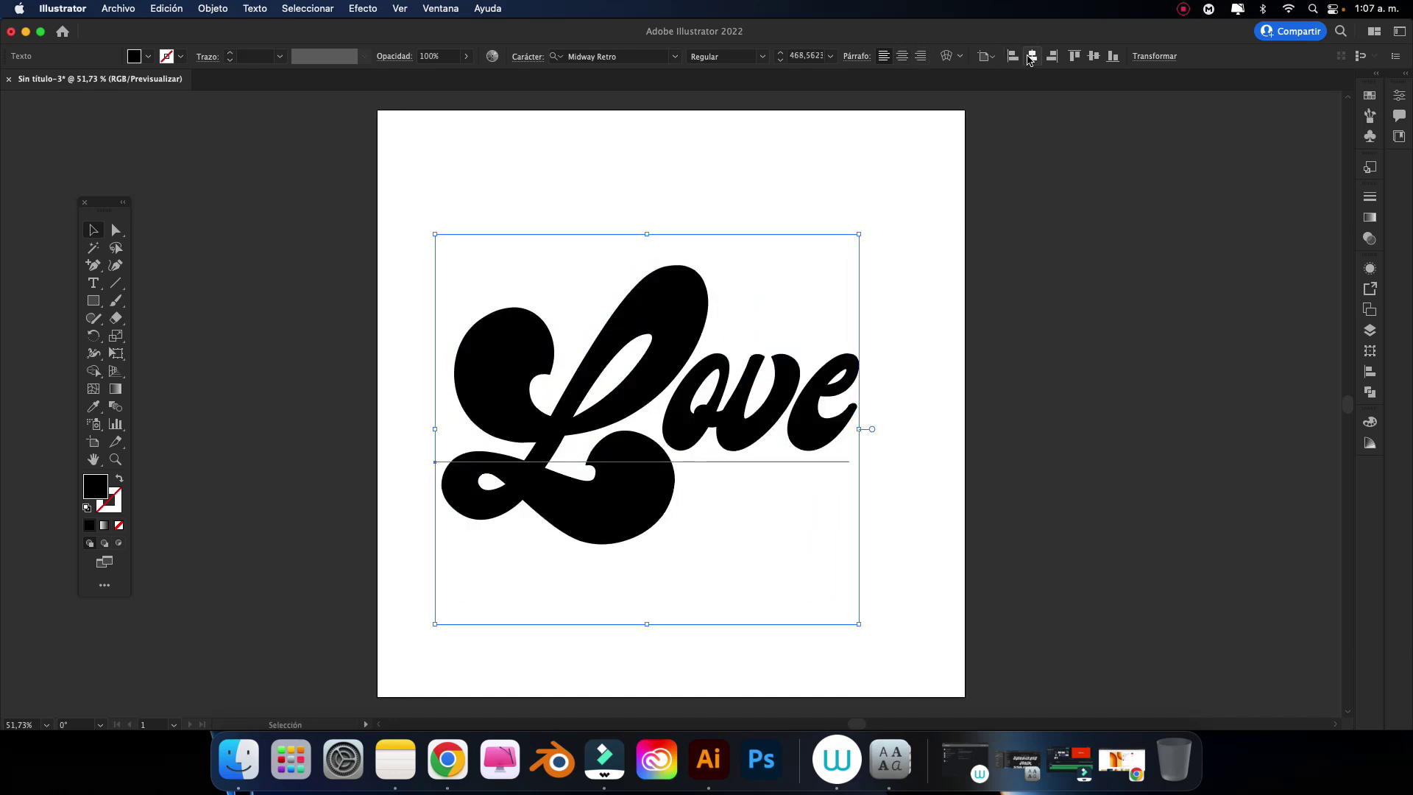
left_click(1031, 57)
left_click(1093, 57)
left_click(998, 224)
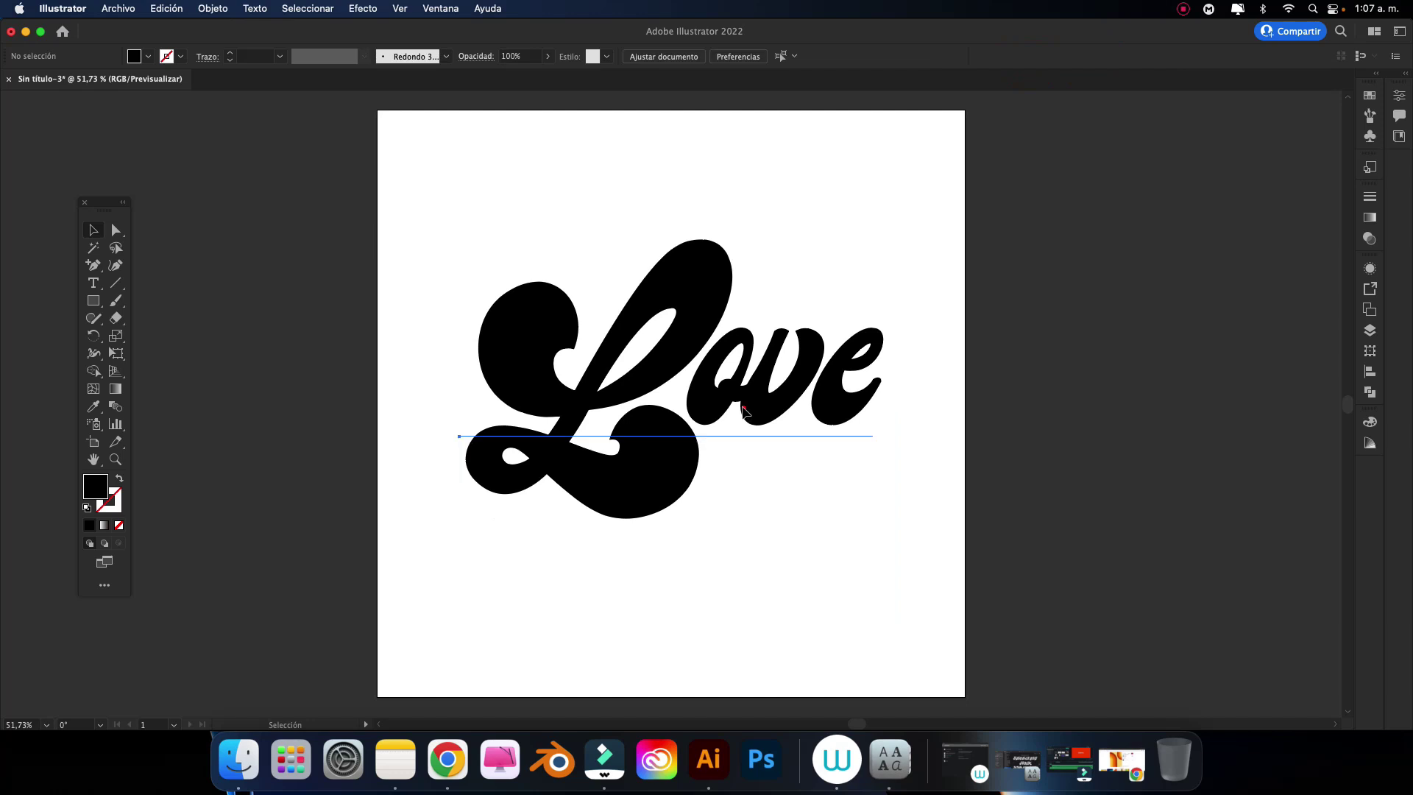
left_click(747, 404)
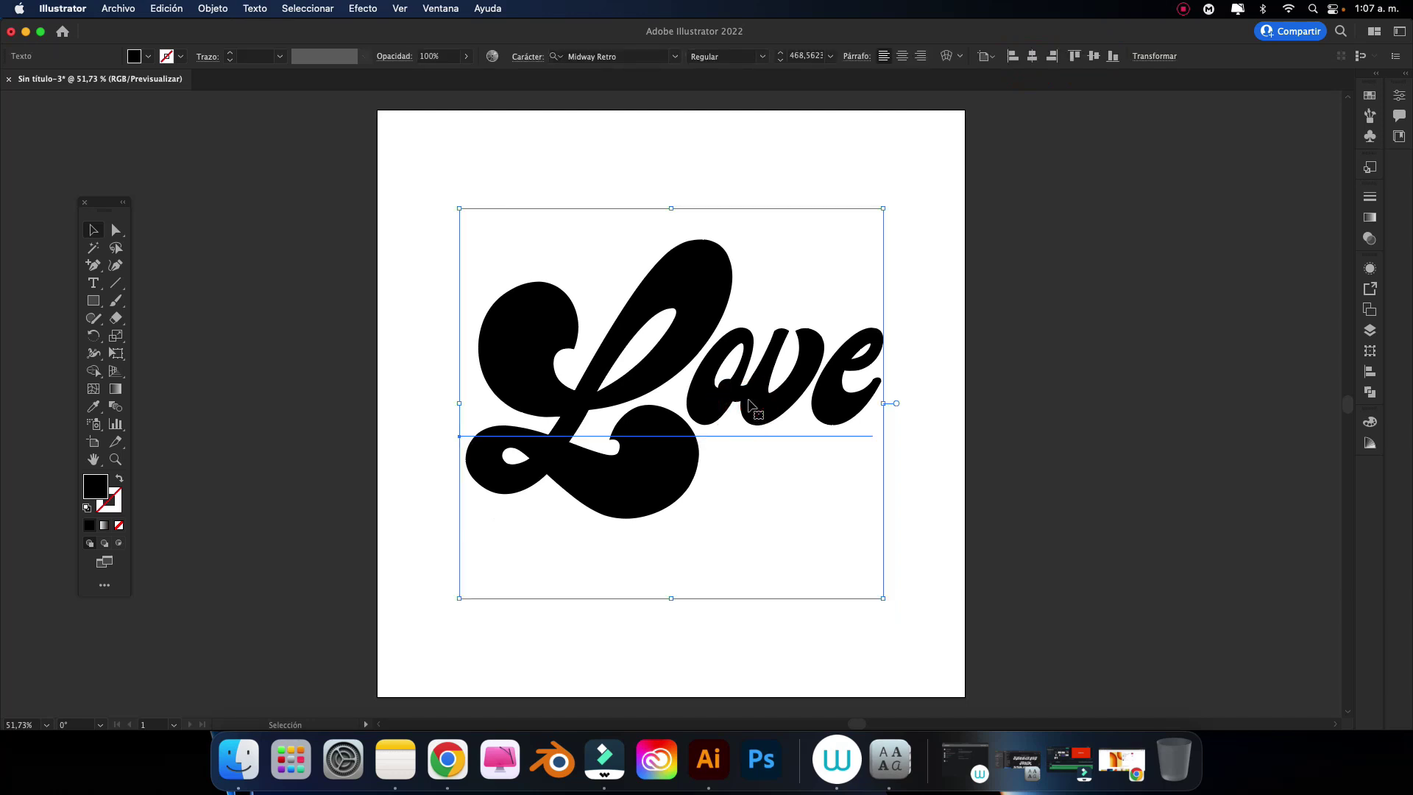
right_click(749, 405)
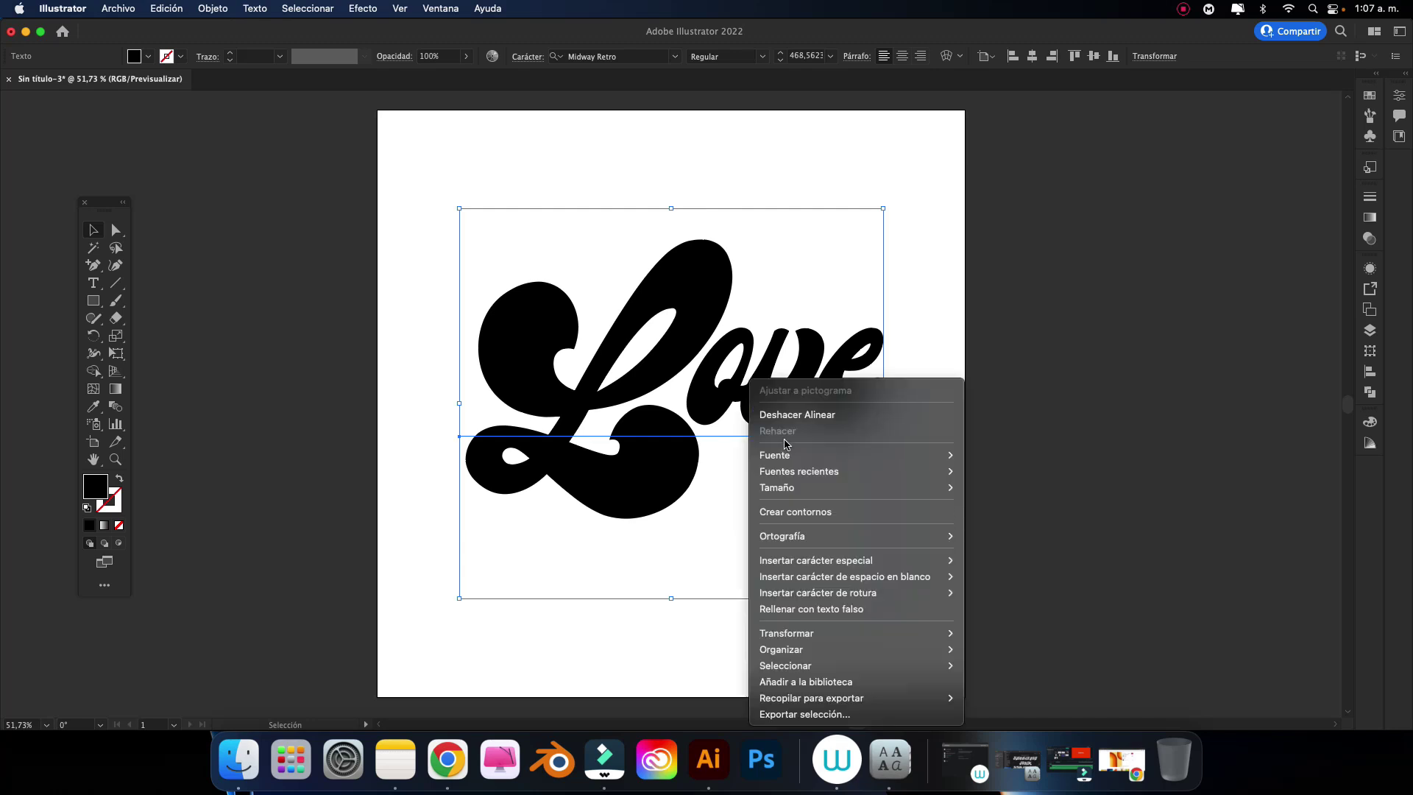
left_click(795, 510)
left_click(983, 382)
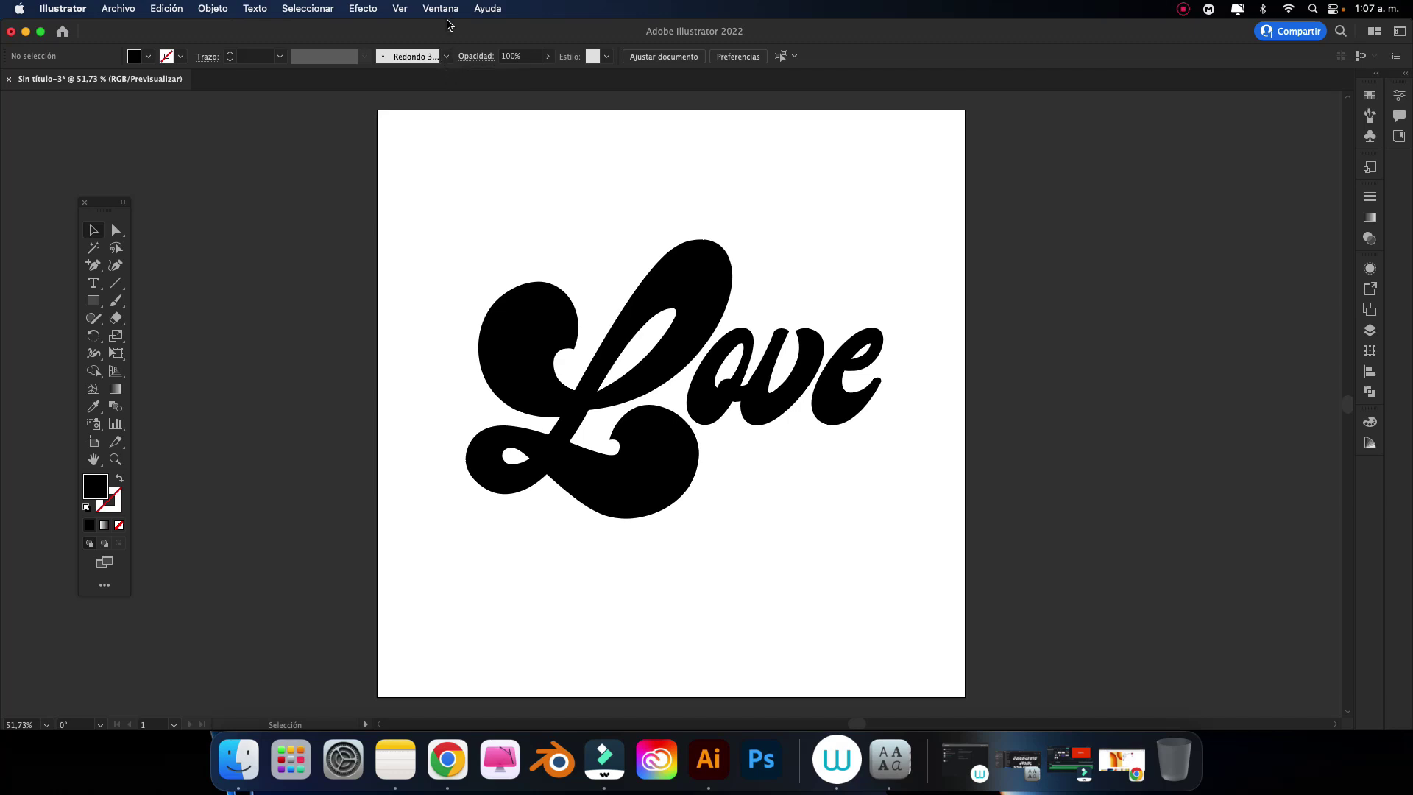
Step: Reposition the floating Tools panel and switch to the Pinterest stripes reference in Chrome
left_click(443, 9)
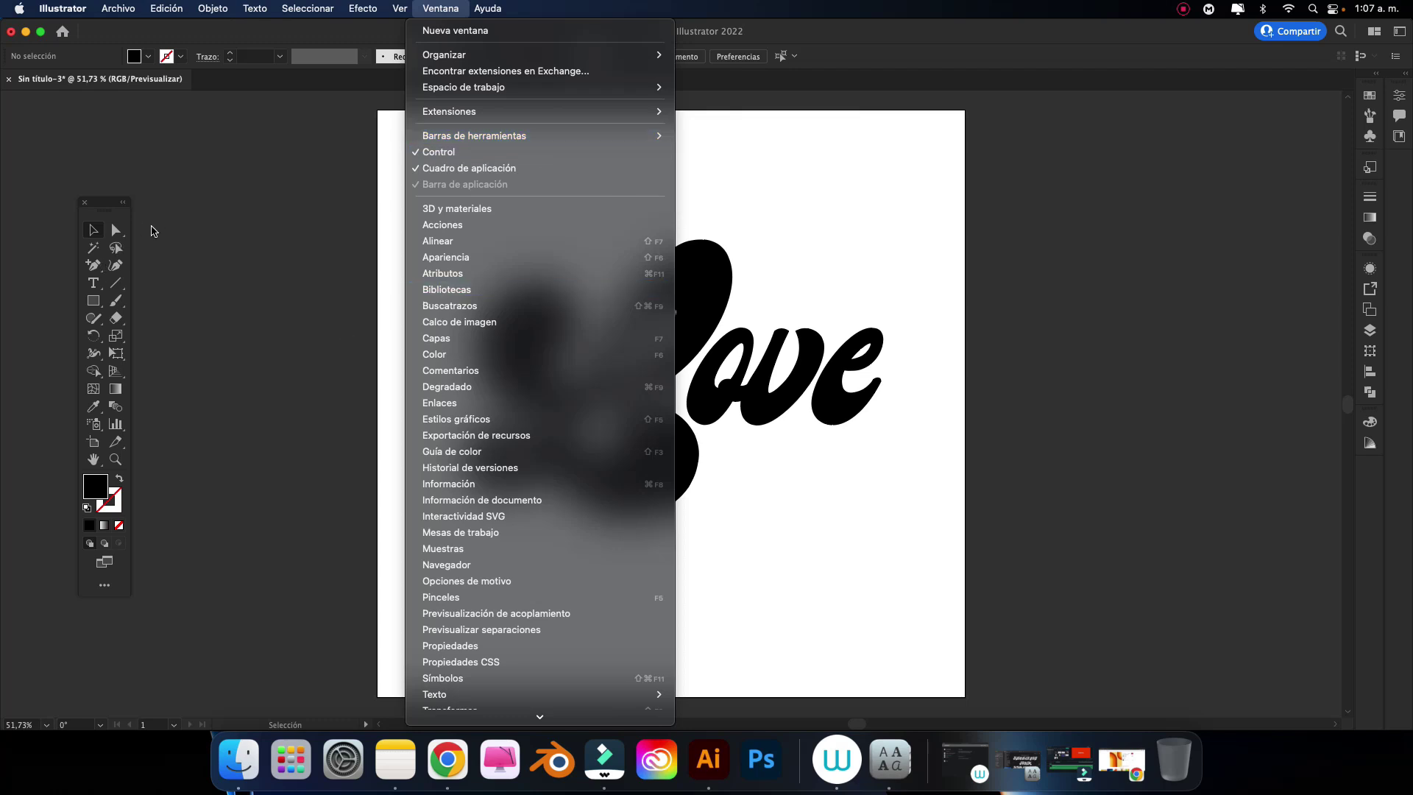
left_click(764, 210)
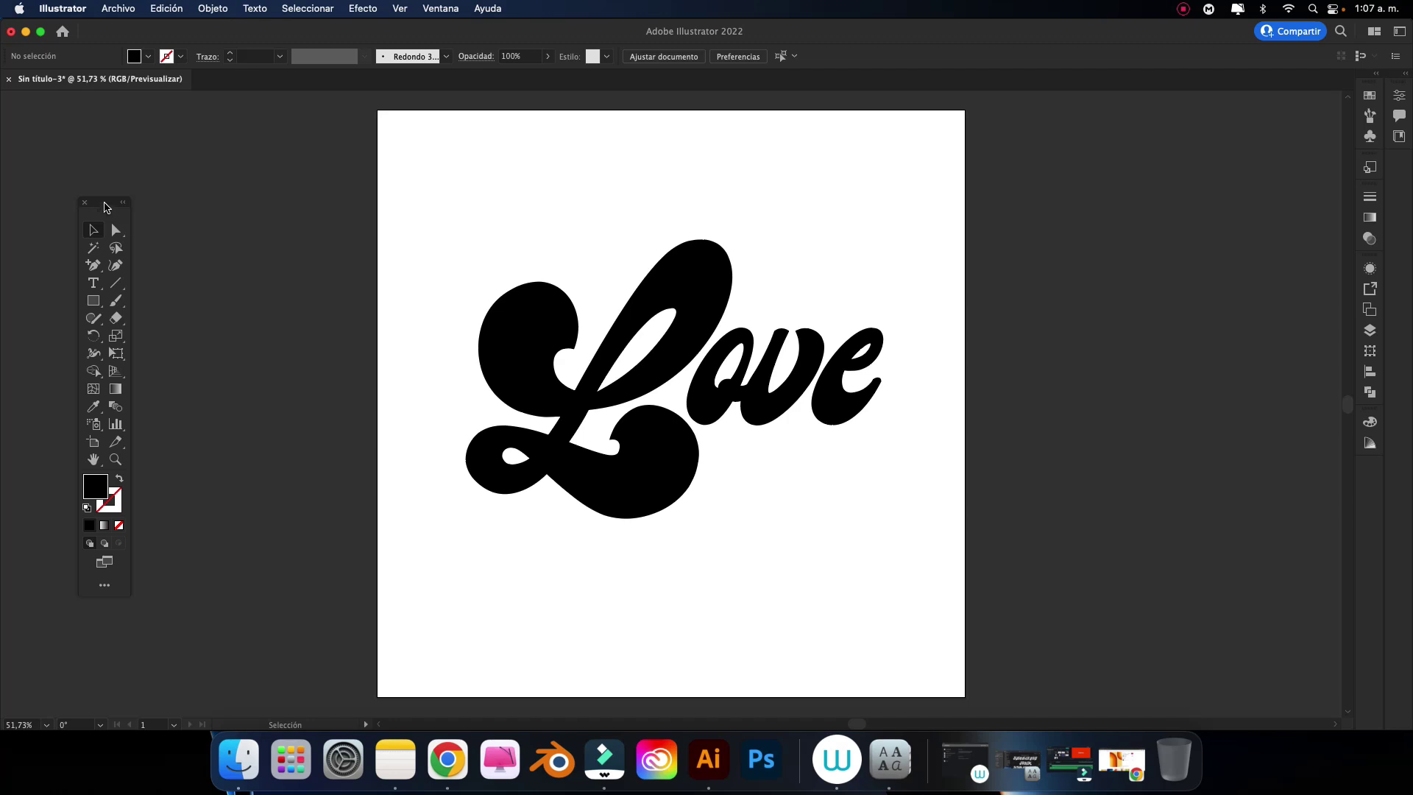
left_click_drag(105, 206, 250, 204)
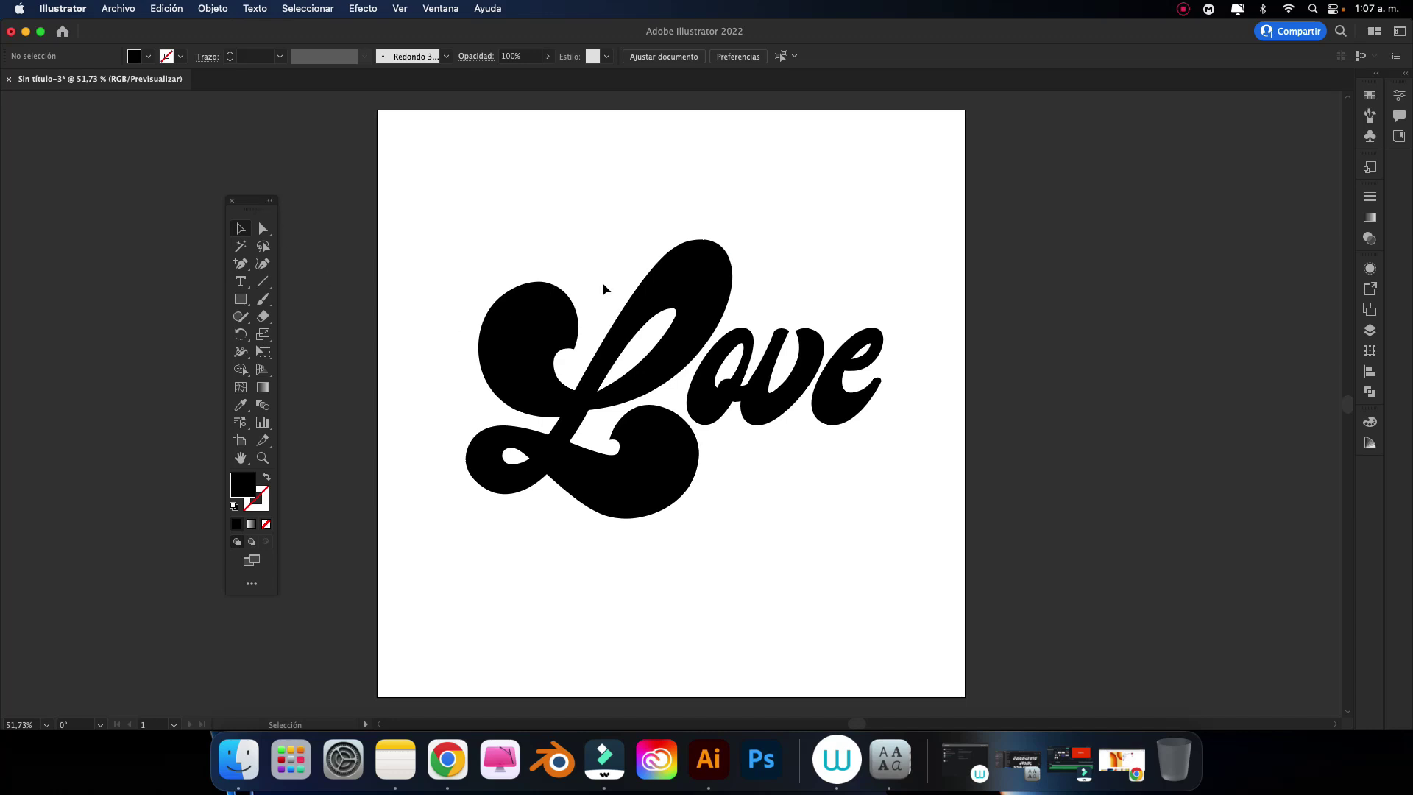
left_click_drag(255, 206, 194, 208)
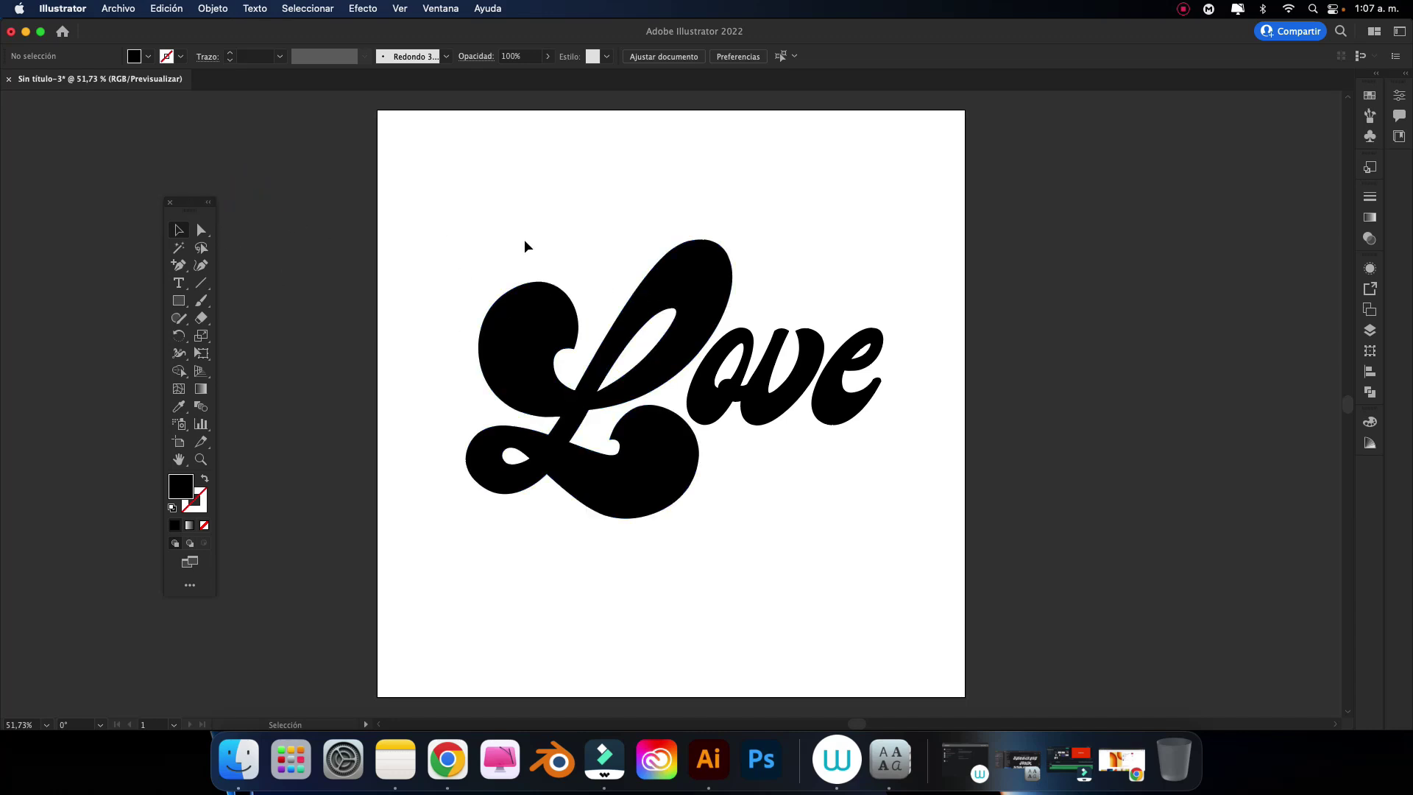
scroll(513, 277, "up", 1)
left_click(449, 759)
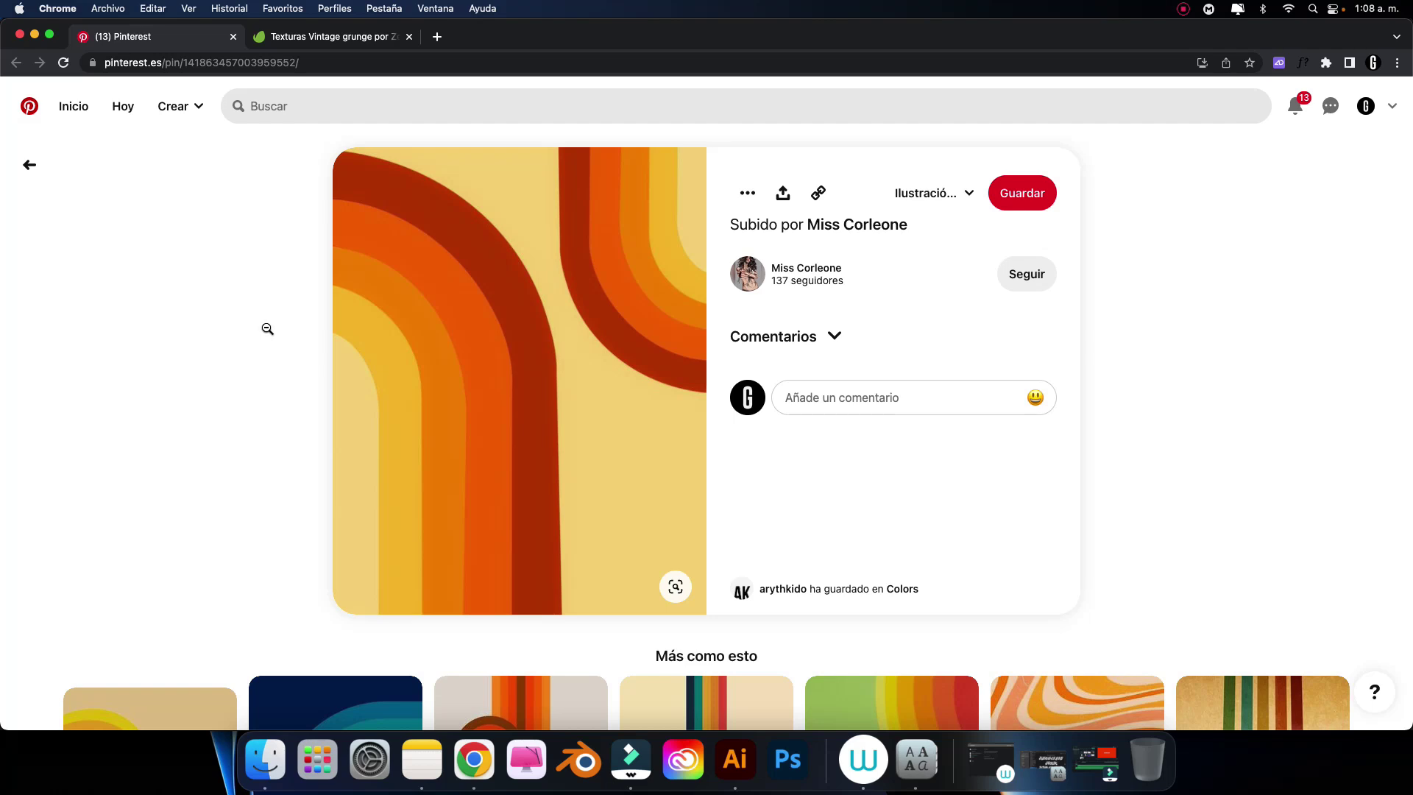
mouse_move(519, 381)
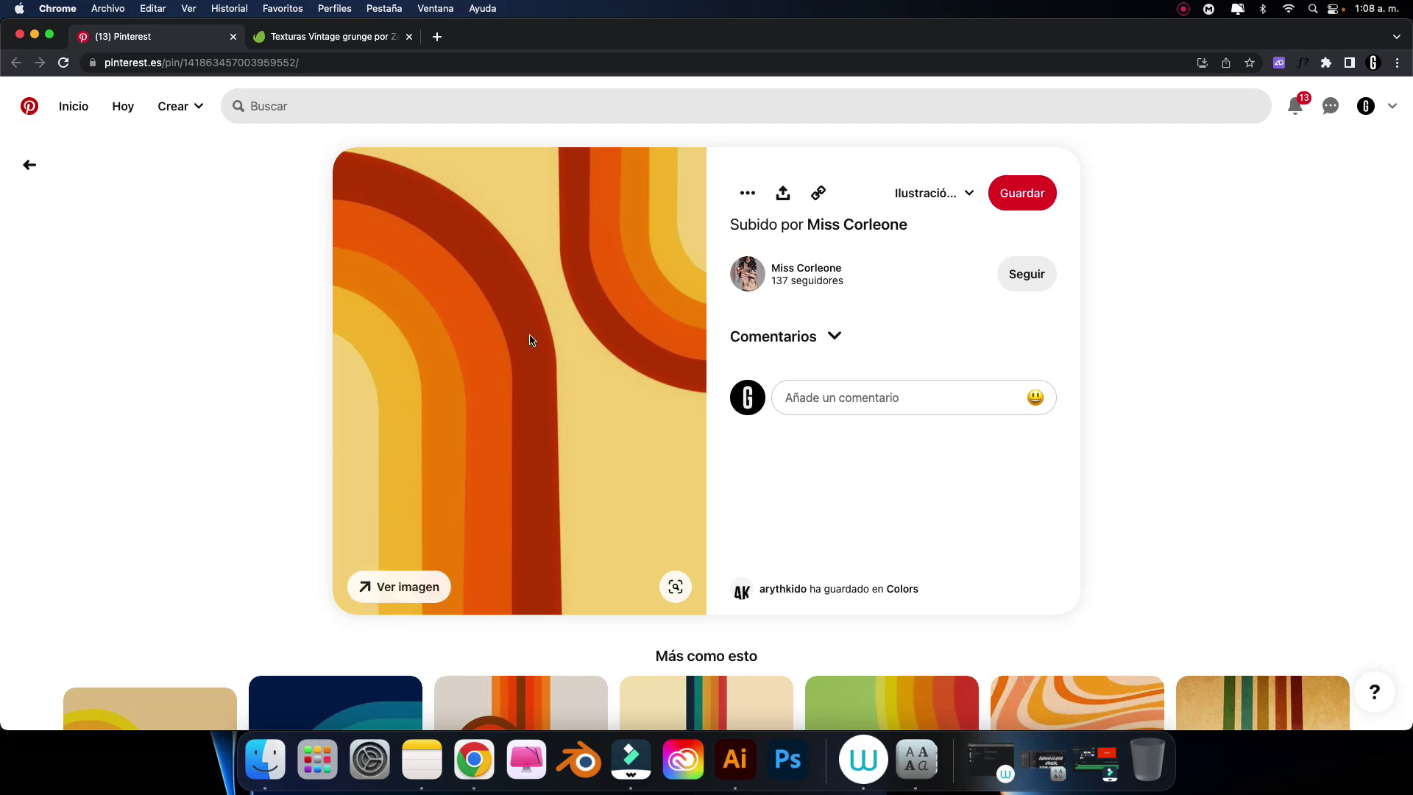
Step: Copy the striped-arcs image from the Pinterest pin and return to Illustrator
right_click(517, 393)
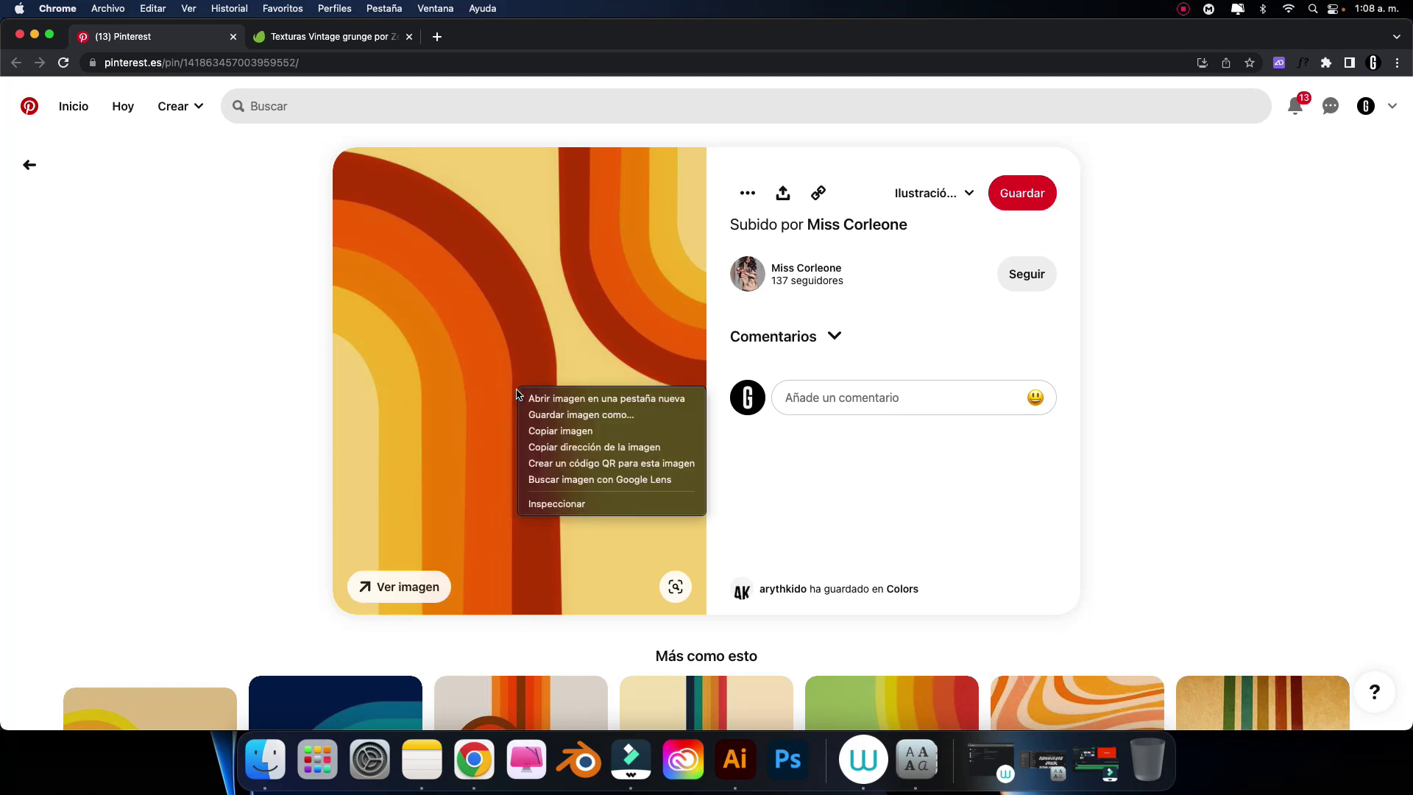
left_click(571, 432)
left_click(747, 747)
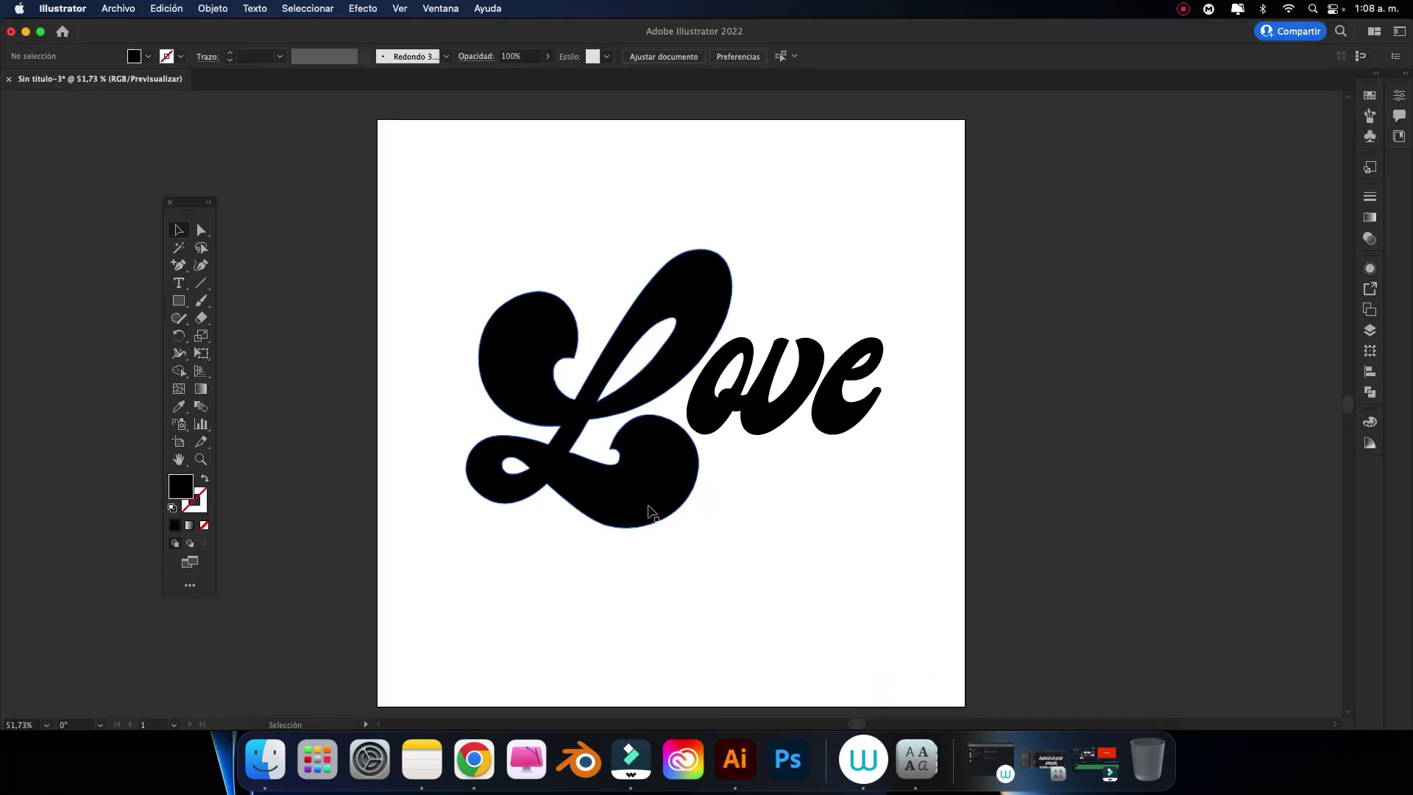
Step: Paste the striped reference image into the document and move it off the artboard
scroll(646, 504, "left", 3)
key("cmd+v")
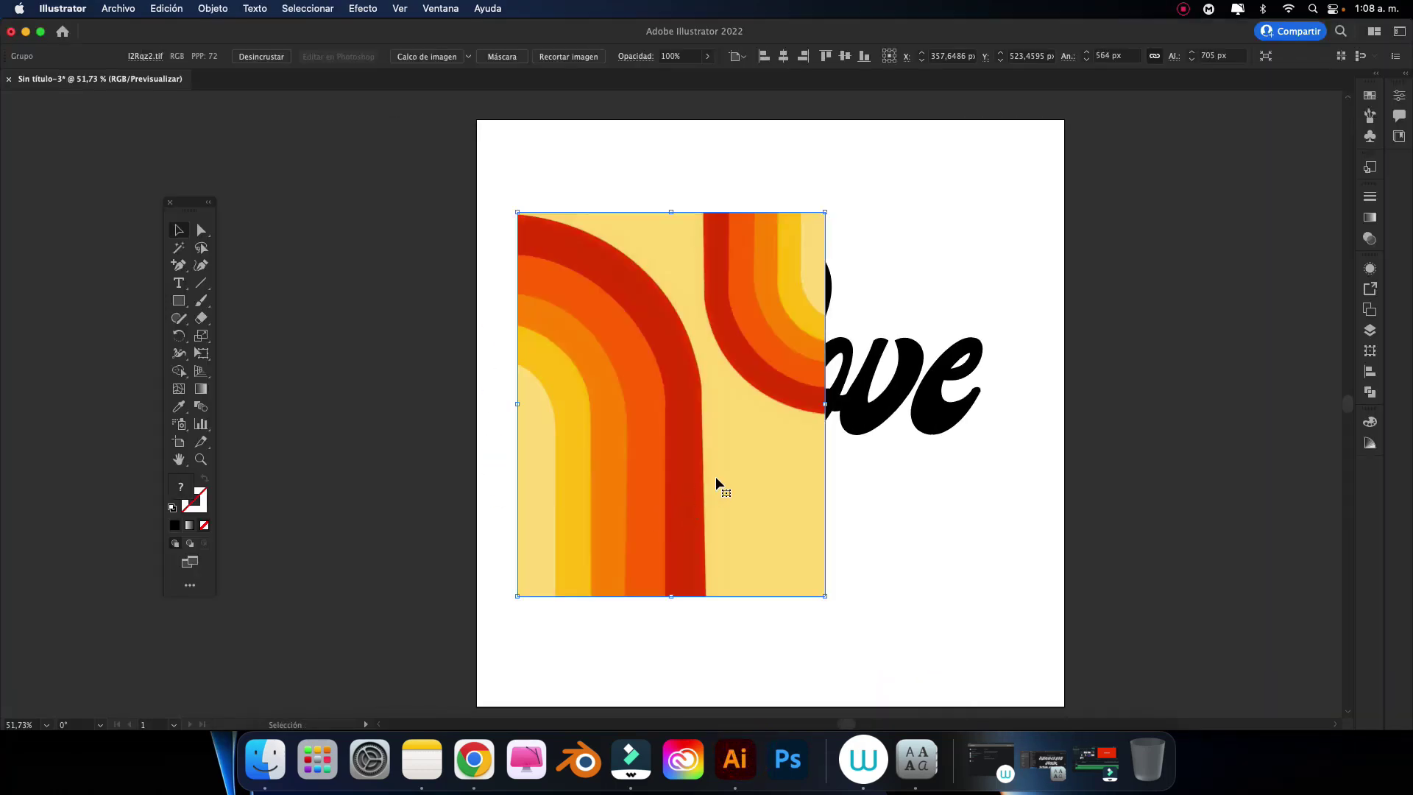
left_click_drag(617, 453, 379, 383)
scroll(389, 401, "left", 4)
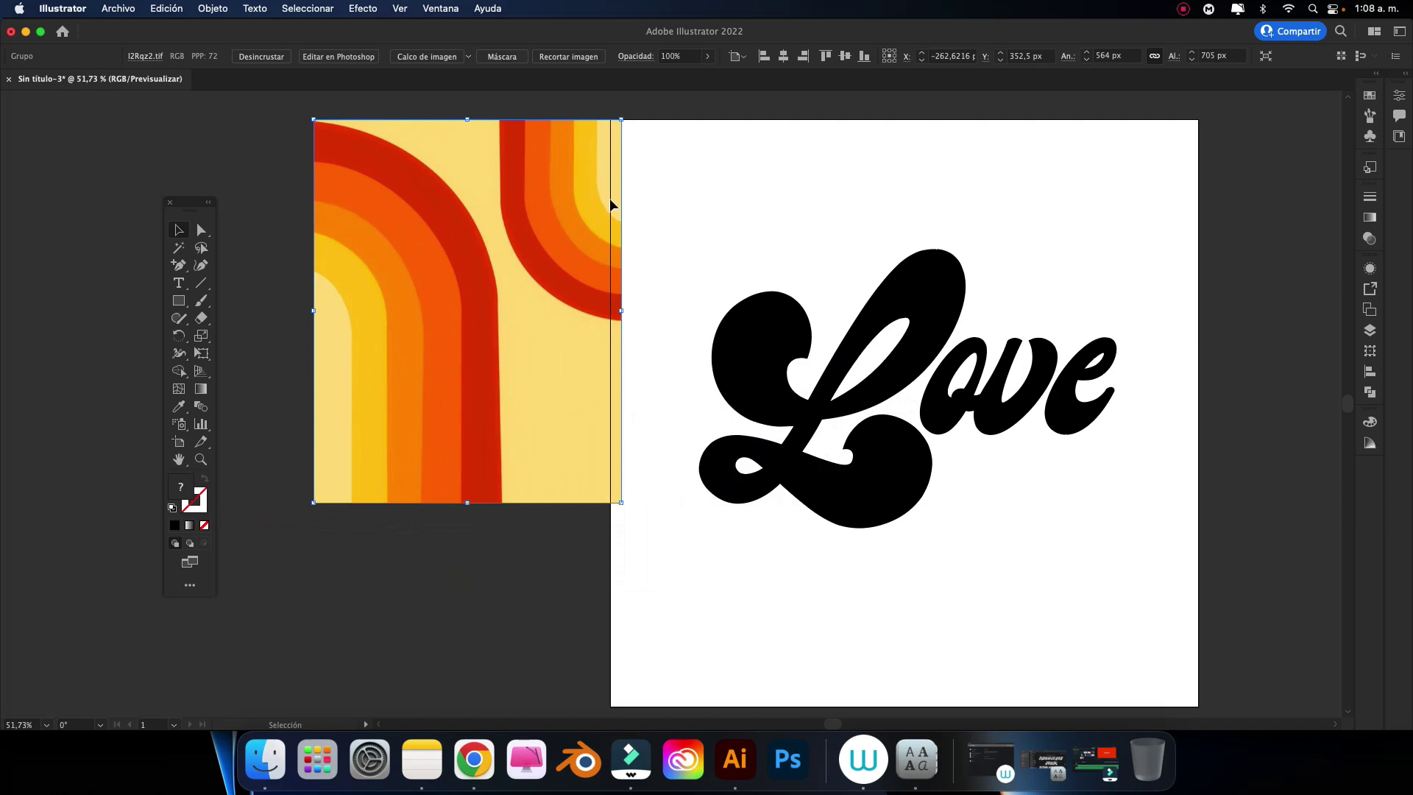
left_click_drag(564, 218, 545, 218)
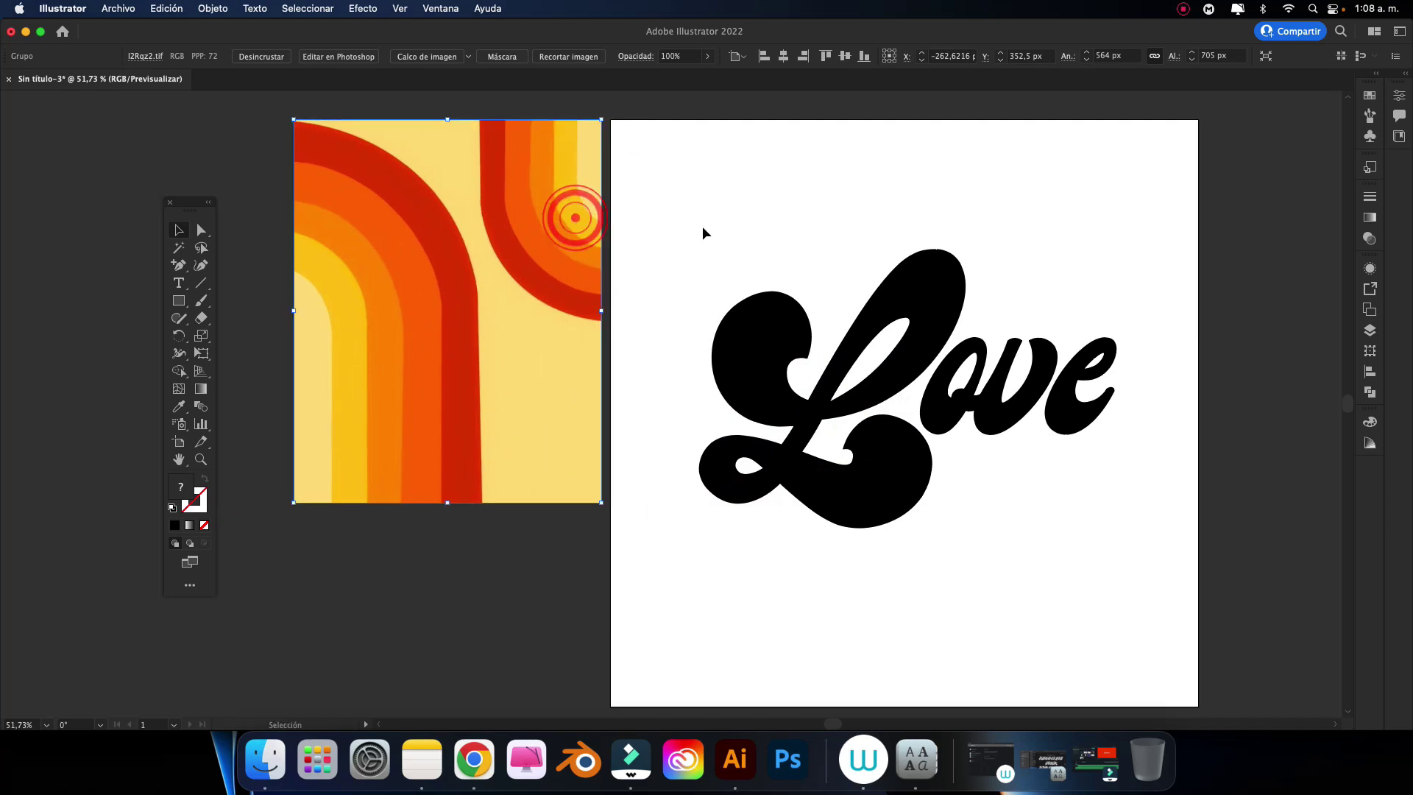
scroll(702, 226, "left", 2)
left_click(704, 223)
scroll(668, 356, "up", 1)
scroll(669, 358, "down", 1)
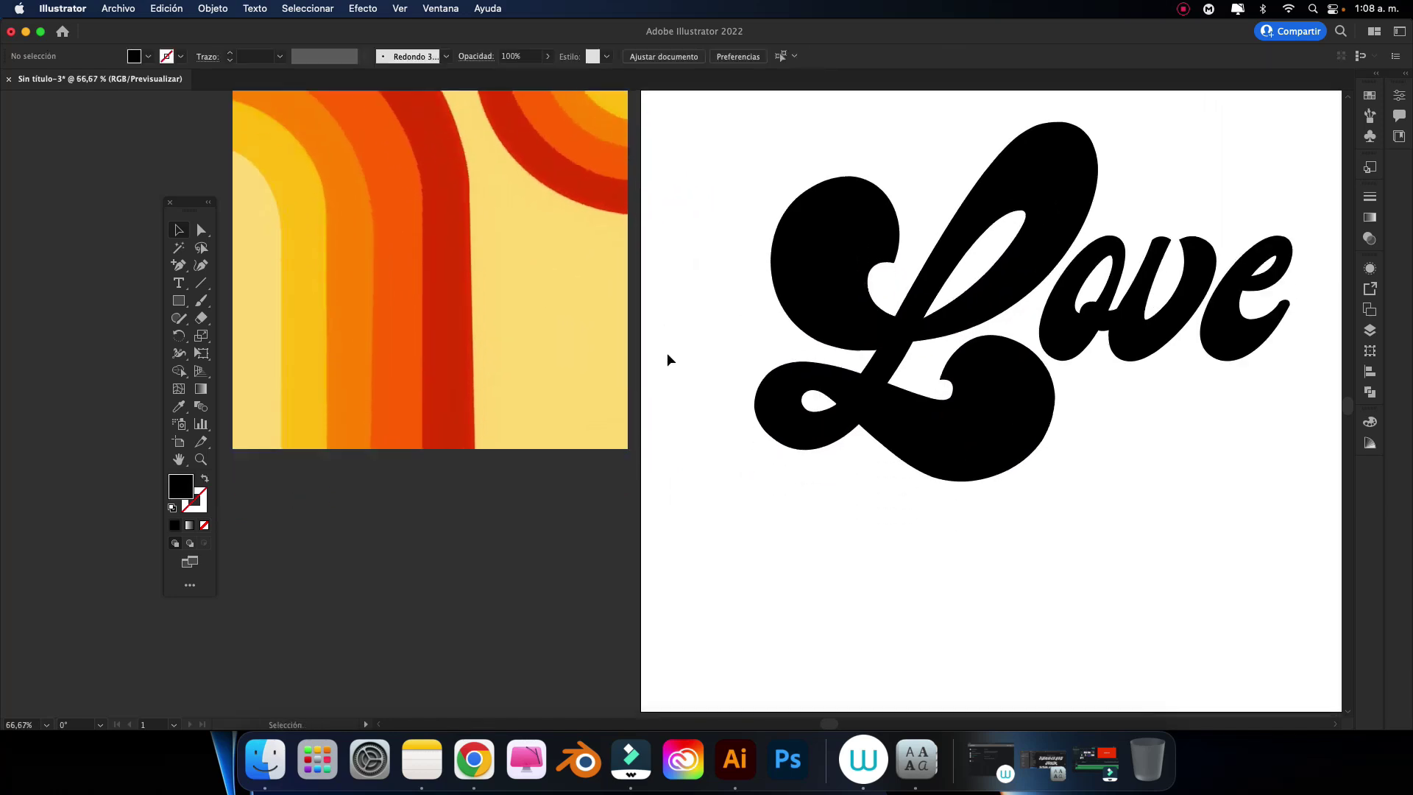
scroll(460, 340, "down", 2)
scroll(460, 341, "left", 3)
Step: Draw a small black square below the reference image
key("m")
left_click_drag(516, 397, 581, 461)
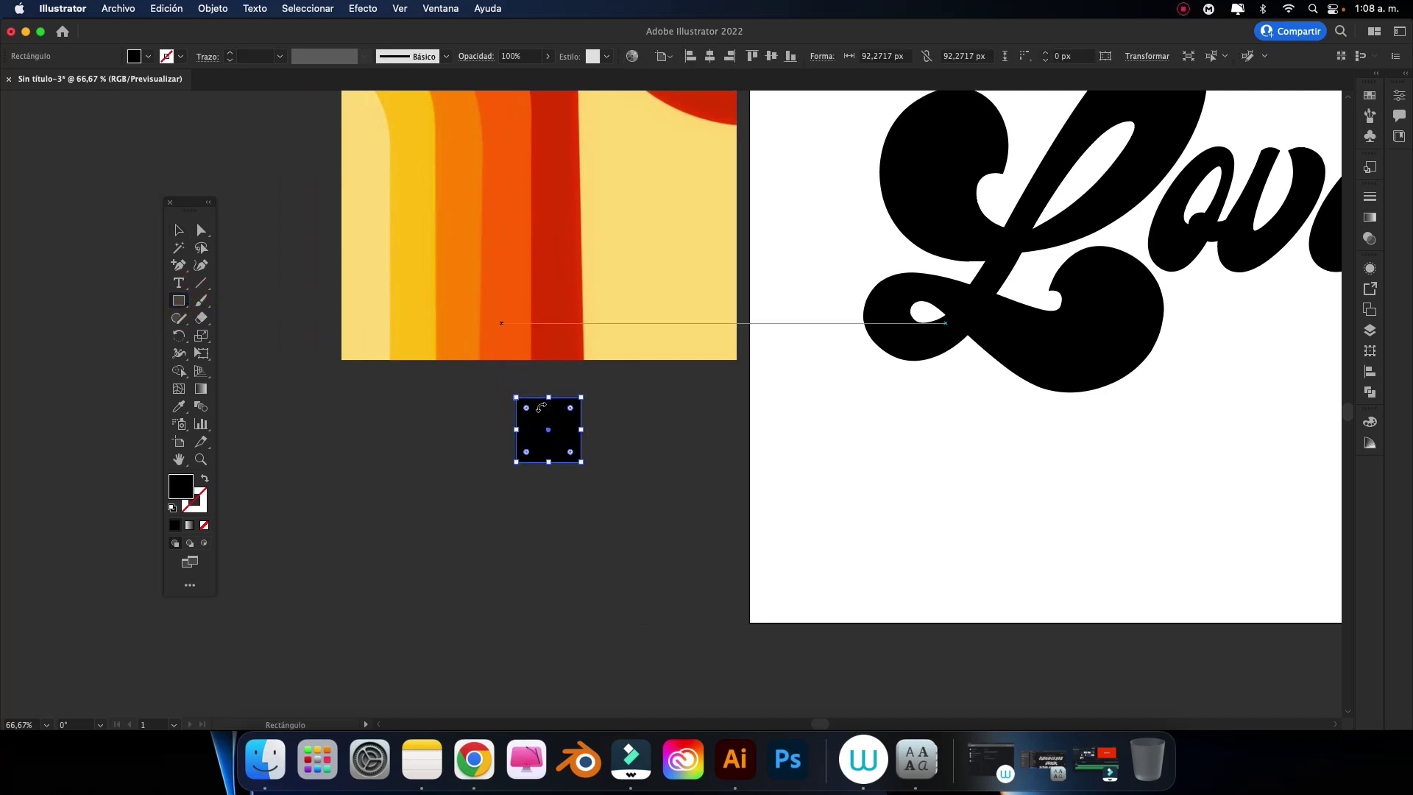
left_click(179, 230)
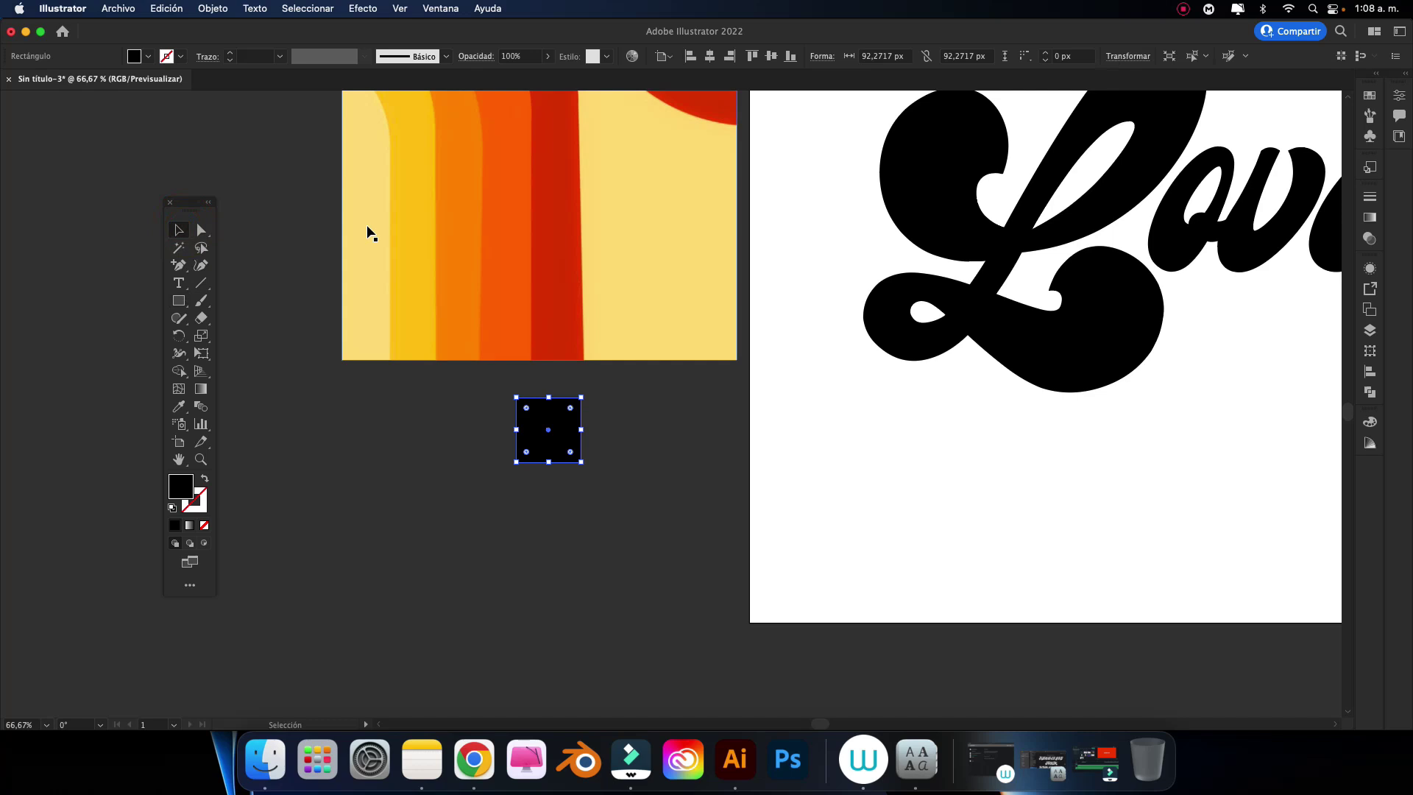
left_click(567, 533)
left_click(559, 434)
Step: Duplicate the square straight downward into a column of five squares
scroll(559, 434, "down", 1)
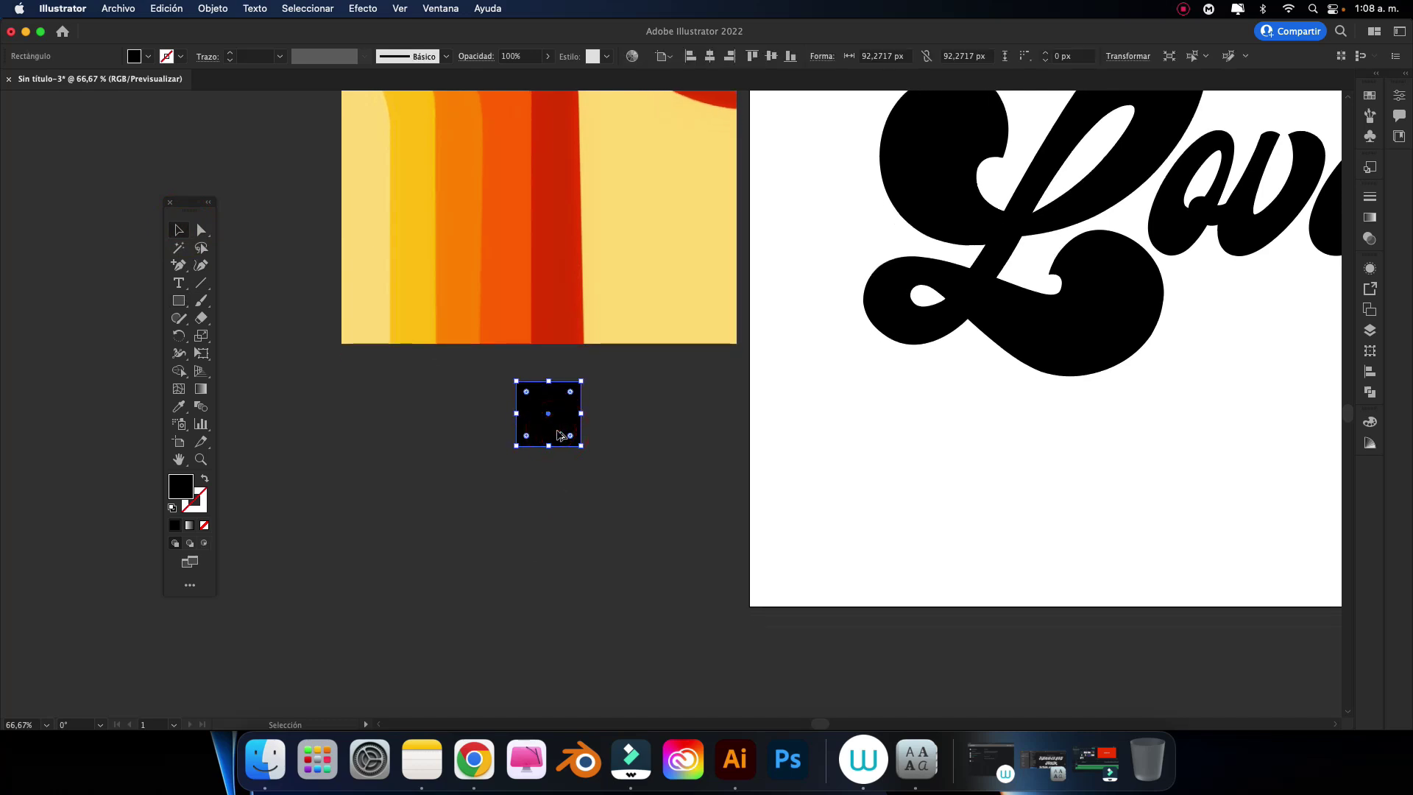
left_click_drag(551, 423, 557, 498)
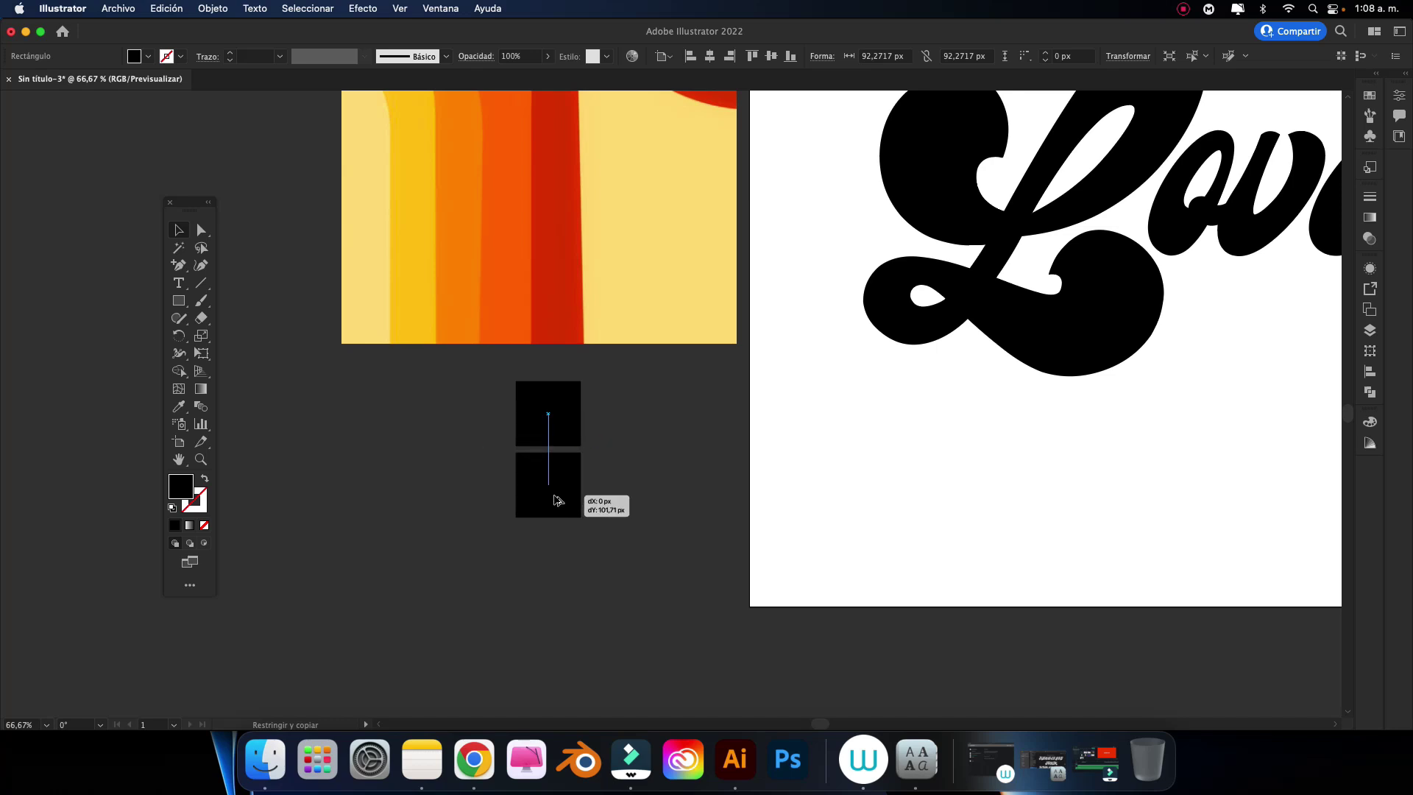
left_click_drag(557, 498, 557, 498)
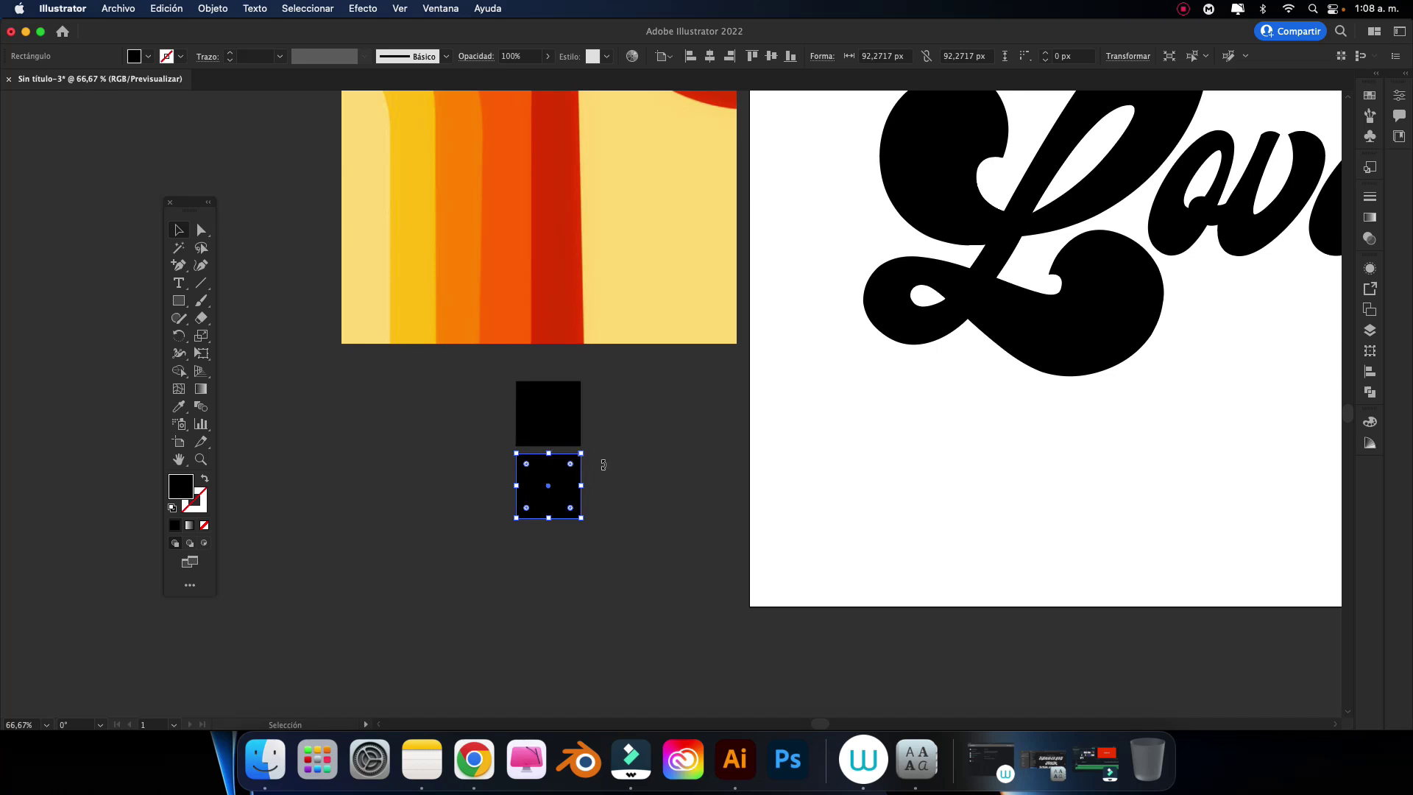
scroll(647, 504, "down", 2)
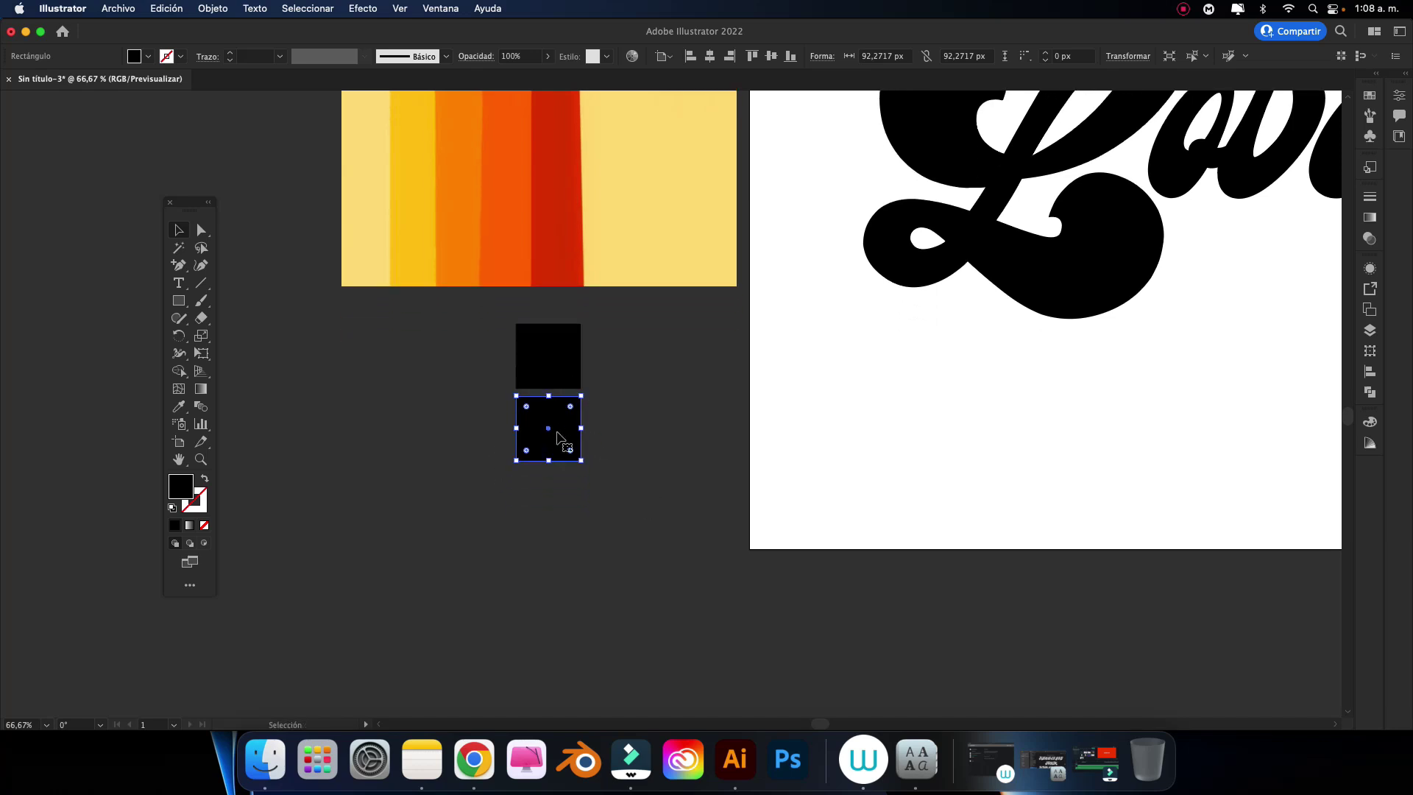
key("a")
key("ctrl+d")
key("ctrl+d")
key("ctrl+d")
key("v")
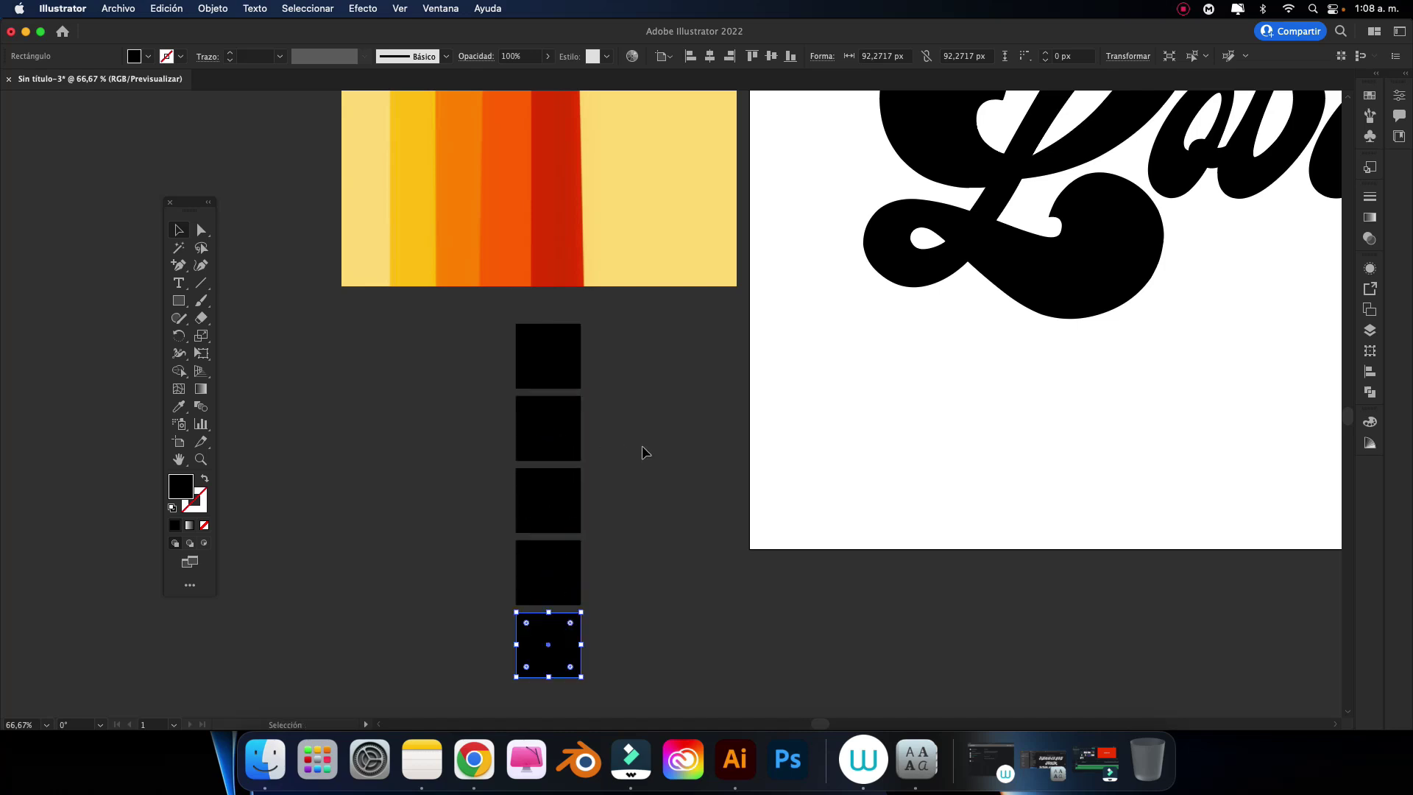
scroll(646, 450, "down", 2)
left_click(671, 361)
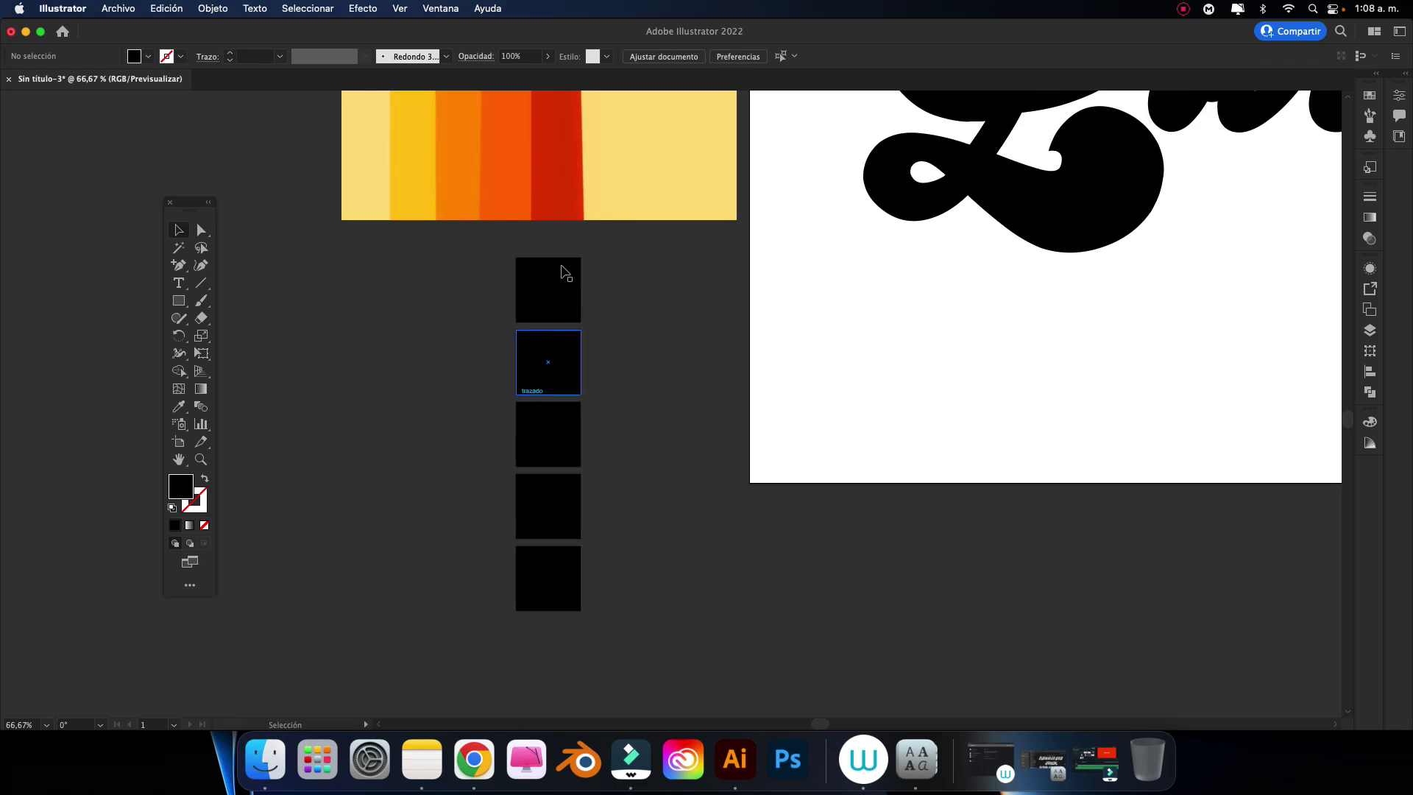
Step: Eyedropper the yellow, orange and red-orange stripes into the top three squares
left_click(547, 291)
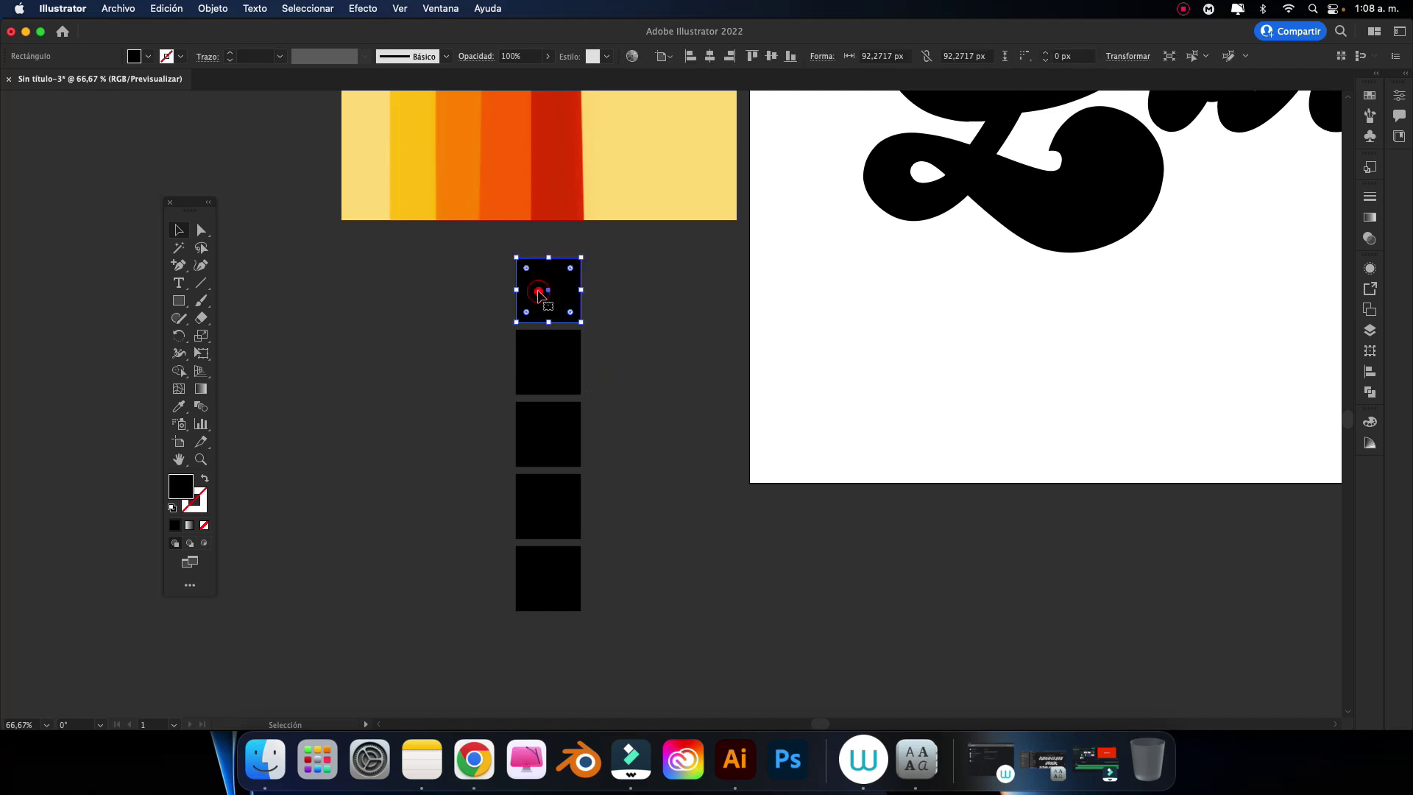
scroll(545, 294, "up", 2)
key("i")
left_click(404, 201)
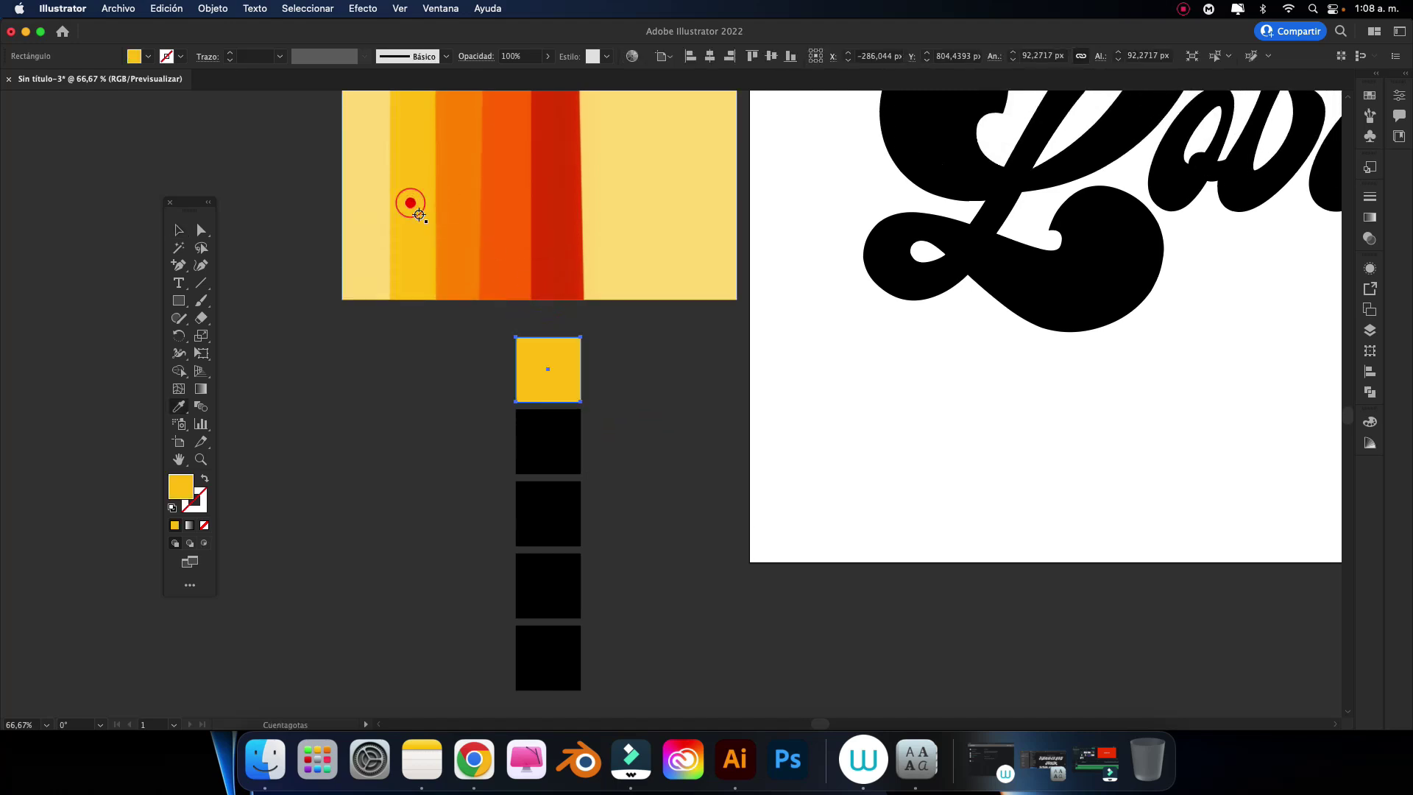
left_click(178, 230)
left_click(534, 440)
key("i")
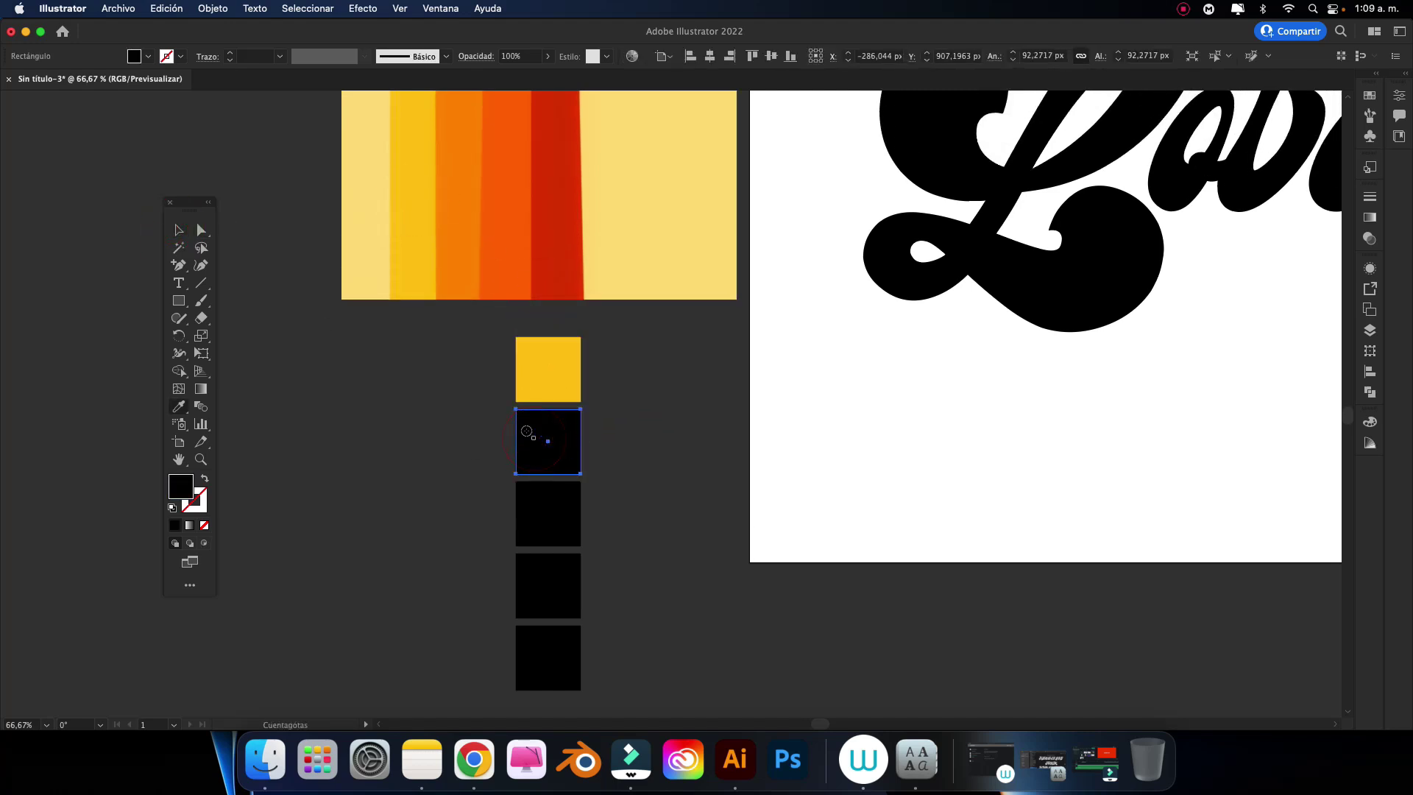
left_click(454, 265)
left_click(178, 229)
left_click(552, 537)
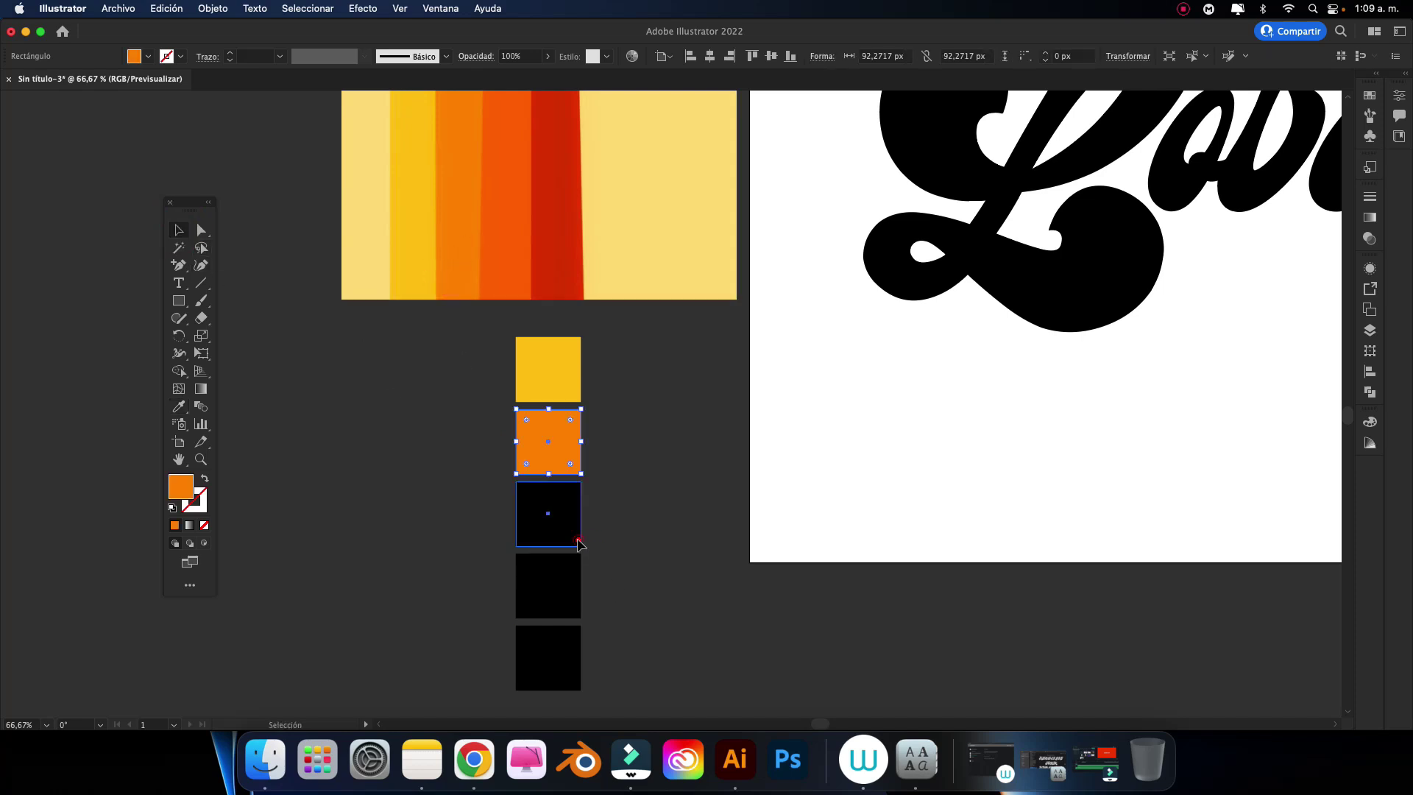
key("i")
left_click(504, 271)
Step: Eyedropper the red stripe and pale-yellow background into the last two squares
left_click(178, 230)
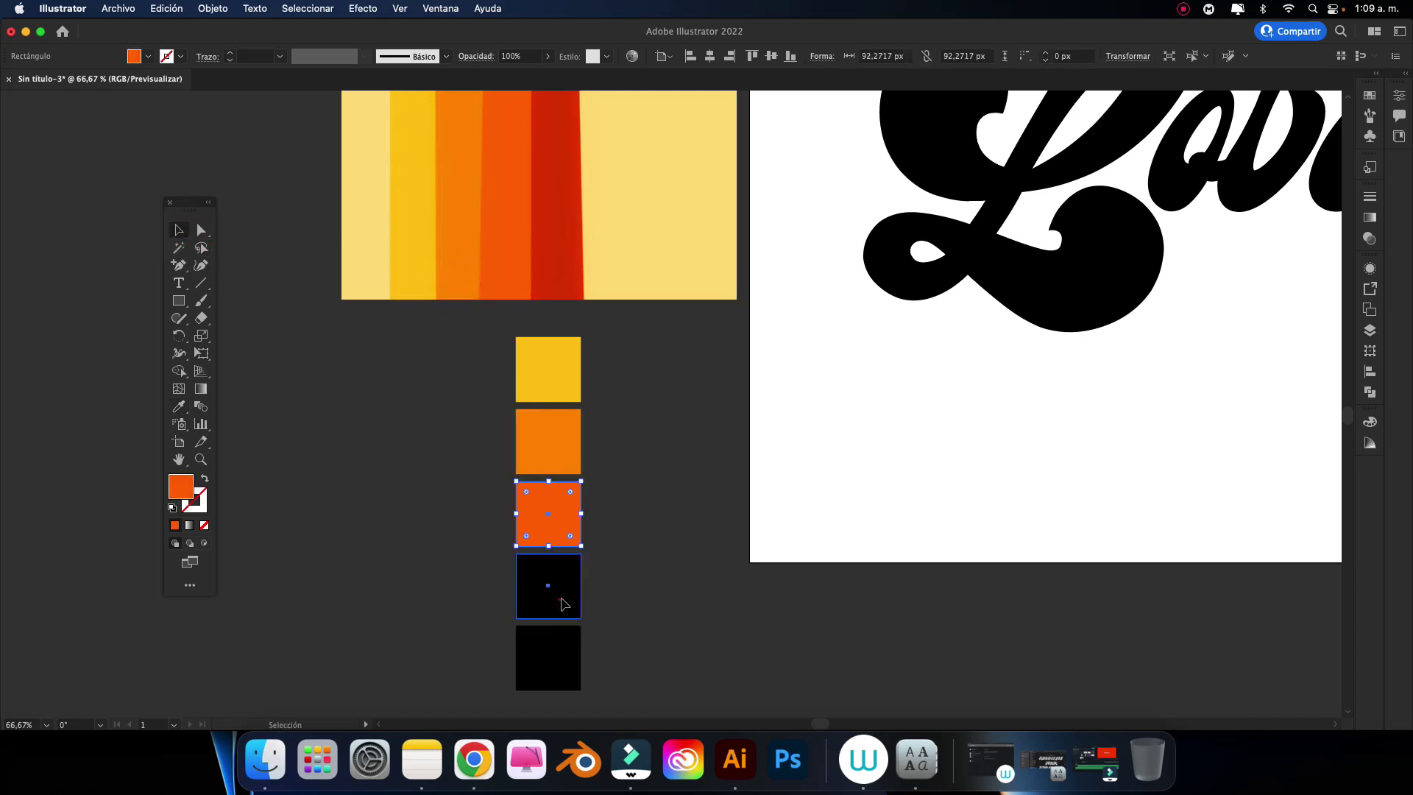
left_click(558, 592)
key("i")
left_click(561, 221)
left_click(172, 229)
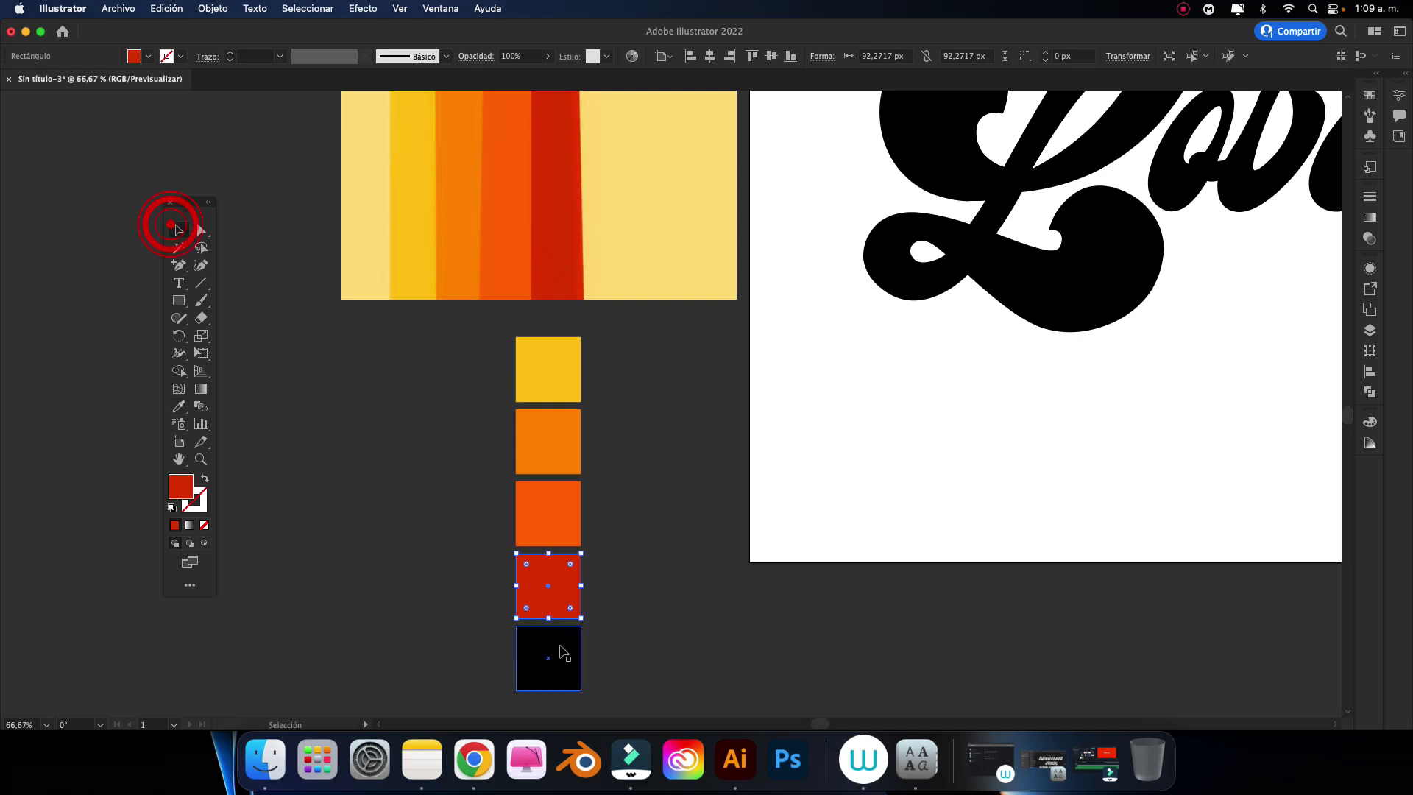
left_click(555, 646)
key("i")
left_click(647, 273)
left_click(178, 229)
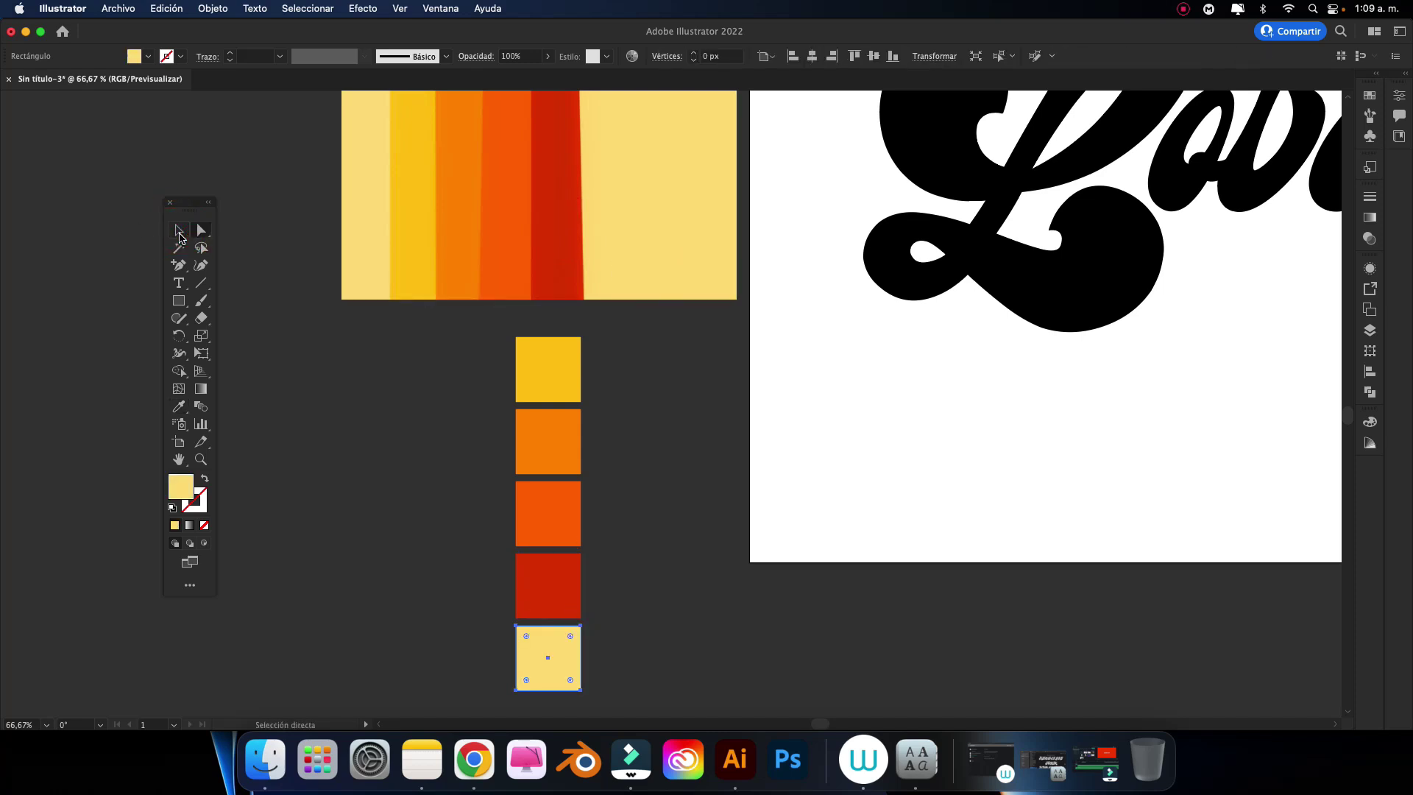
left_click(362, 384)
key("super+minus")
key("super+minus")
key("super+minus")
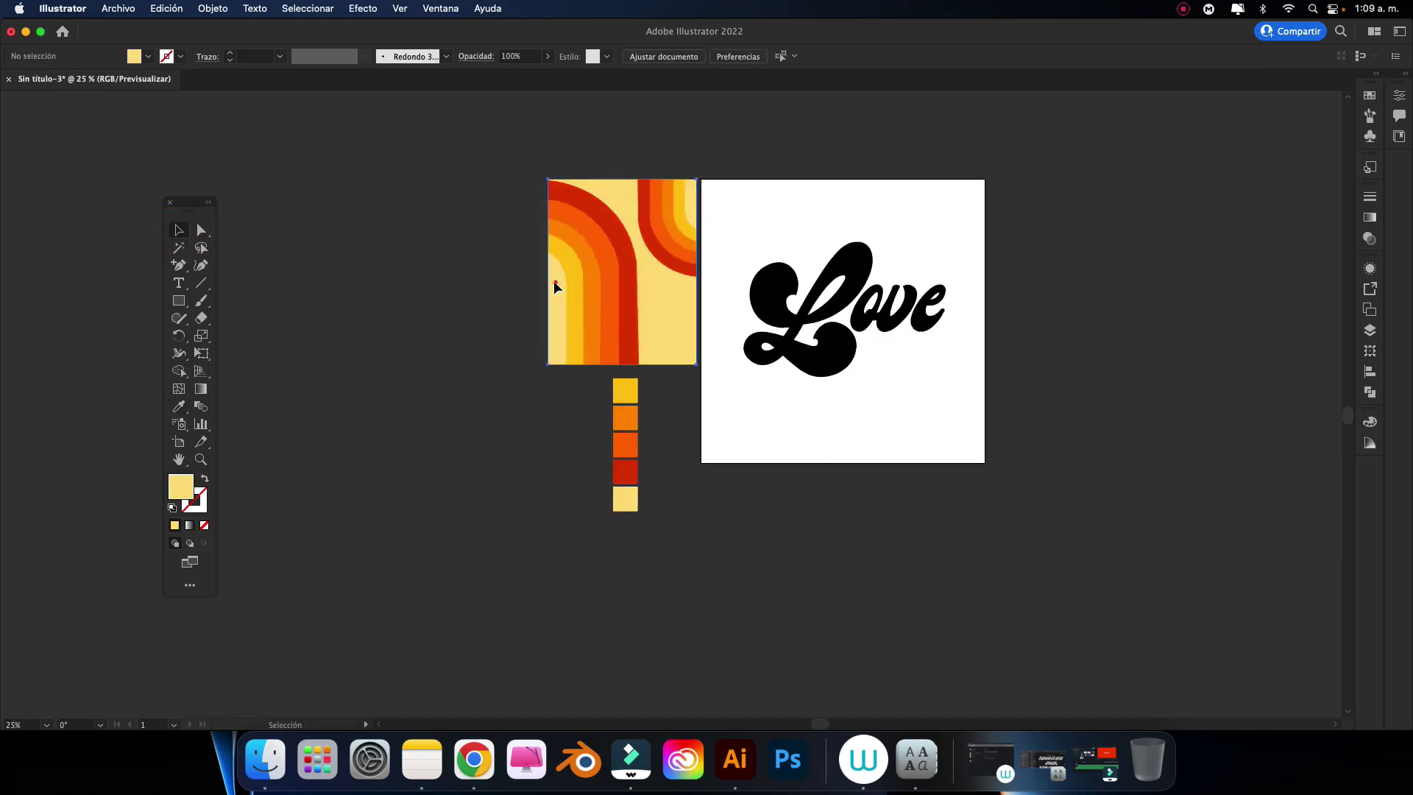
Step: Delete the striped reference image and move the five swatches beside the artboard
left_click(555, 284)
key("Delete")
mouse_move(554, 308)
left_mouse_down()
mouse_move(664, 404)
mouse_move(625, 251)
mouse_move(688, 254)
left_mouse_up()
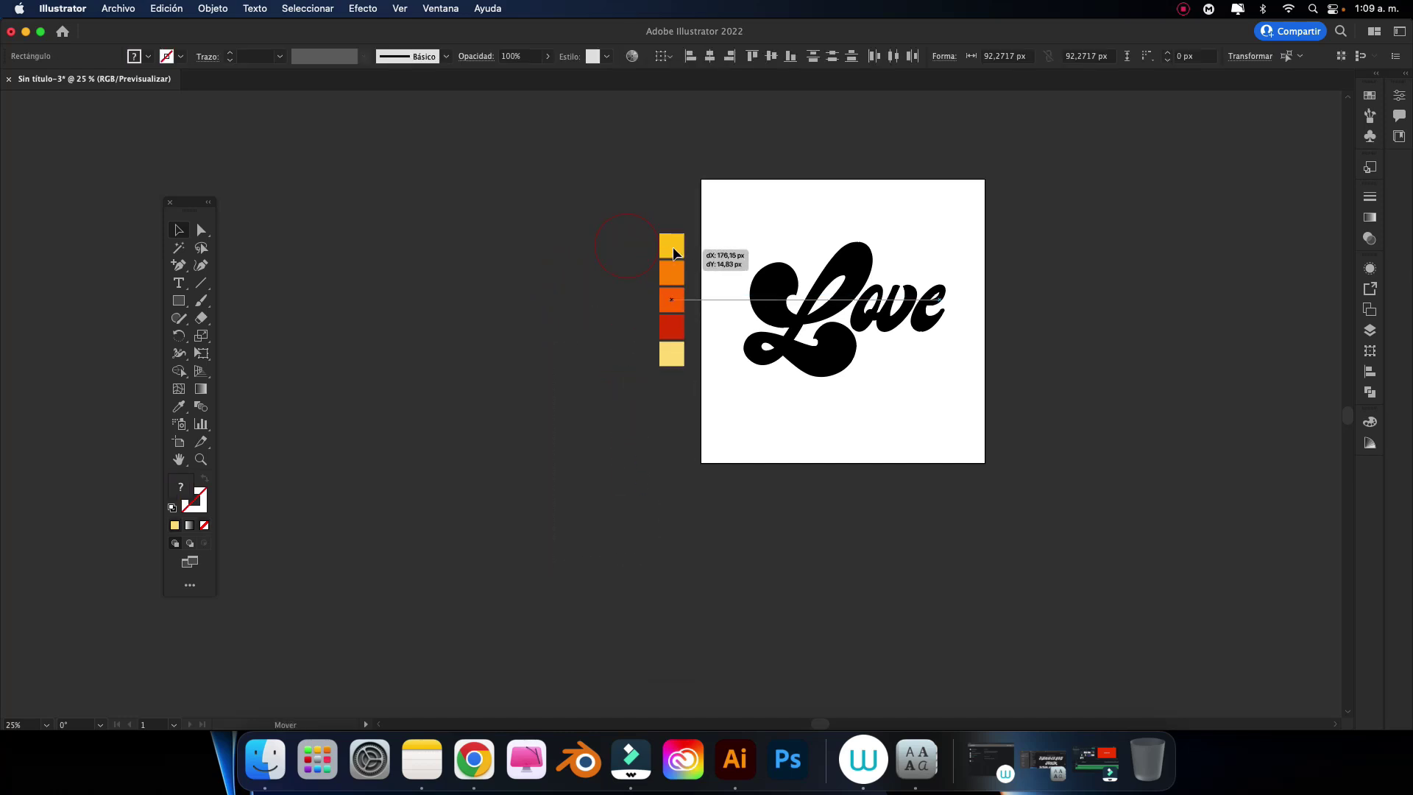
left_click(617, 320)
key("super+plus")
key("super+plus")
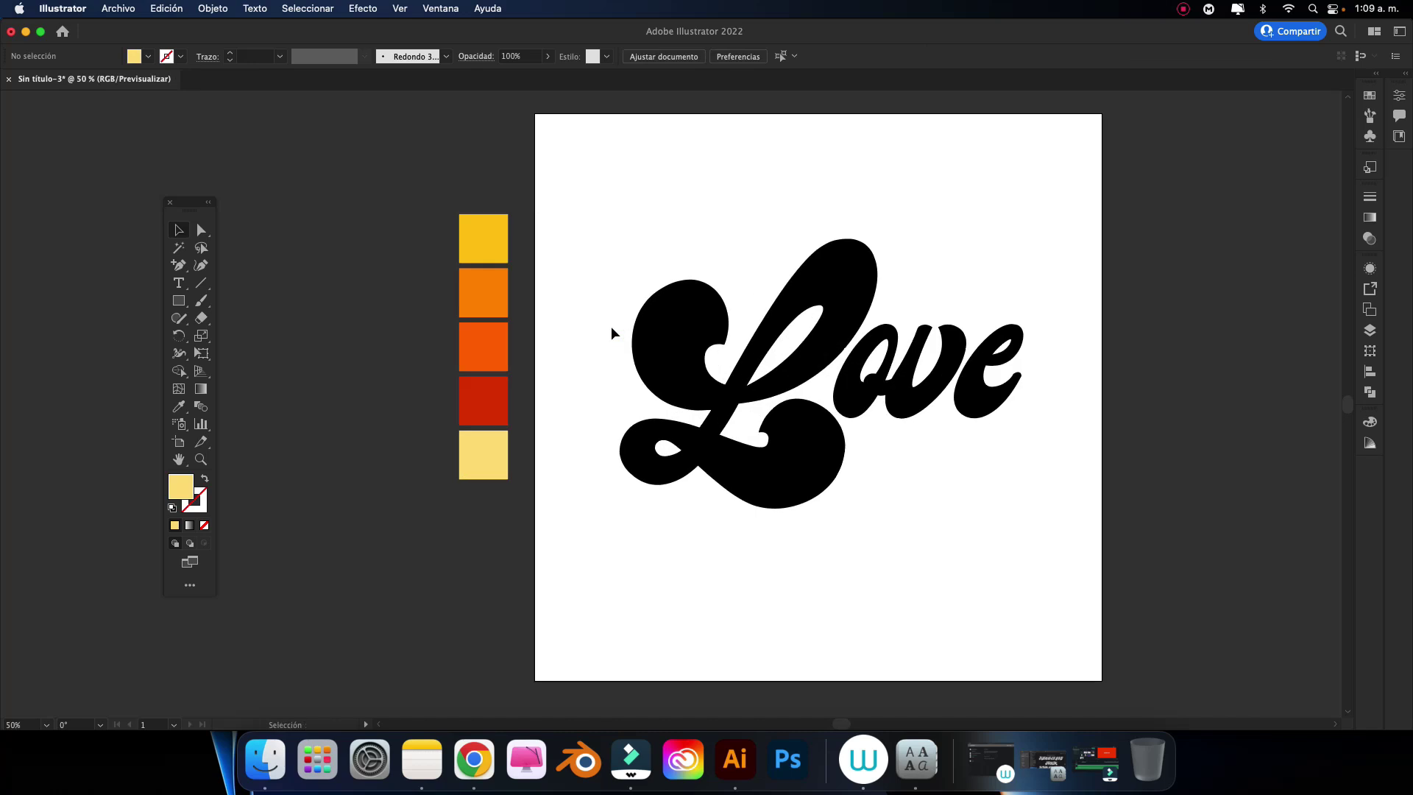
scroll(611, 334, "right", 5)
key("super+plus")
key("super+minus")
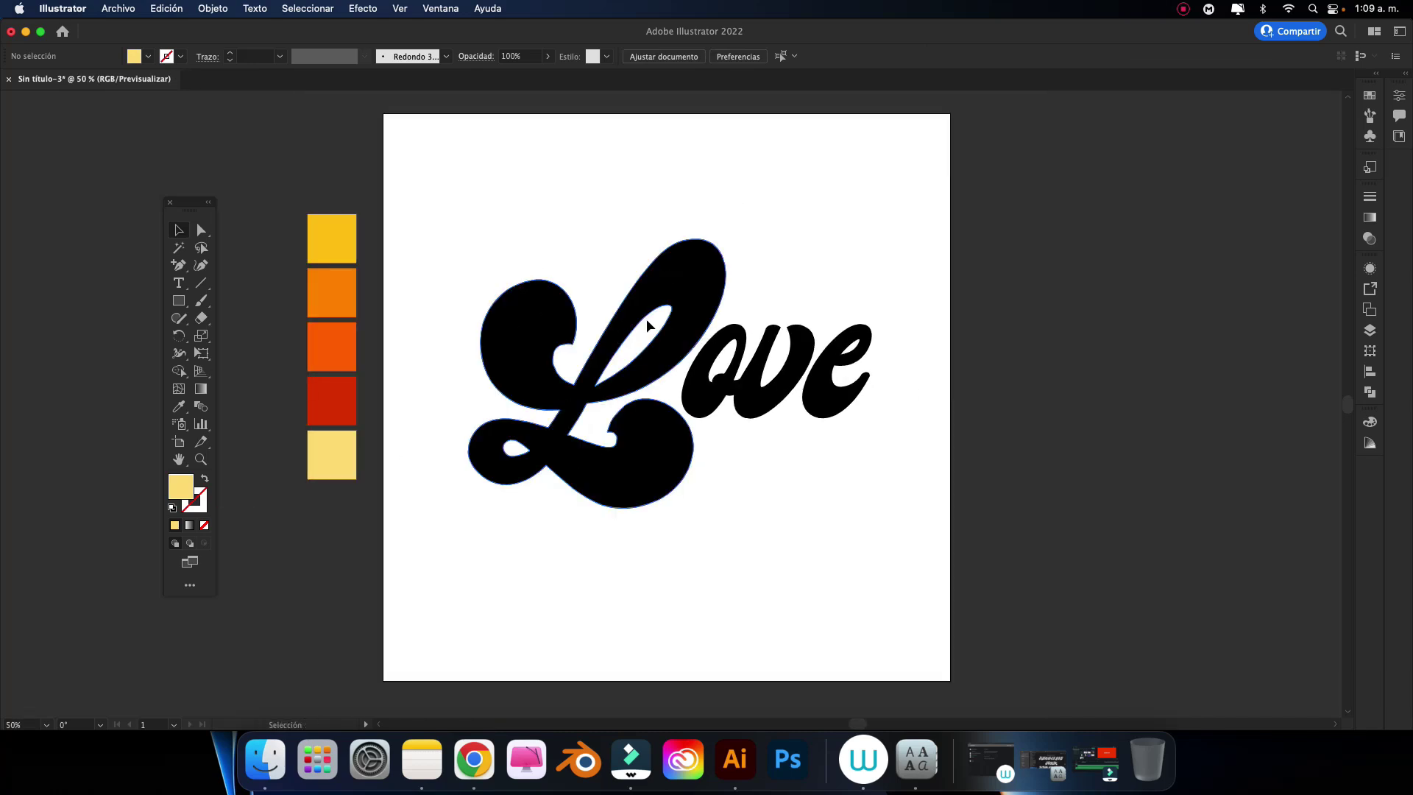
Step: Merge the Love letters into a single shape with Pathfinder Unite
key("v")
left_click(671, 299)
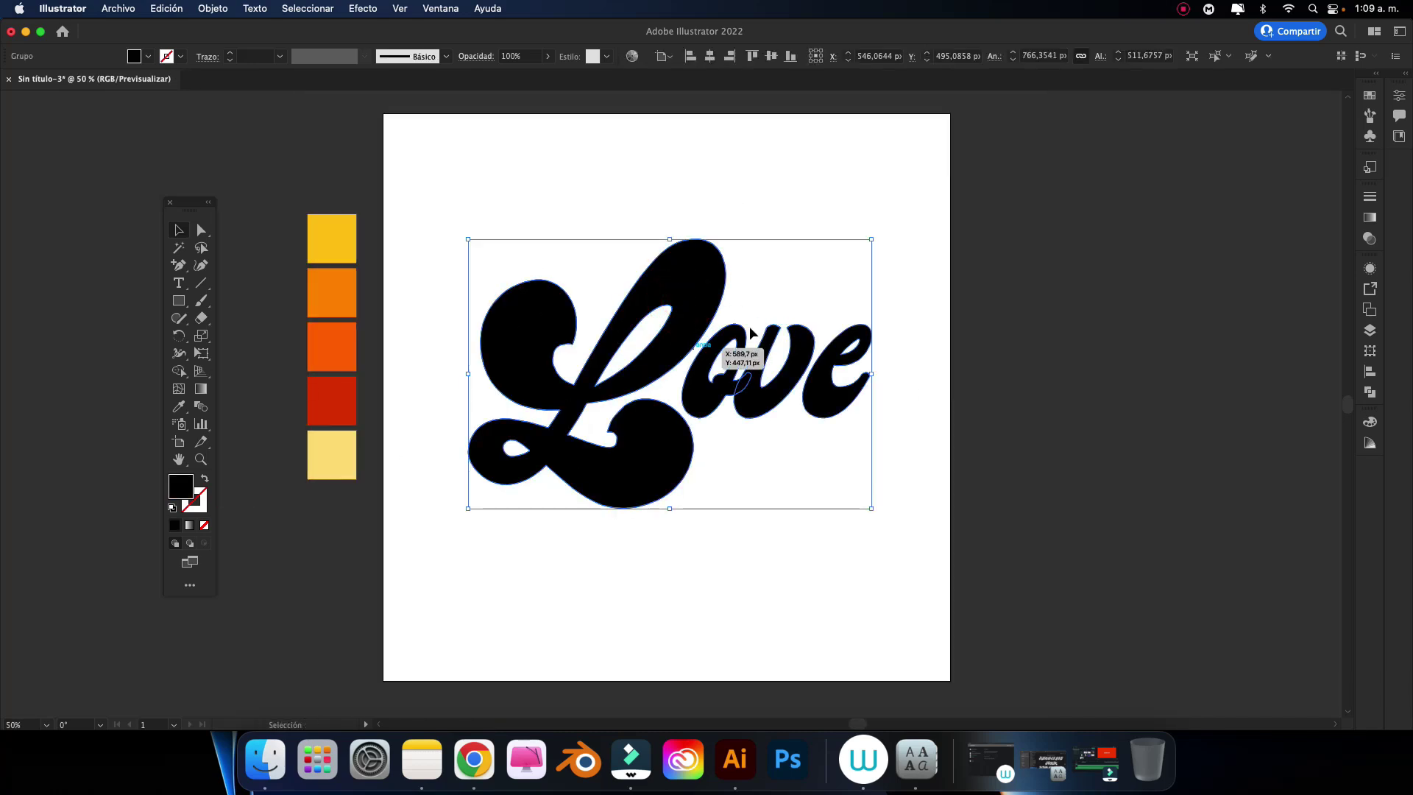
left_click(442, 6)
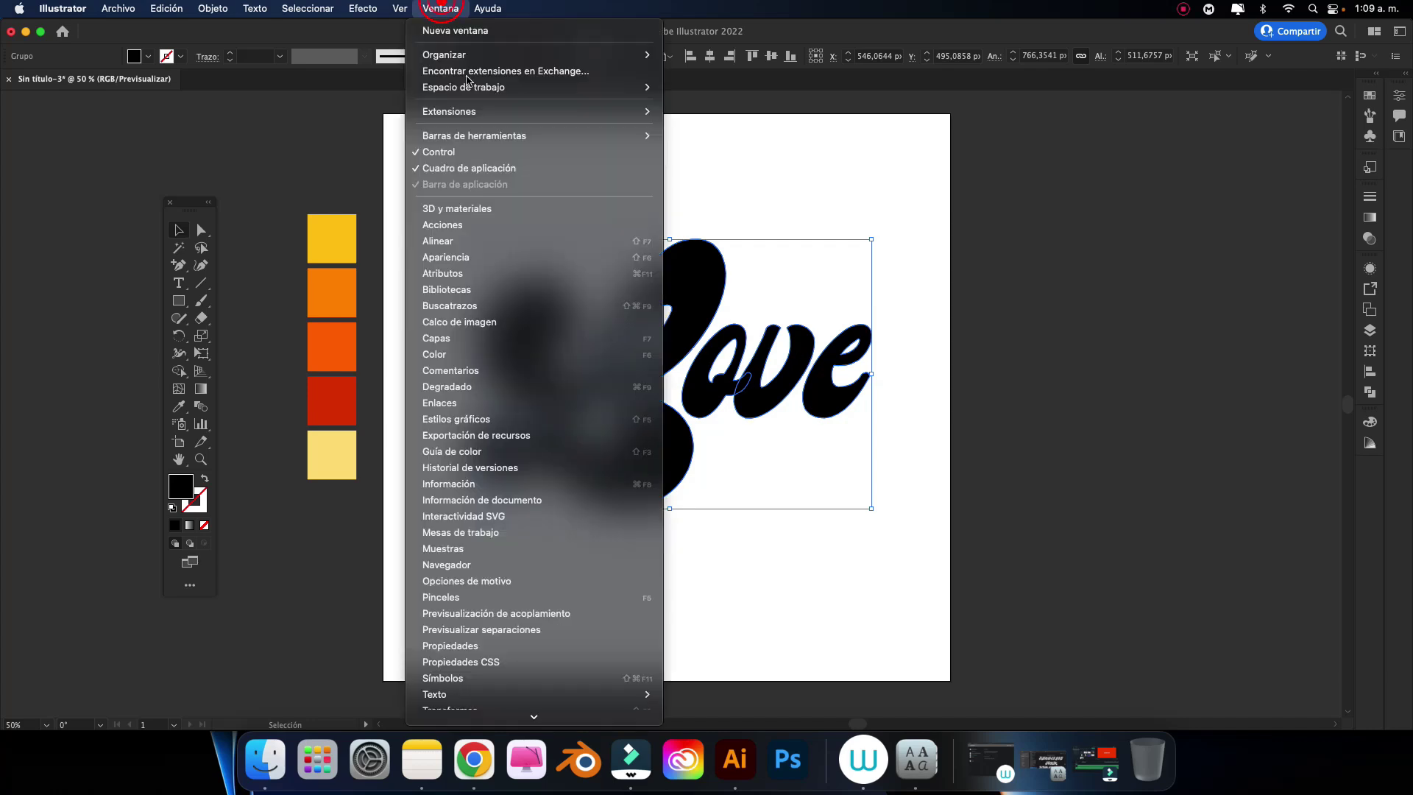
left_click(483, 304)
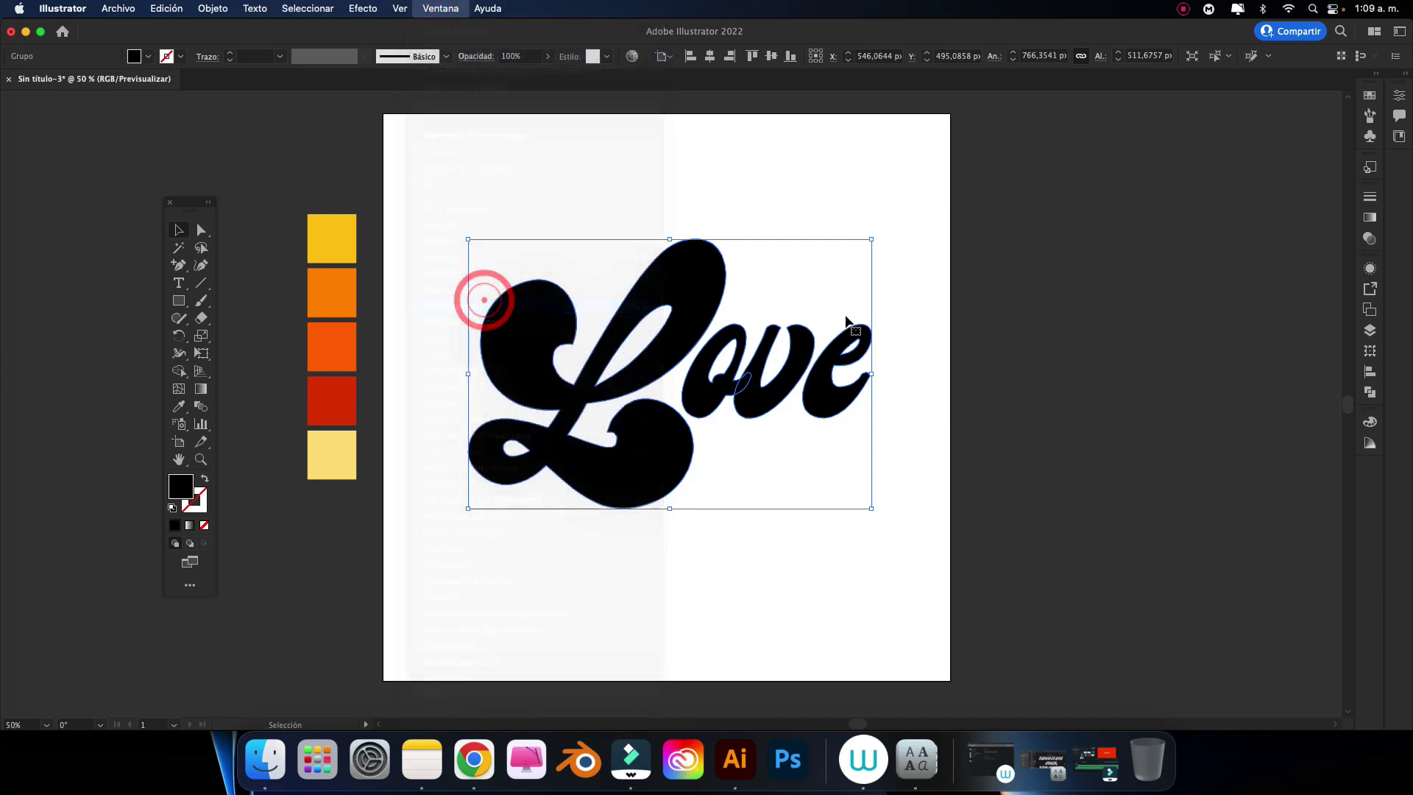
left_click(1189, 300)
left_click(1091, 312)
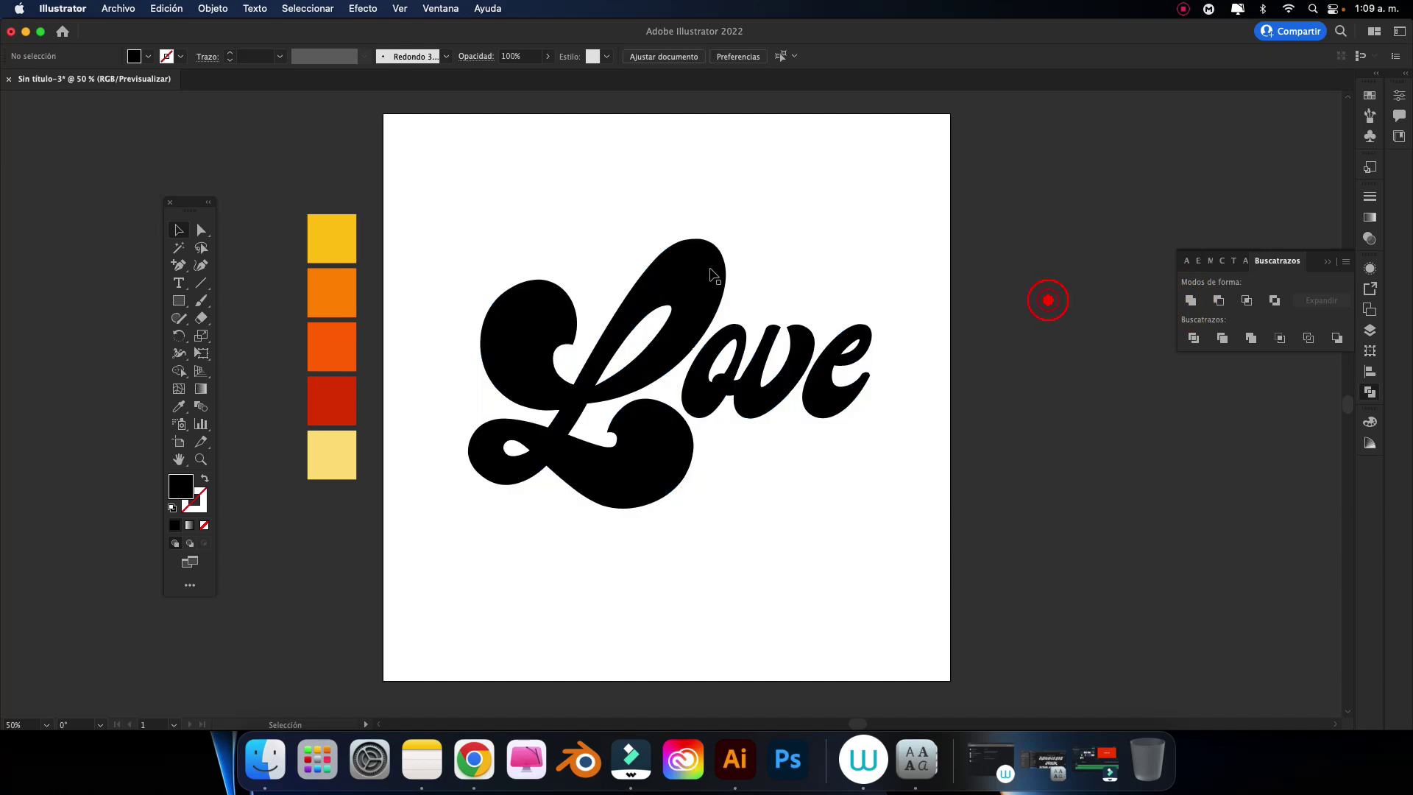
left_click(709, 268)
Step: Fill the merged Love shape with the golden yellow from the top swatch
key("i")
left_click(331, 235)
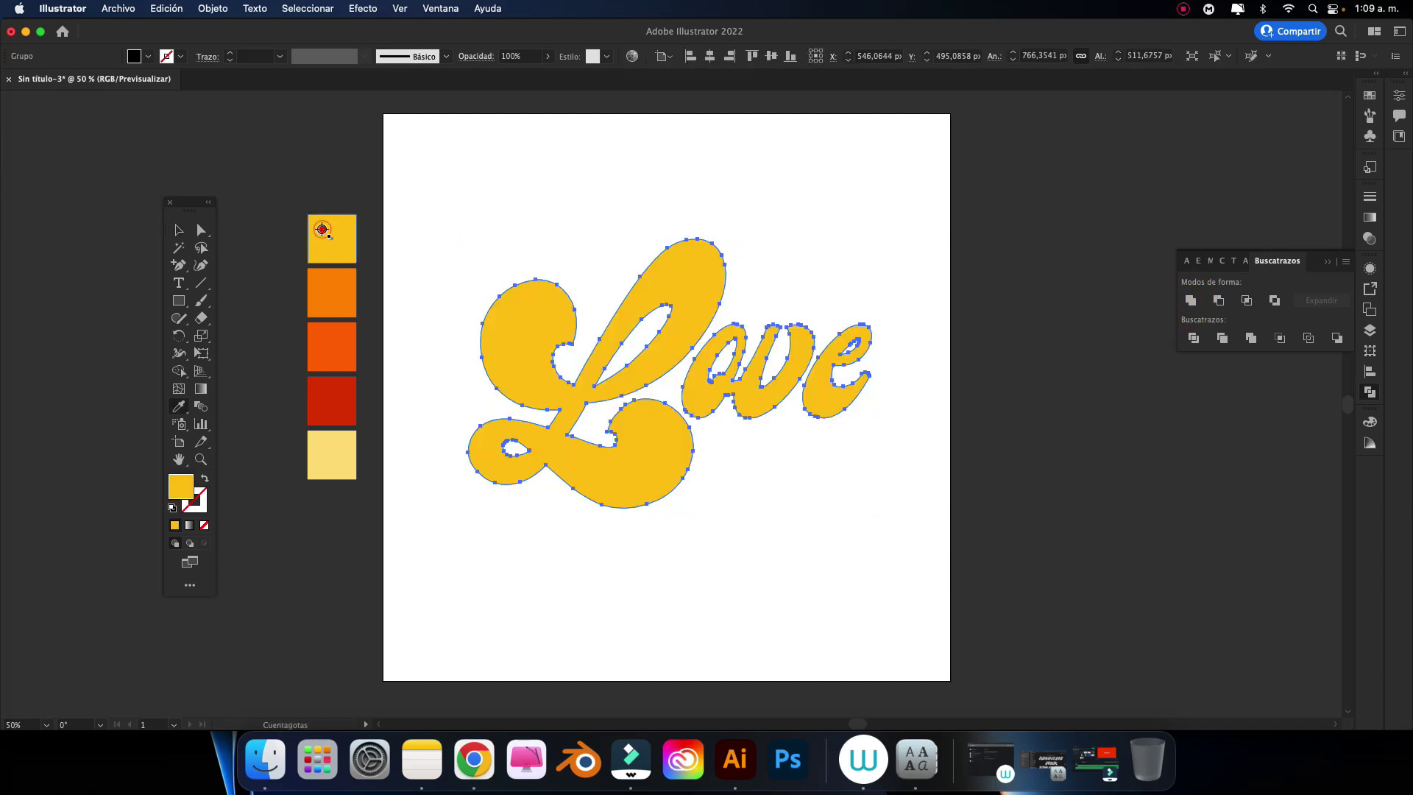
key("v")
left_click(569, 131)
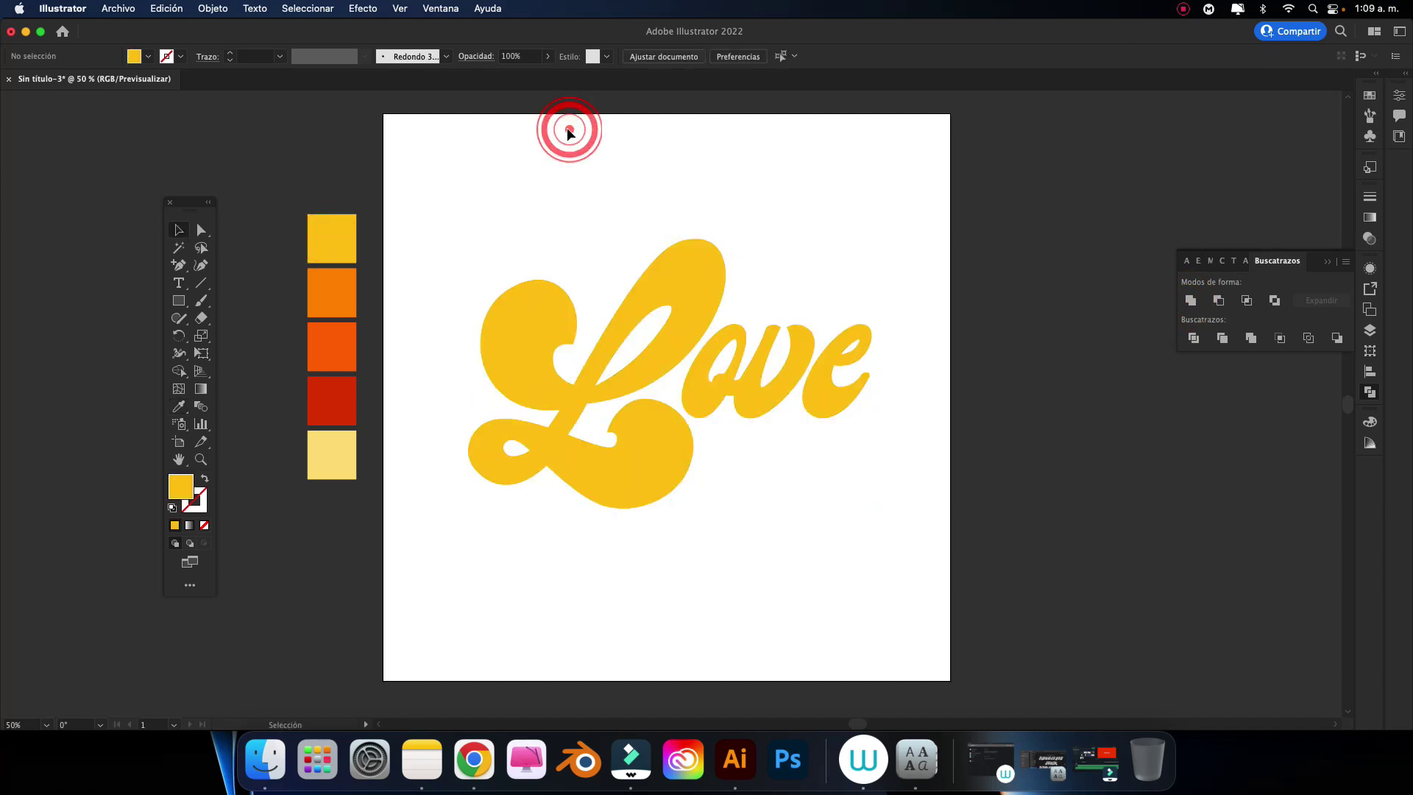
left_click(662, 267)
Step: Paste a copy of Love behind the original and fill it with the orange swatch
left_click(172, 8)
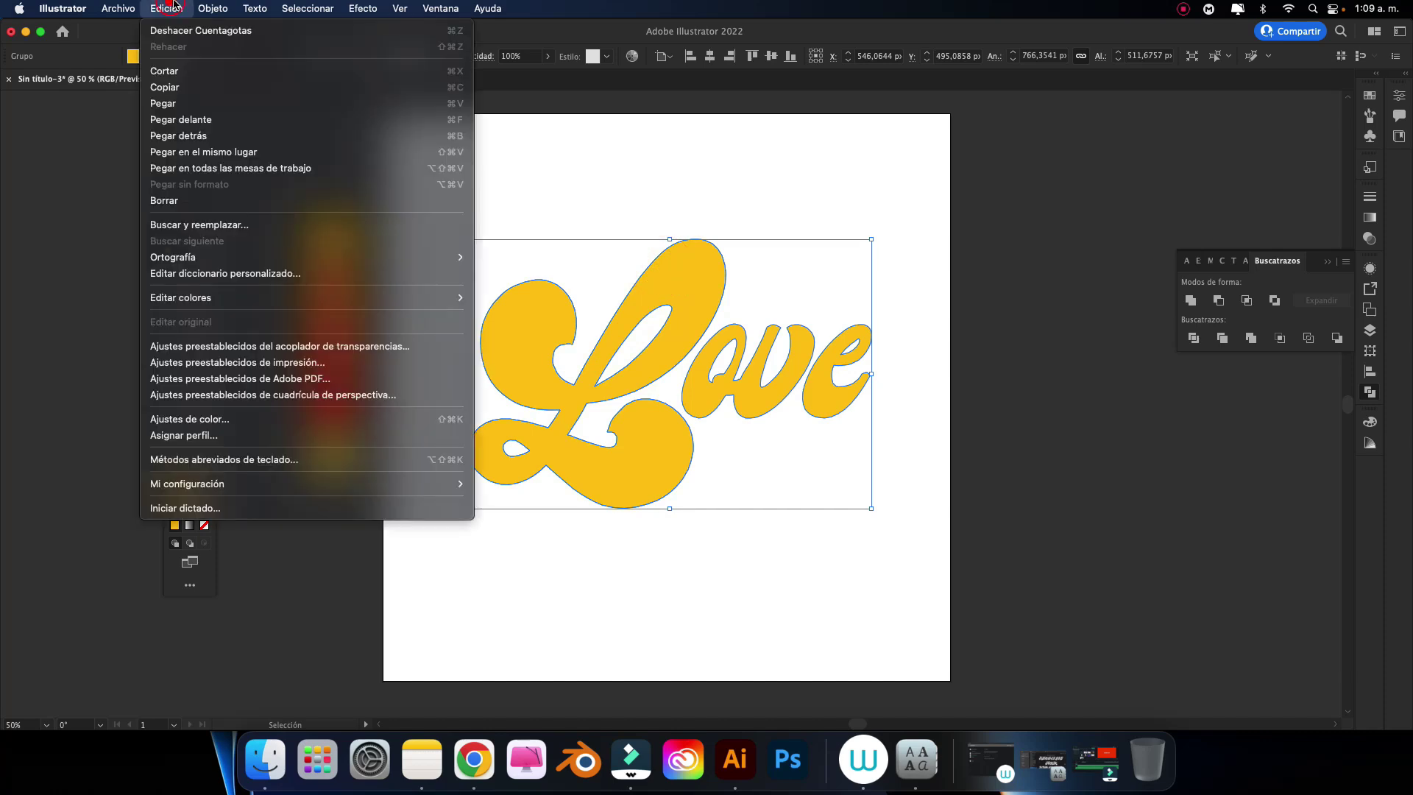
left_click(196, 87)
left_click(177, 8)
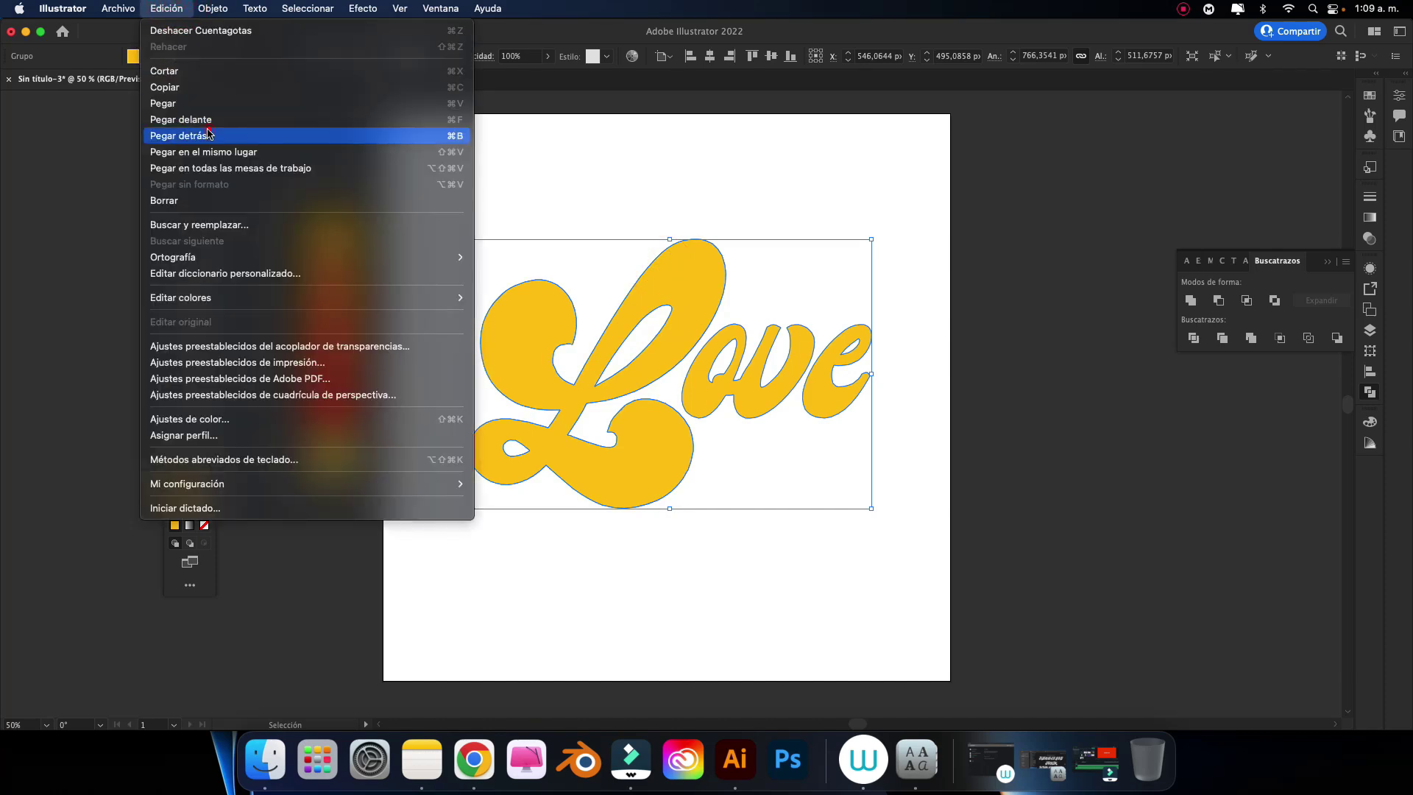
left_click(210, 131)
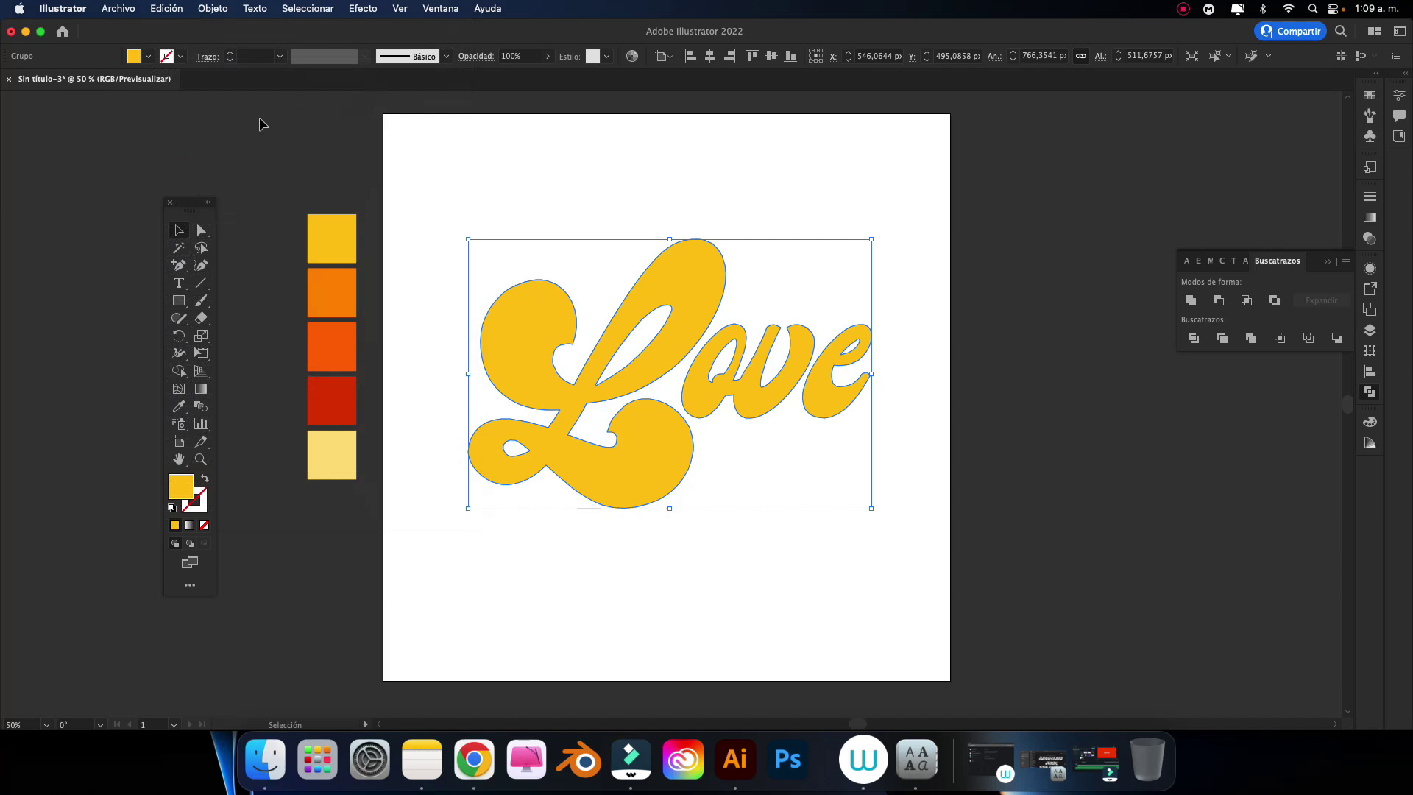
key("i")
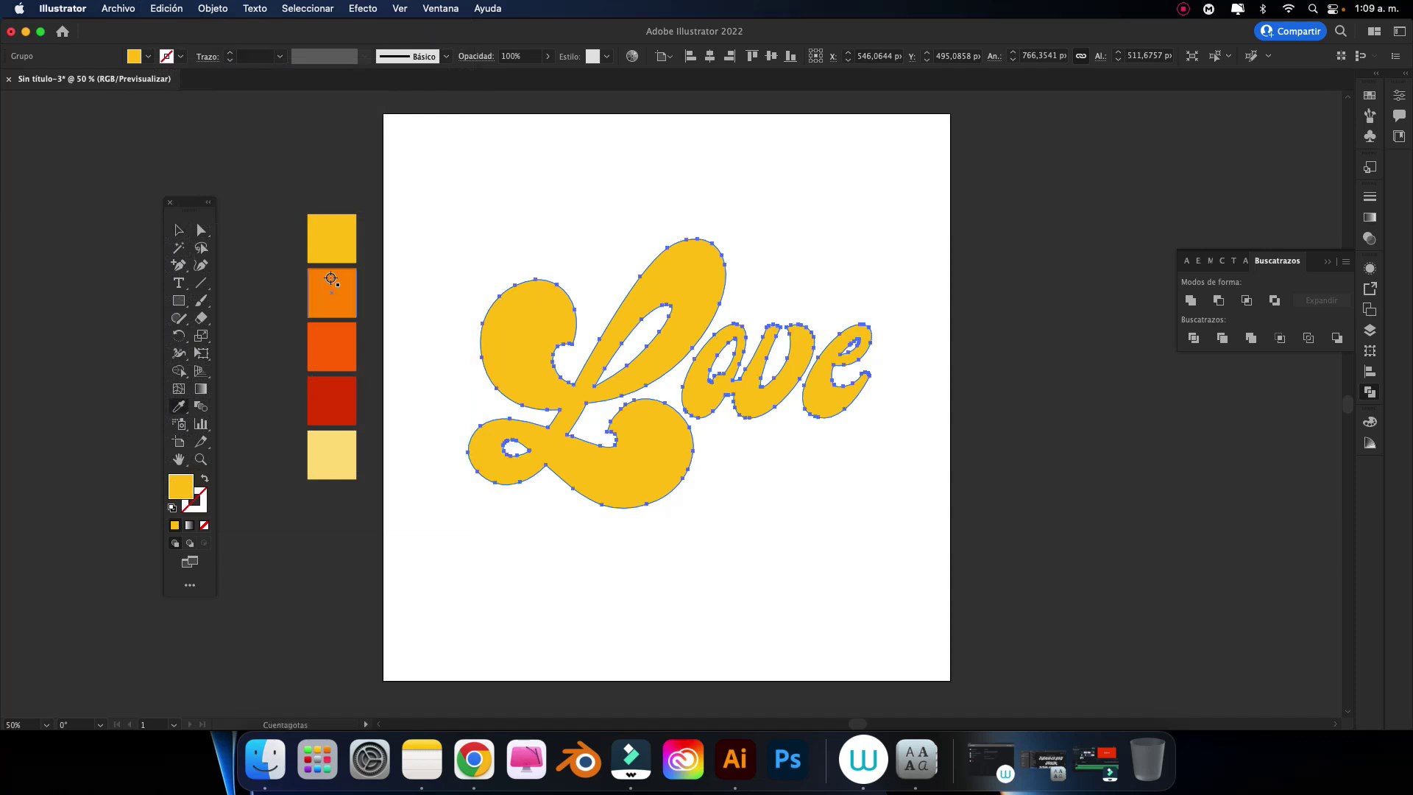
left_click(331, 284)
Step: Paste another copy of the Love lettering directly behind the original
left_click(183, 229)
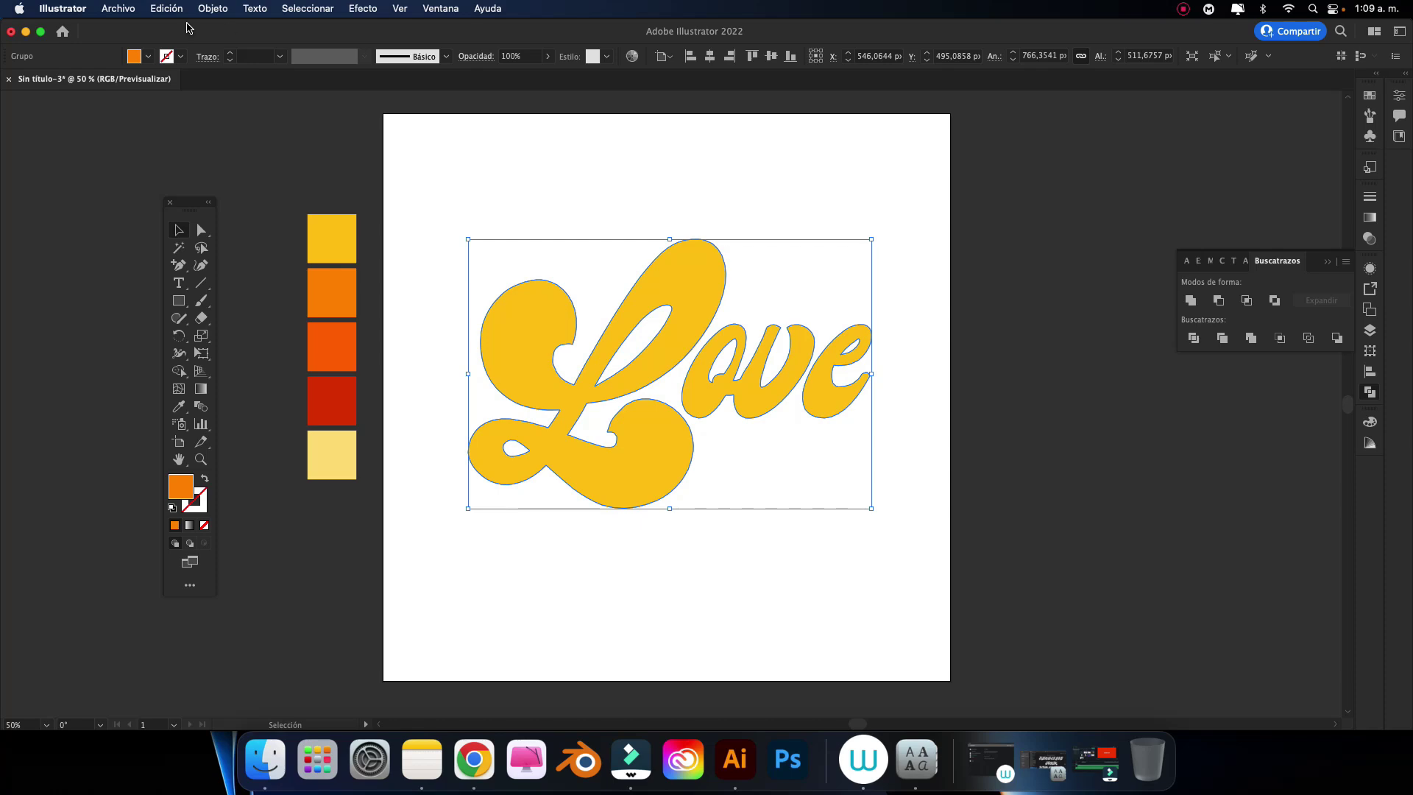
left_click(167, 8)
left_click(169, 87)
left_click(167, 8)
left_click(206, 136)
Step: Group the five colour swatch rectangles together
left_click(342, 178)
left_click_drag(309, 174, 345, 488)
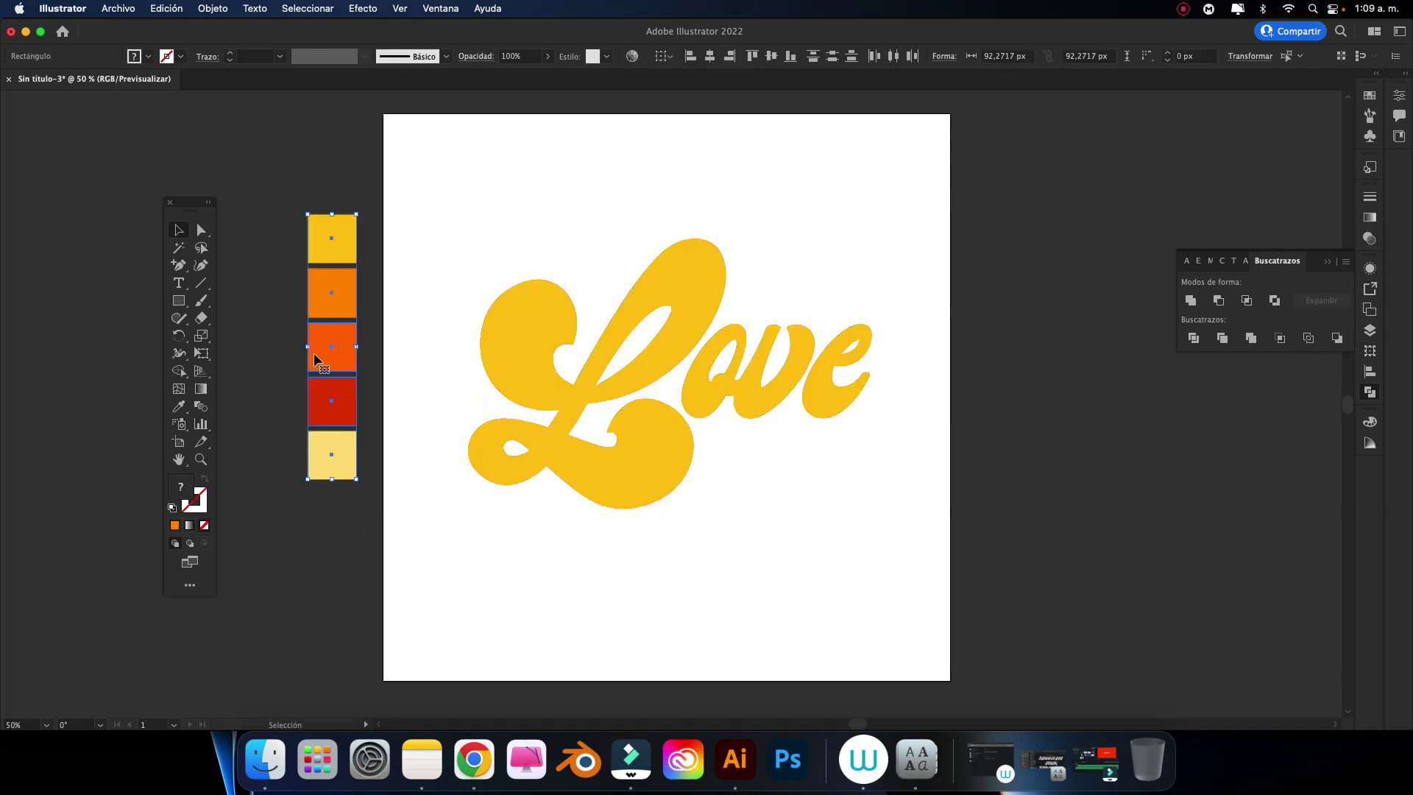
left_click(1372, 329)
left_click(1080, 284)
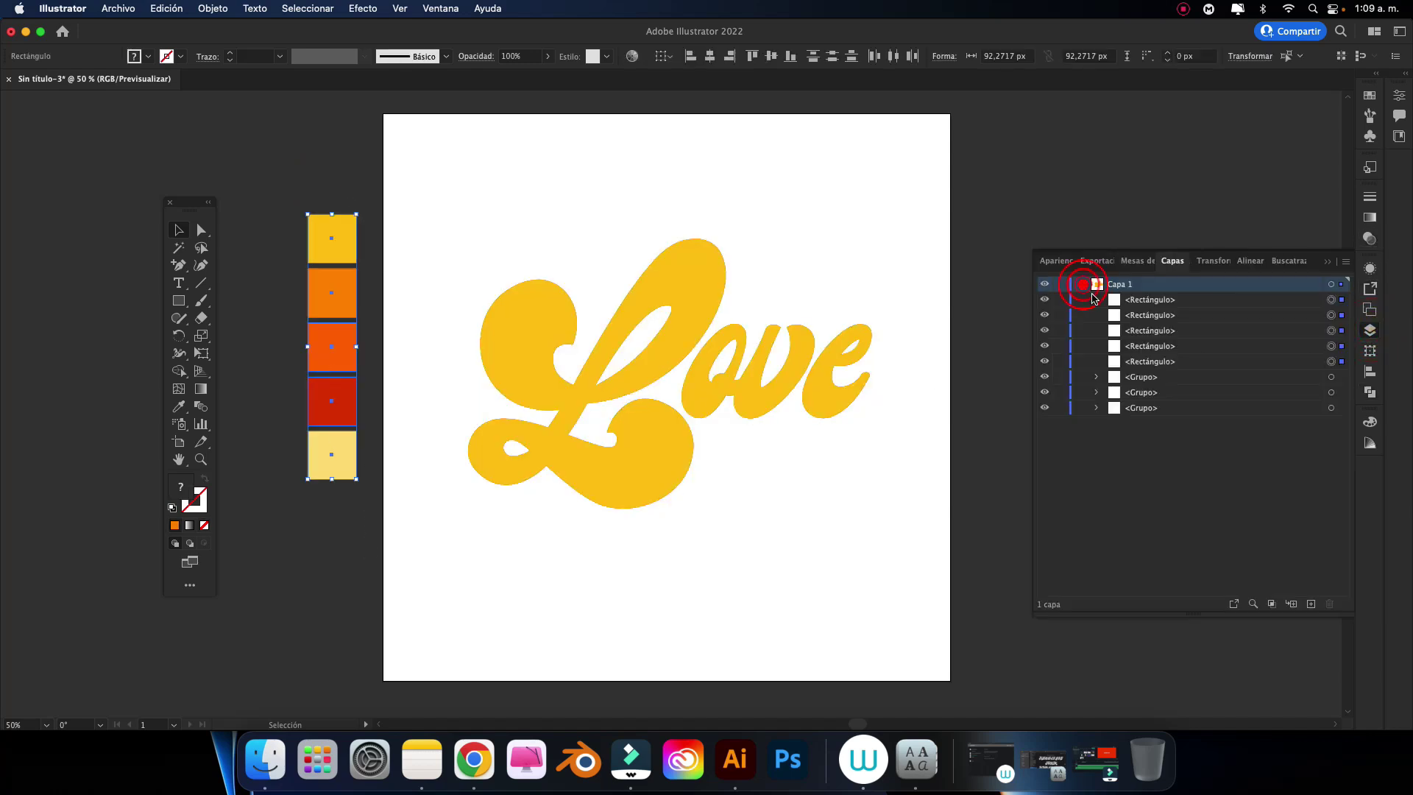
right_click(331, 294)
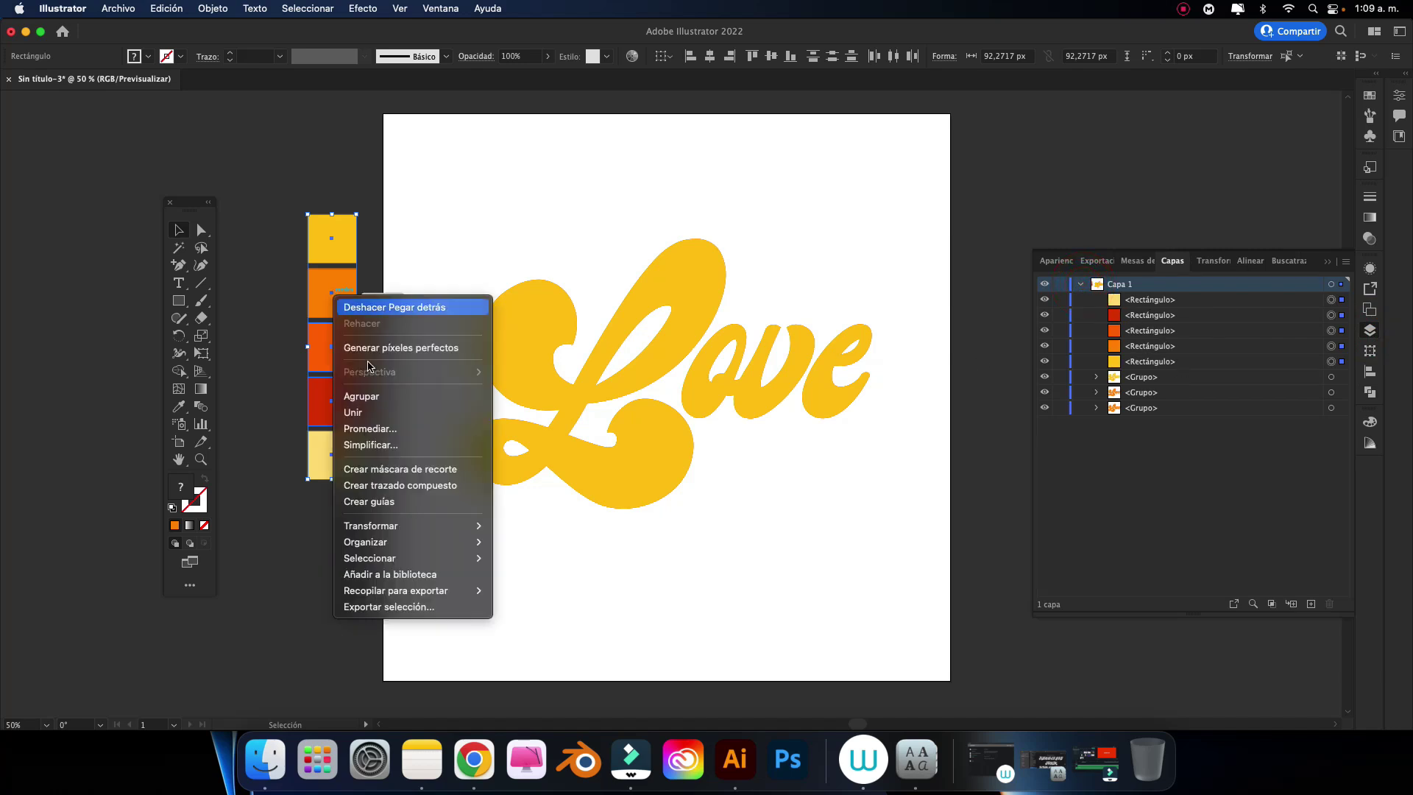
left_click(379, 395)
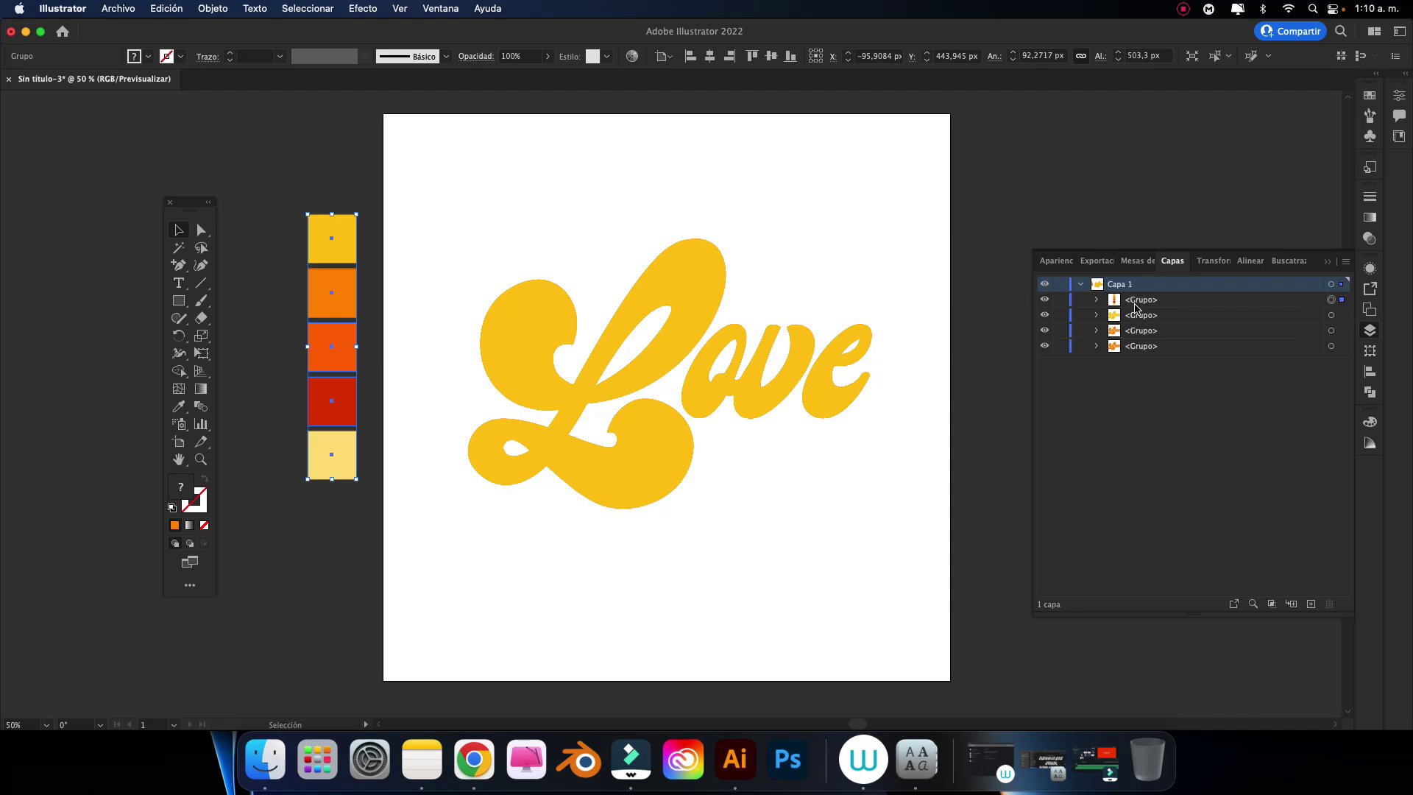
Step: Nudge the rearmost orange Love copy down and right with the arrow keys
left_click(1331, 347)
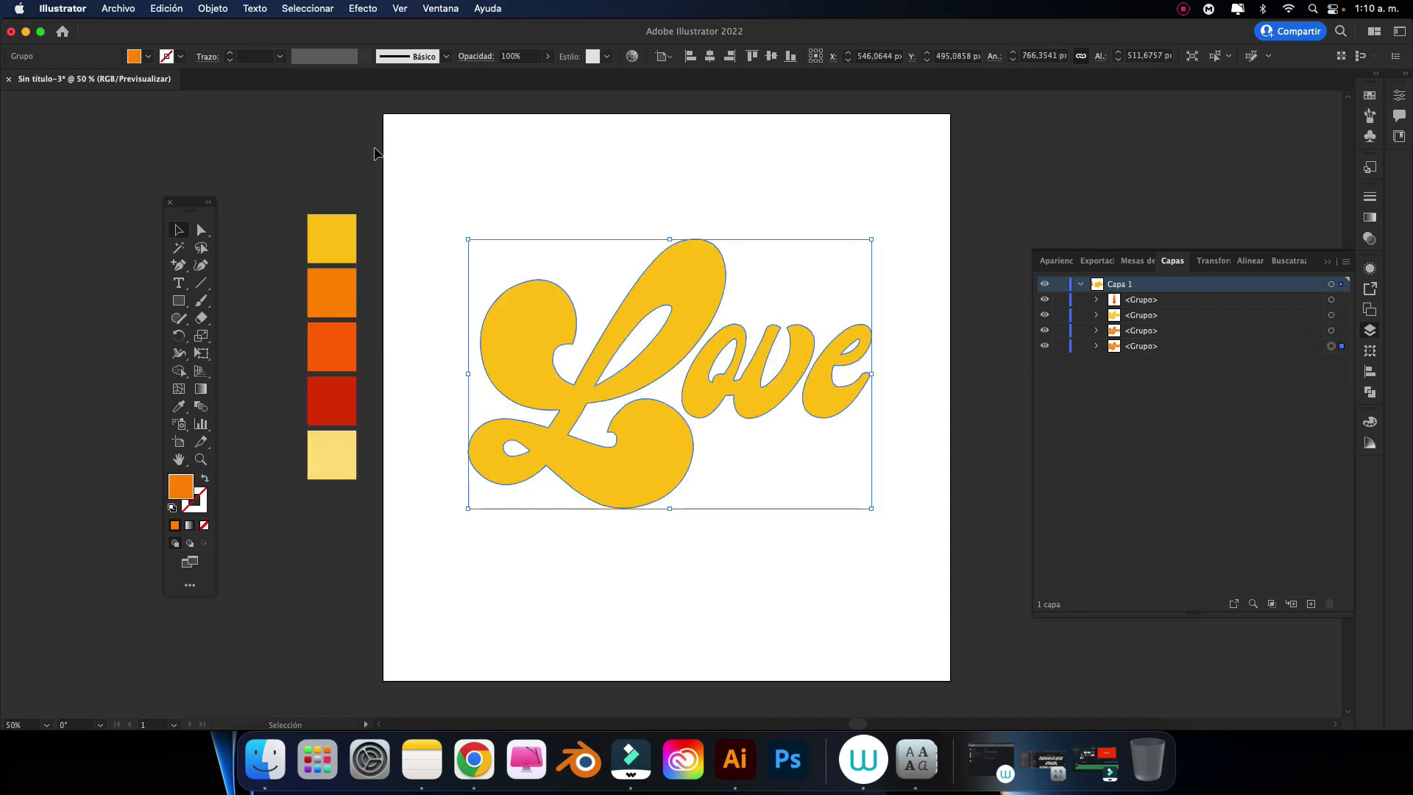
key("Right")
key("Right")
key("Right")
key("Down")
key("Down")
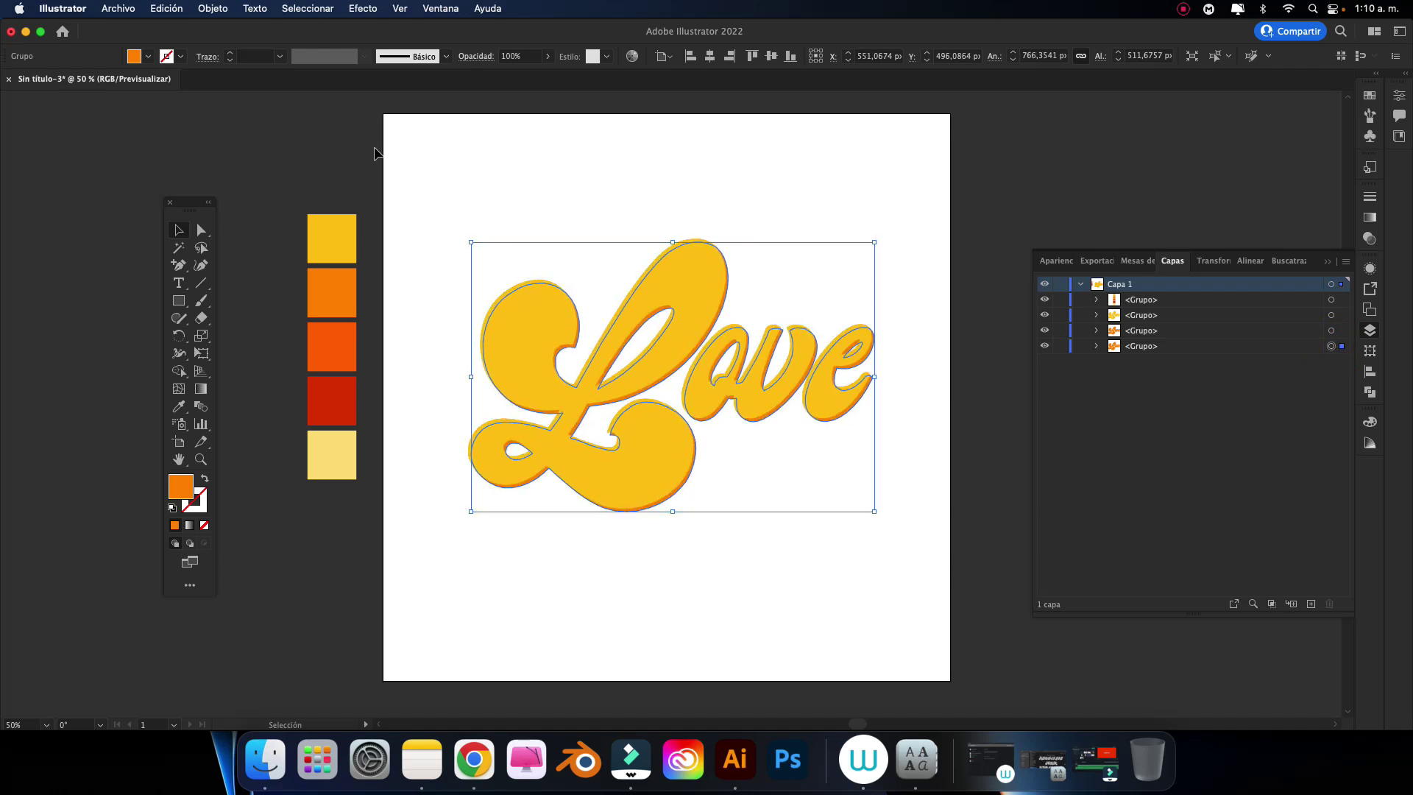
key("Down")
key("Down")
key("Down")
key("Down")
key("Down")
key("Down")
key("Down")
key("Down")
key("Down")
key("Right")
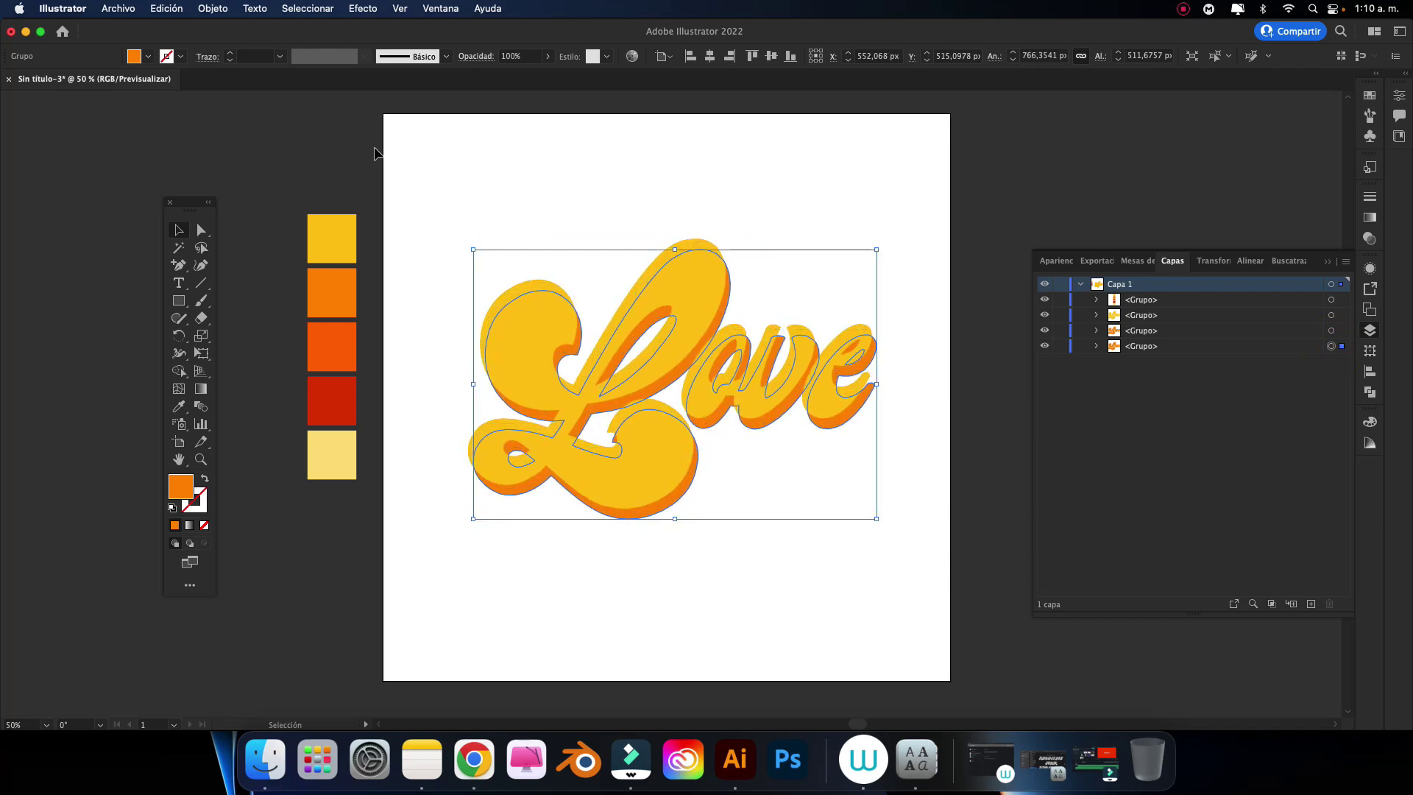
key("Right")
key("Right")
key("Right")
key("Down")
key("Down")
key("Down")
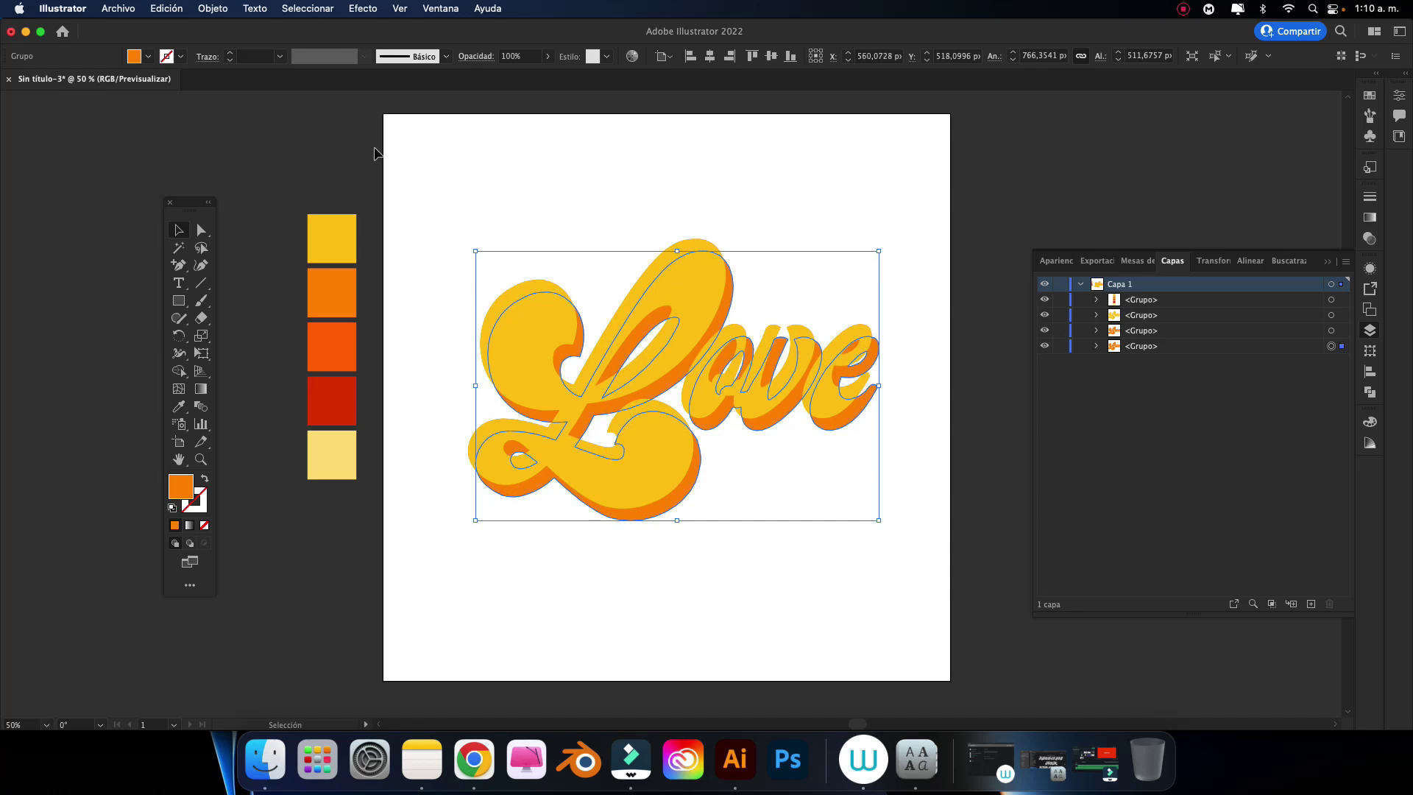
key("Left")
key("Left")
key("Left")
Step: Give the rearmost Love copy the dark red swatch colour
left_click(787, 177)
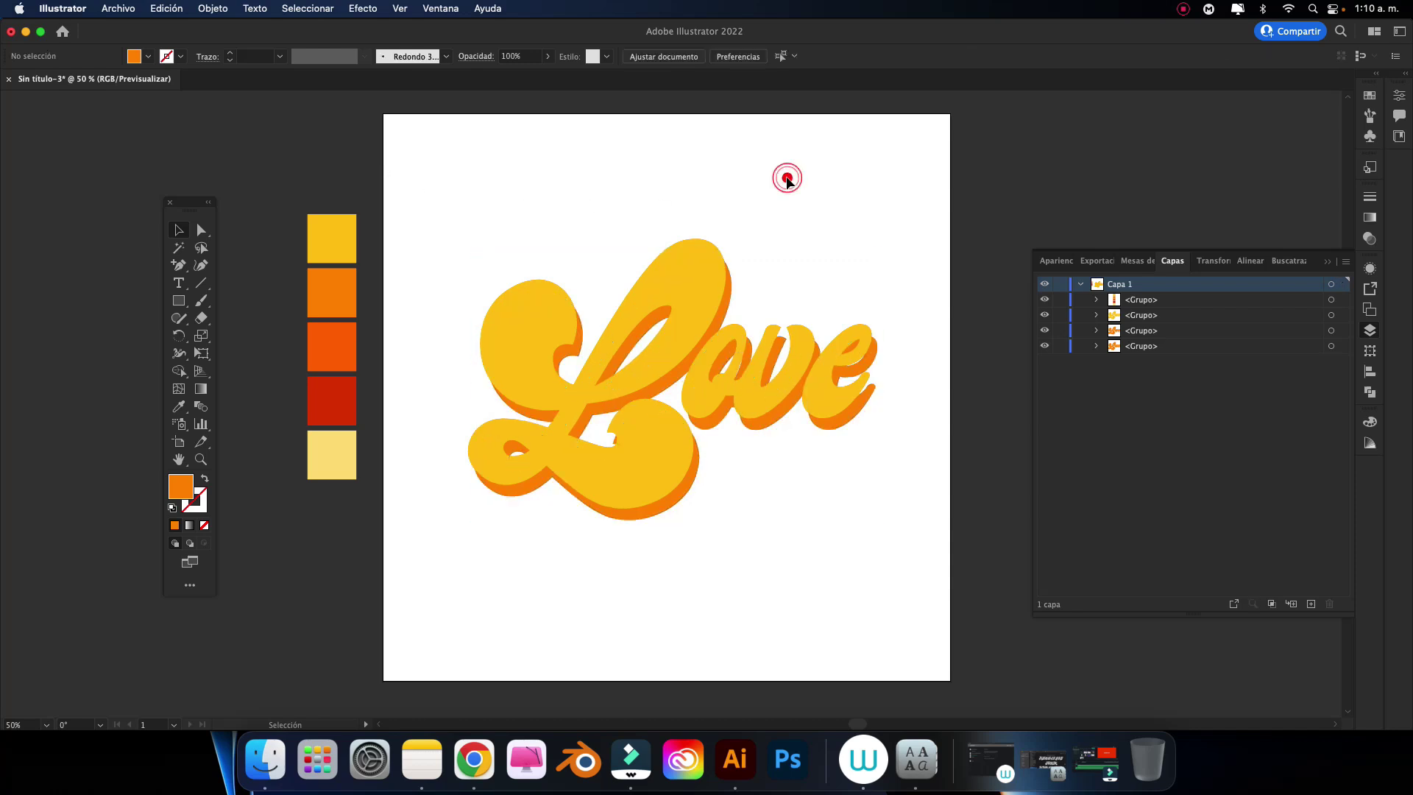
key("ctrl+plus")
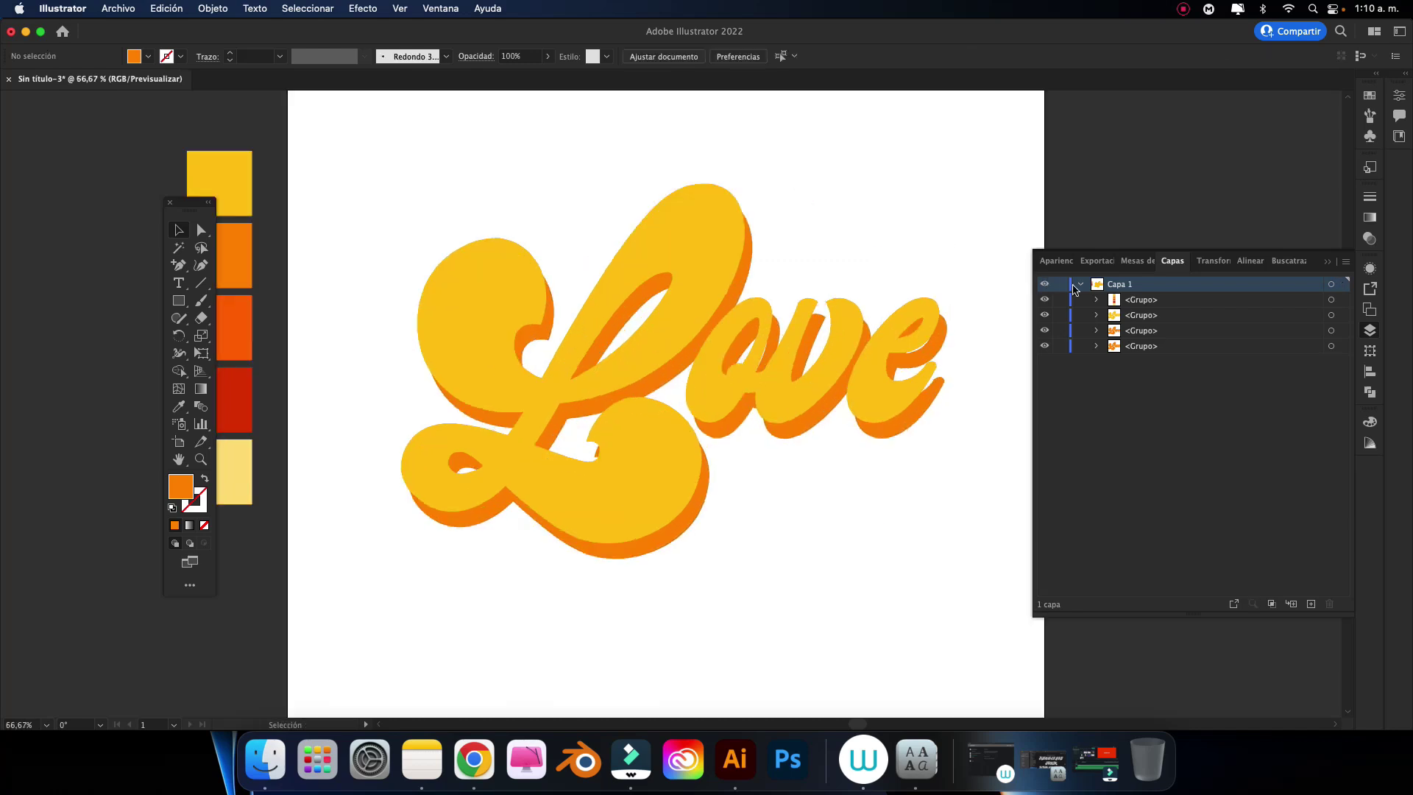
left_click(1331, 330)
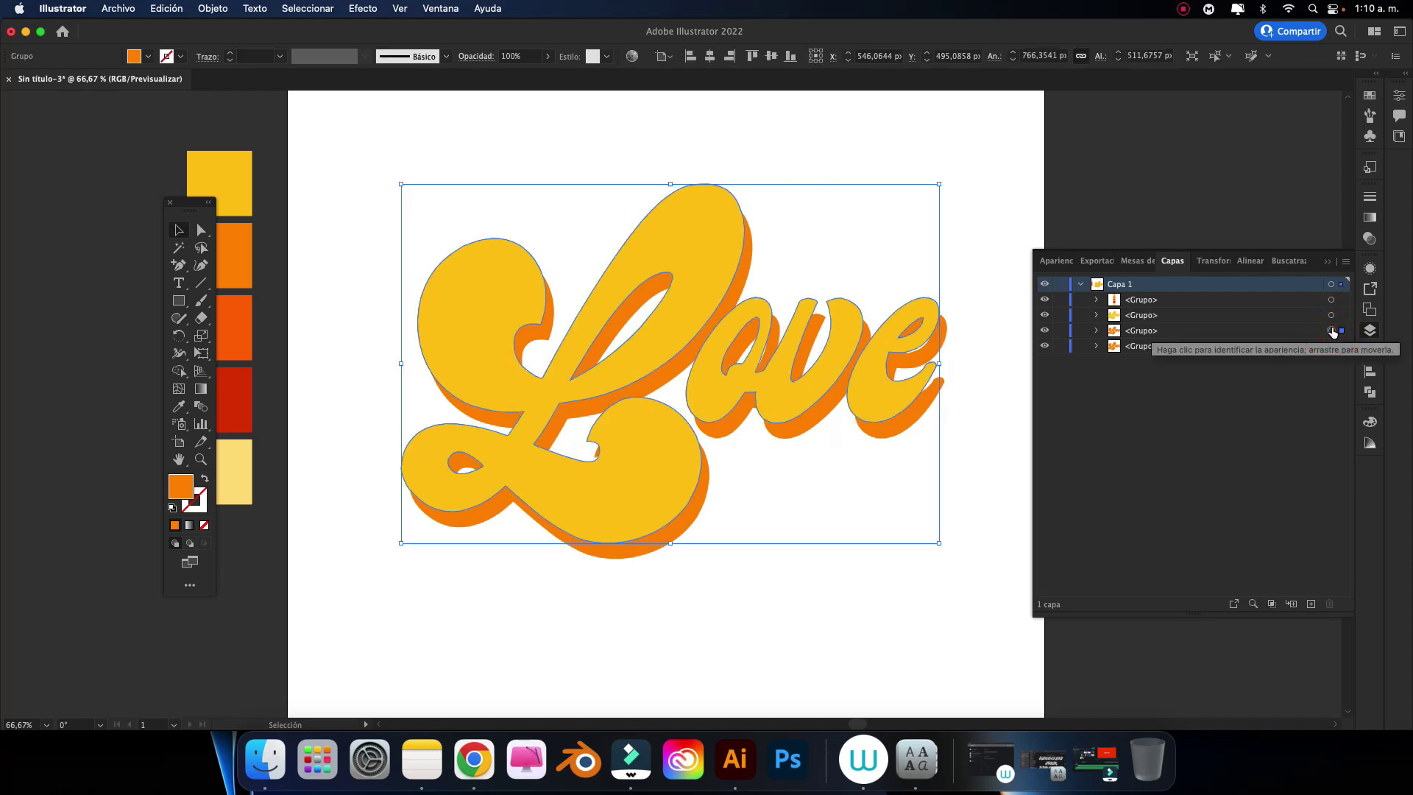
left_click(996, 328)
left_click(1331, 346)
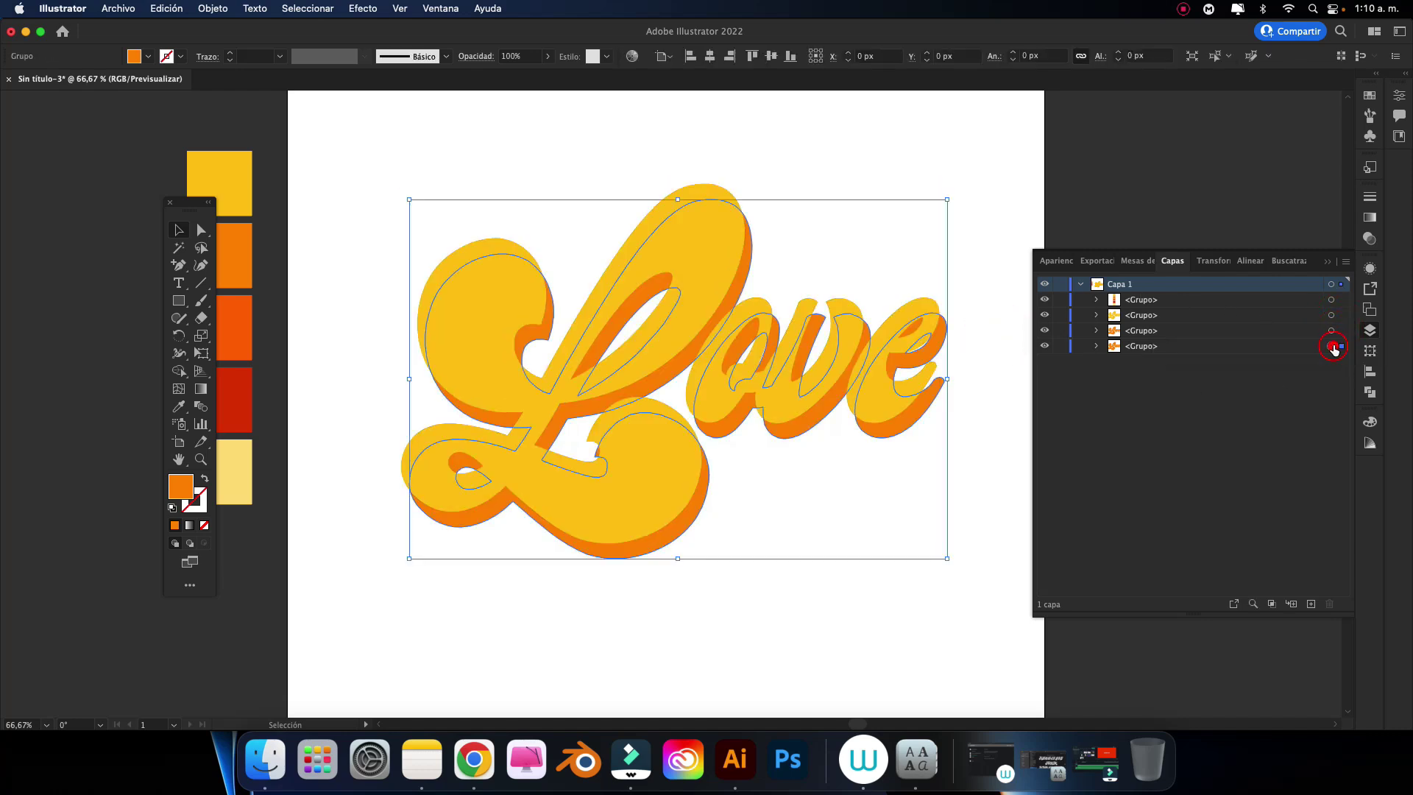
scroll(968, 398, "left", 2)
scroll(968, 397, "left", 1)
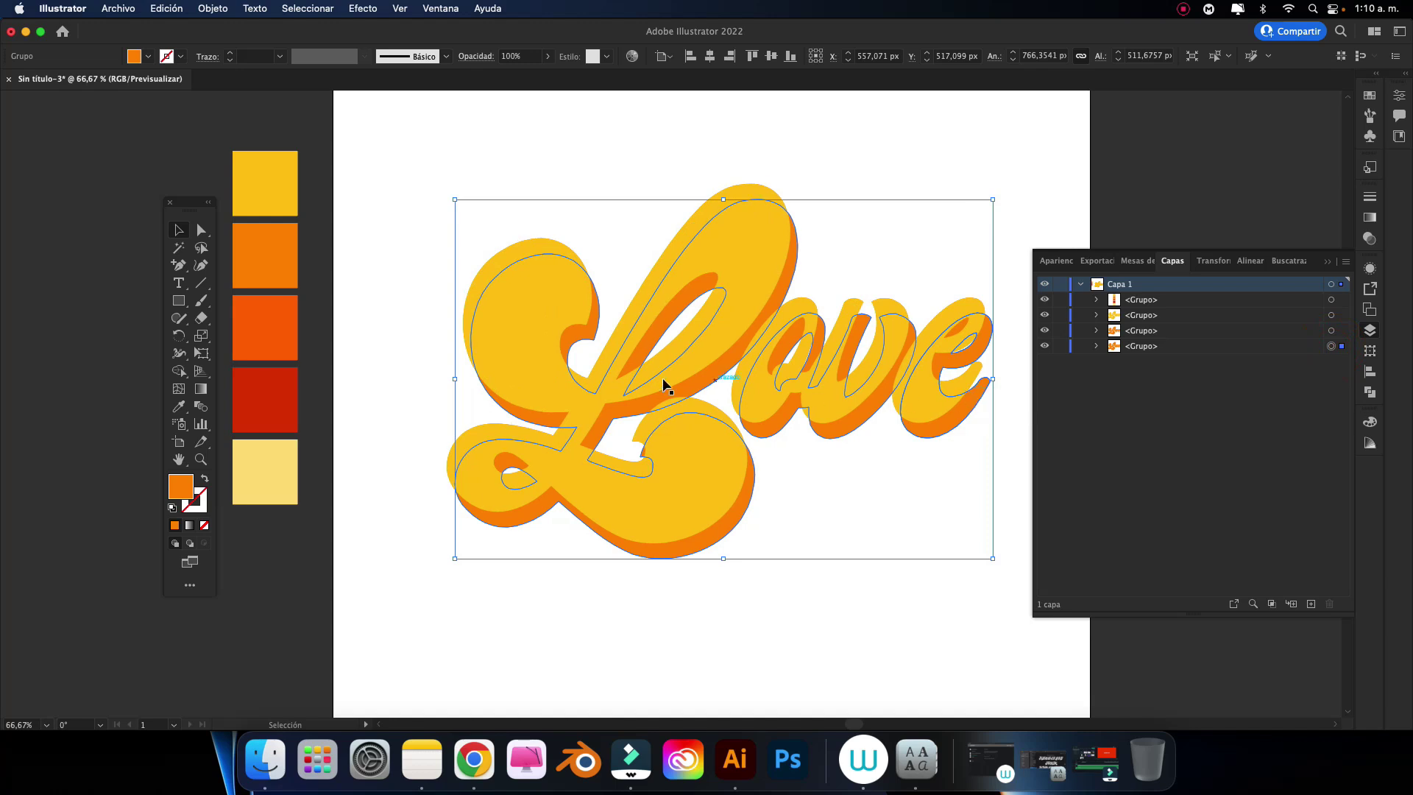
scroll(662, 379, "left", 2)
key("i")
left_click(296, 388)
key("v")
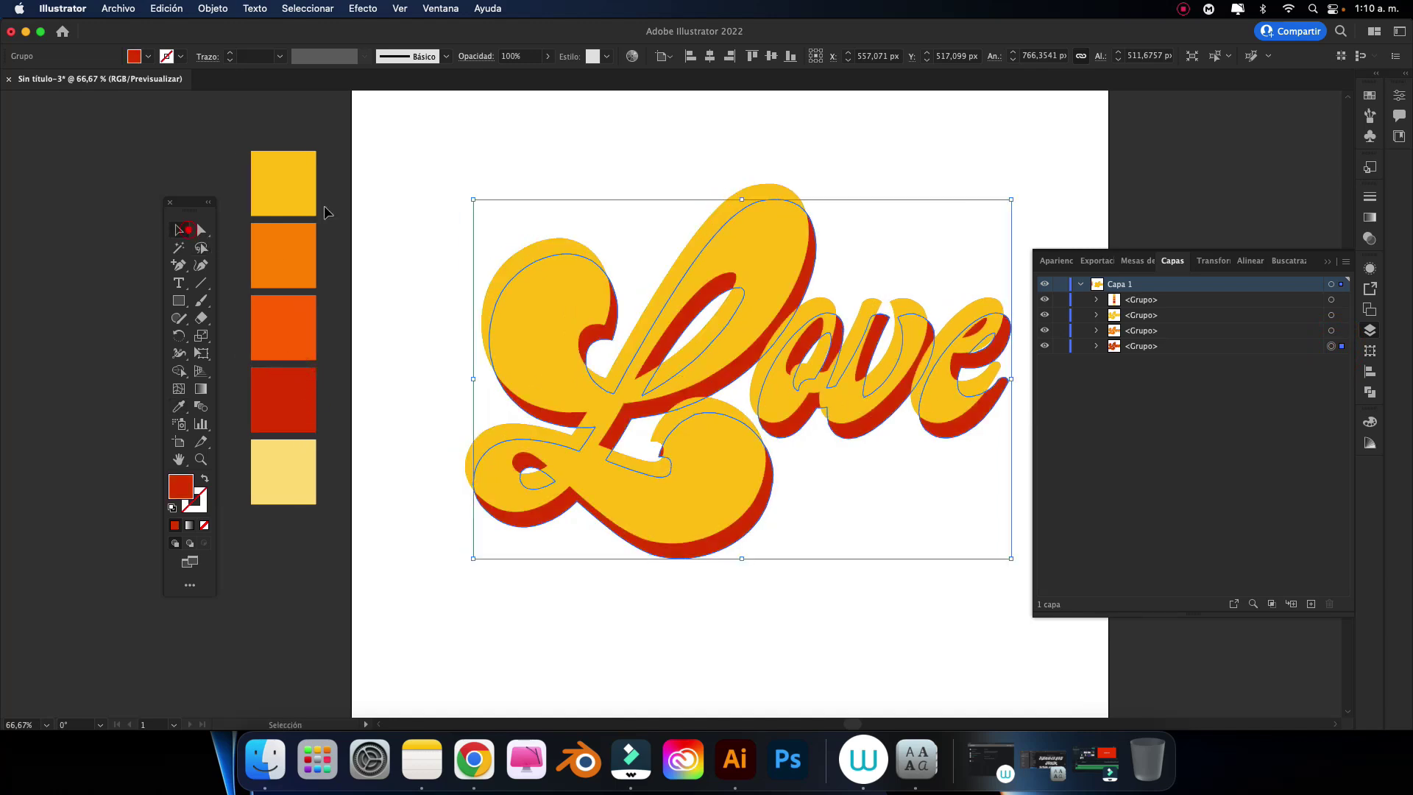
Step: Select both the orange and red Love copies together
left_click(519, 140)
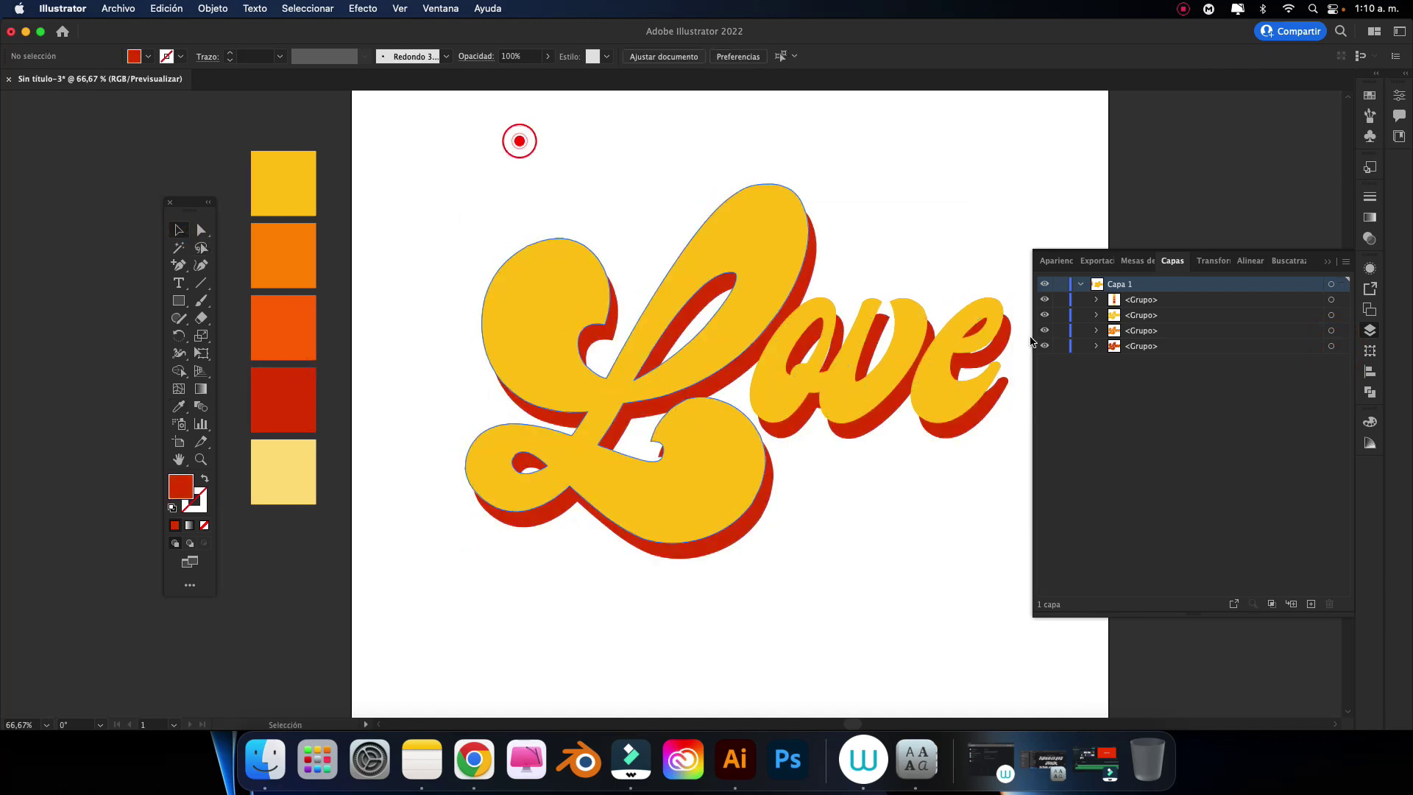
left_click(1332, 331)
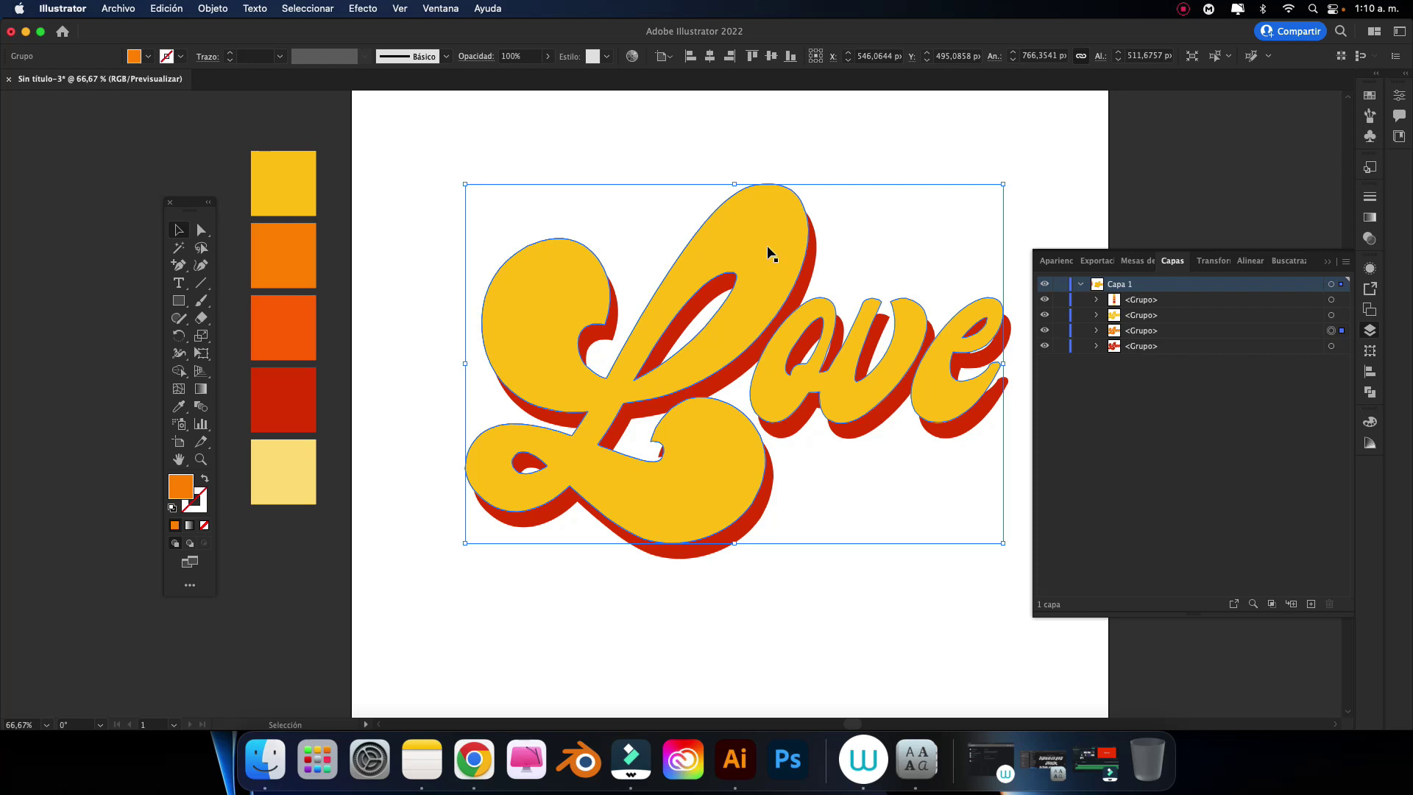
left_click(1331, 346, "shift")
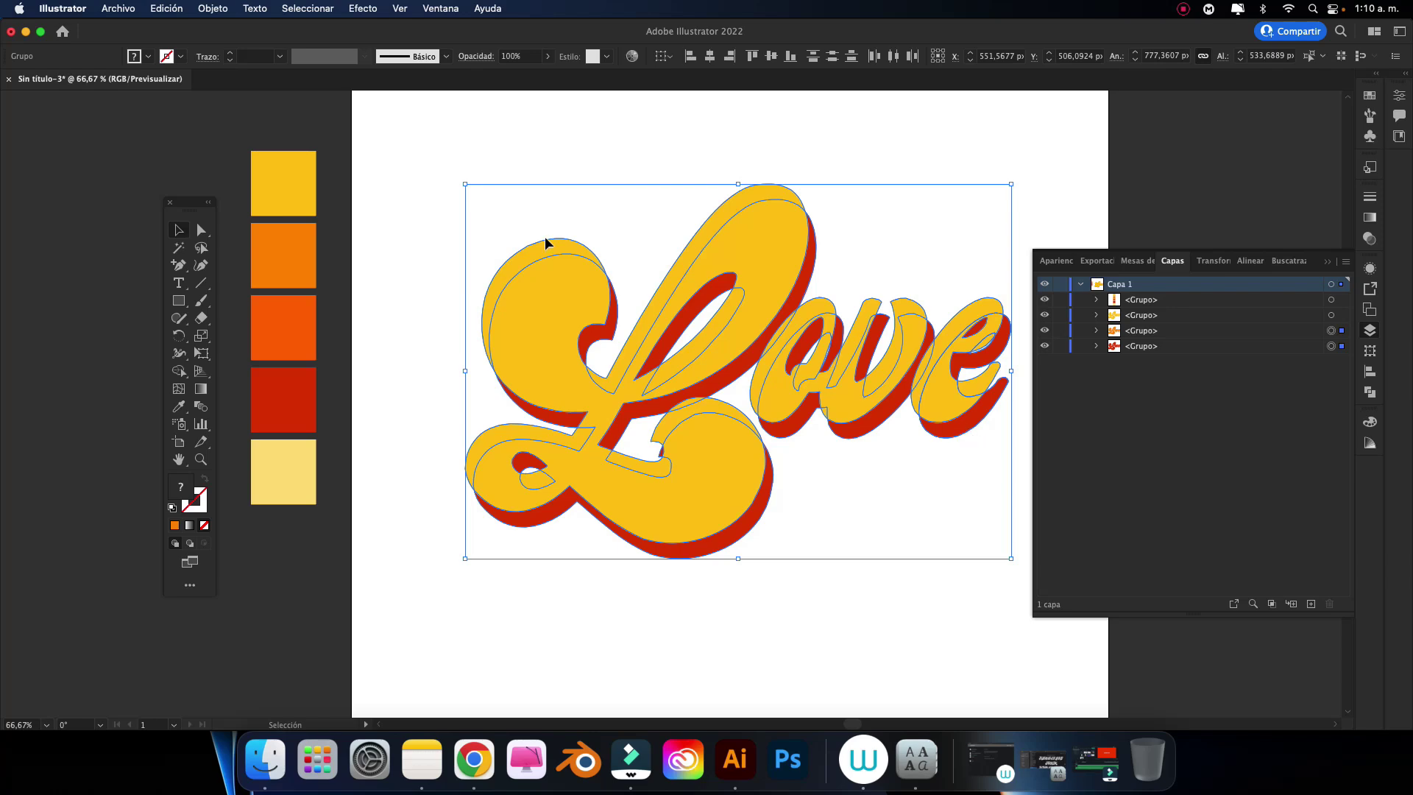
Step: Blend the orange and red copies, setting blend spacing to 3 specified steps
left_click(213, 8)
mouse_move(214, 427)
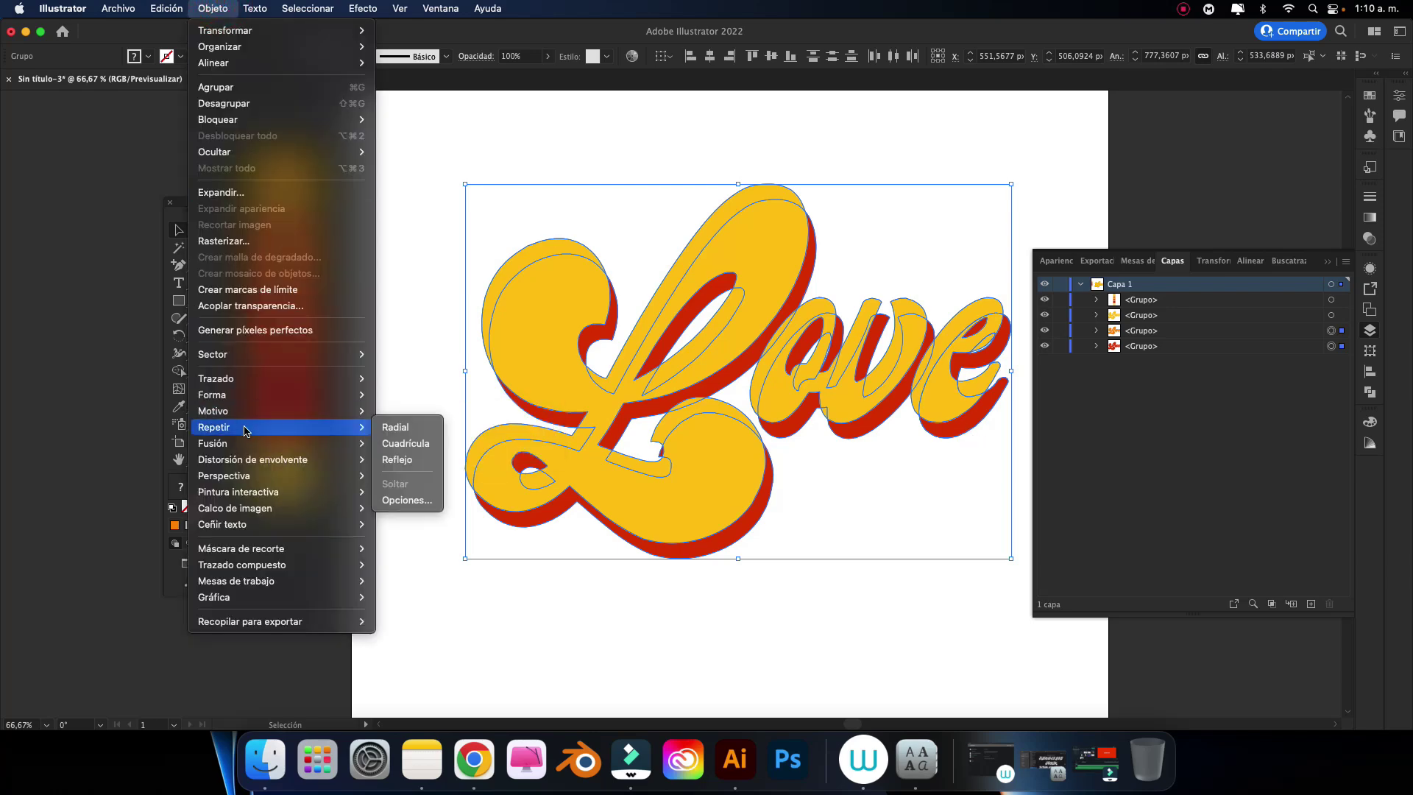
left_click(401, 442)
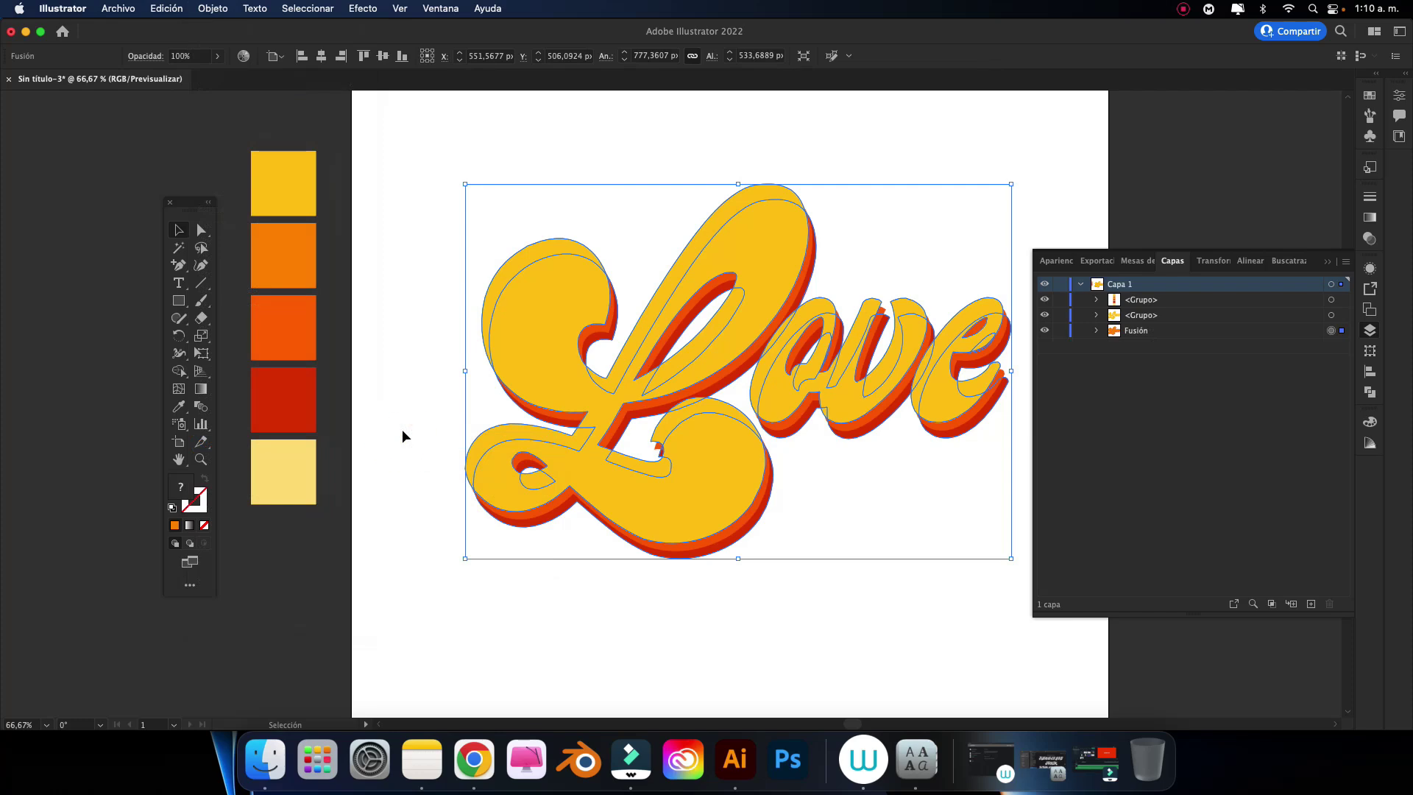
left_click(213, 8)
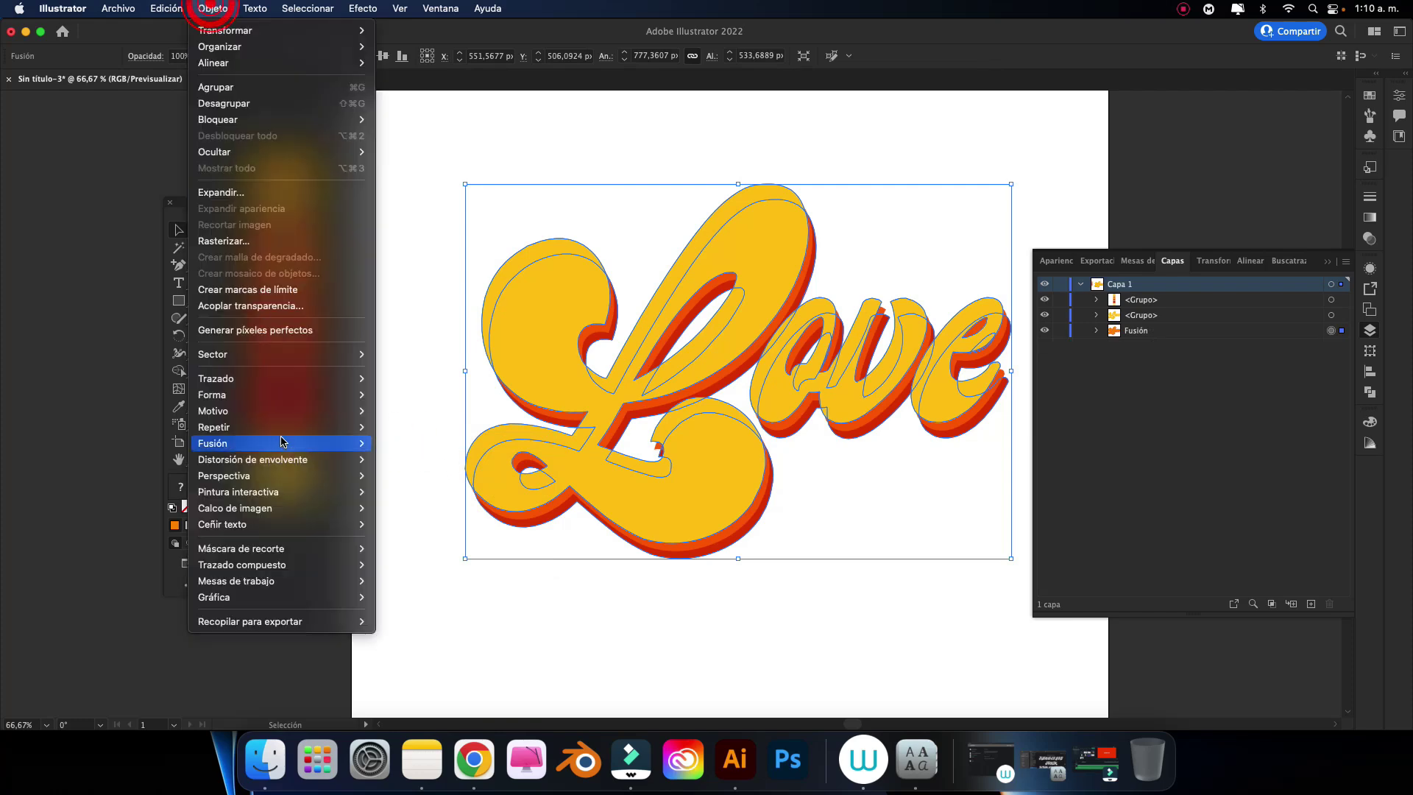
left_click(462, 479)
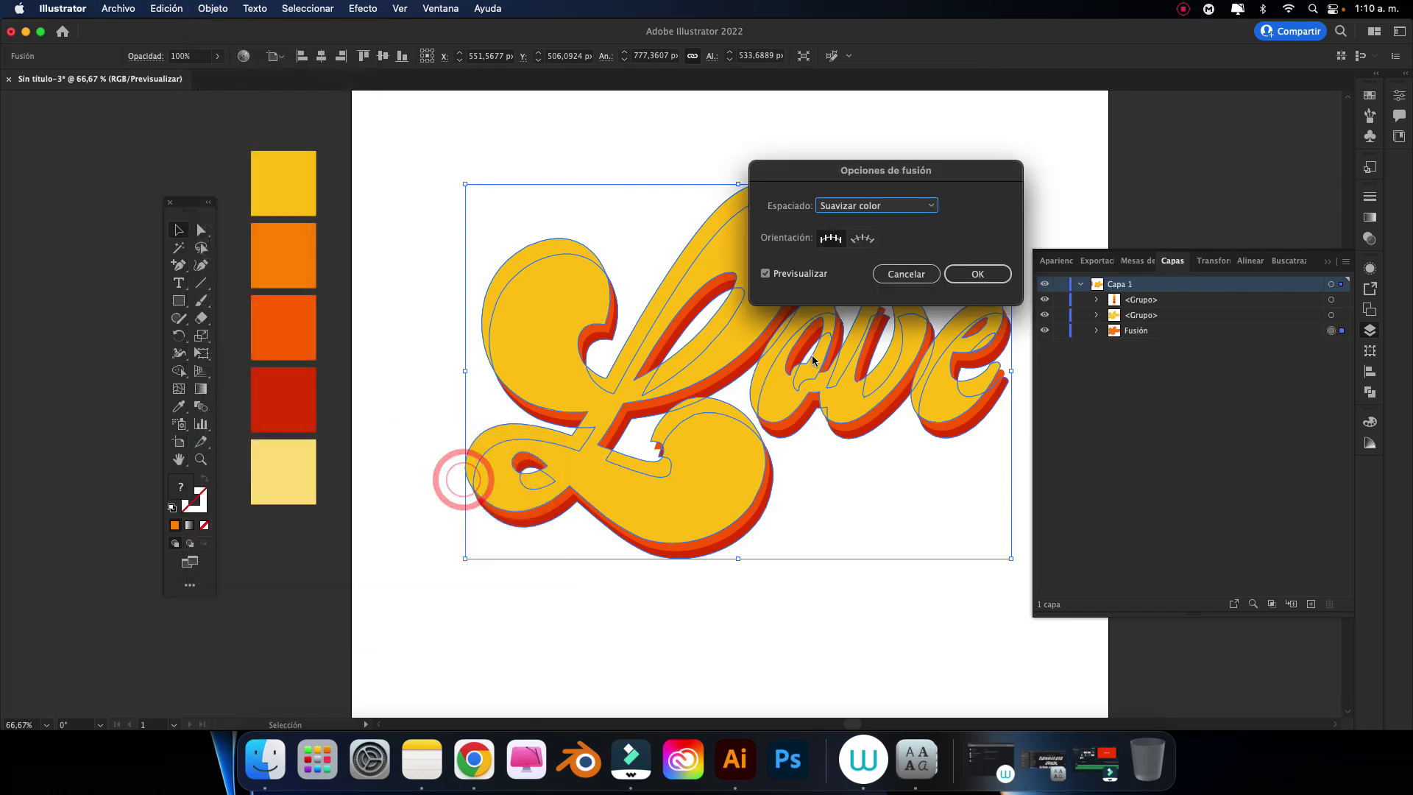
left_click(920, 205)
left_click(906, 237)
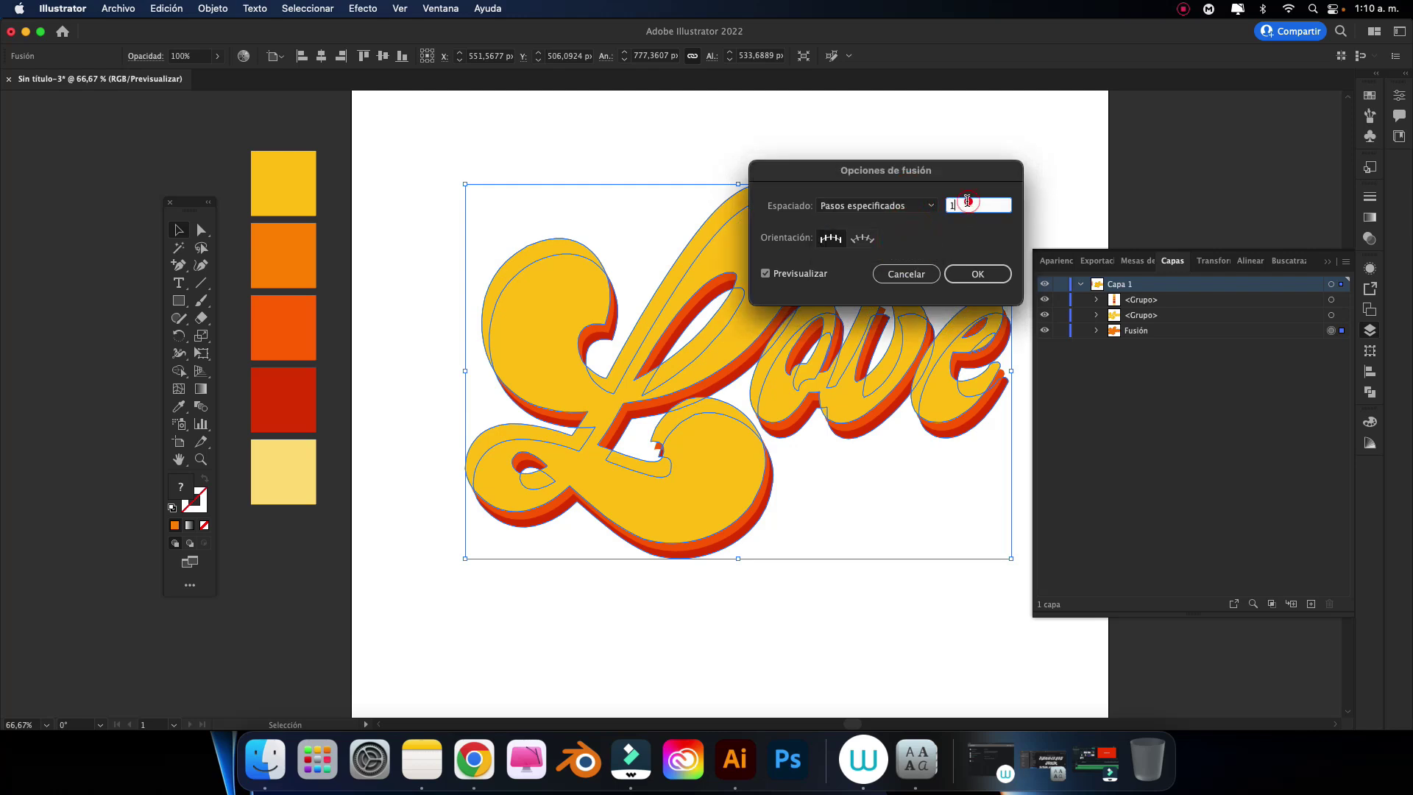
left_click(968, 200)
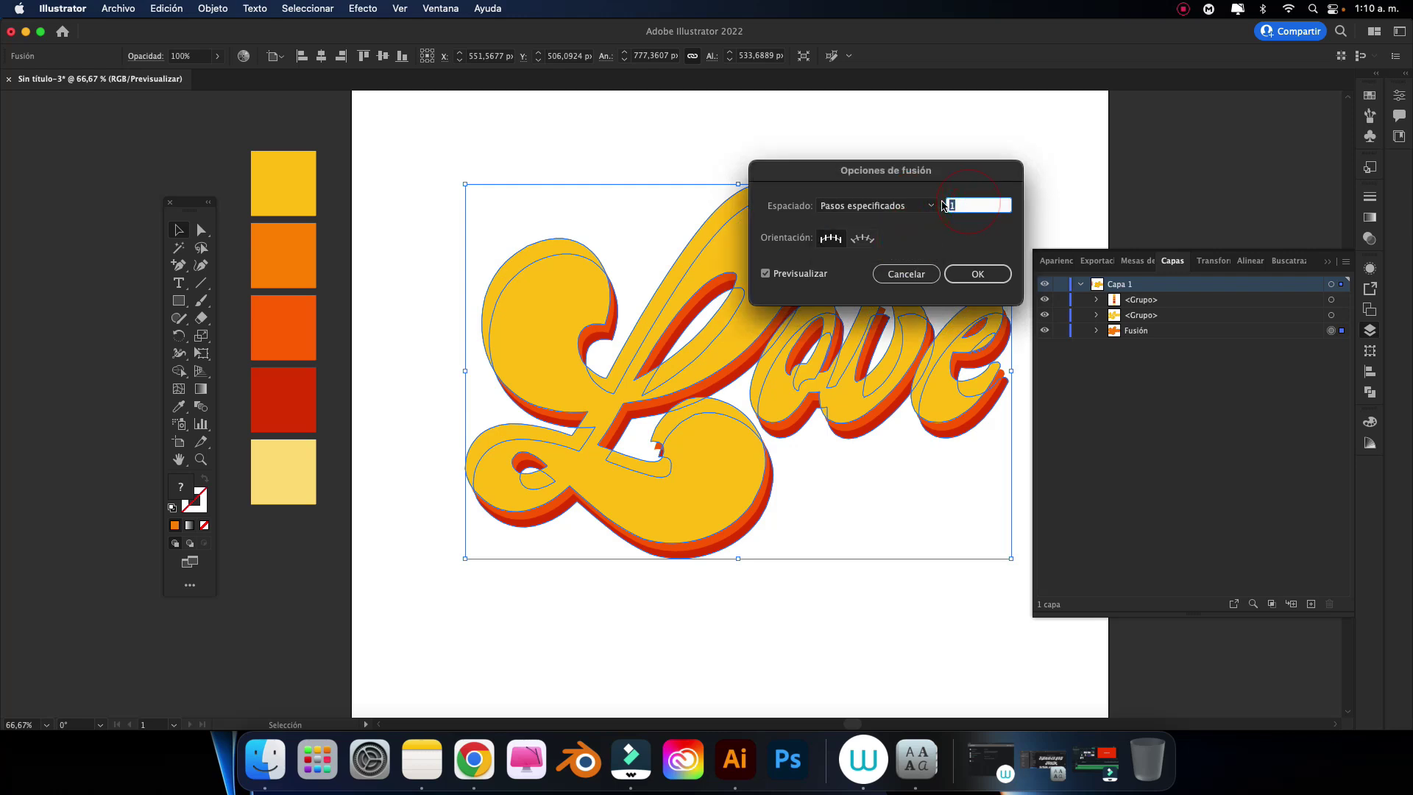
left_click(792, 273)
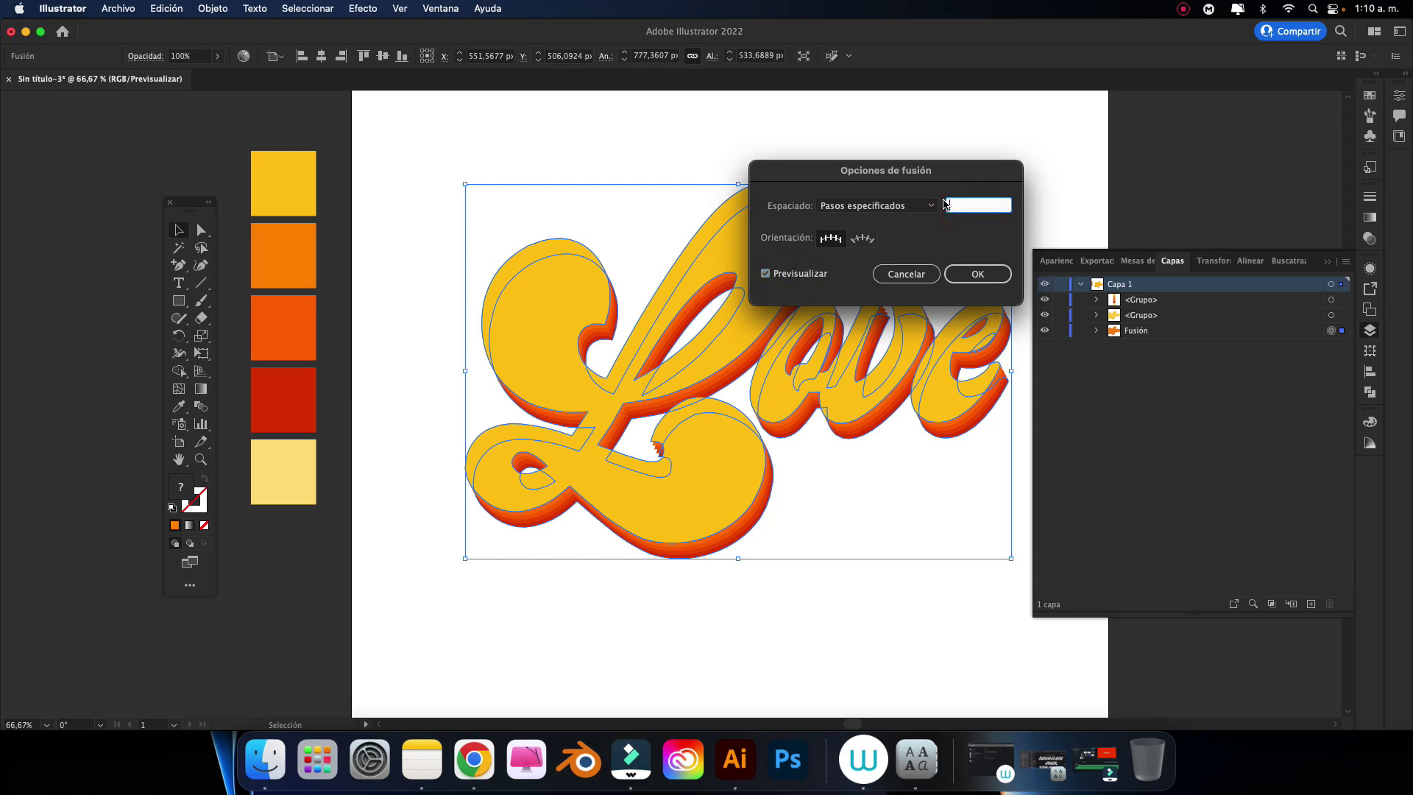
type("2")
left_click(781, 276)
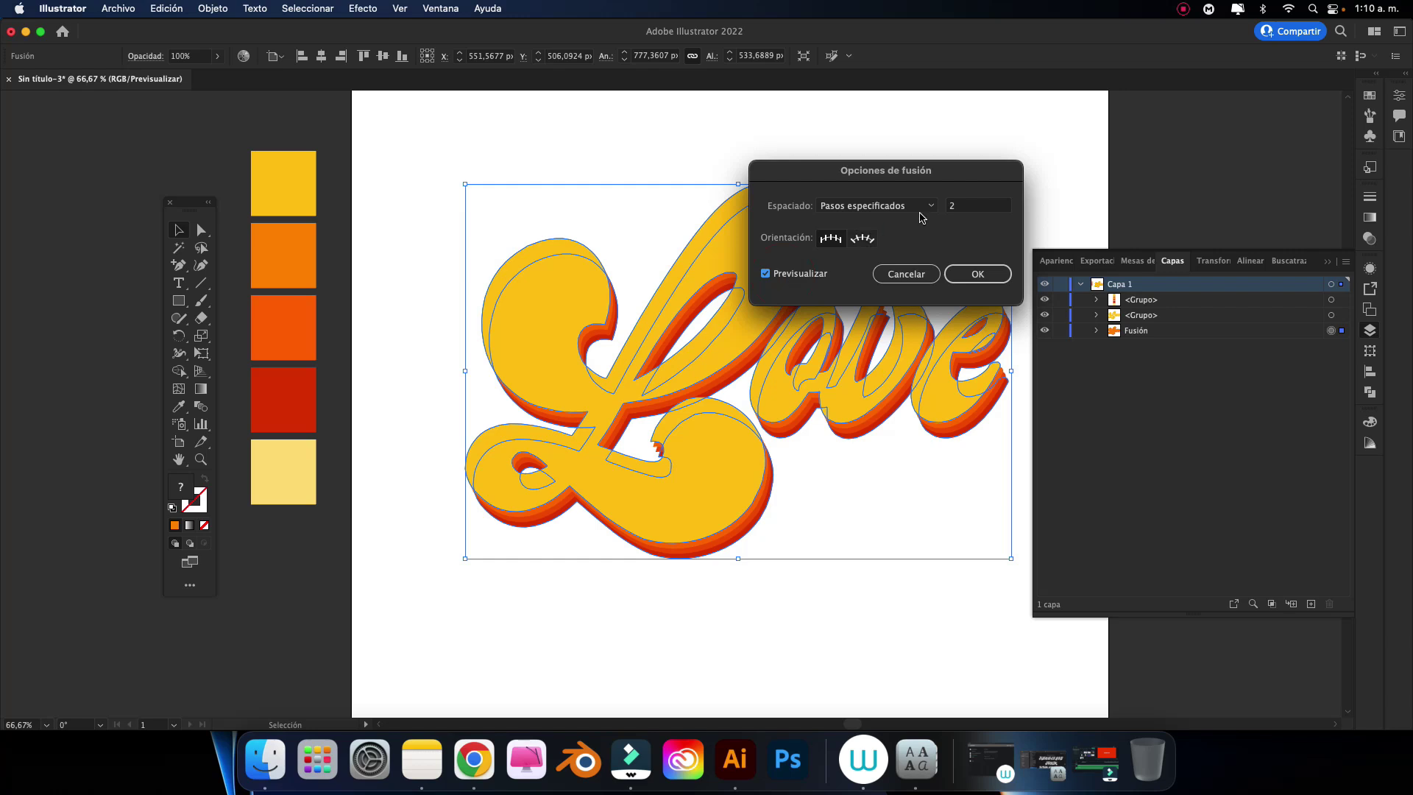
left_click(960, 204)
type("3")
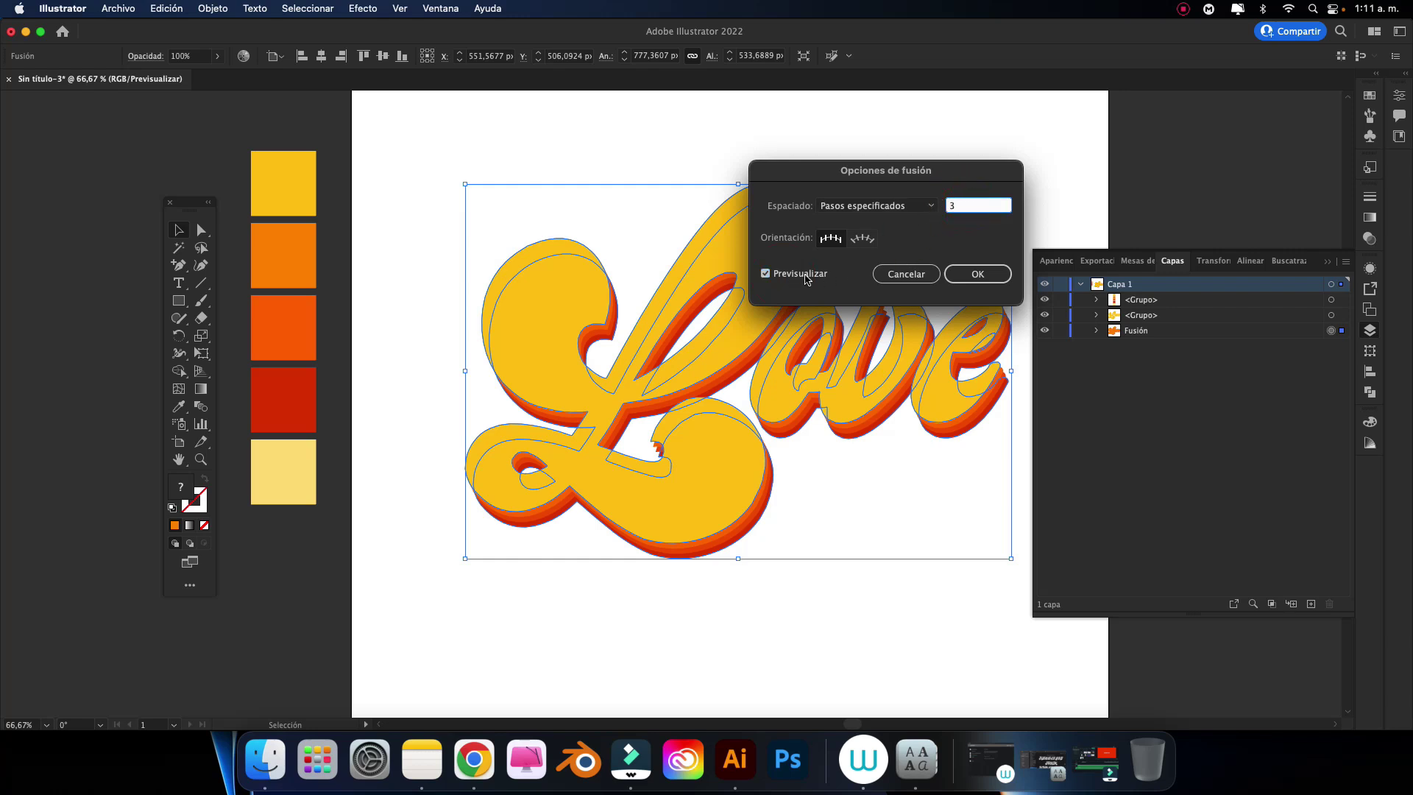
left_click(795, 277)
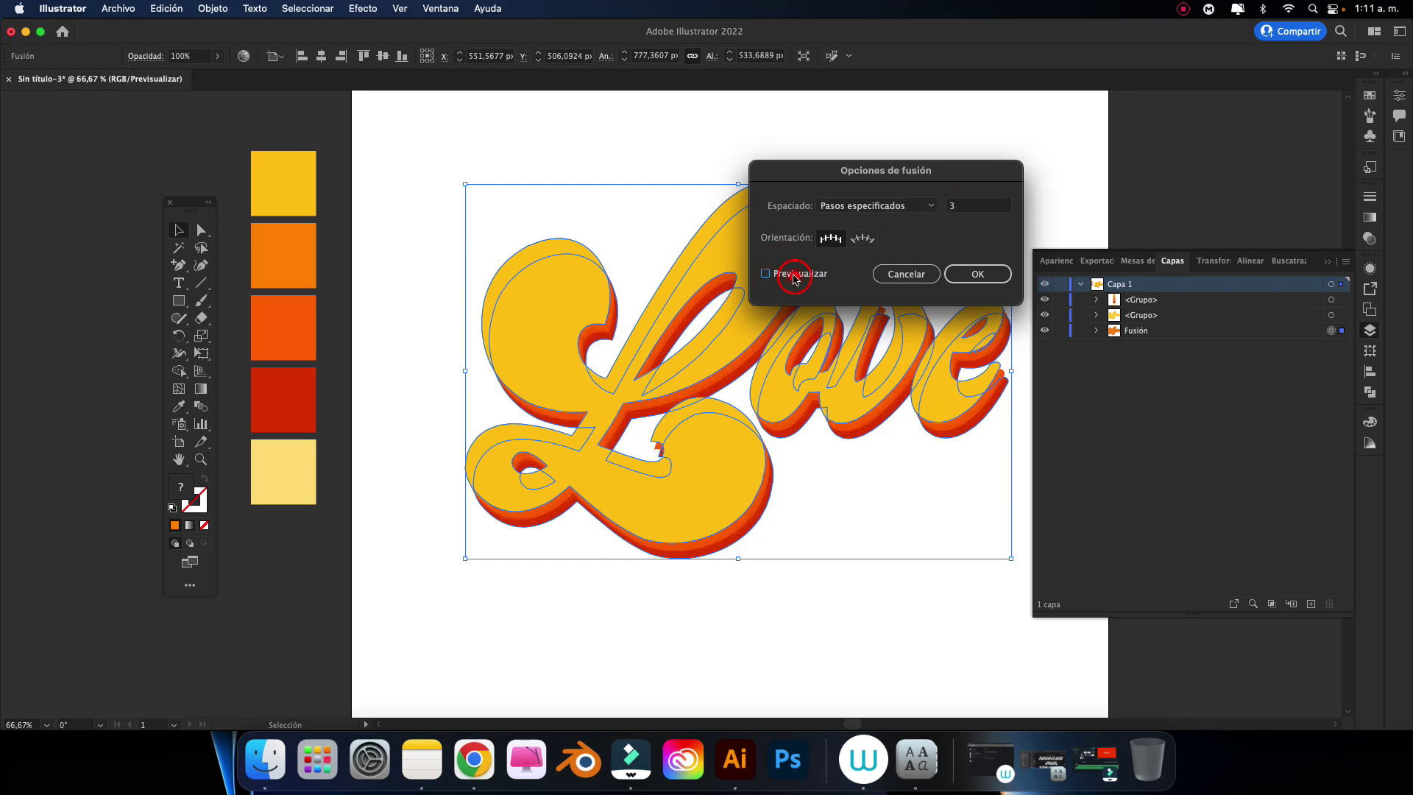
left_click(979, 278)
scroll(964, 290, "right", 2)
left_click(994, 278)
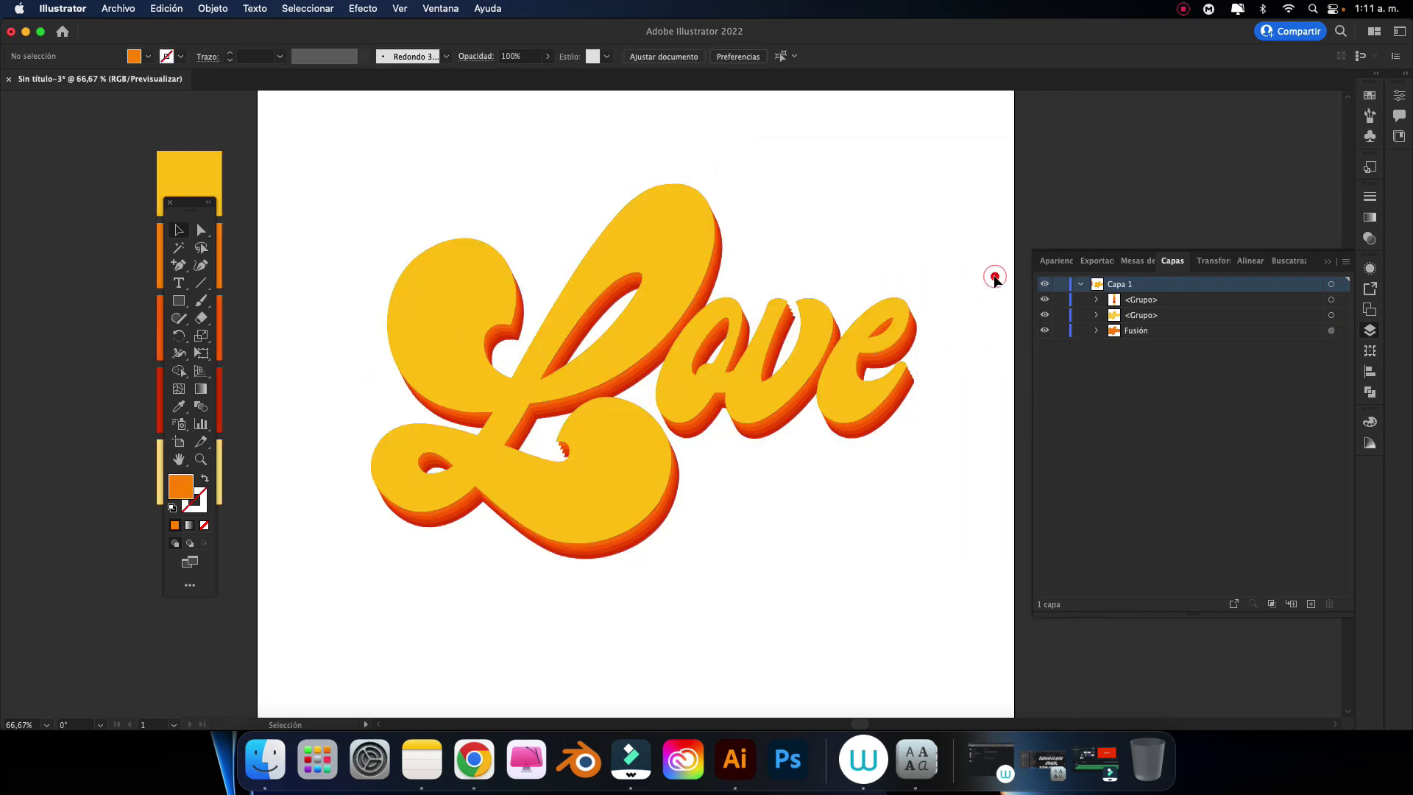
key("super+equal")
key("super+equal")
key("super+equal")
key("super+equal")
scroll(844, 368, "down", 3)
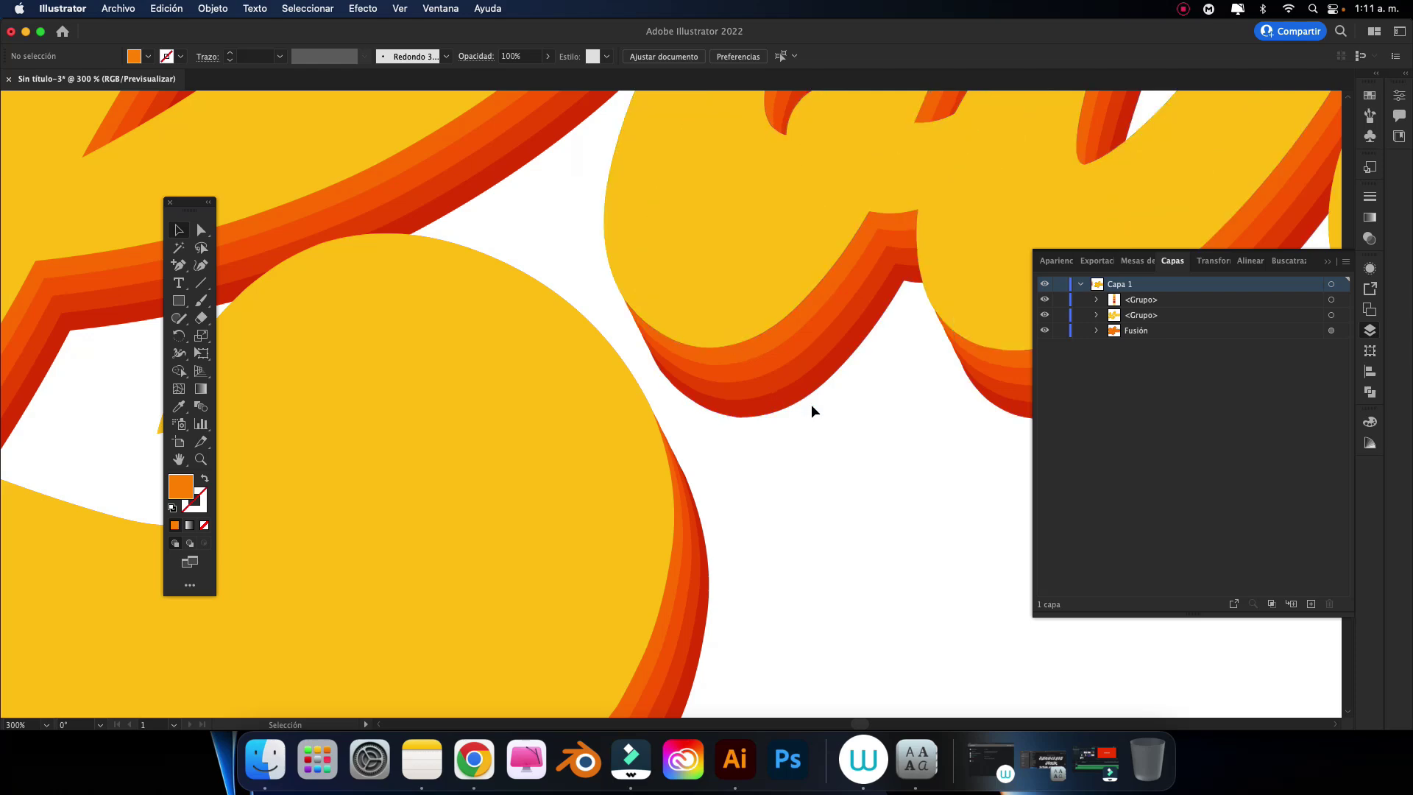
key("super+minus")
scroll(809, 404, "up", 2)
scroll(774, 438, "down", 1)
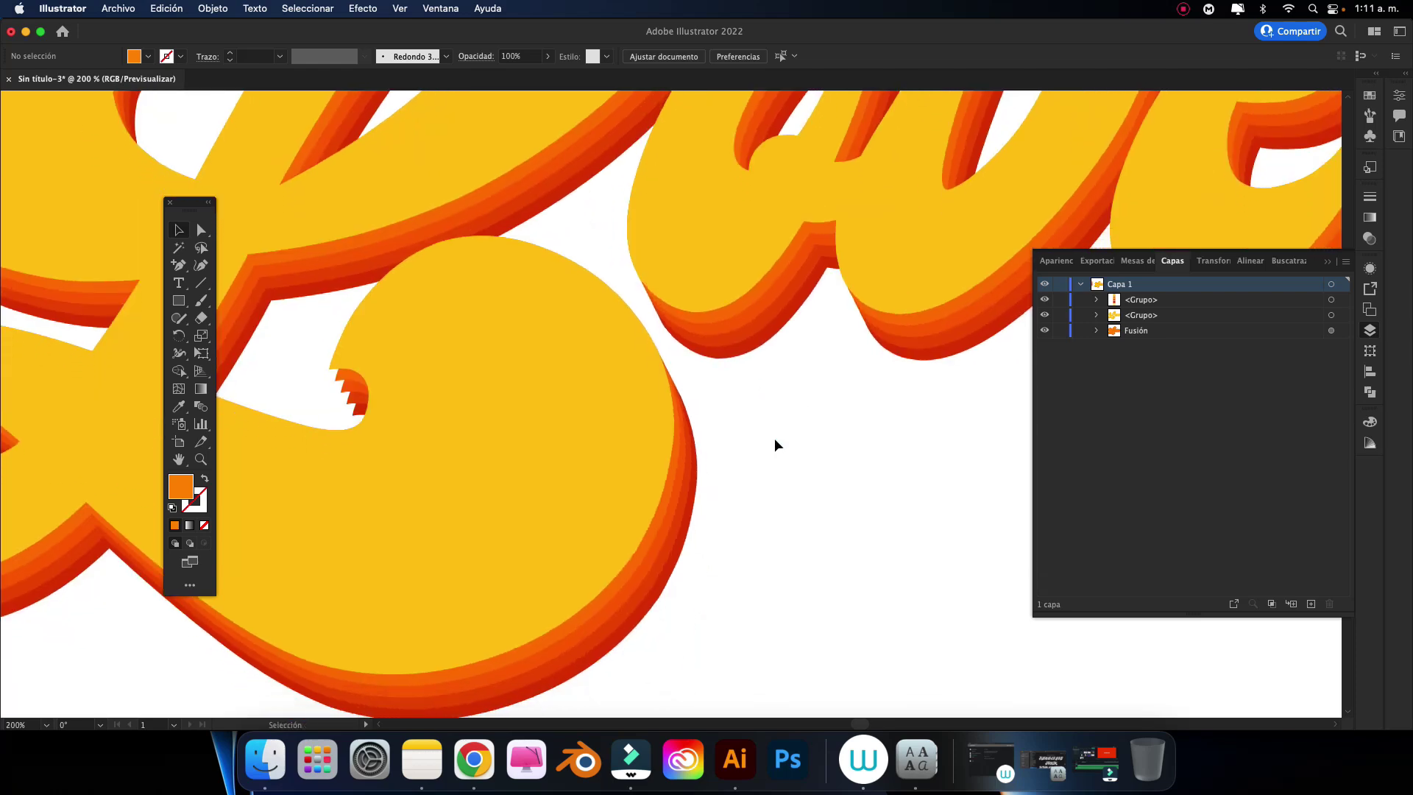
key("super+minus")
key("super+minus")
key("super+minus")
scroll(796, 448, "up", 2)
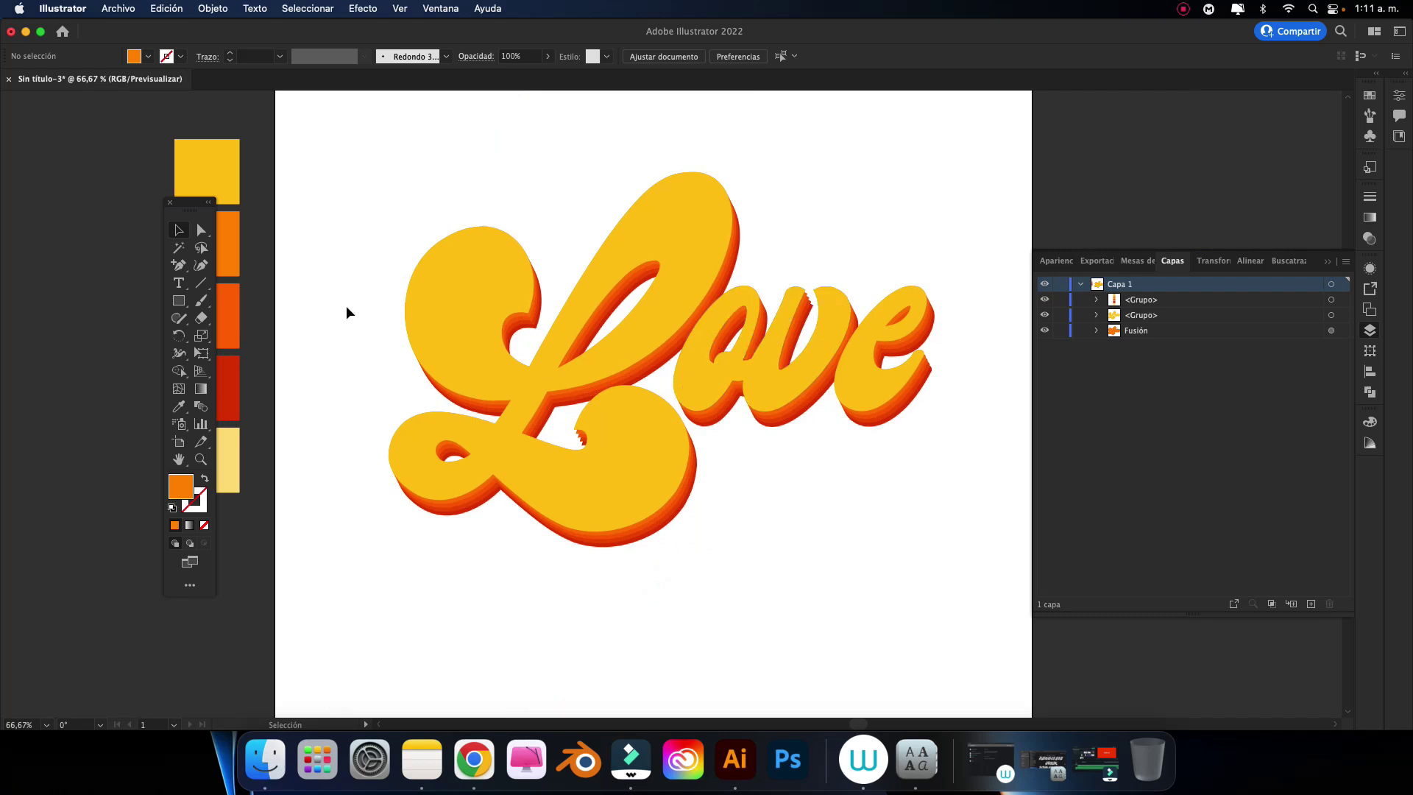
scroll(346, 307, "left", 3)
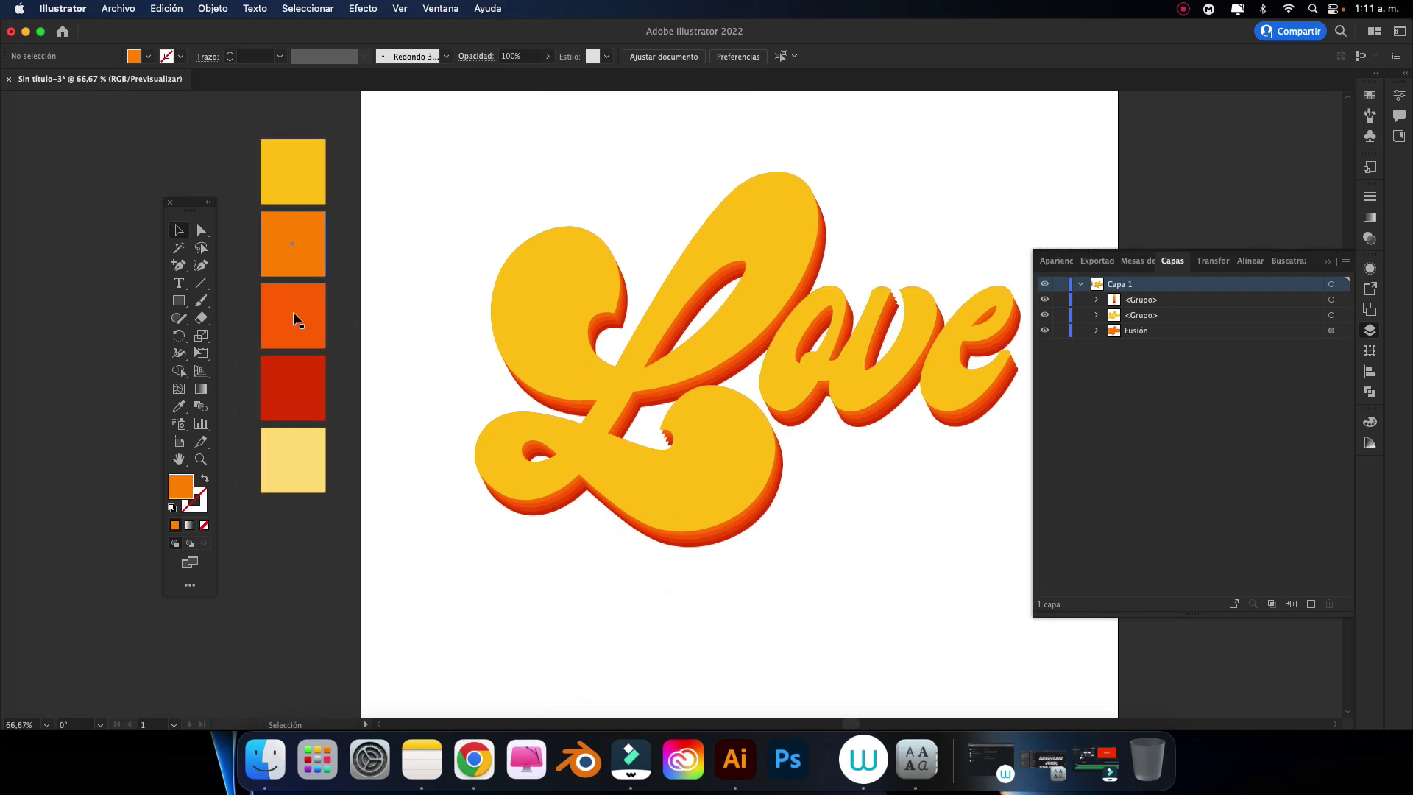
scroll(441, 412, "right", 3)
scroll(589, 353, "left", 4)
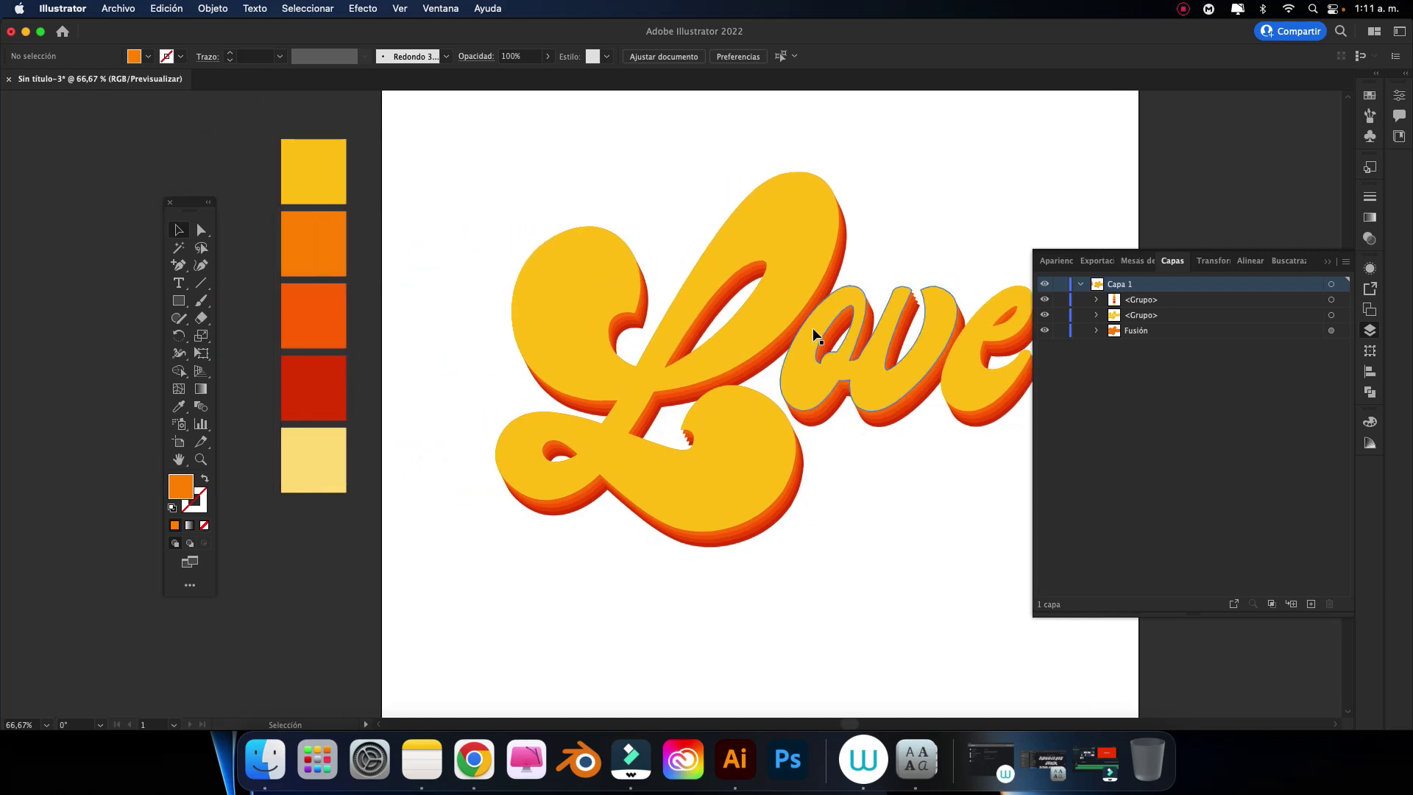
scroll(804, 325, "up", 1)
scroll(803, 325, "up", 1)
scroll(803, 325, "up", 1)
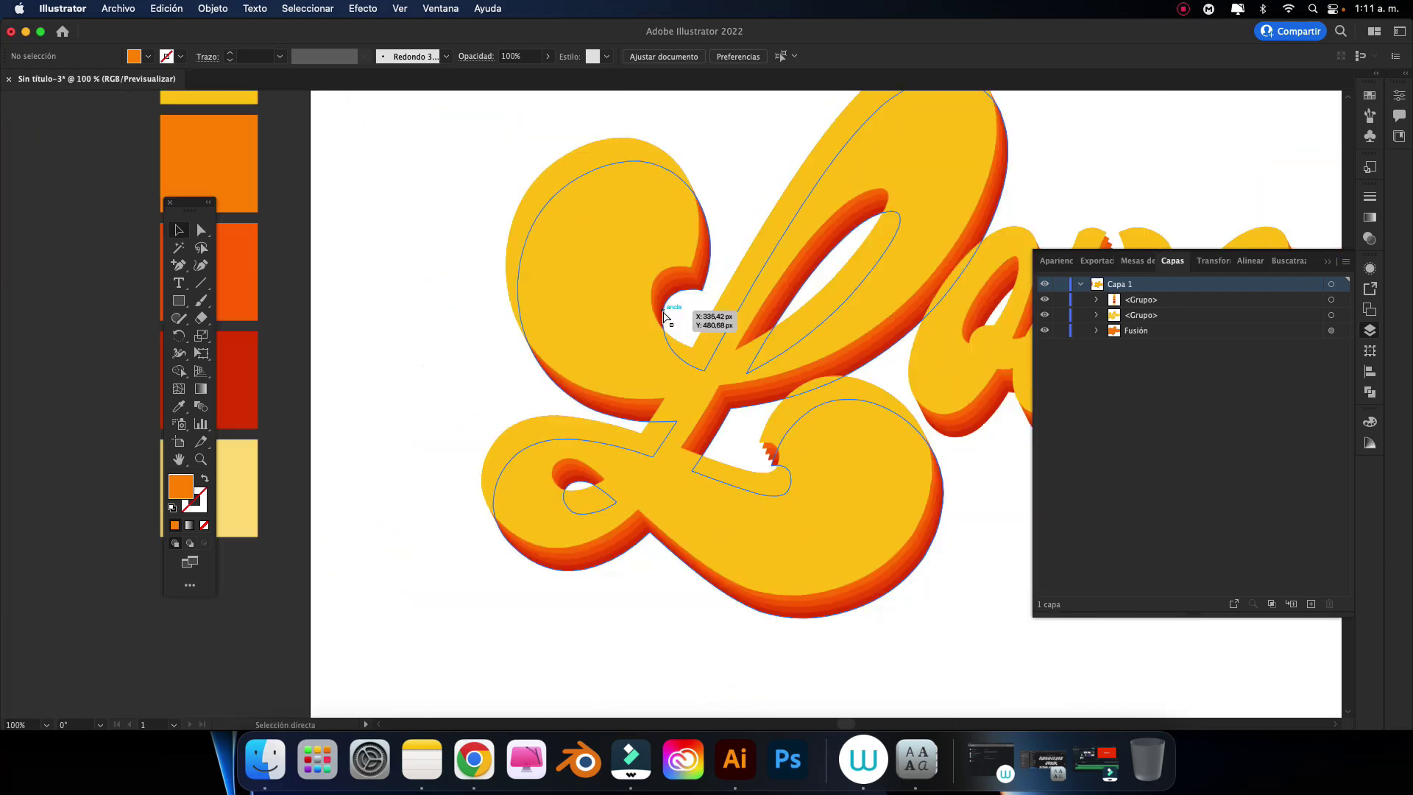
scroll(664, 316, "down", 3)
left_click(1331, 314)
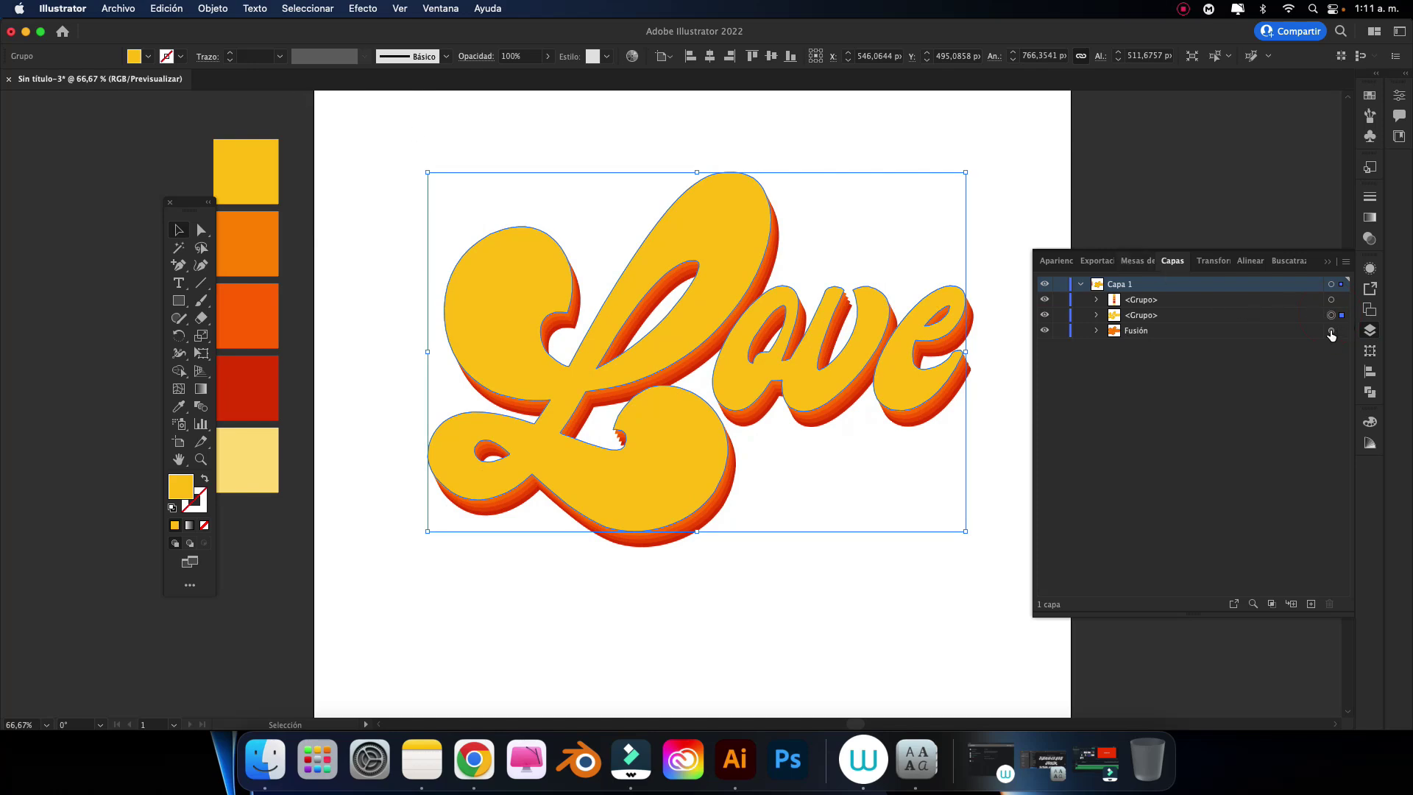
Step: Expand the Love blend into a regular group of stepped shapes, then deselect
left_click(1330, 330)
left_click(213, 8)
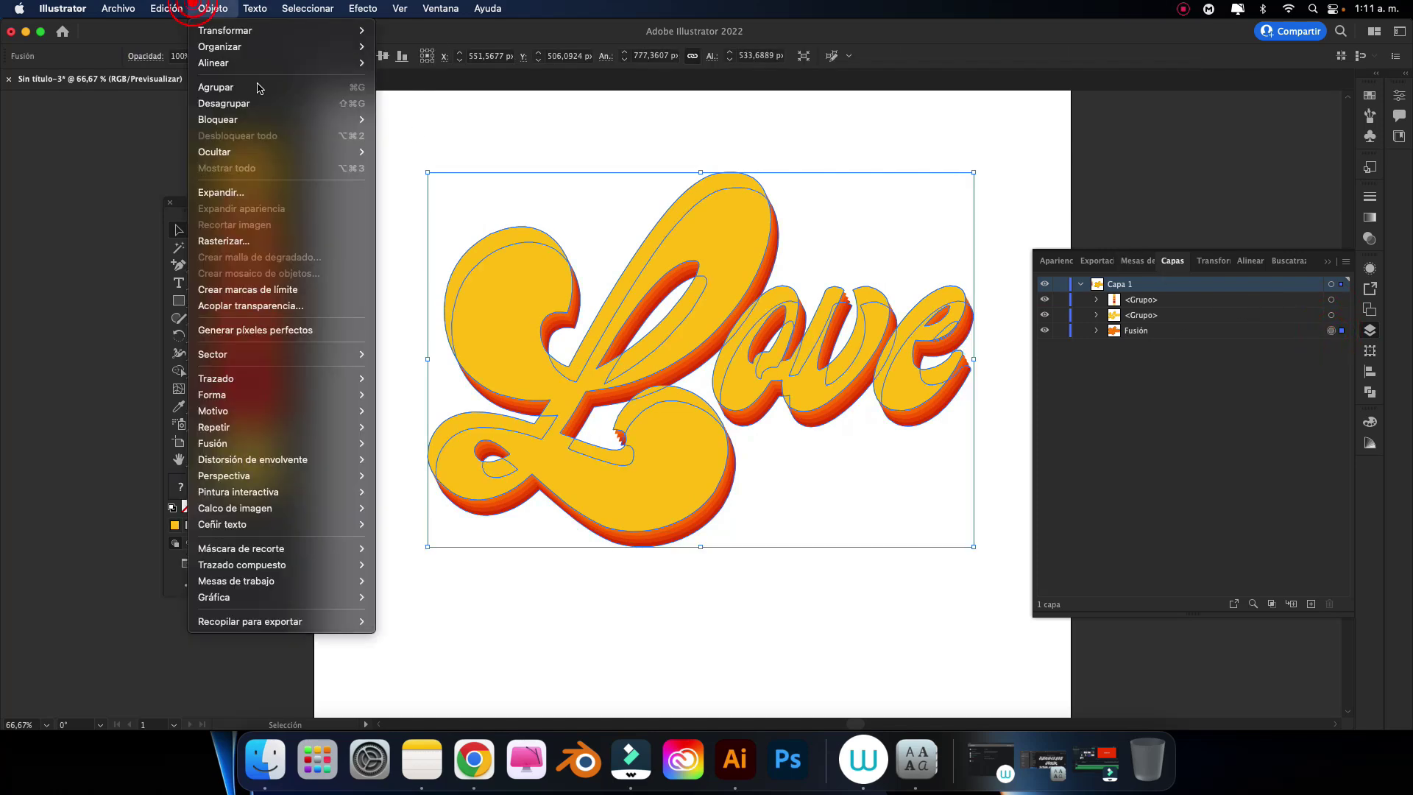
left_click(265, 193)
left_click(1005, 472)
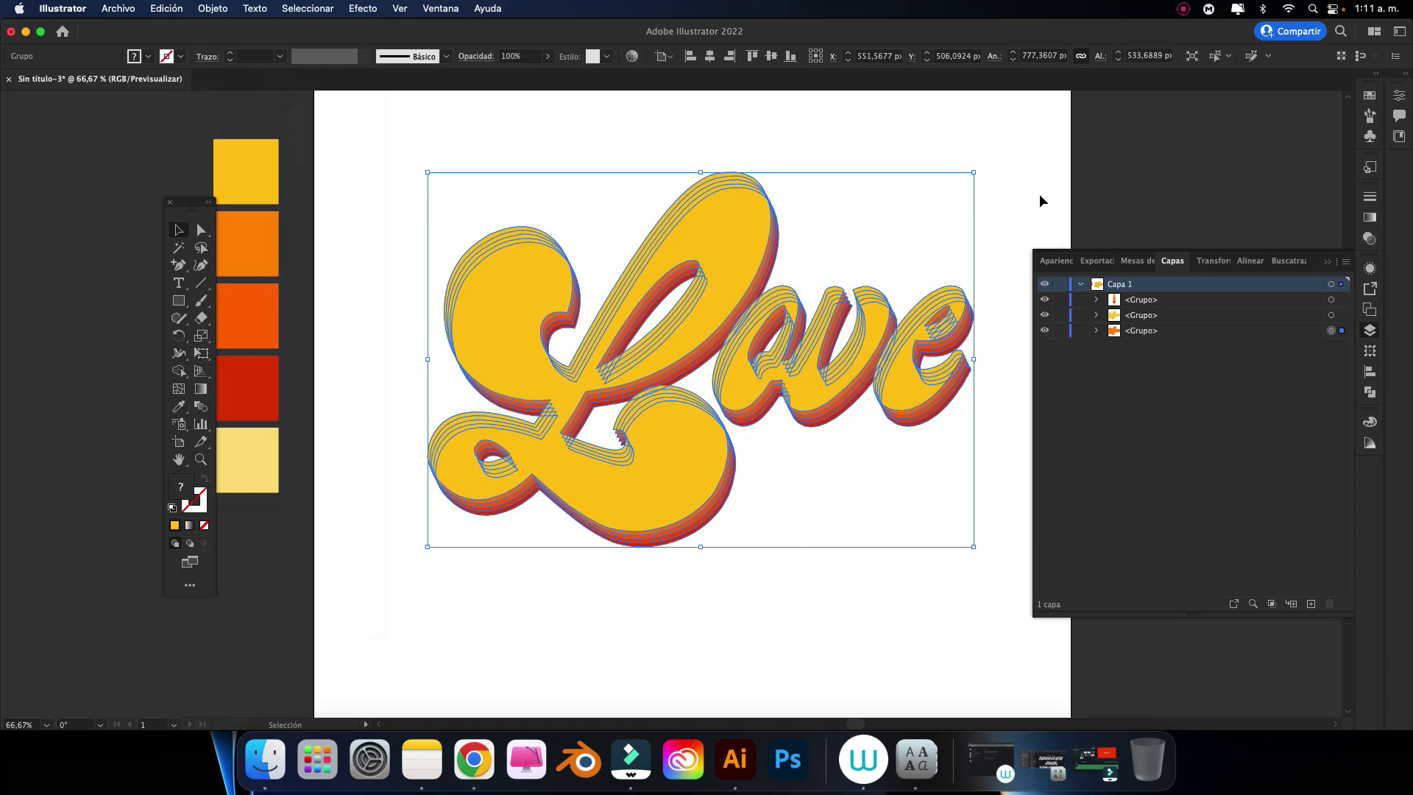
left_click(1039, 197)
left_click(1328, 331)
left_click(987, 456)
Step: Zoom in on the L and eyedrop the extrusion's dark red
key("a")
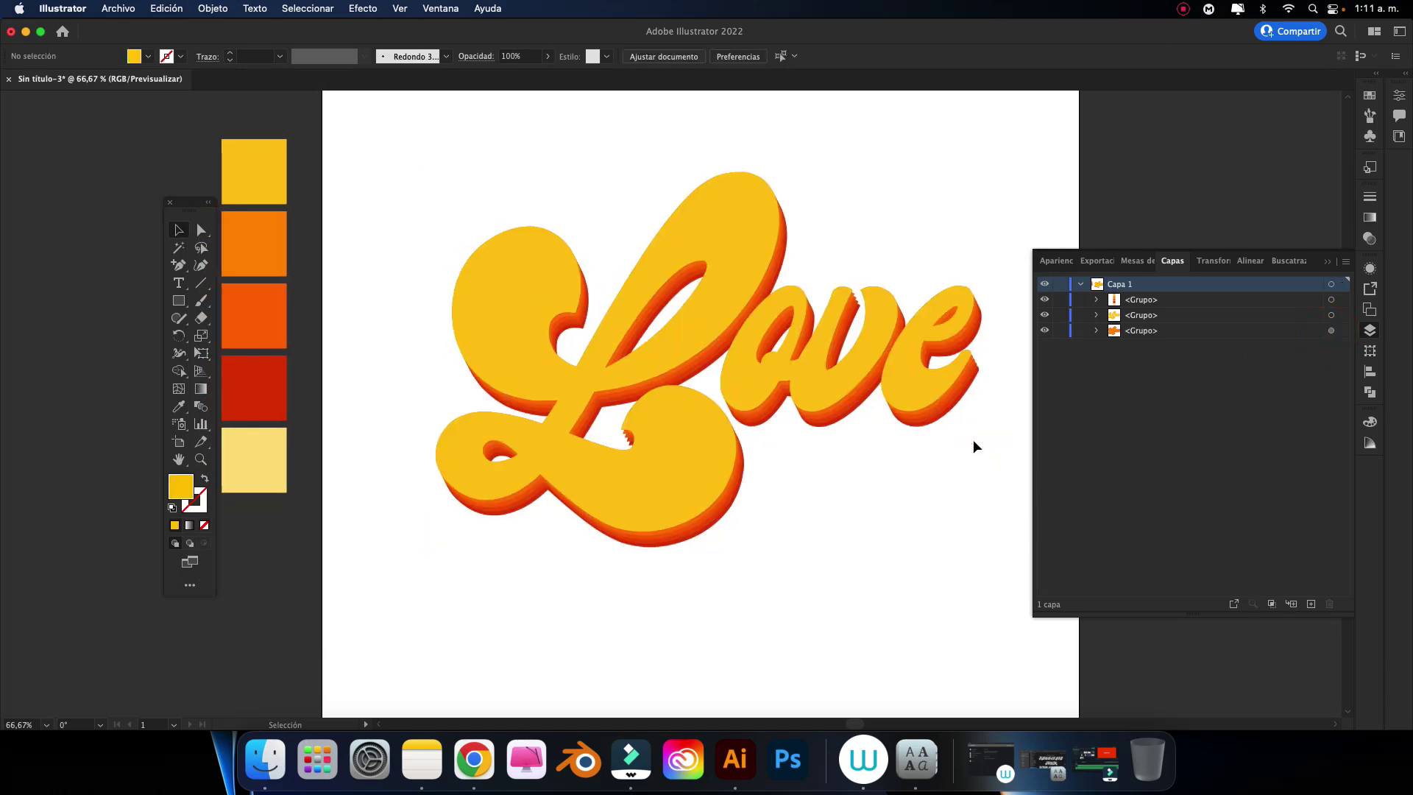
scroll(975, 443, "up", 10)
scroll(964, 453, "up", 2)
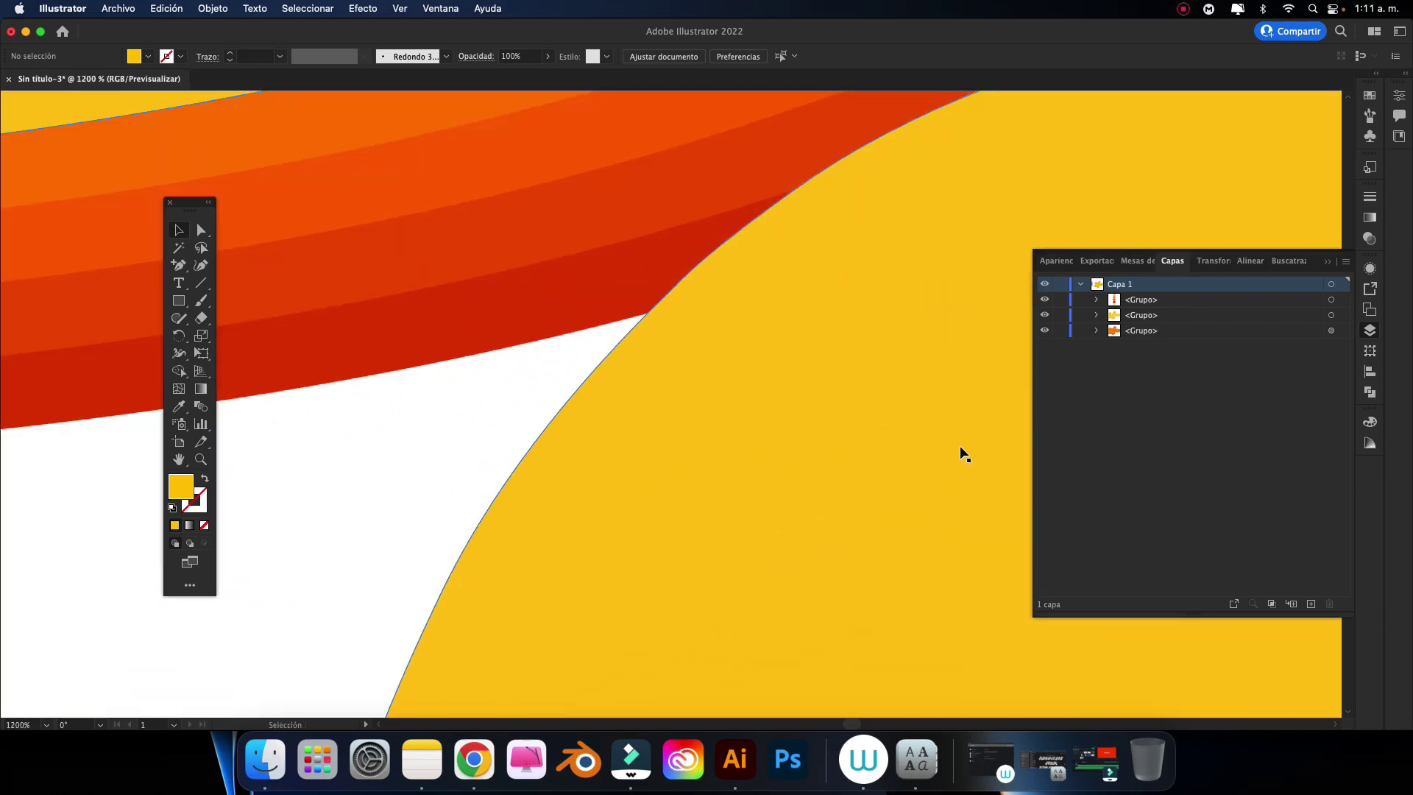
scroll(599, 369, "down", 5)
scroll(586, 412, "down", 2)
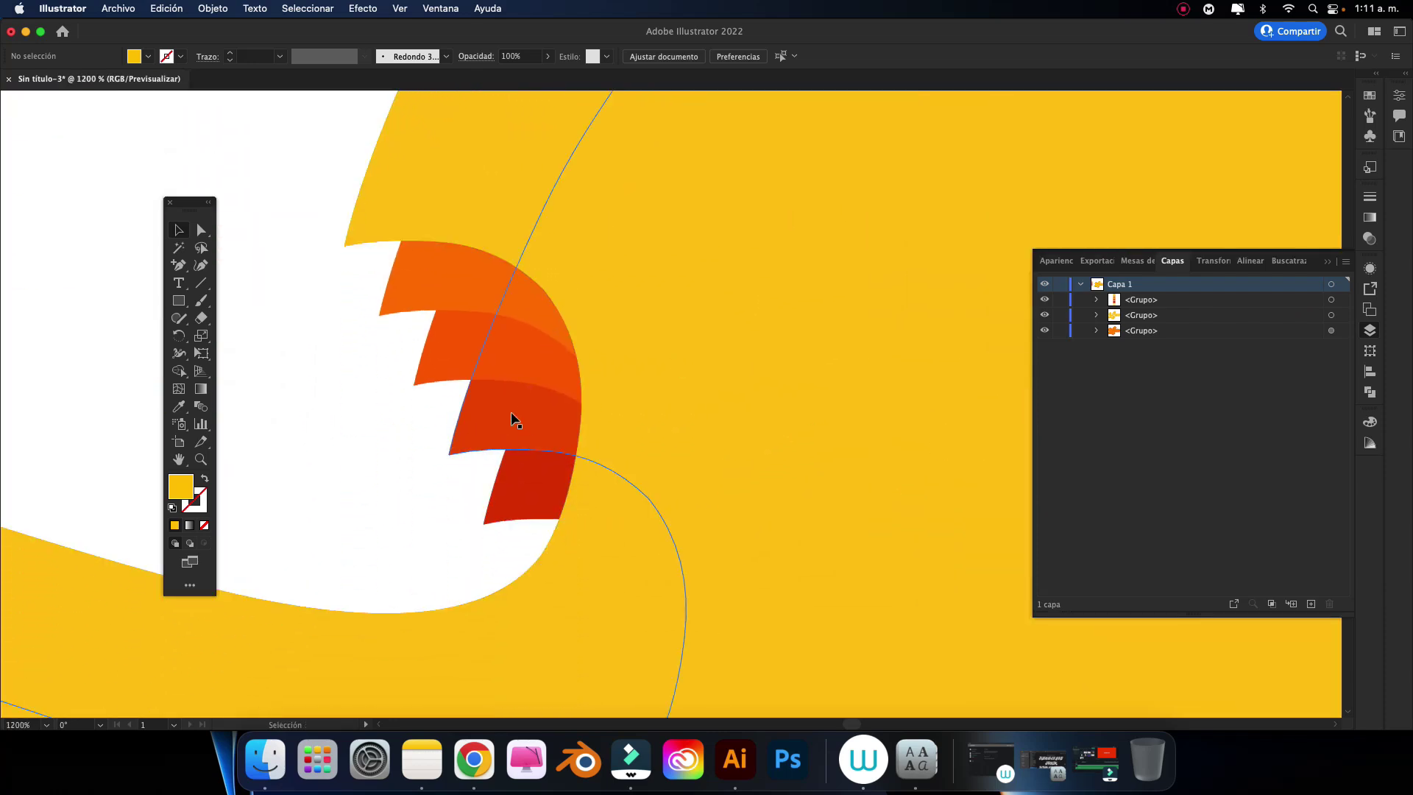
scroll(514, 412, "up", 3)
scroll(519, 412, "up", 2)
scroll(526, 412, "up", 2)
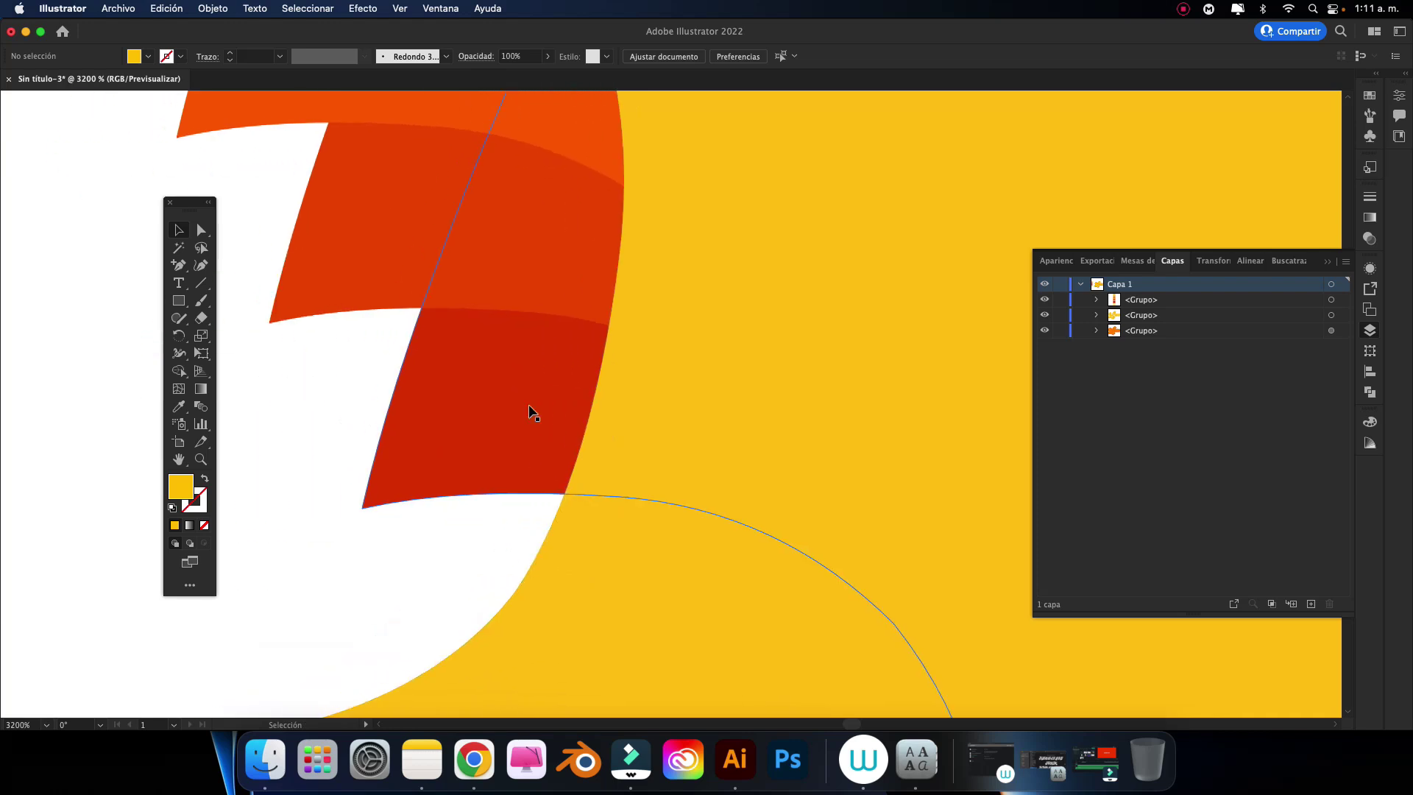
scroll(529, 407, "left", 3)
scroll(544, 432, "left", 3)
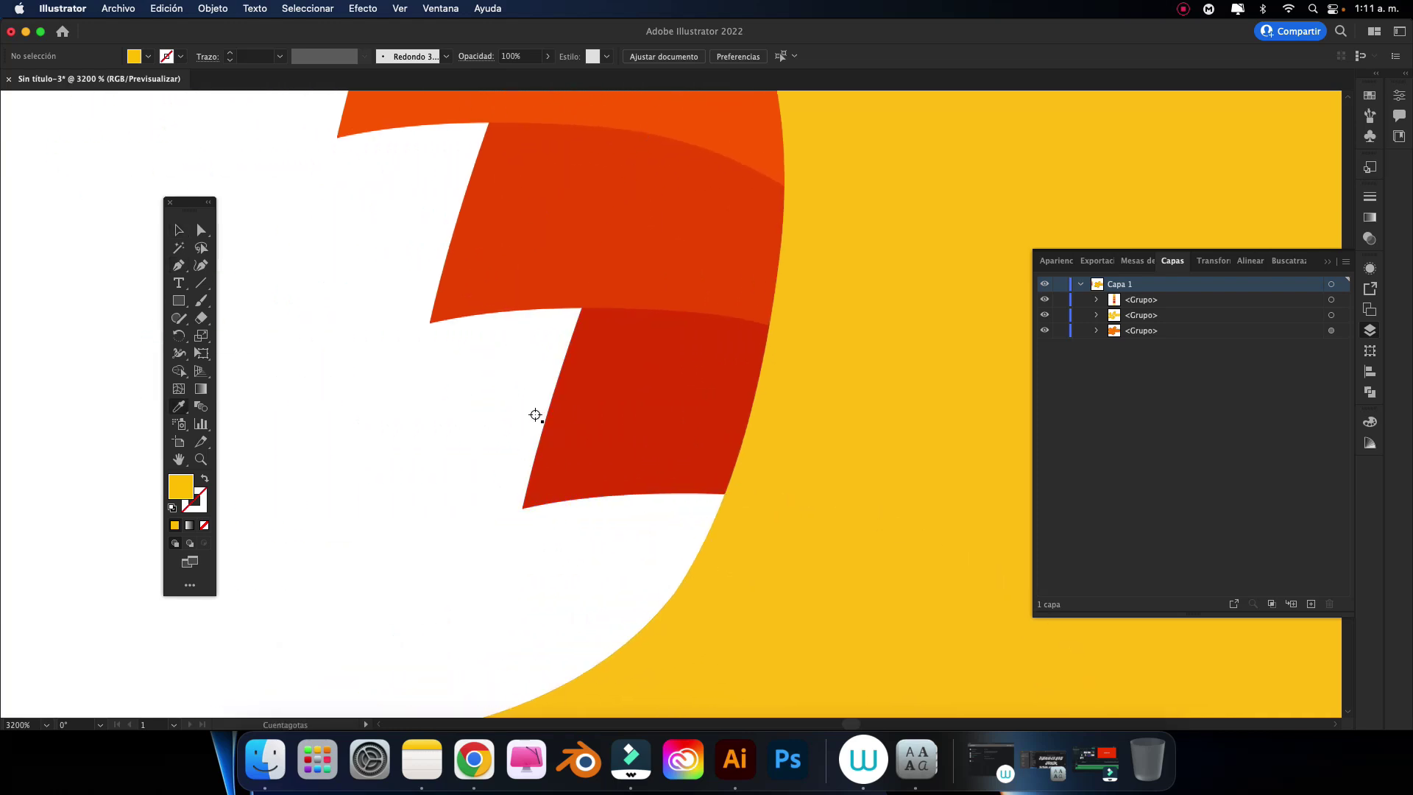
left_click(574, 436)
scroll(571, 434, "up", 3)
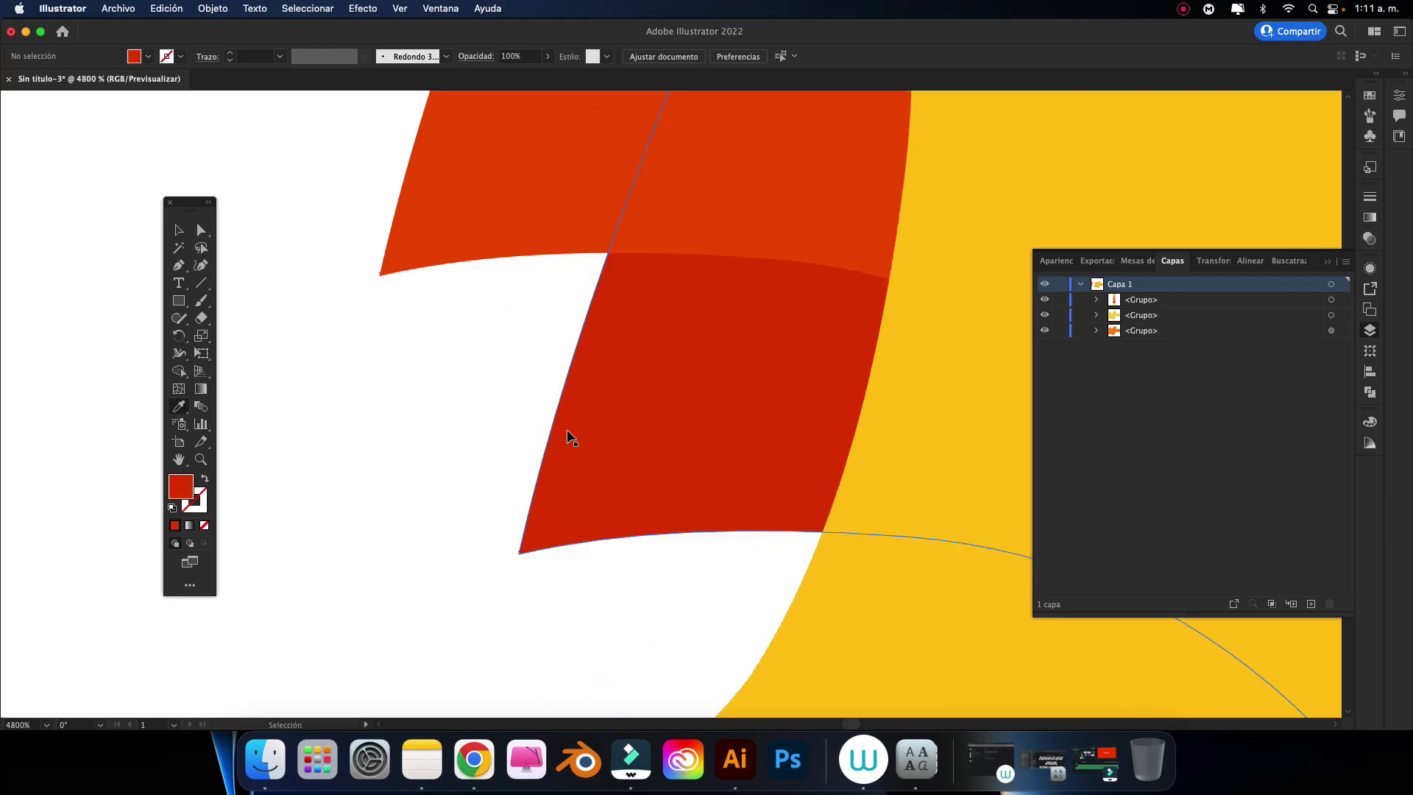
Step: Draw a closed red Pen polygon over the gap at the bottom of the L
key("p")
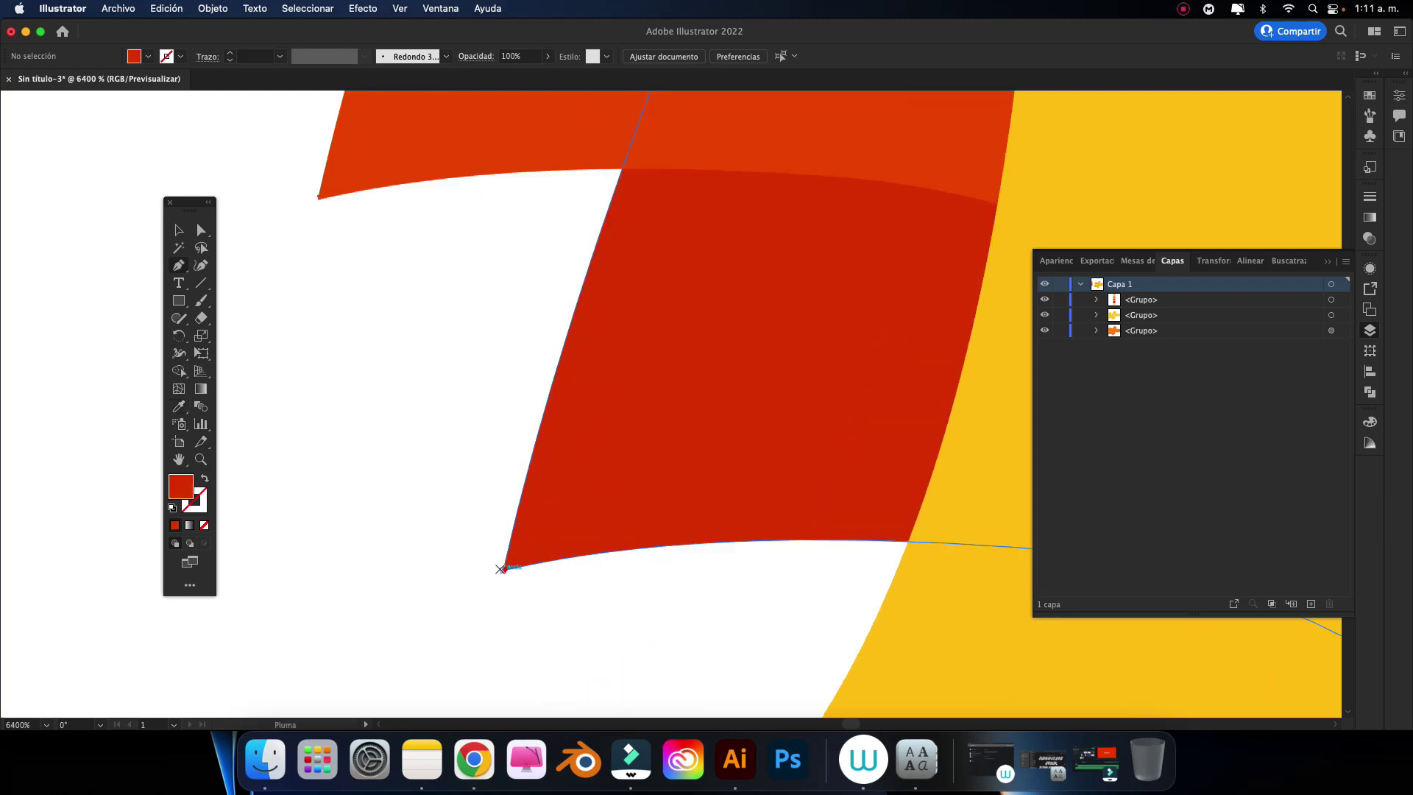
left_click(503, 568)
left_click(318, 198)
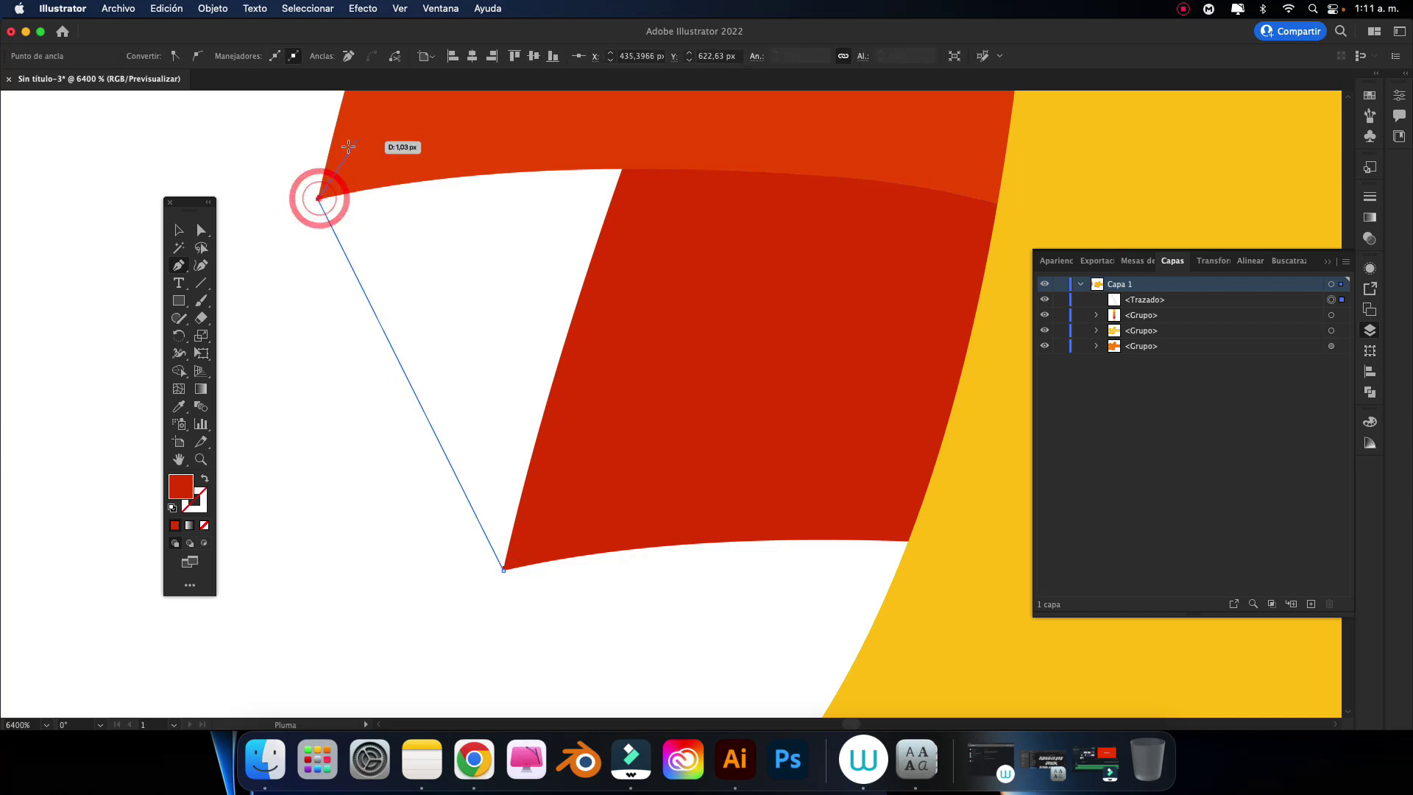
left_click(350, 139)
left_click(560, 126)
left_click(702, 126)
left_click(690, 293)
left_click(679, 410)
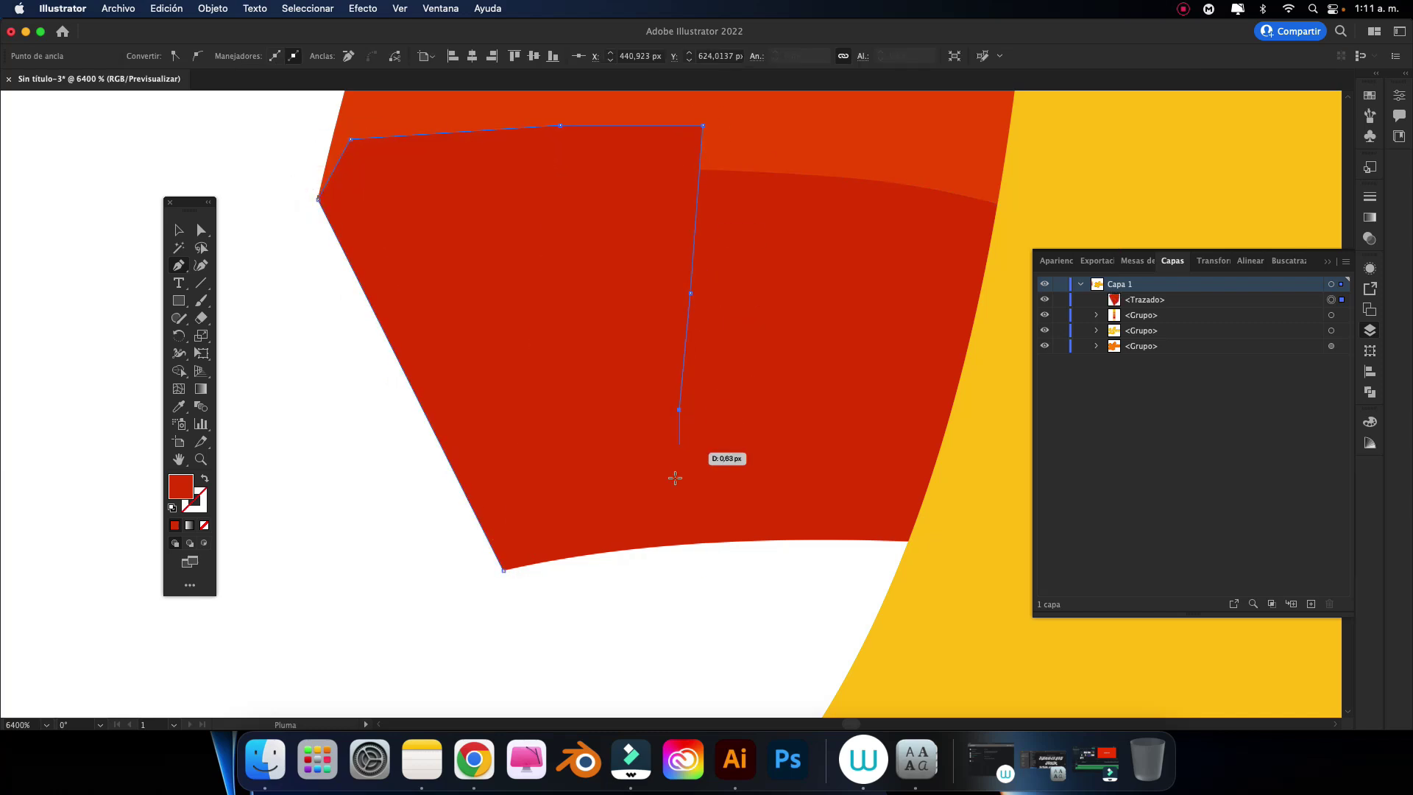
left_click(675, 479)
left_click(542, 549)
left_click(507, 569)
Step: Send the red patch to the back, behind all the artwork
left_click(178, 230)
right_click(494, 291)
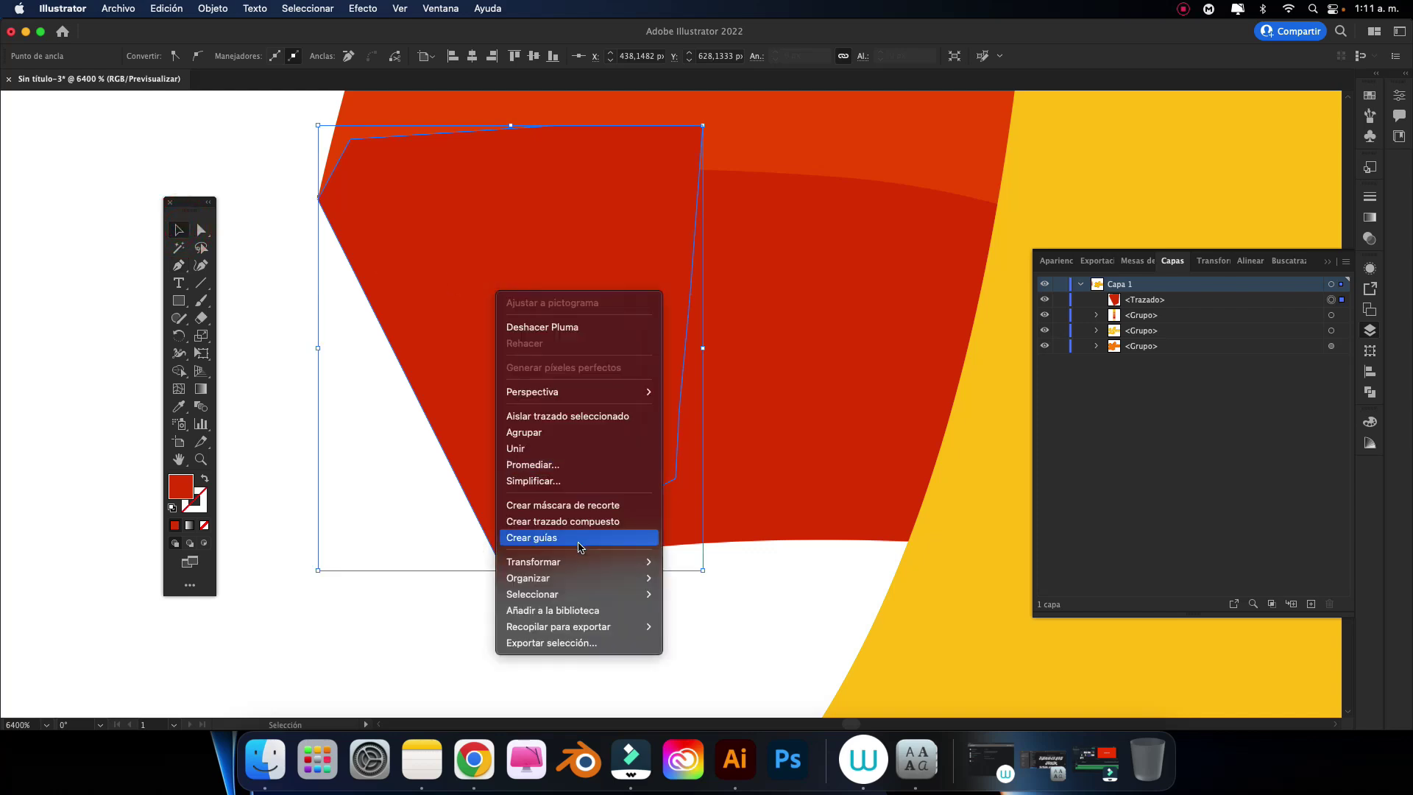
mouse_move(527, 577)
left_click(715, 631)
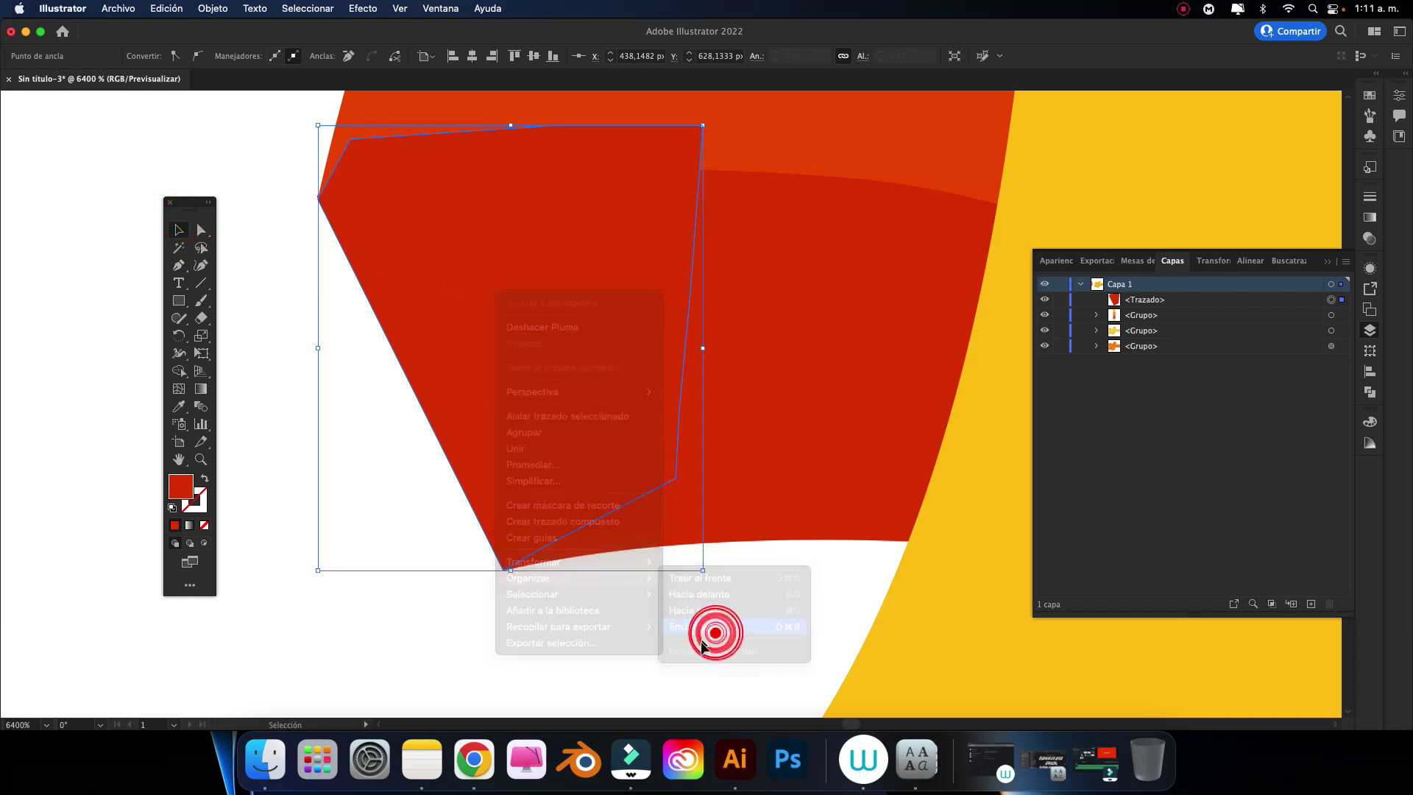
left_click(366, 350)
Step: Trace a Pen patch outline over the next orange extrusion gap
scroll(367, 350, "right", 3)
scroll(398, 398, "up", 2)
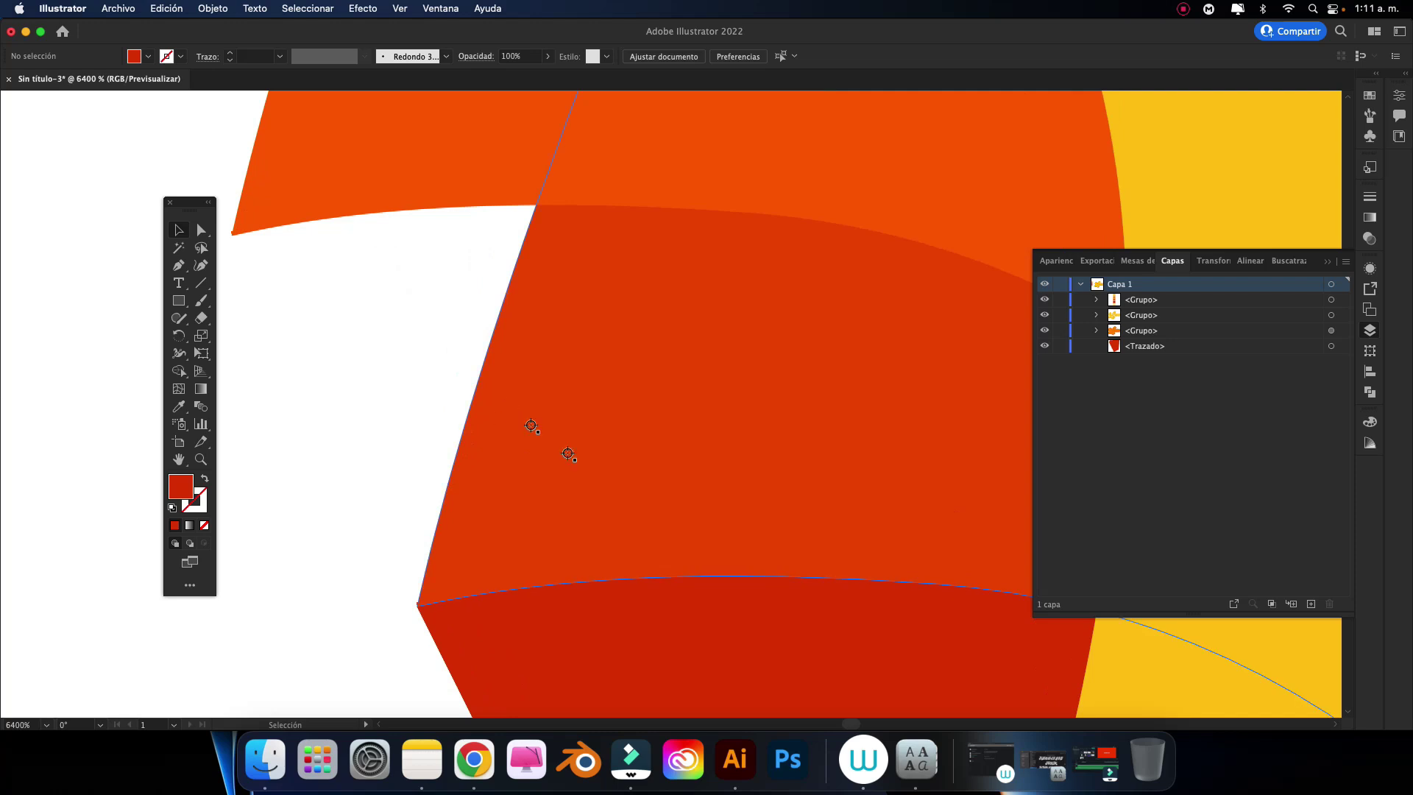
scroll(582, 461, "left", 2)
key("p")
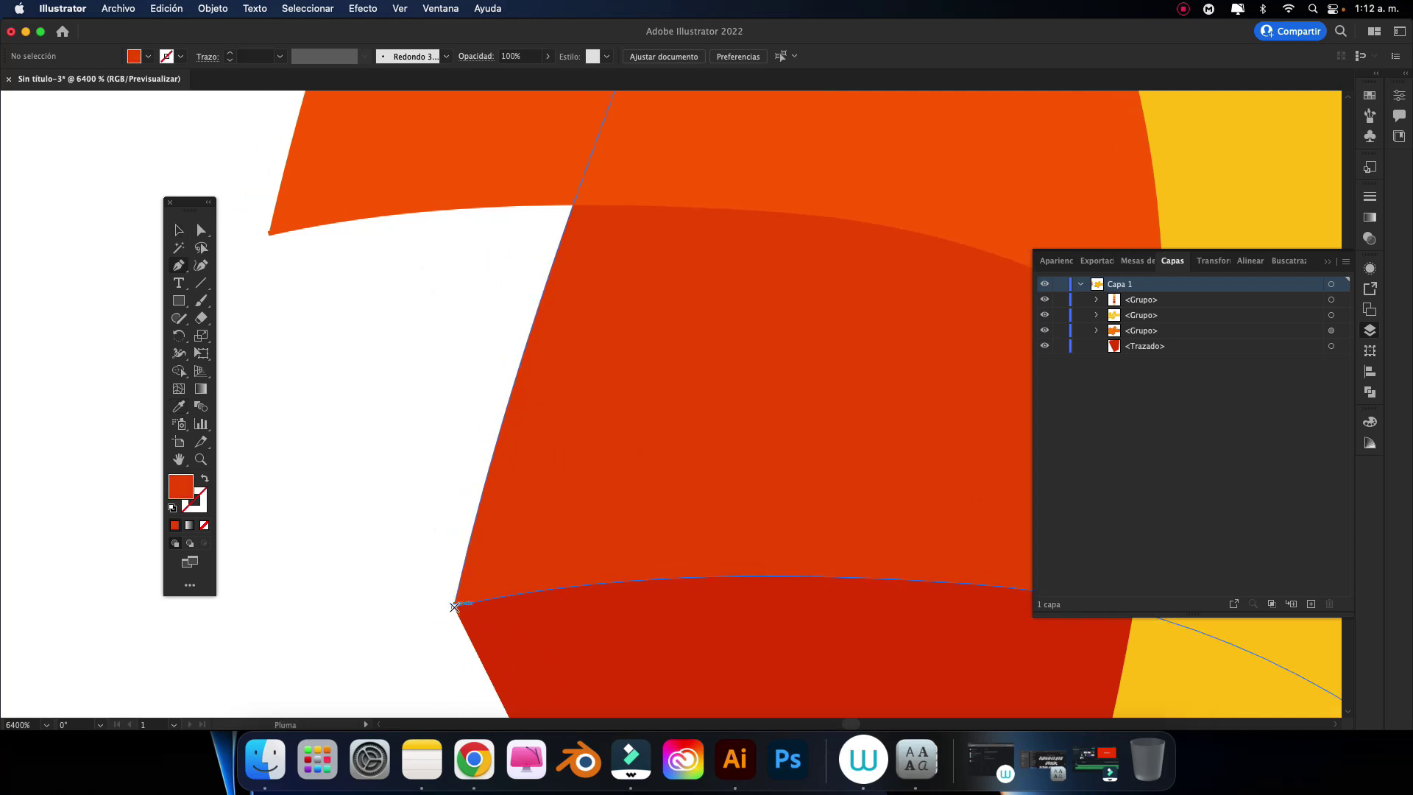
left_click(455, 606)
left_click(266, 235)
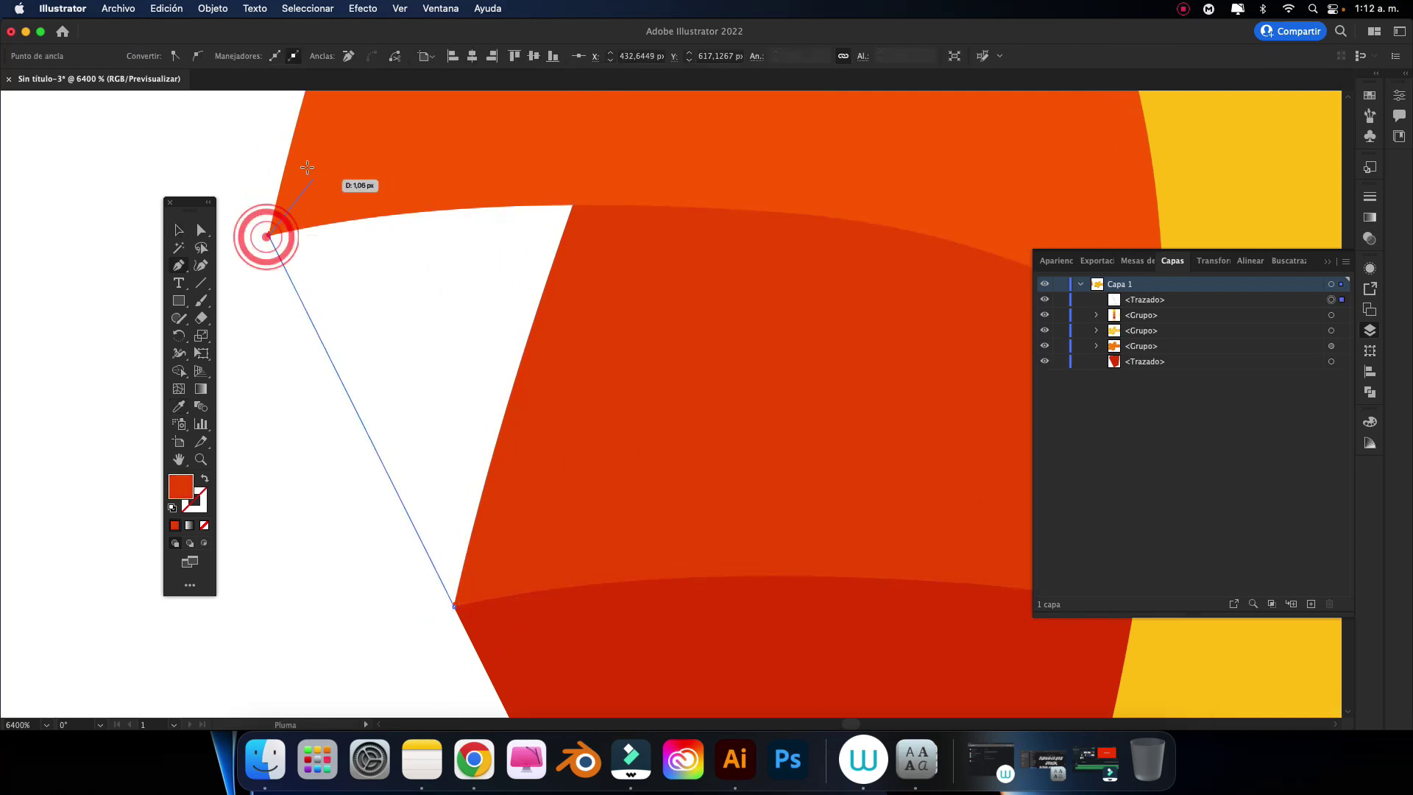
left_click(291, 148)
left_click(638, 159)
left_click(747, 242)
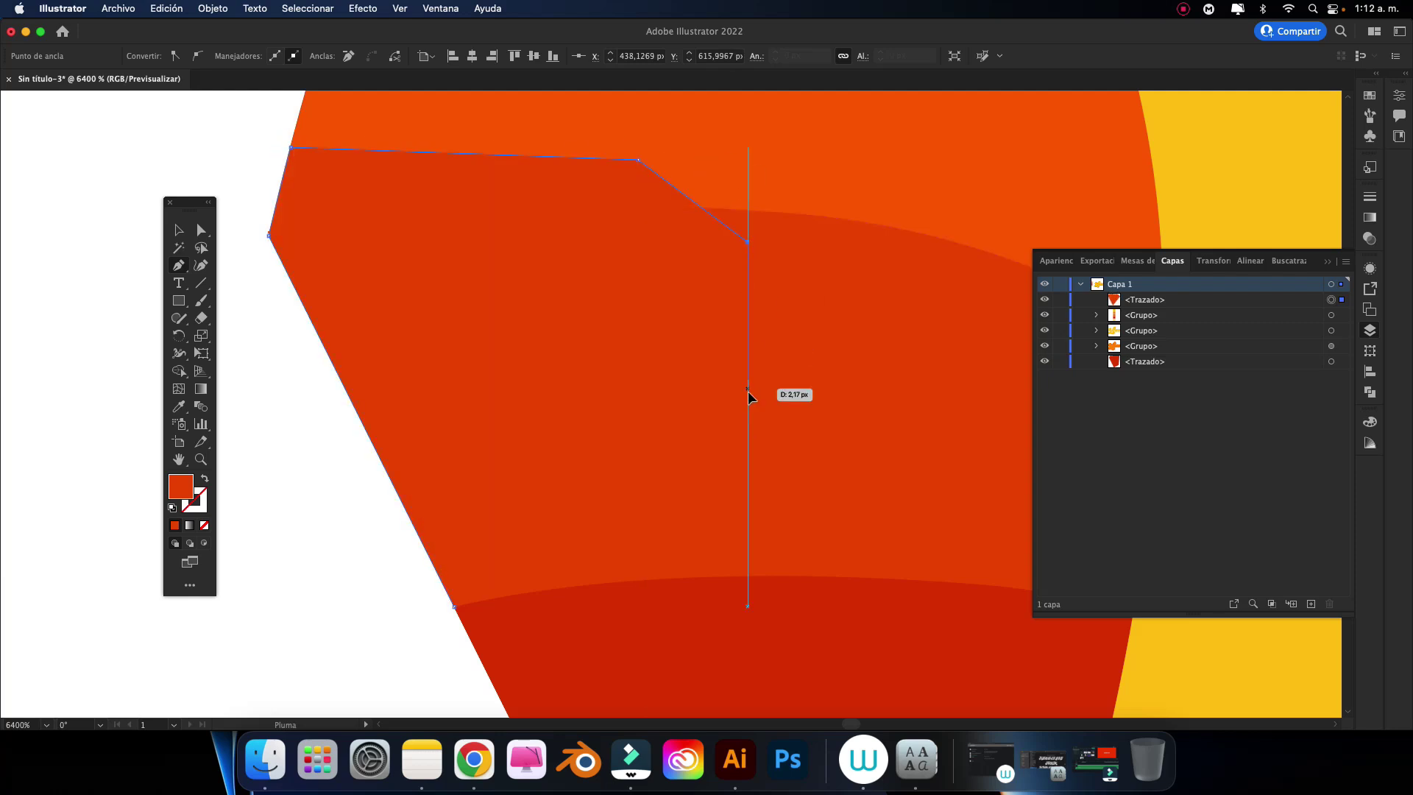
left_click(747, 392)
left_click(706, 486)
left_click(669, 555)
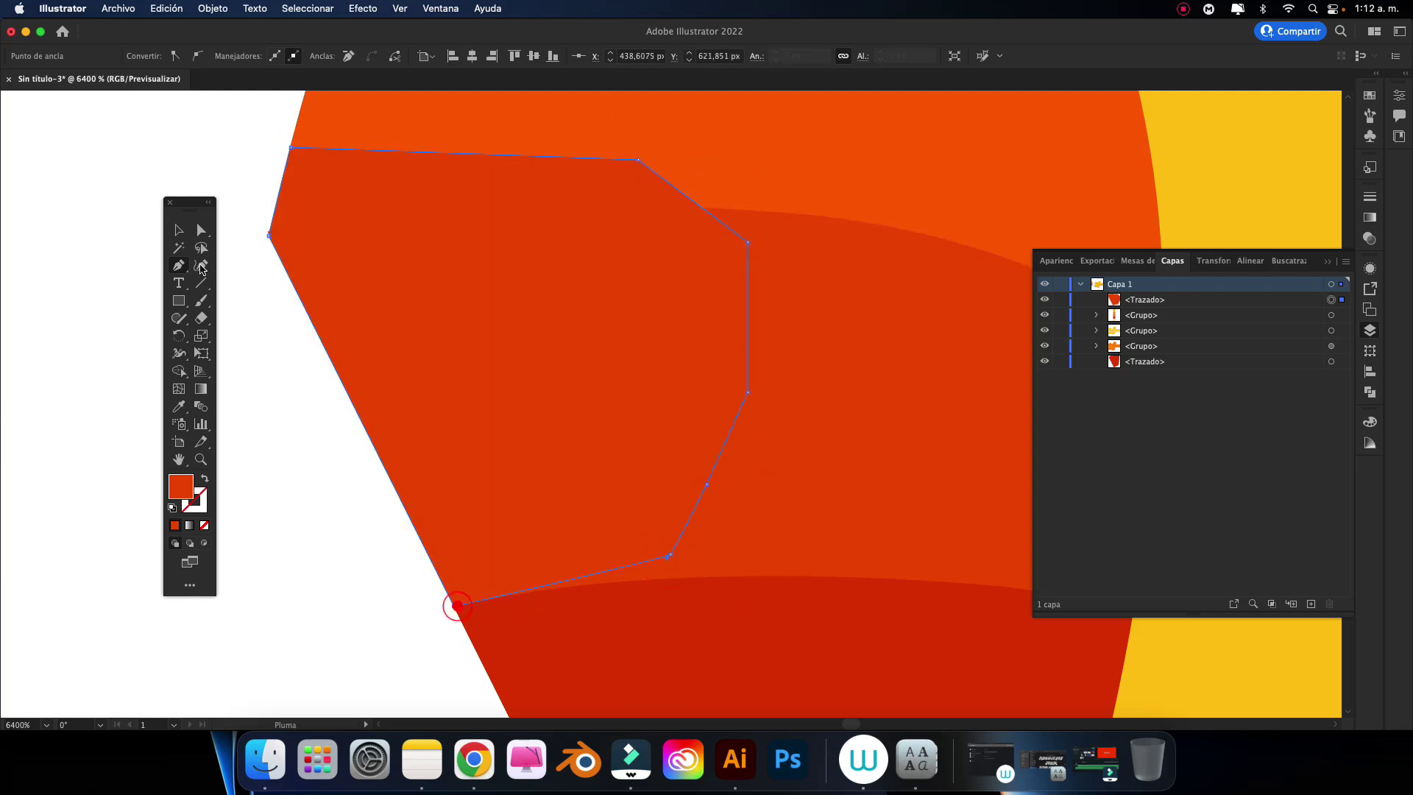
Step: Close the orange patch and send it behind the lettering
left_click(178, 230)
right_click(452, 284)
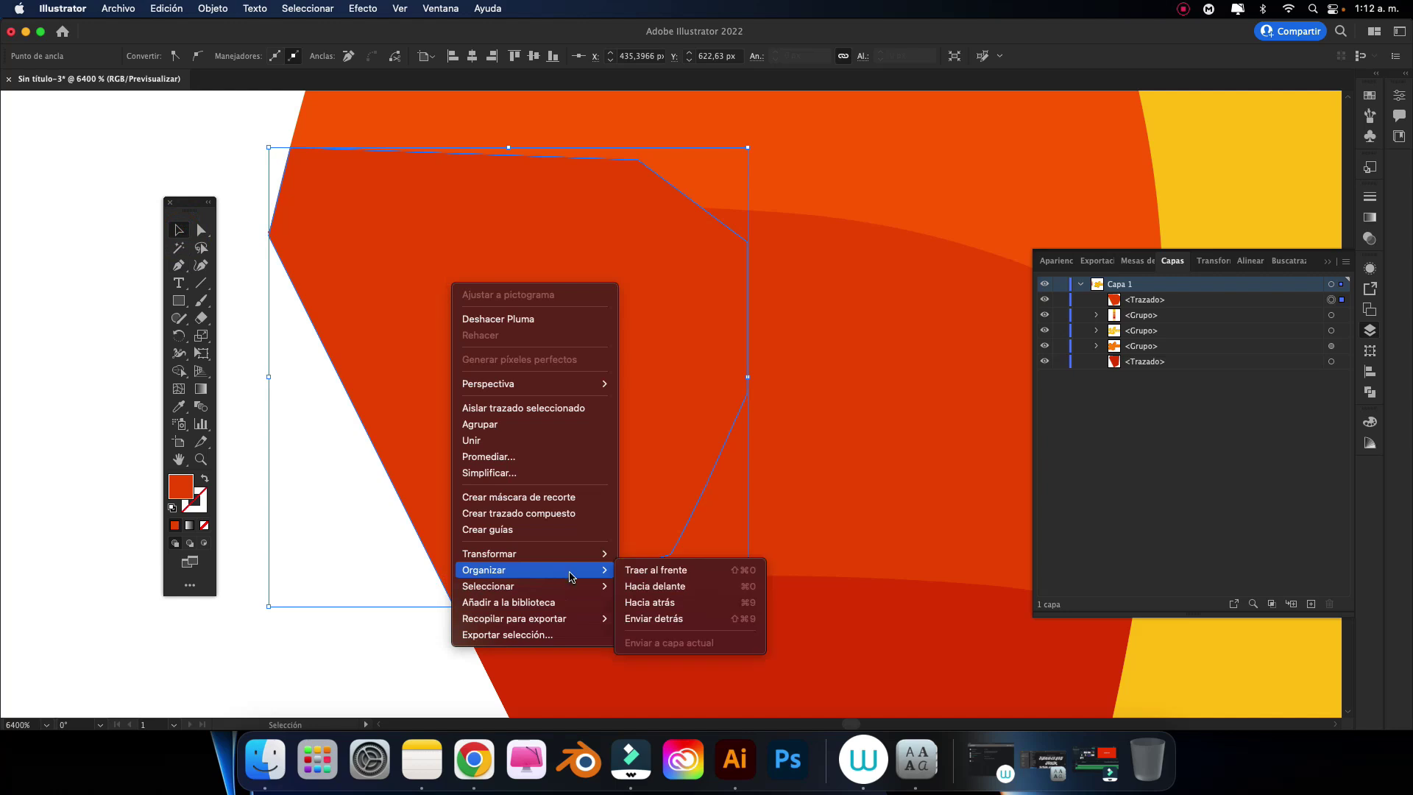
left_click(662, 618)
left_click(378, 638)
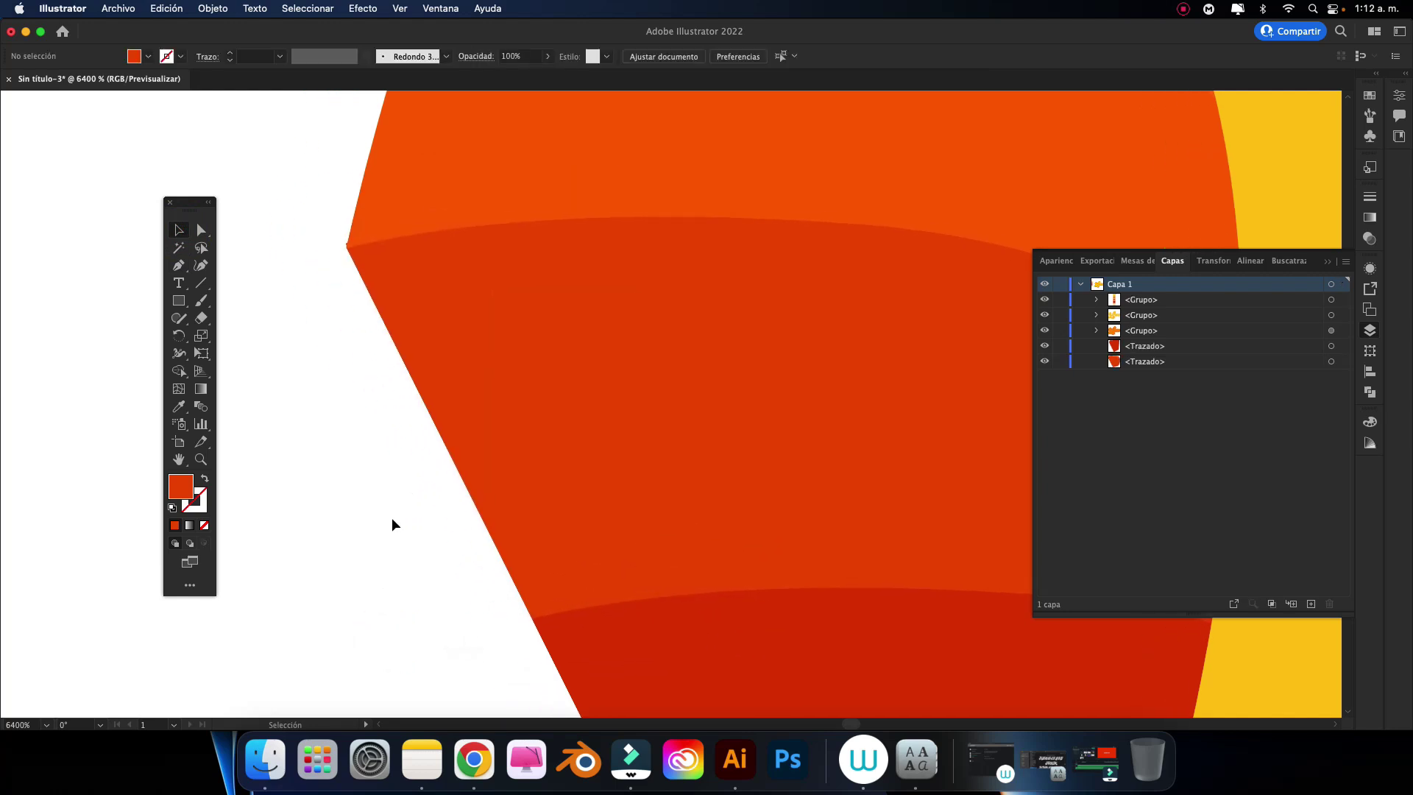
Step: Eyedrop the next stripe's orange and draw a closed patch over the white gap
scroll(391, 524, "up", 5)
key("i")
left_click(473, 481)
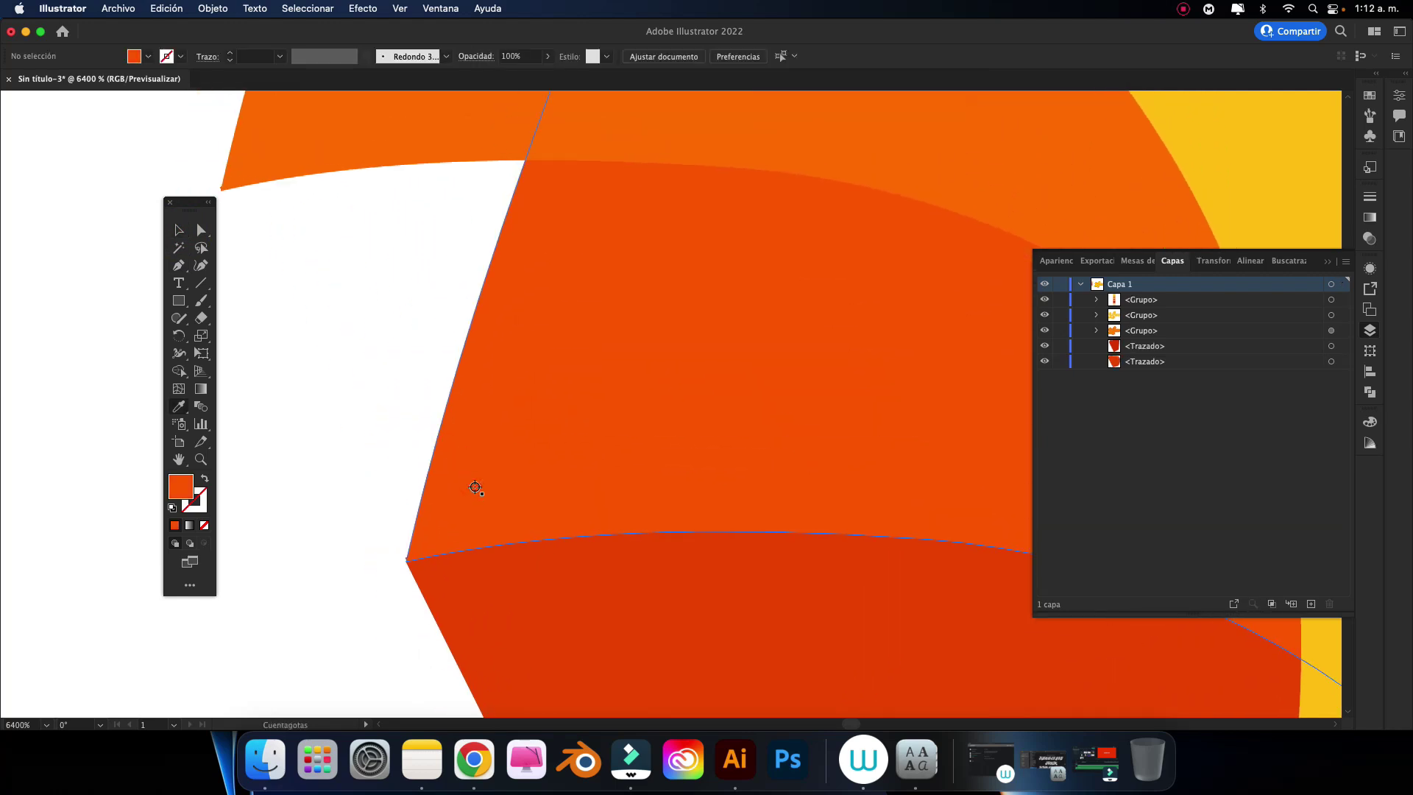
left_click(407, 560)
left_click_drag(282, 434, 375, 508)
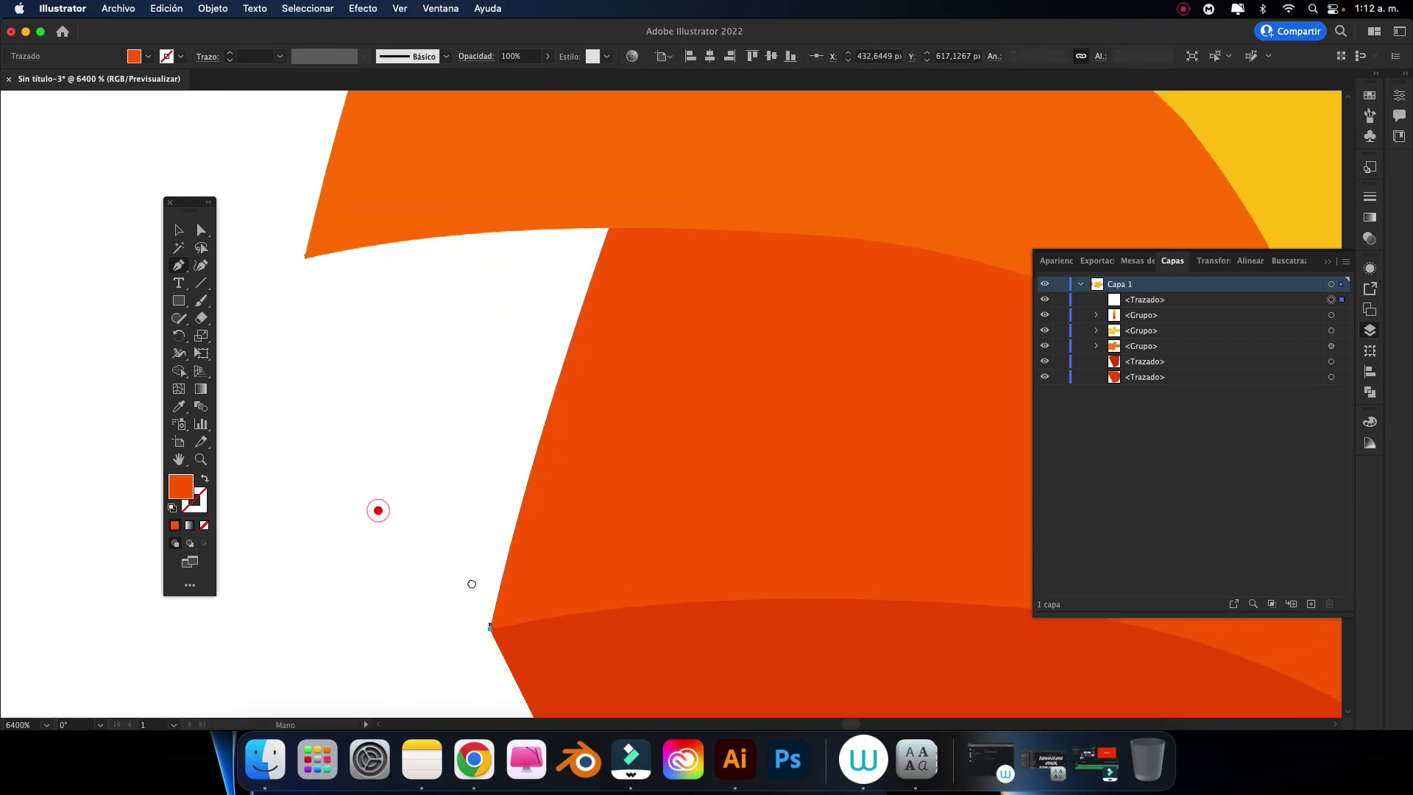
left_click(316, 262)
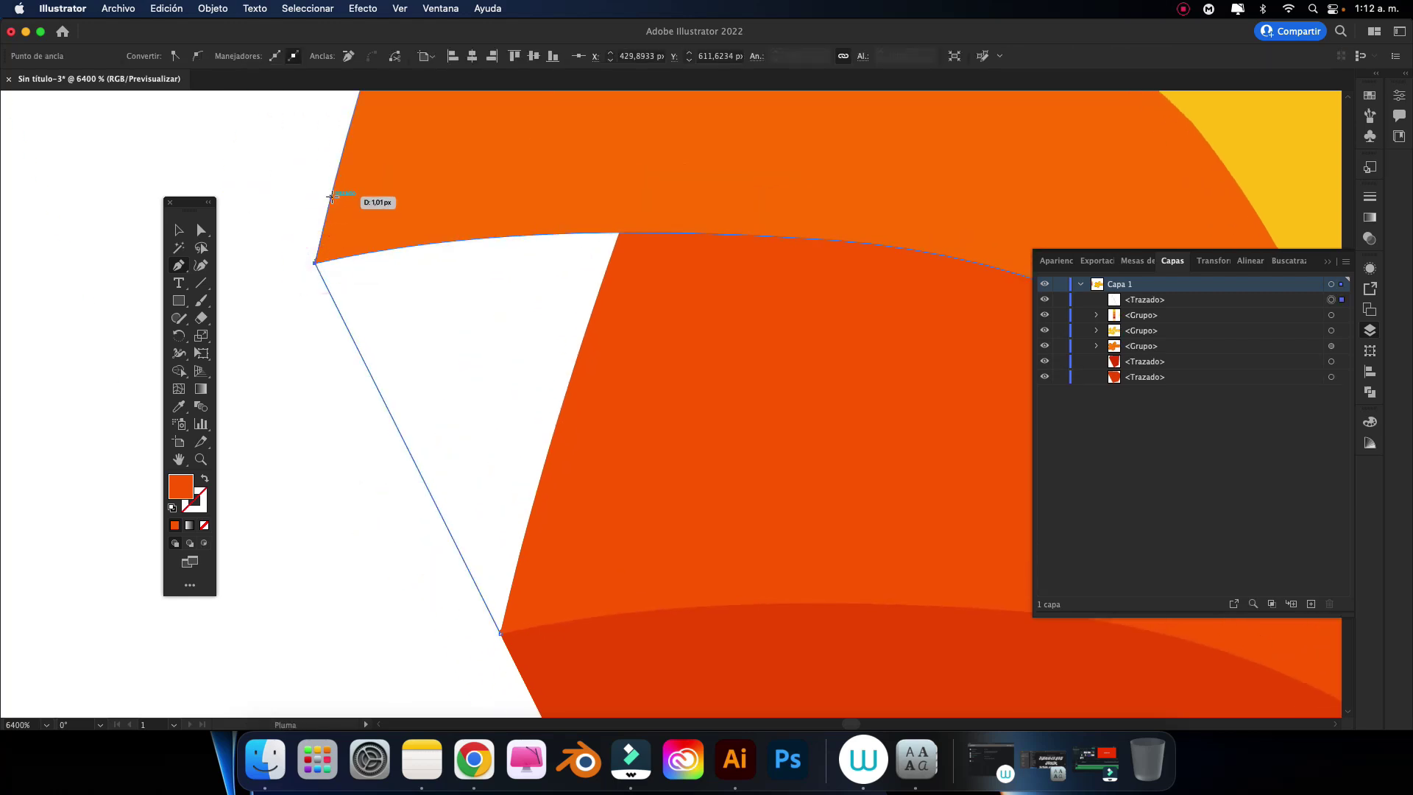
left_click(331, 195)
left_click(676, 193)
left_click(699, 233)
left_click_drag(706, 565, 670, 597)
left_click(706, 563)
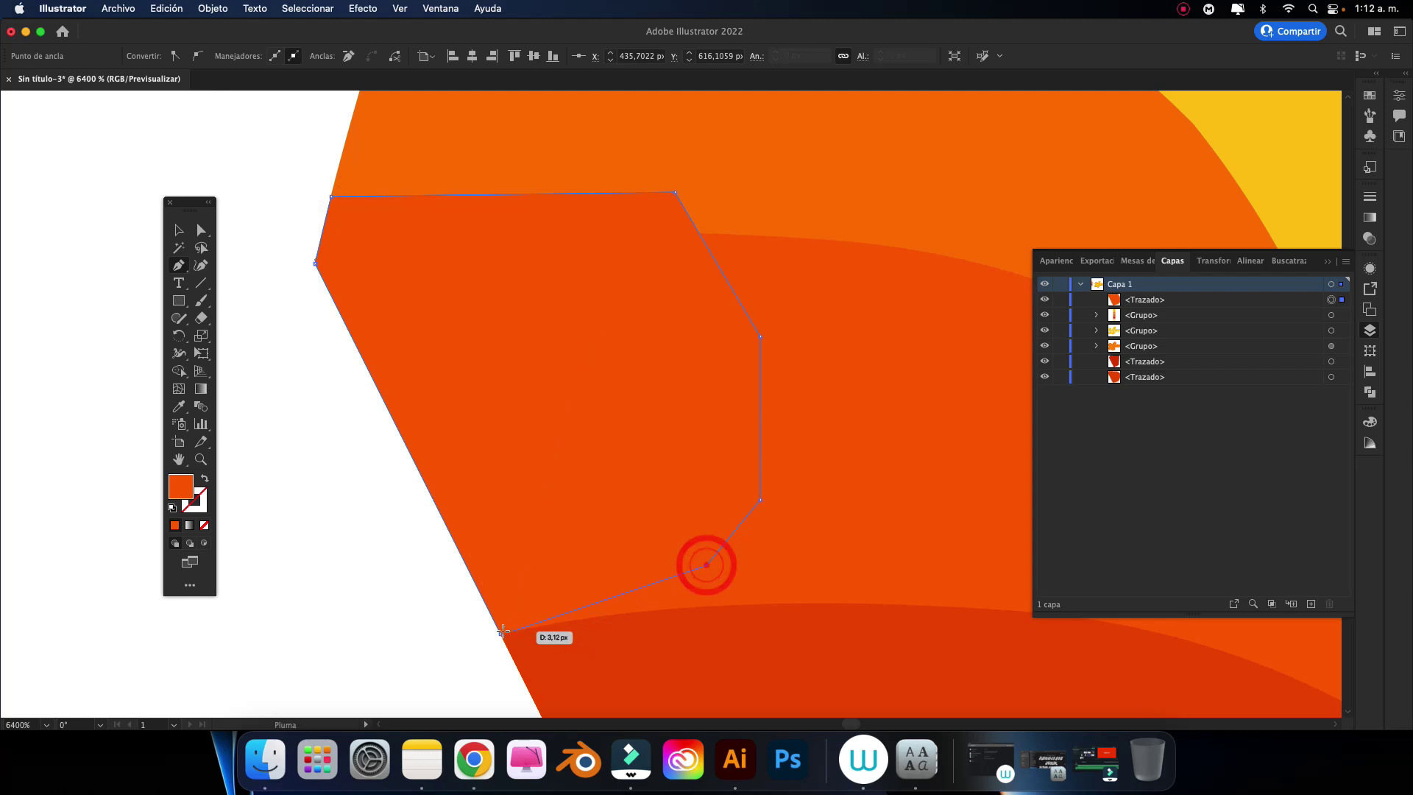
left_click(500, 633)
Step: Move the second orange patch behind the lettering
left_click(179, 230)
right_click(508, 329)
mouse_move(543, 616)
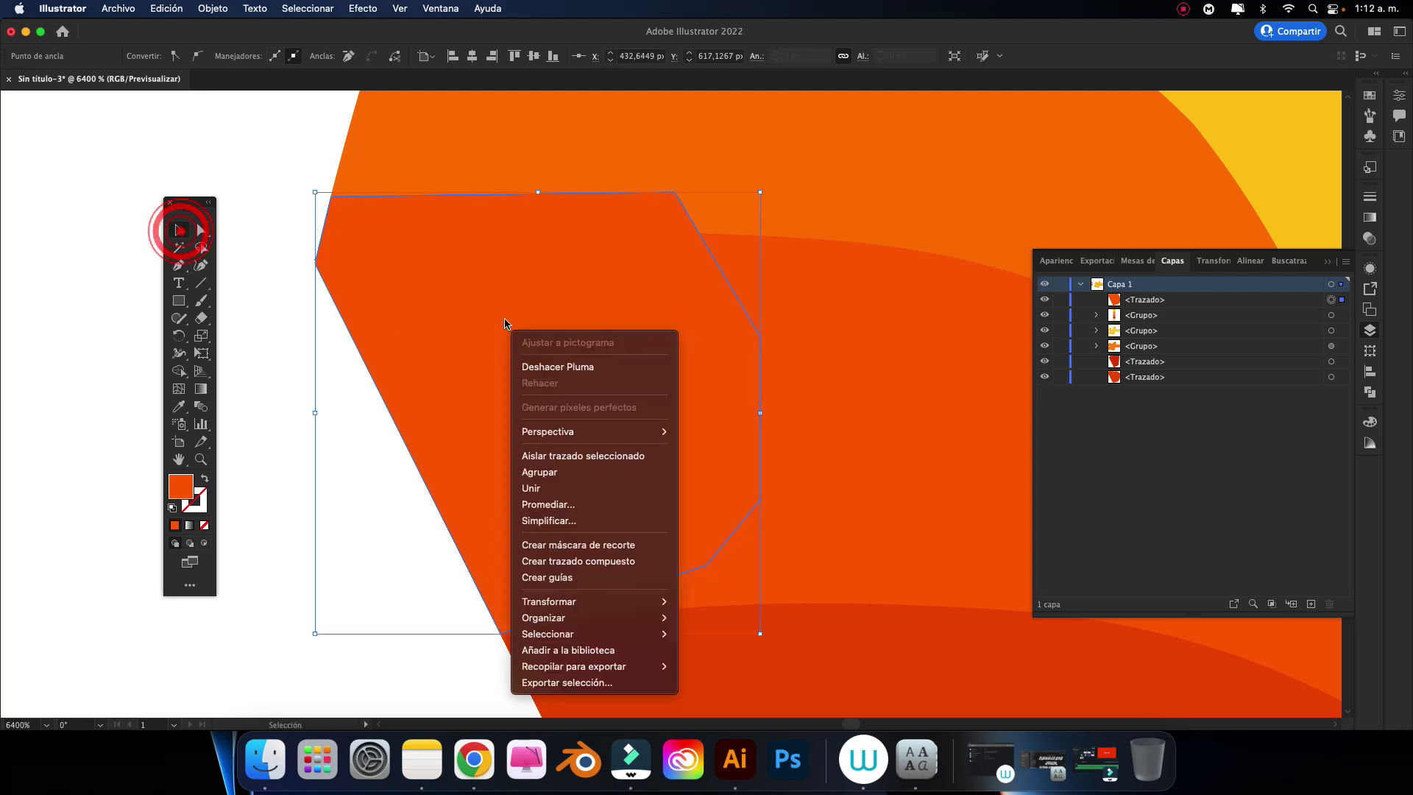
left_click(762, 666)
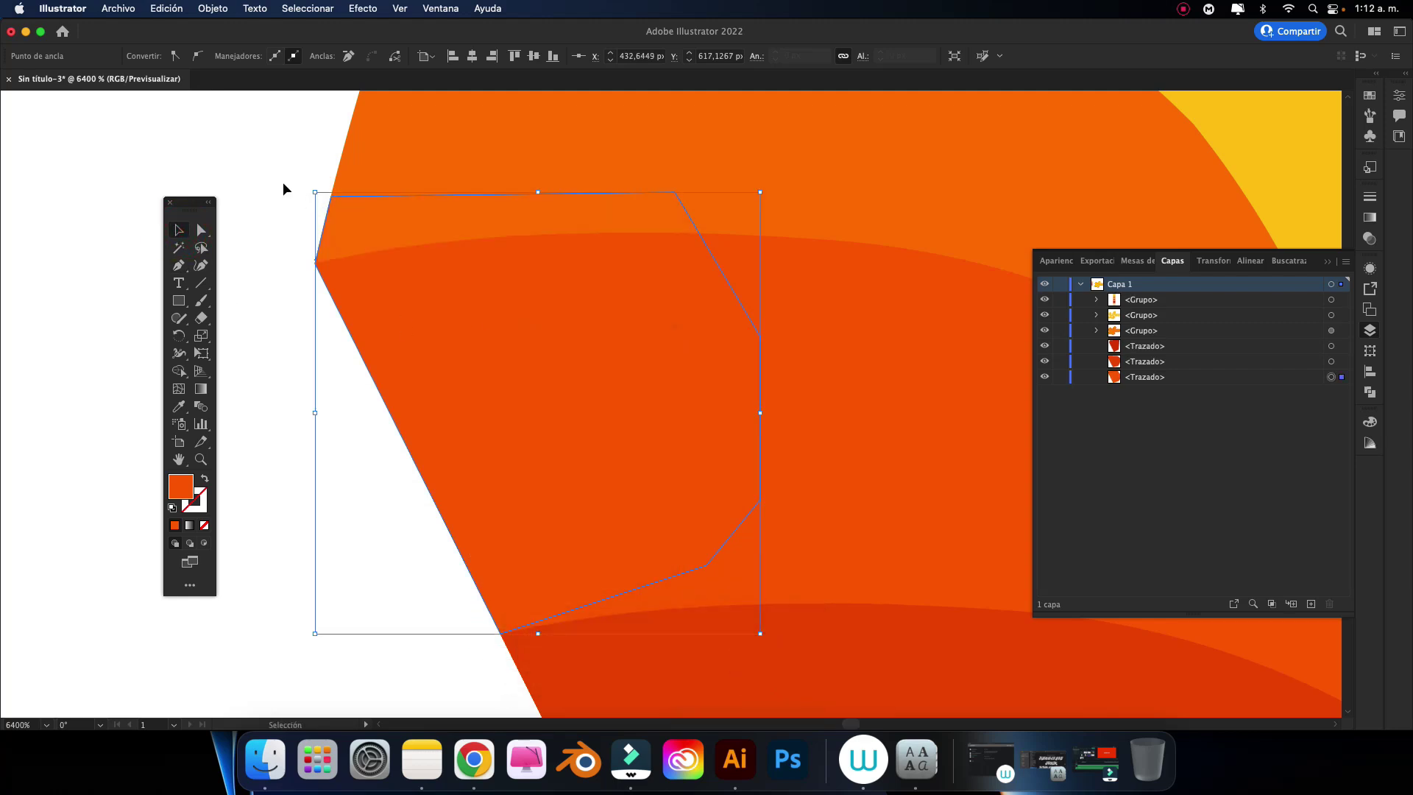
left_click(284, 184)
Step: Begin a third Pen patch at the orange stripe's corner
scroll(286, 183, "up", 5)
key("i")
scroll(519, 349, "left", 3)
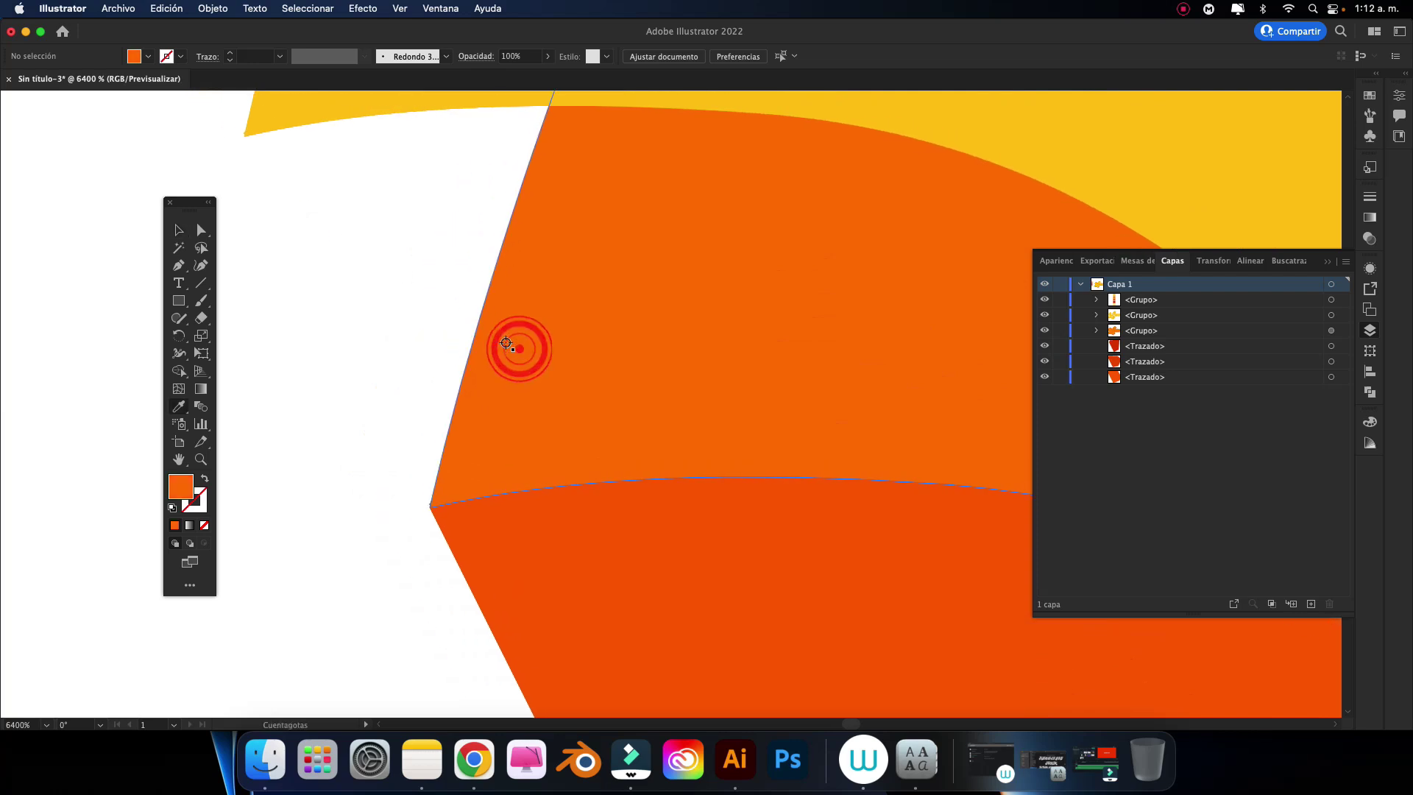
key("p")
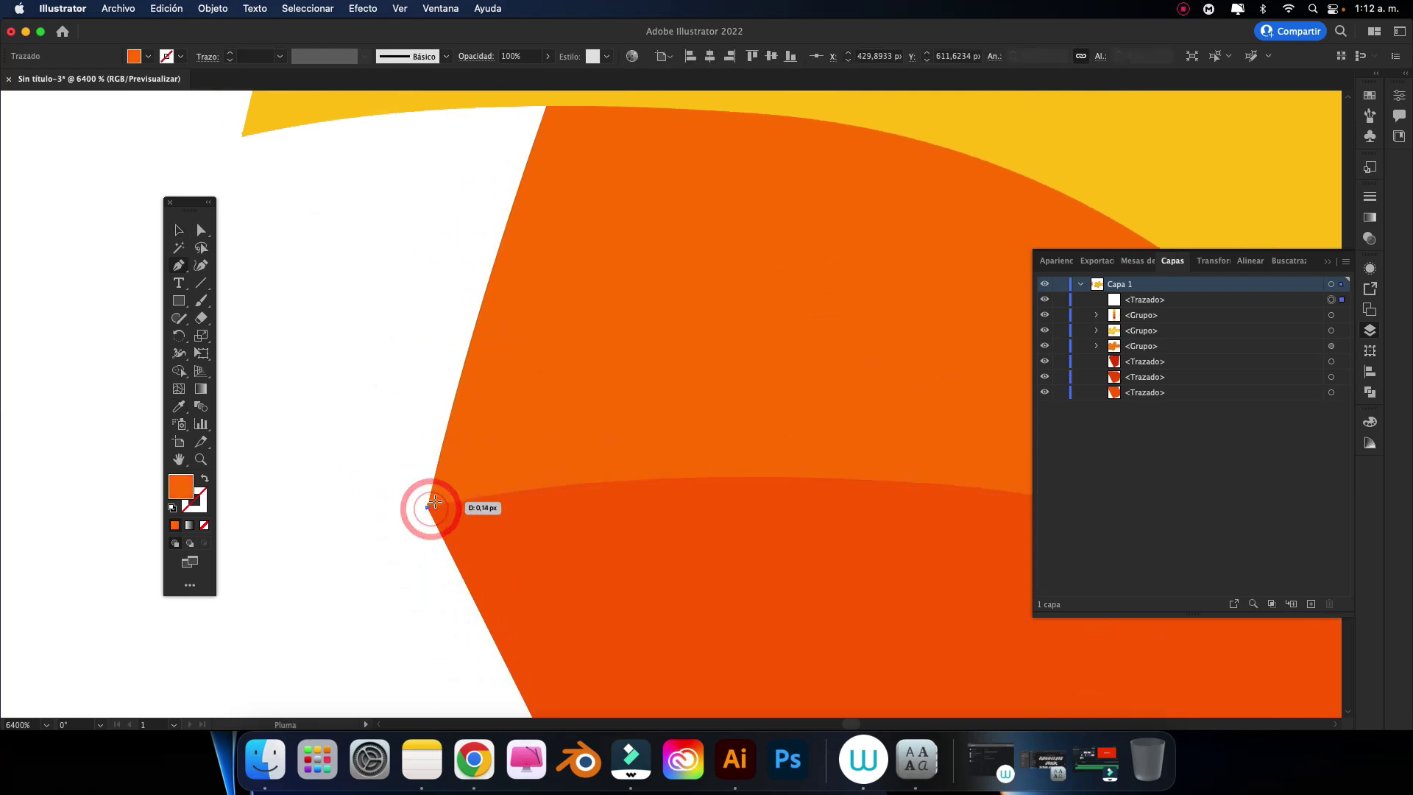
left_click_drag(429, 507, 265, 188)
left_click(242, 134)
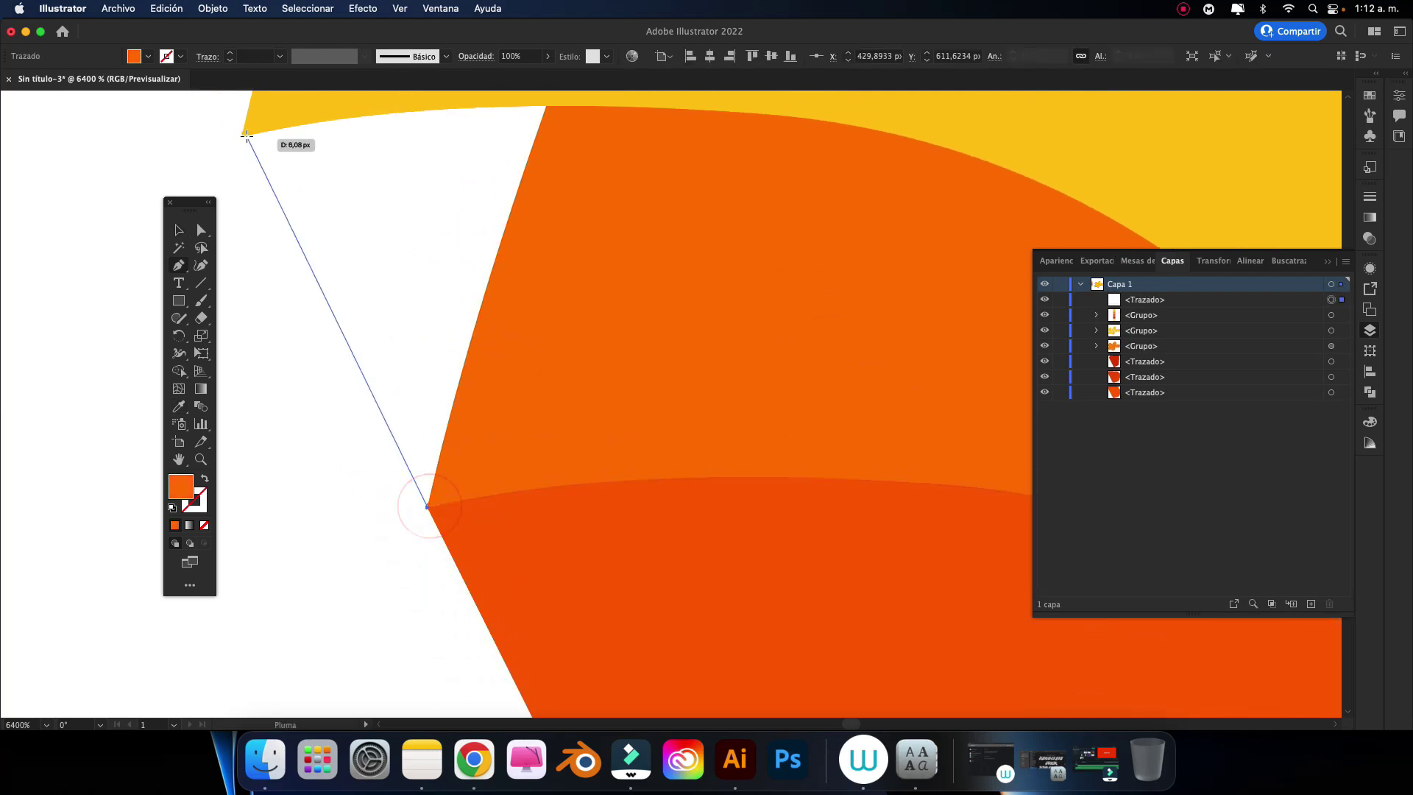
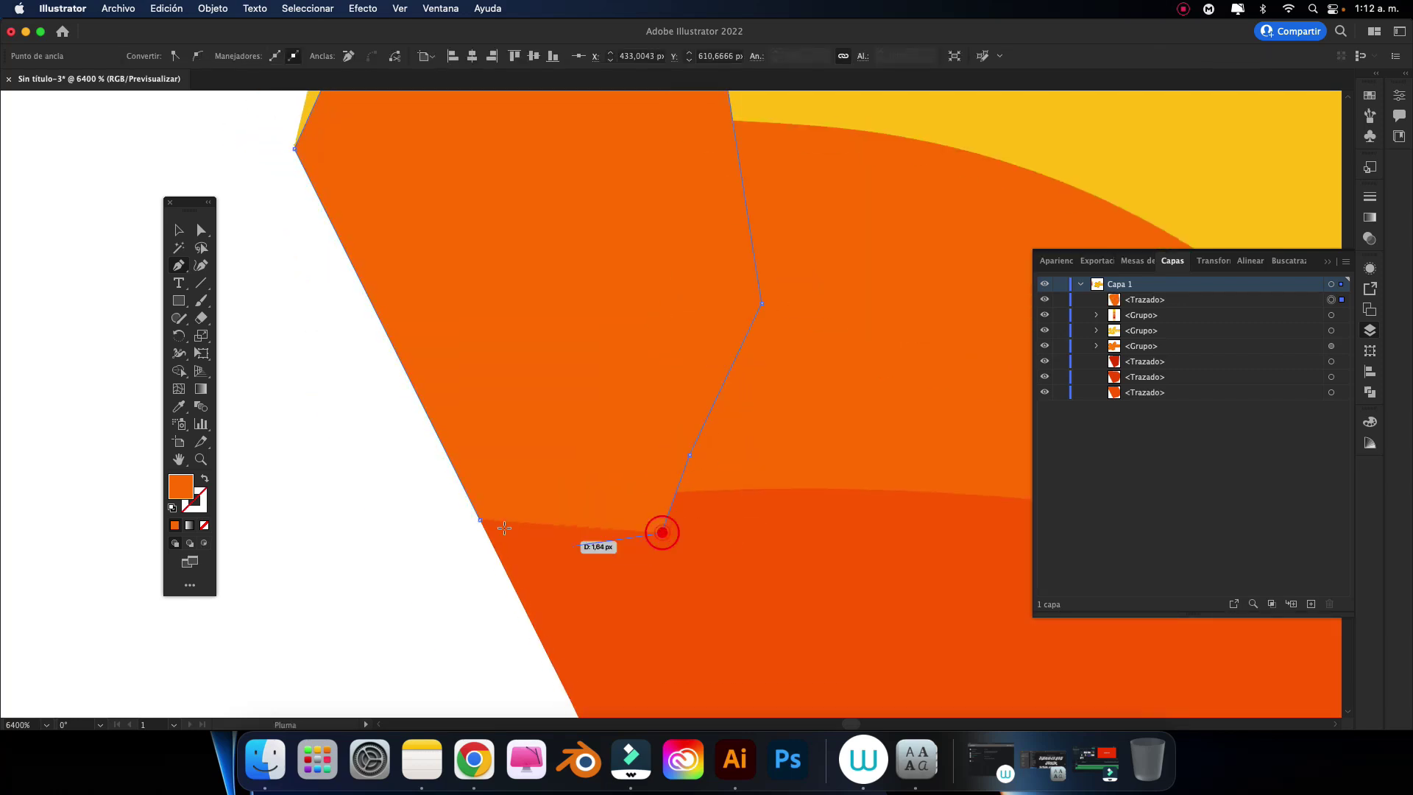
Step: Close the extrusion patch shape and send it behind the lettering
left_click(481, 518)
key("v")
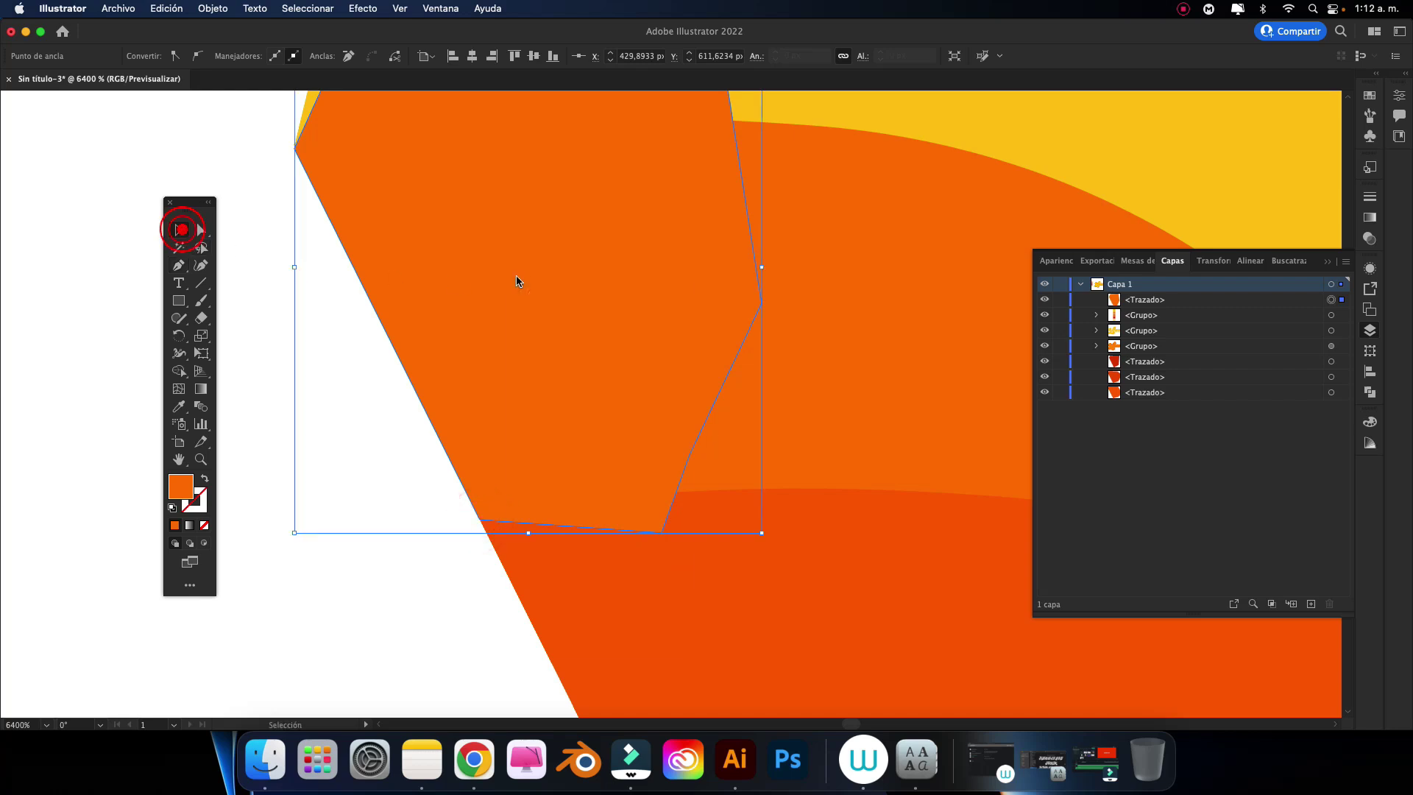
right_click(517, 280)
left_click(719, 616)
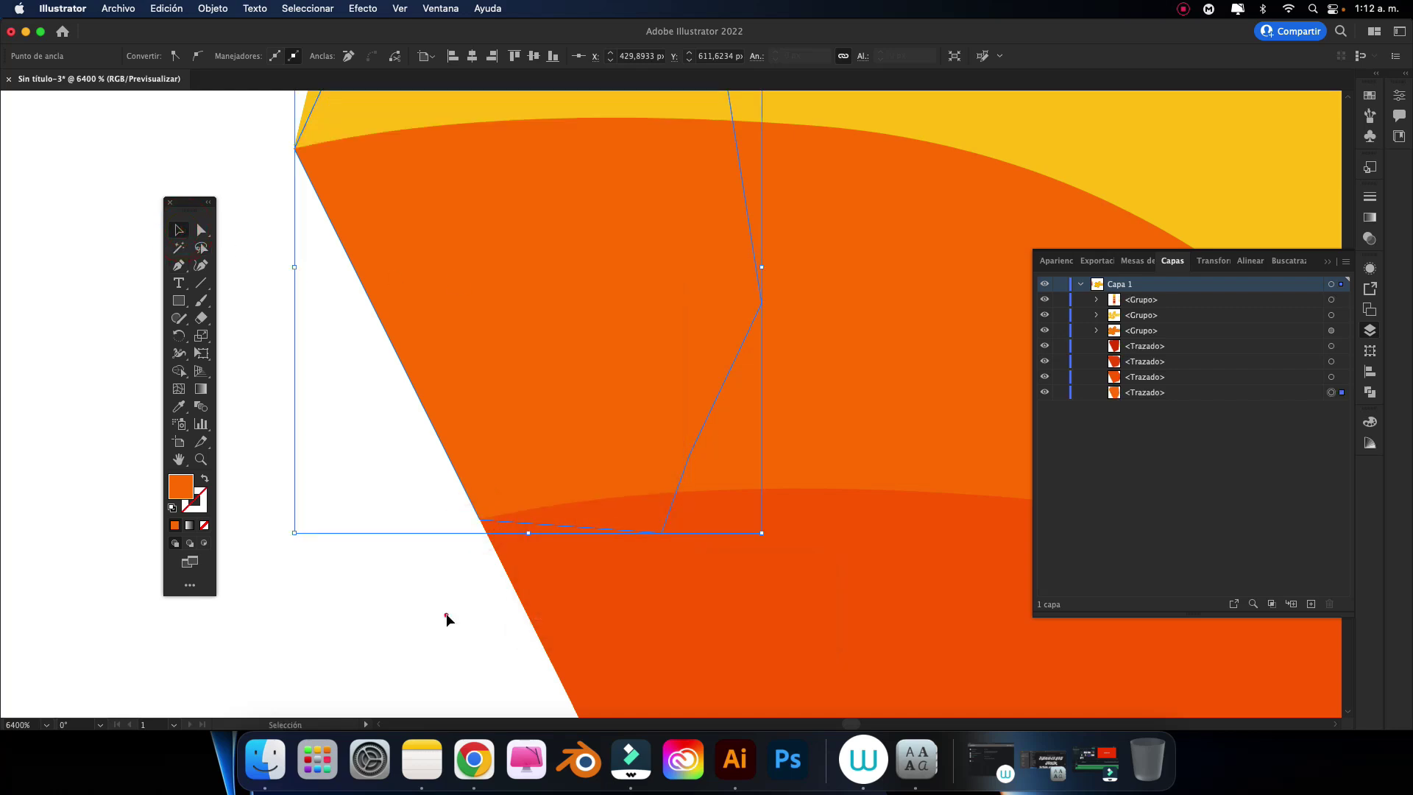
left_click(445, 613)
Step: Start a new dark-red patch path with two points at the v's red stripe tip
left_click_drag(420, 420, 567, 495)
scroll(567, 496, "down", 3)
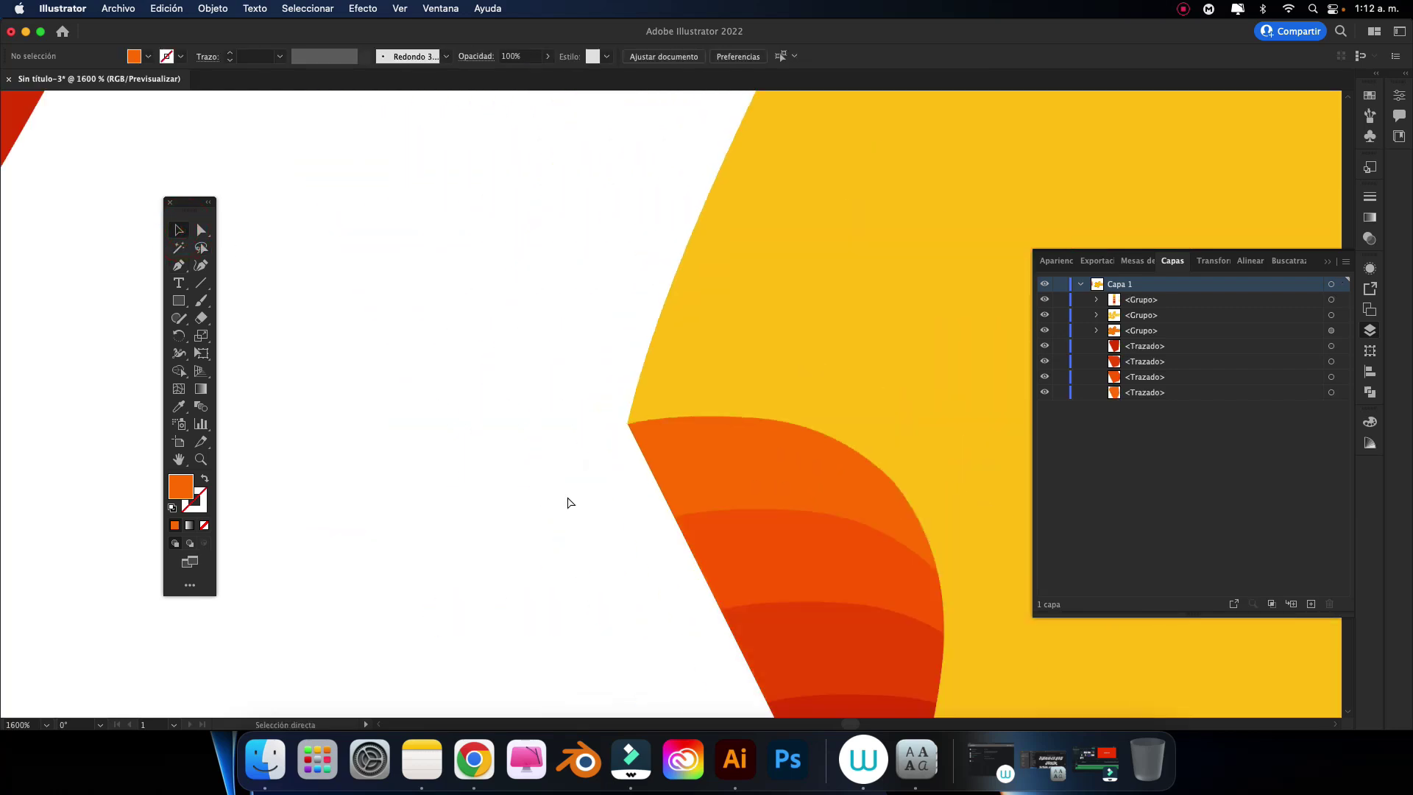
scroll(567, 496, "down", 3)
scroll(571, 504, "down", 3)
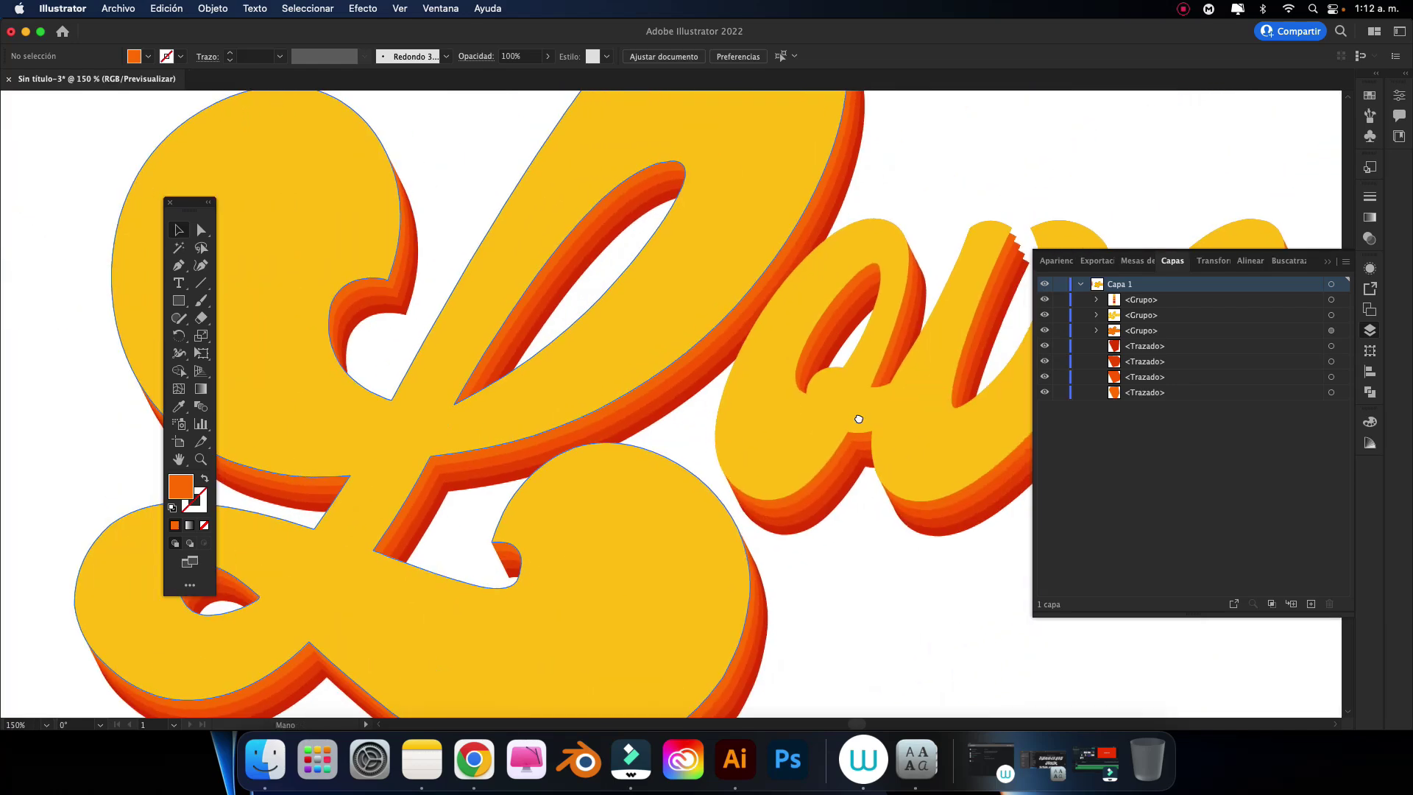
left_click_drag(916, 415, 658, 489)
scroll(658, 489, "up", 3)
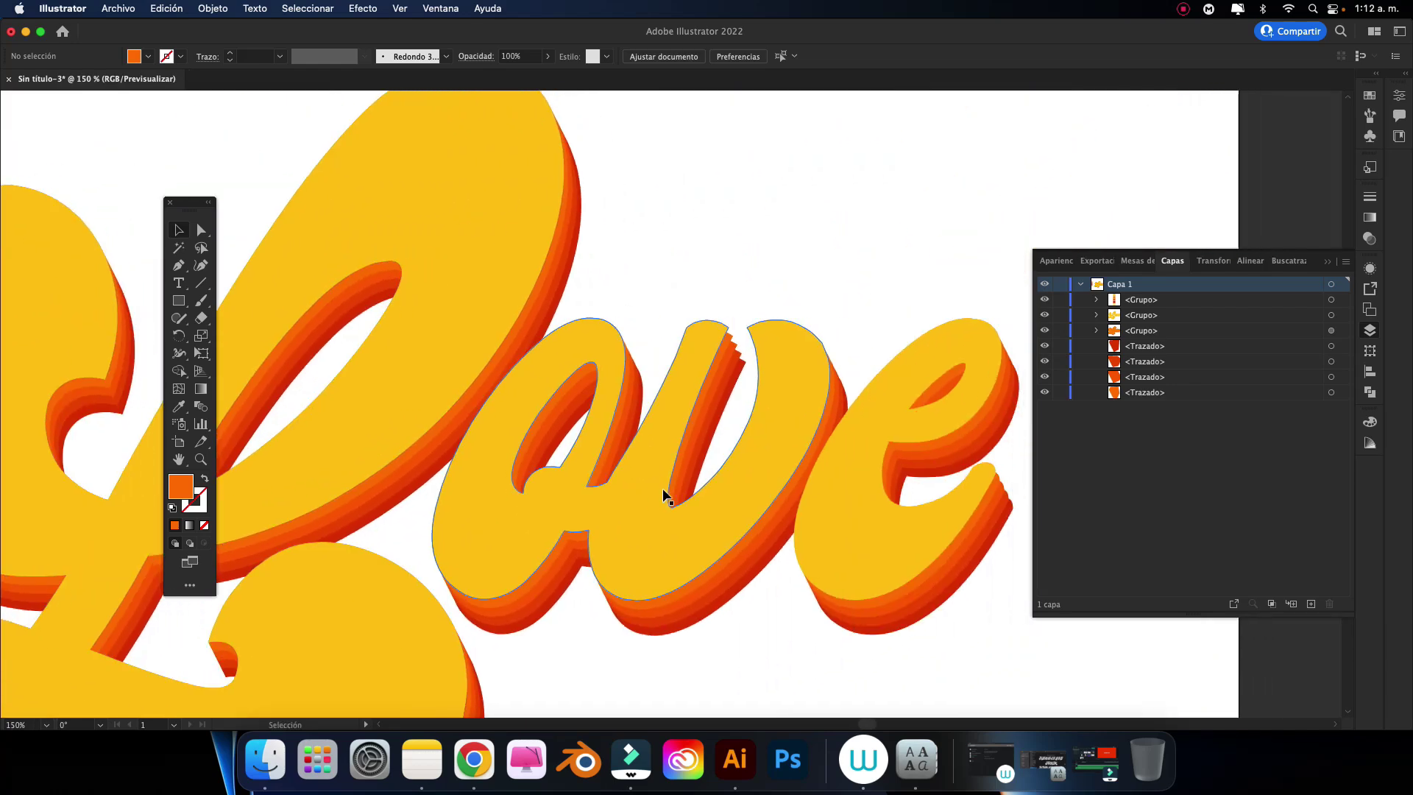
scroll(662, 487, "up", 3)
scroll(662, 488, "up", 3)
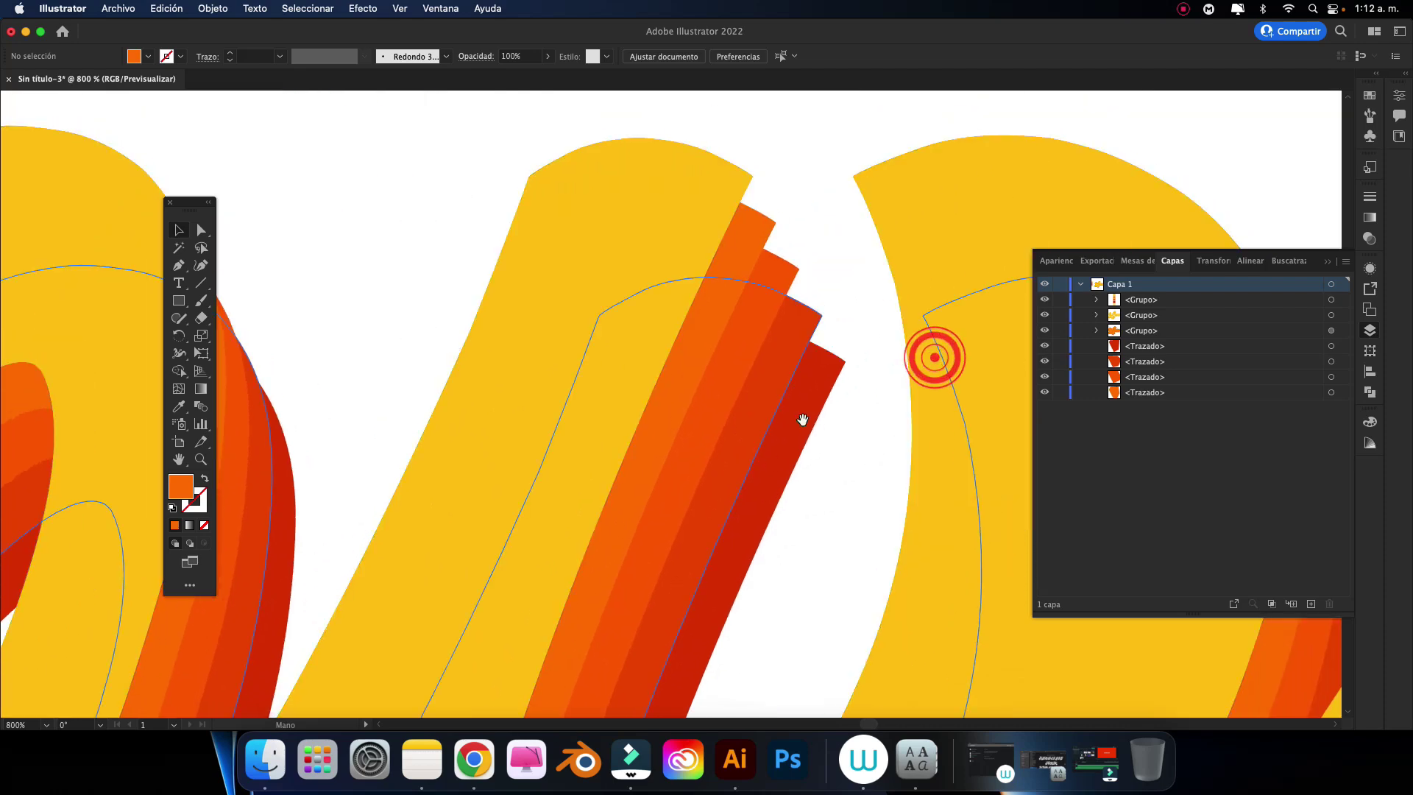
left_click_drag(911, 372, 798, 419)
scroll(719, 530, "up", 5)
scroll(719, 535, "down", 2)
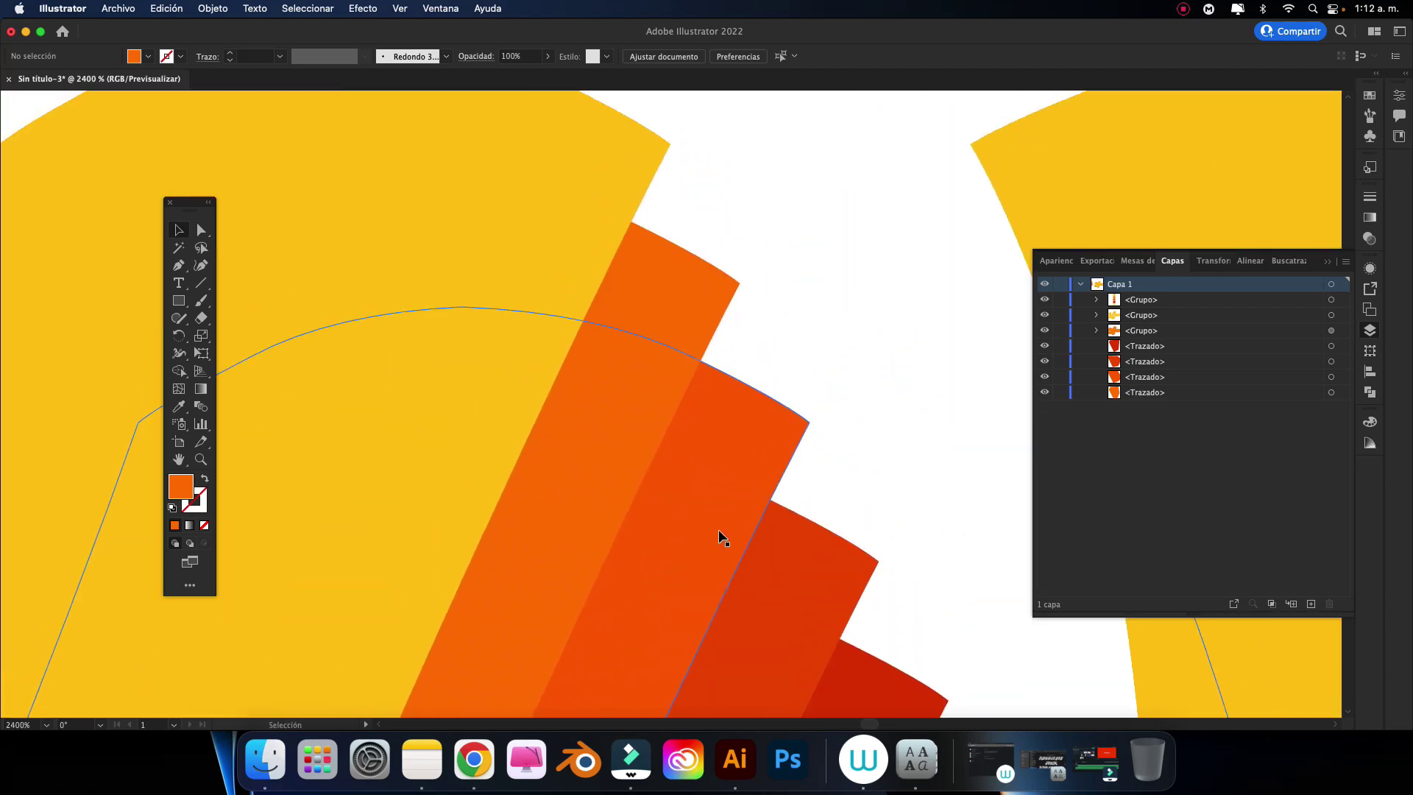
scroll(740, 527, "up", 2)
left_click_drag(865, 549, 647, 404)
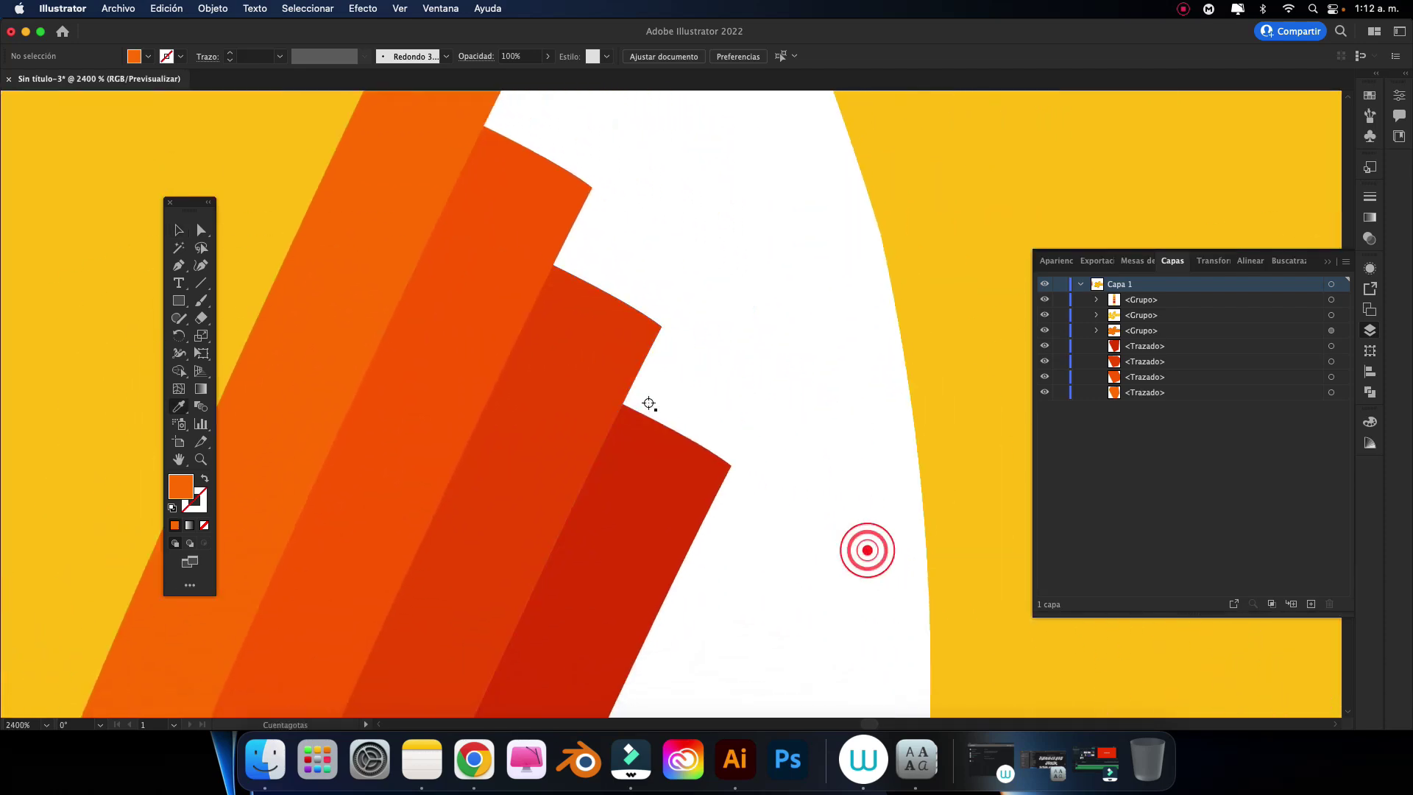
scroll(647, 400, "up", 1)
key("p")
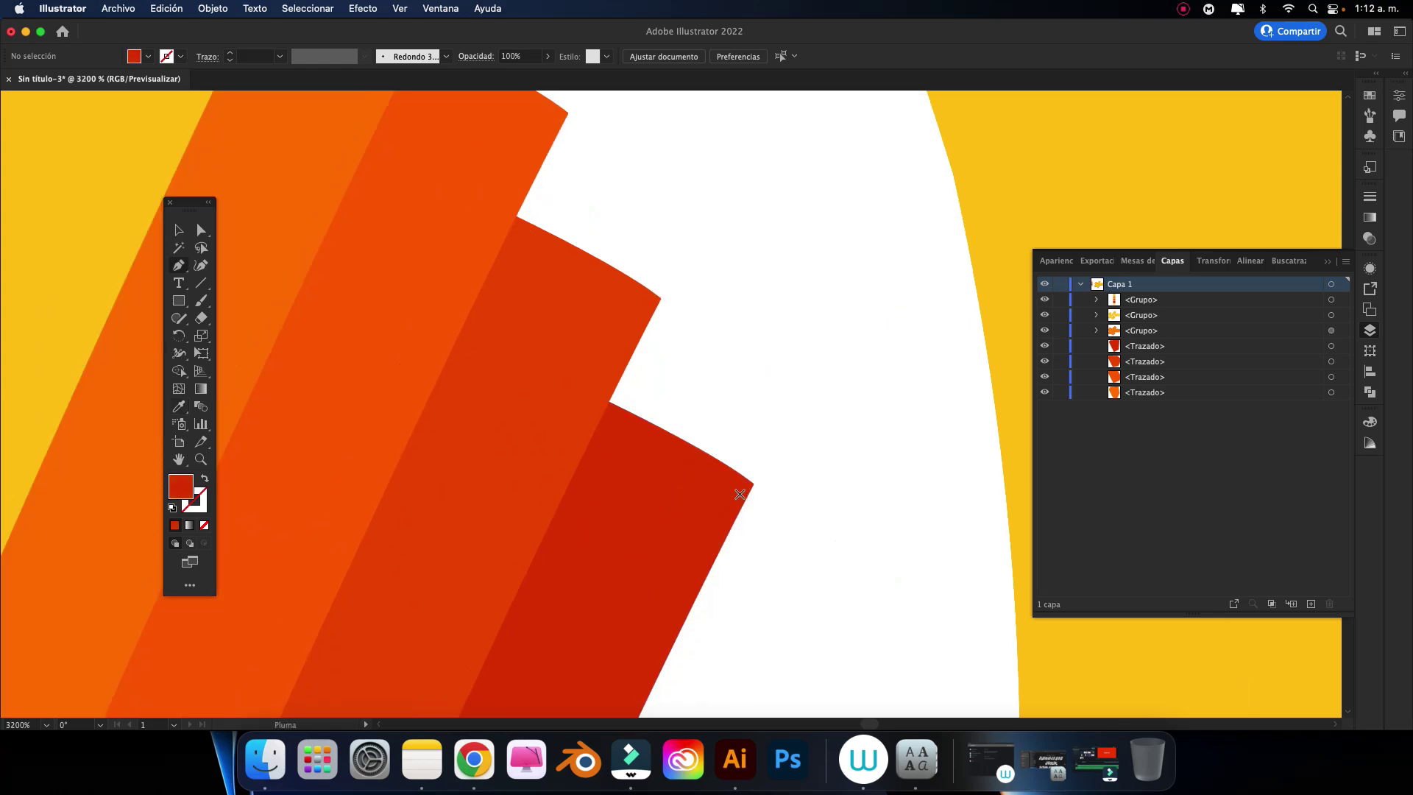
left_click(750, 482)
left_click(662, 300)
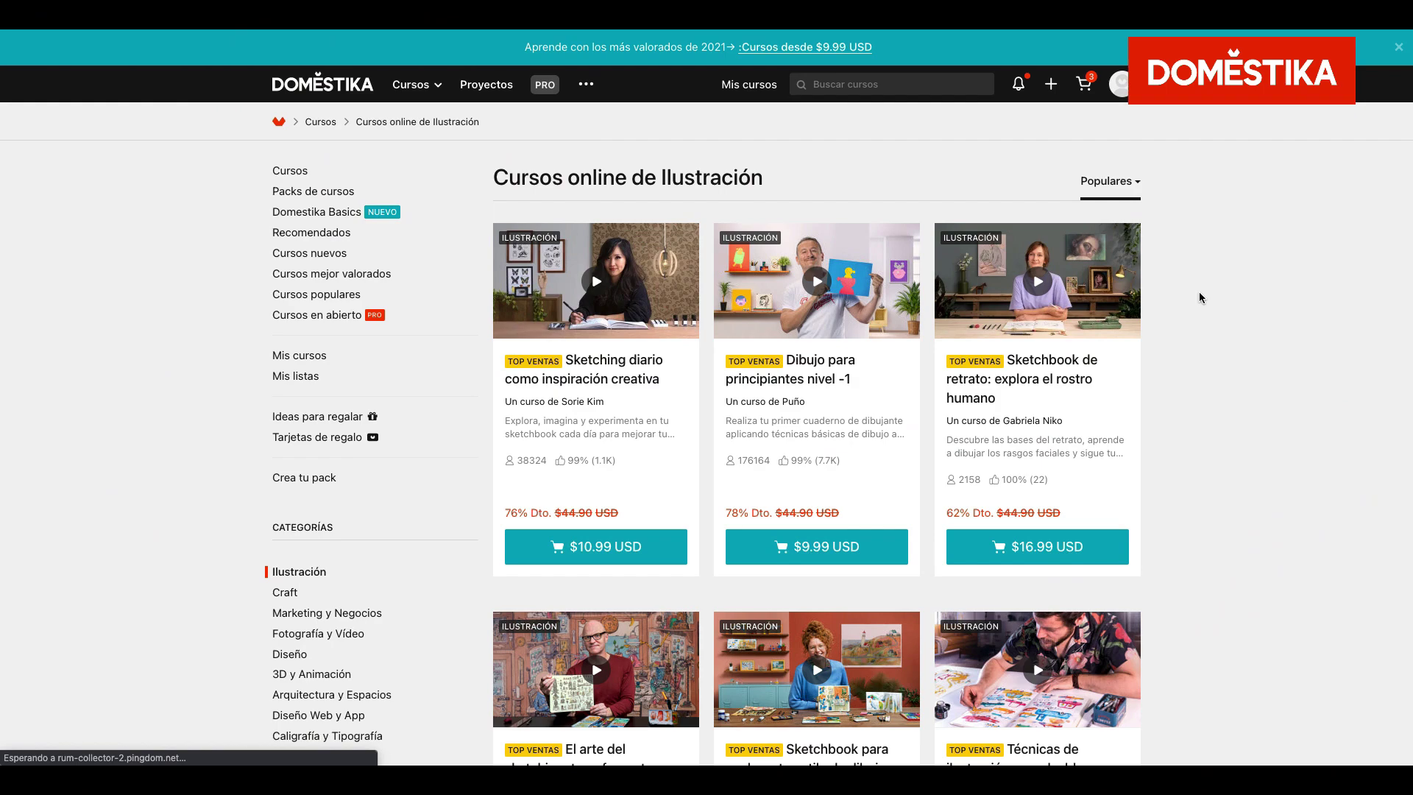
scroll(1199, 291, "down", 1)
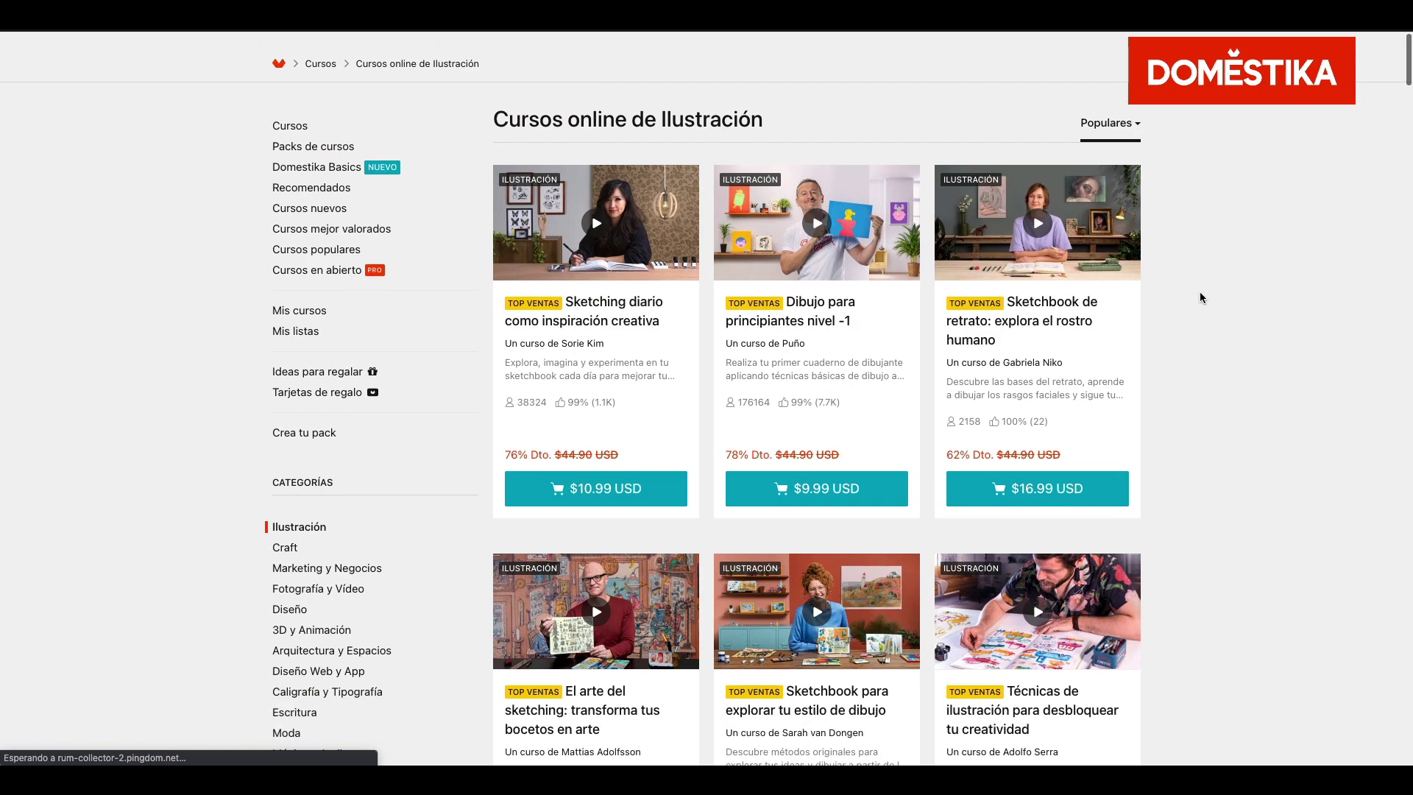
scroll(1202, 297, "down", 1)
scroll(1203, 295, "down", 1)
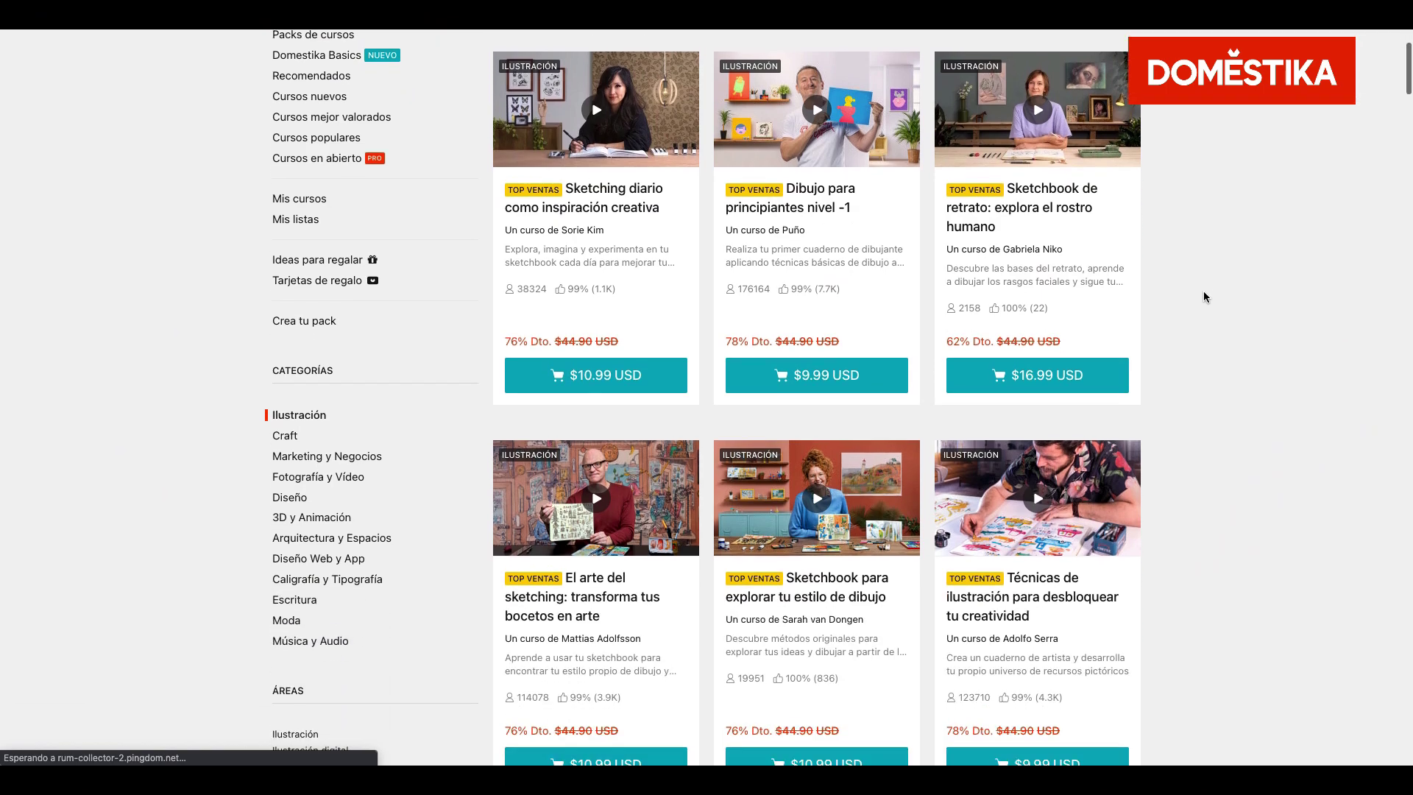
scroll(1202, 295, "down", 1)
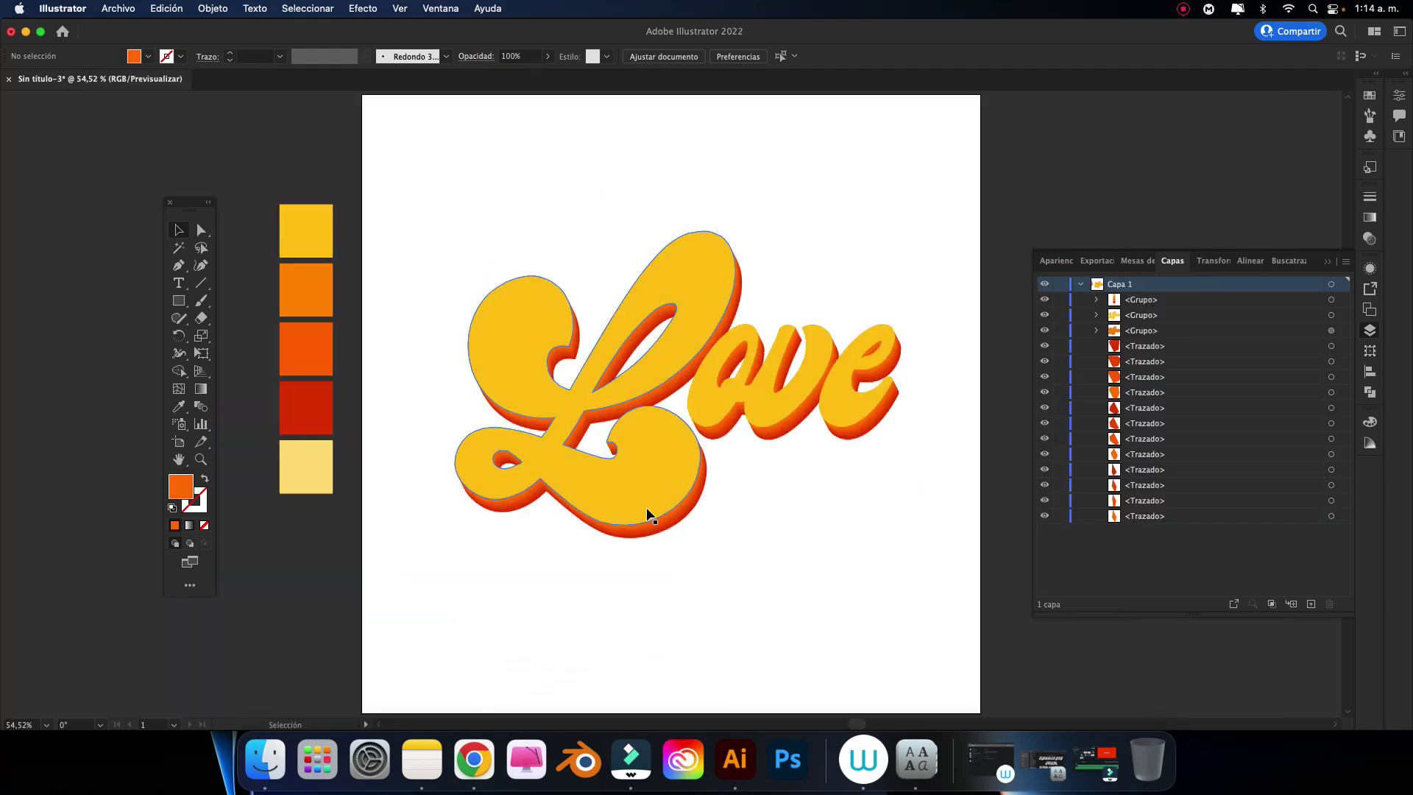
Step: Select the whole Love lettering group and copy it
scroll(643, 507, "up", 1)
key("super+equal")
left_click(813, 571)
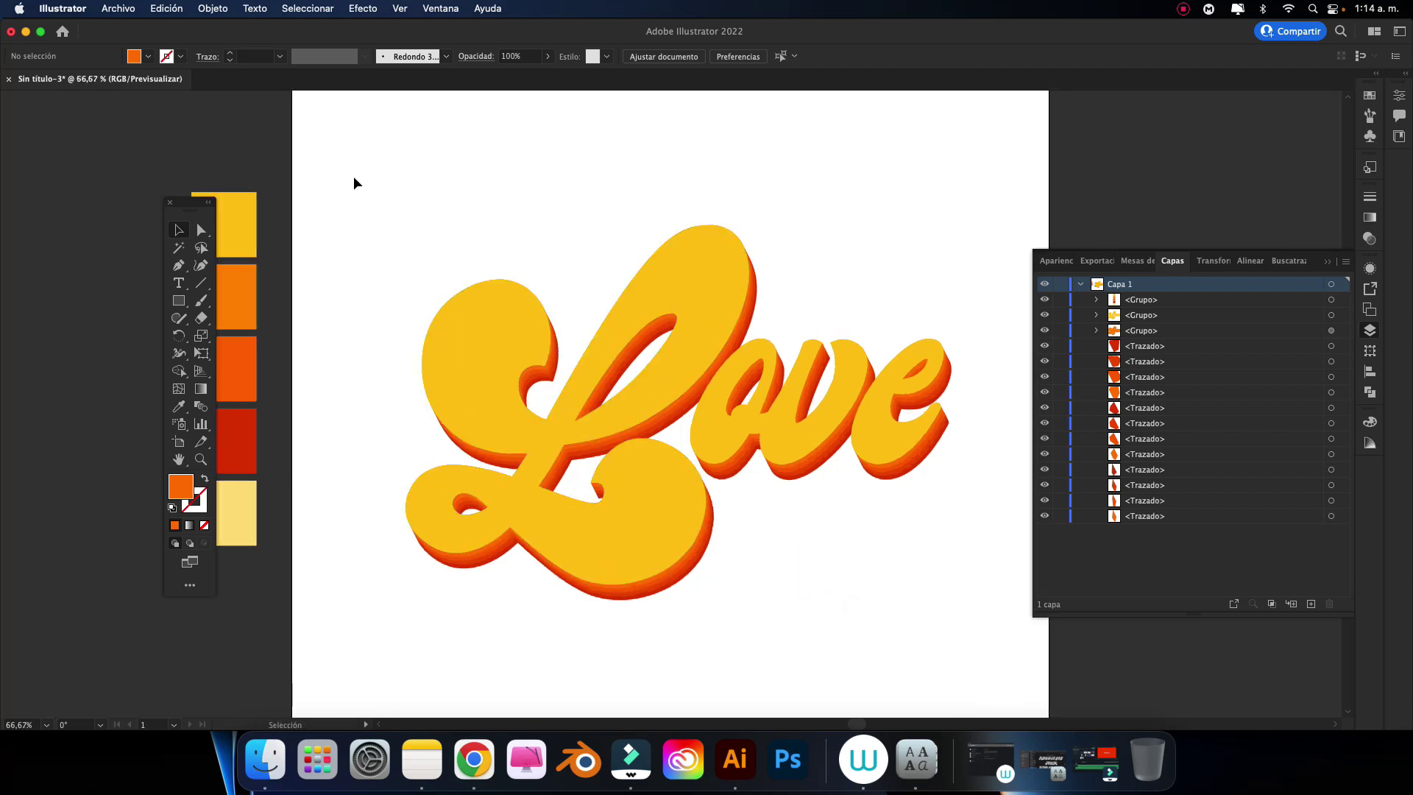
left_click(529, 316)
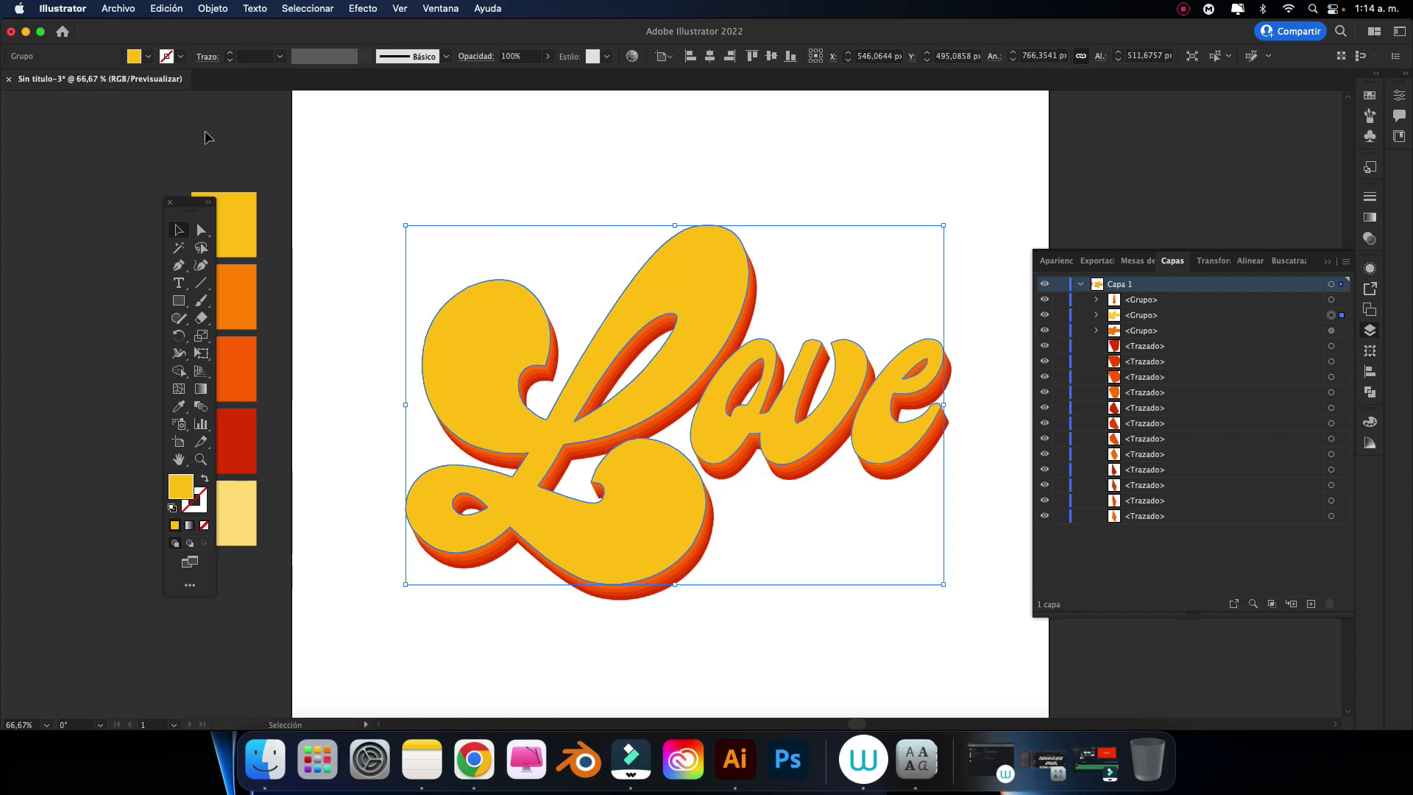
left_click(507, 332)
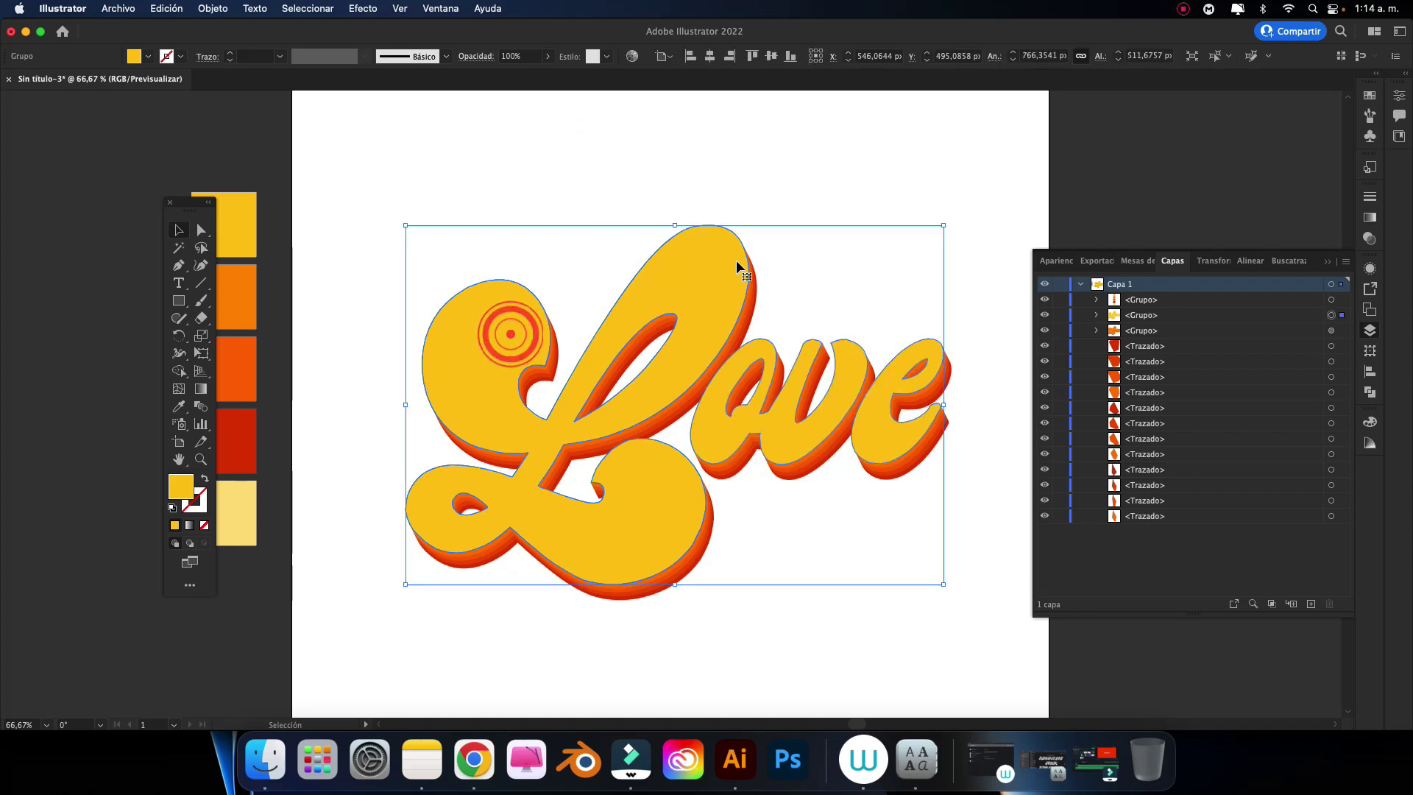
left_click(166, 8)
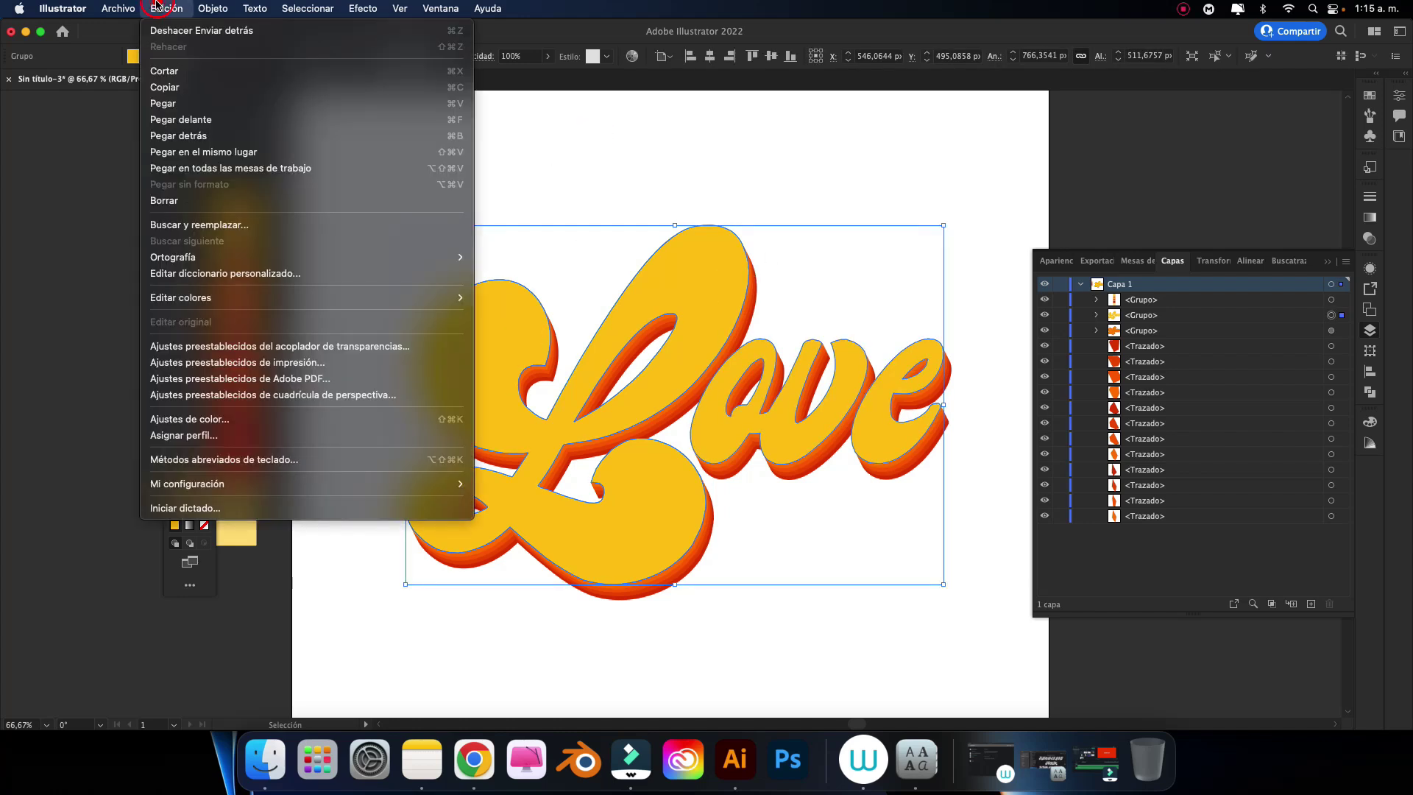
left_click(165, 88)
Step: Paste the copy in front and swap its fill and stroke to a 1 pt yellow stroke
left_click(171, 8)
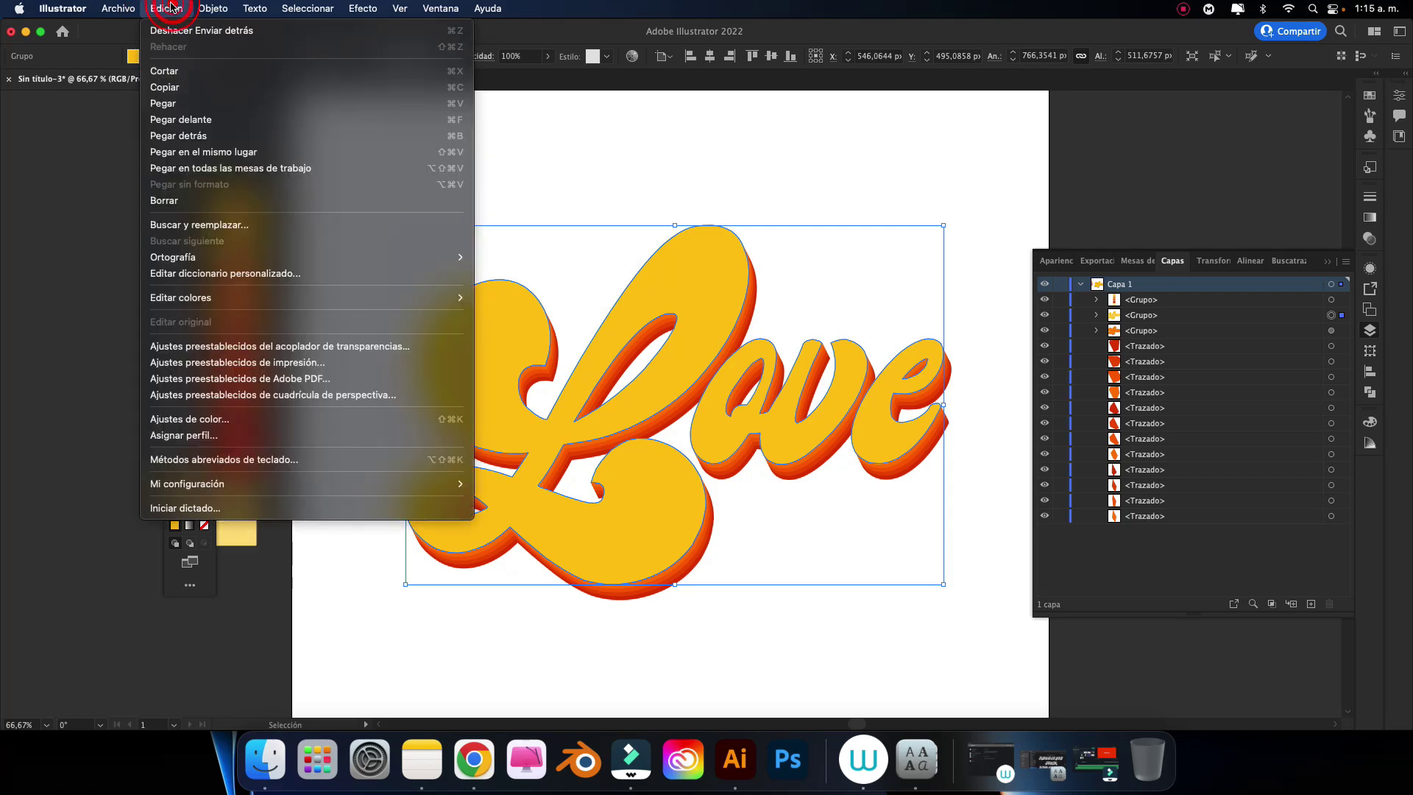
left_click(199, 125)
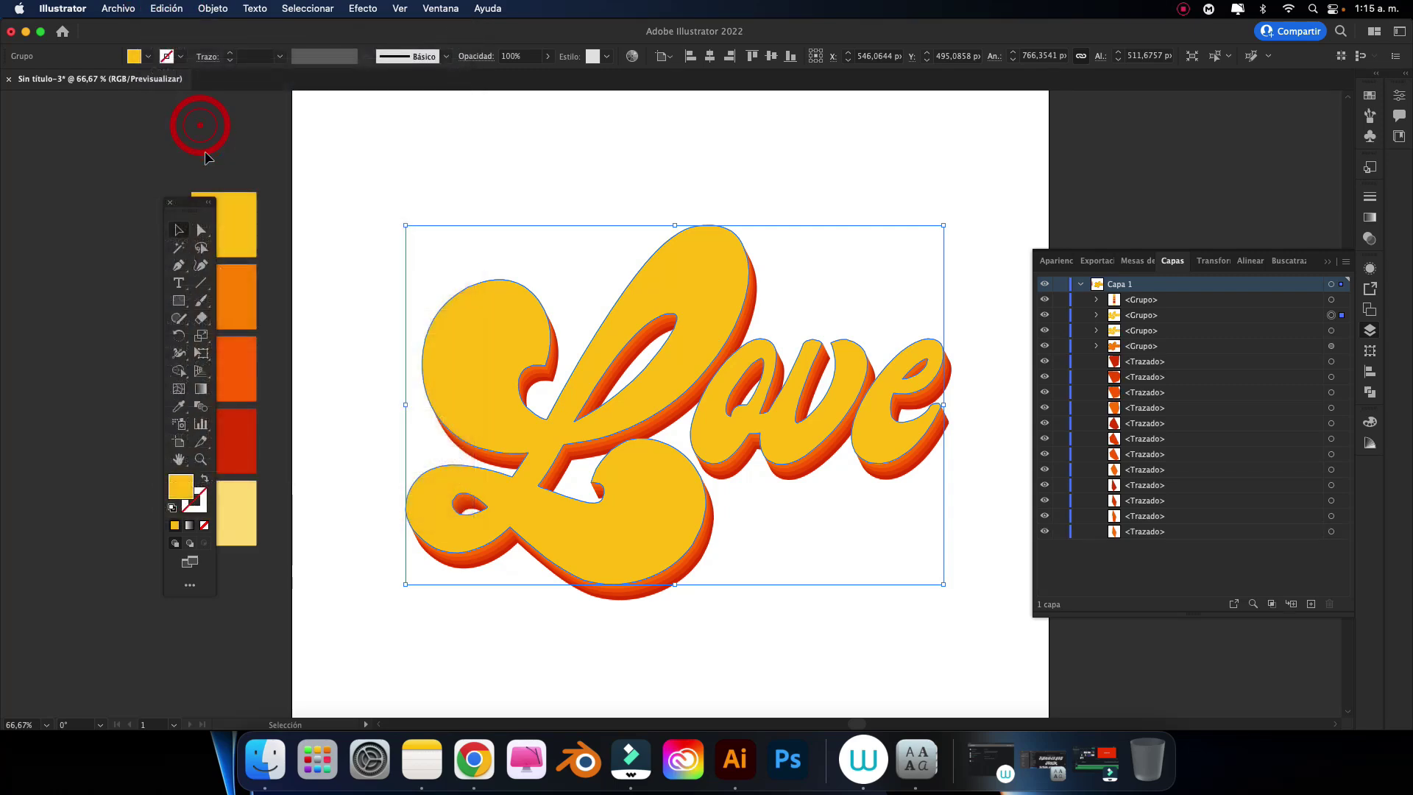
left_click(205, 480)
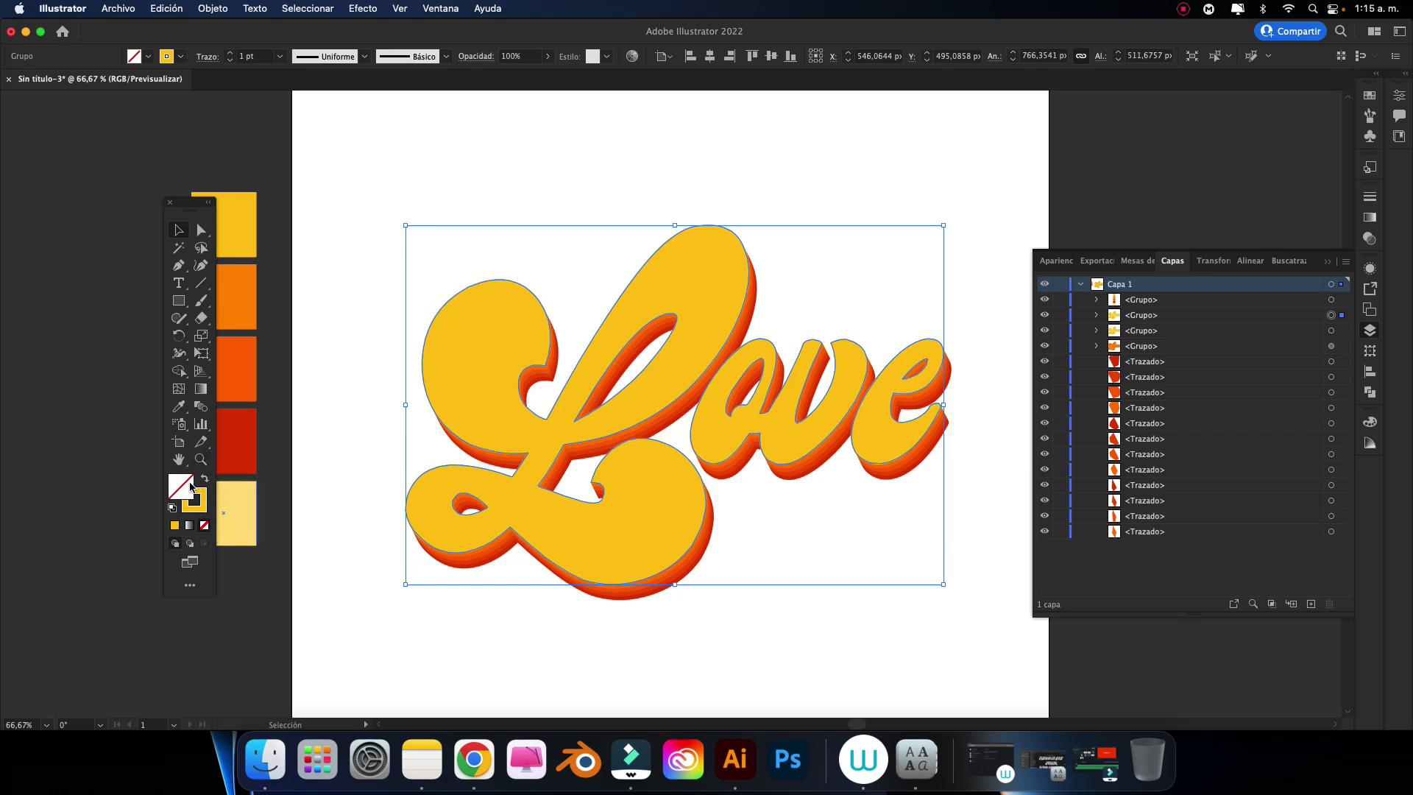
Step: Give the front copy a 6 pt white stroke aligned to the inside
left_click(182, 58)
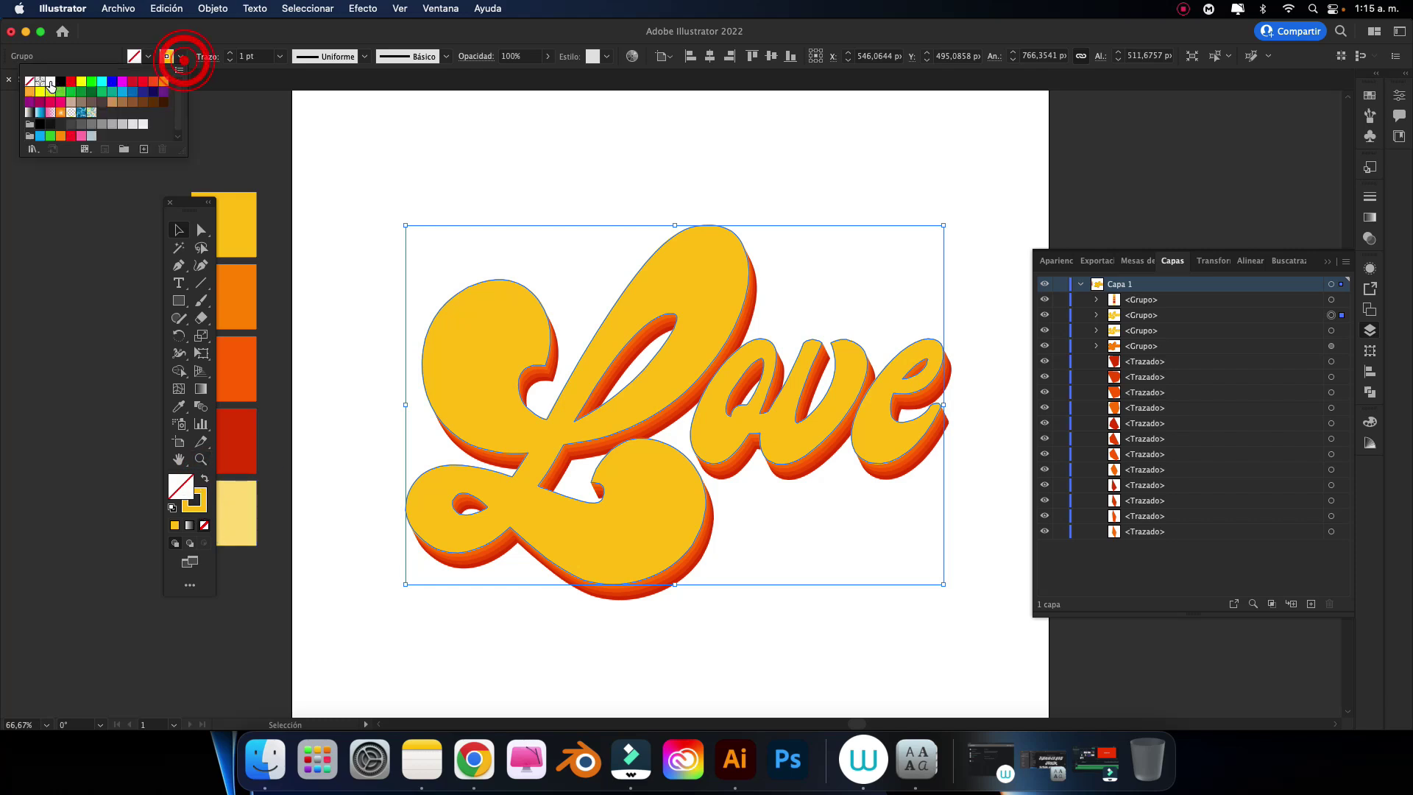
left_click(228, 53)
left_click(228, 53)
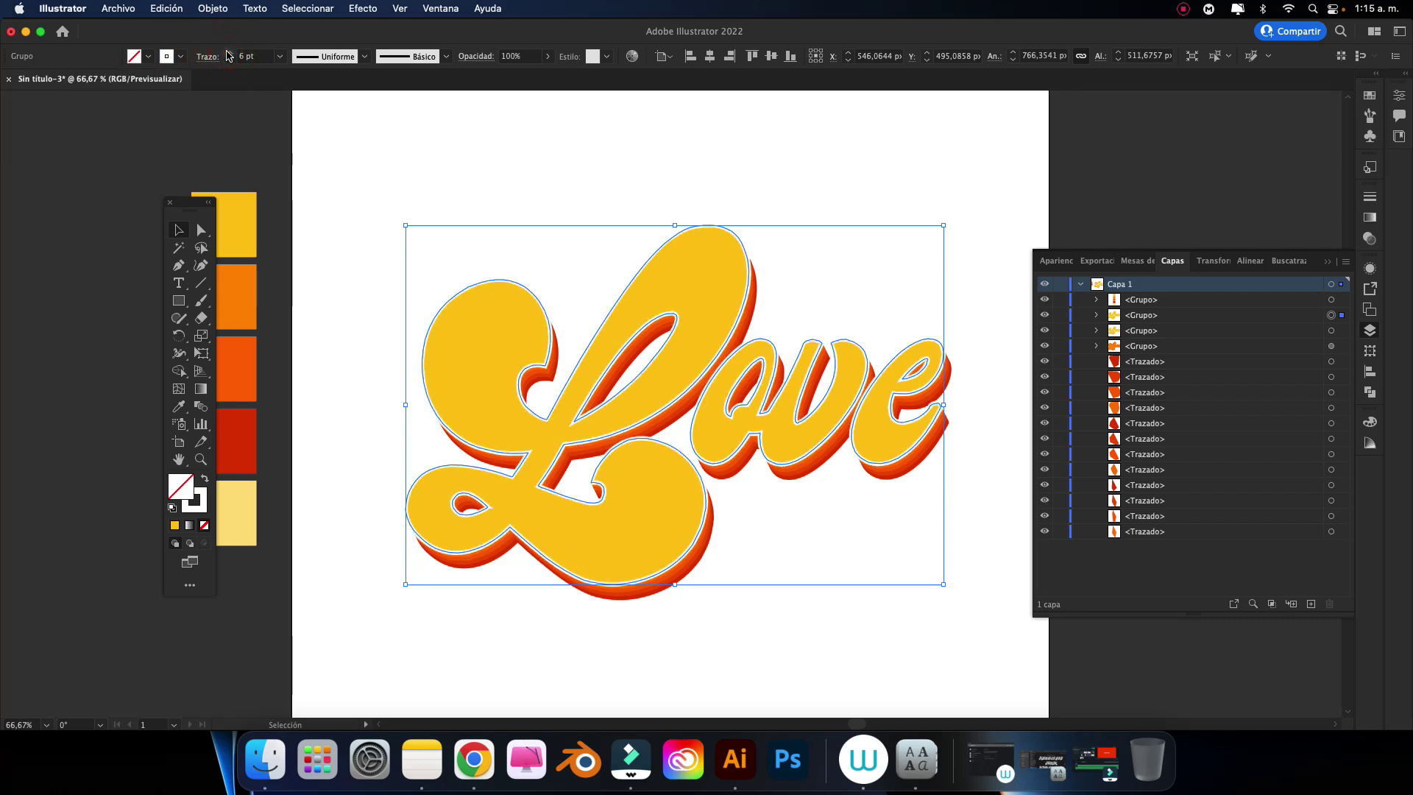
left_click(210, 59)
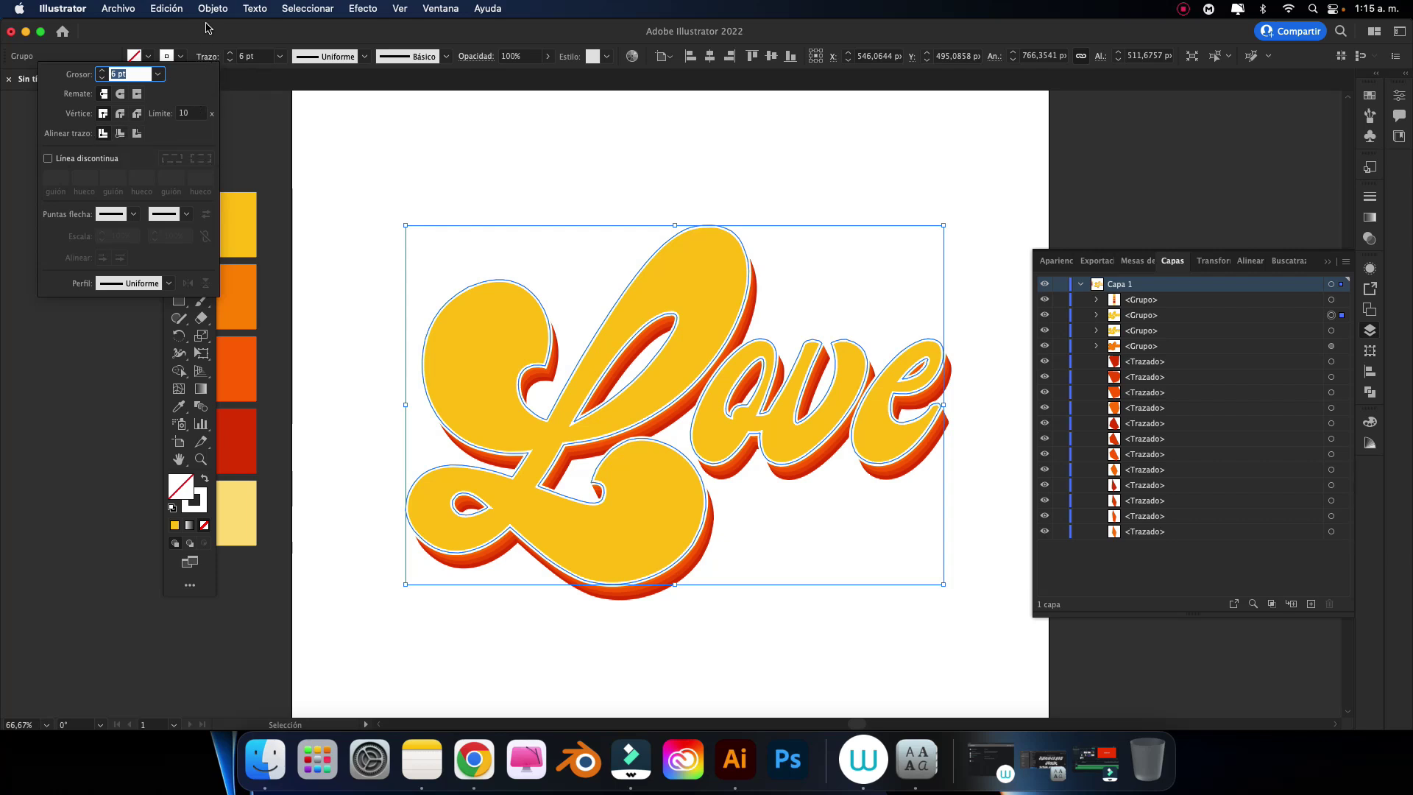
left_click(206, 57)
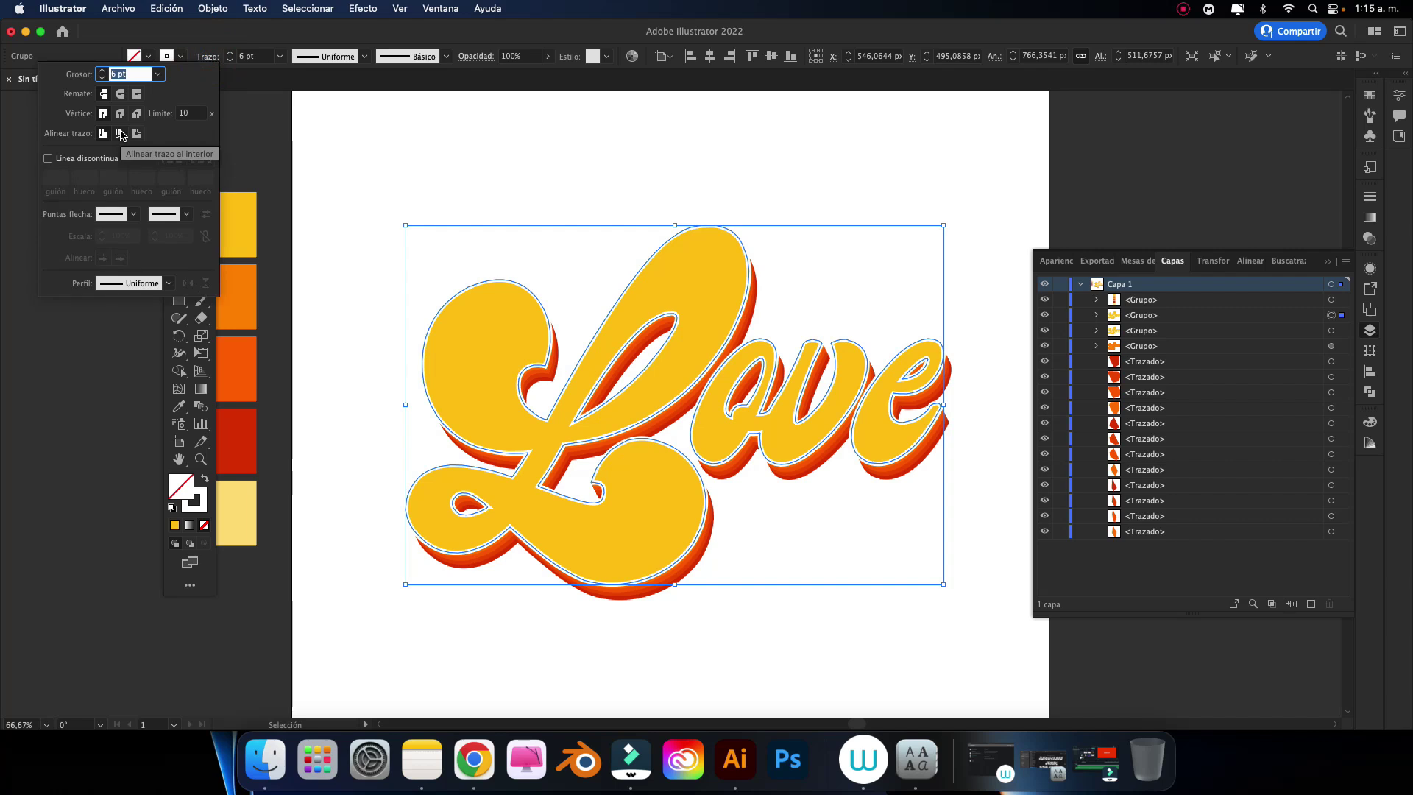
left_click(121, 134)
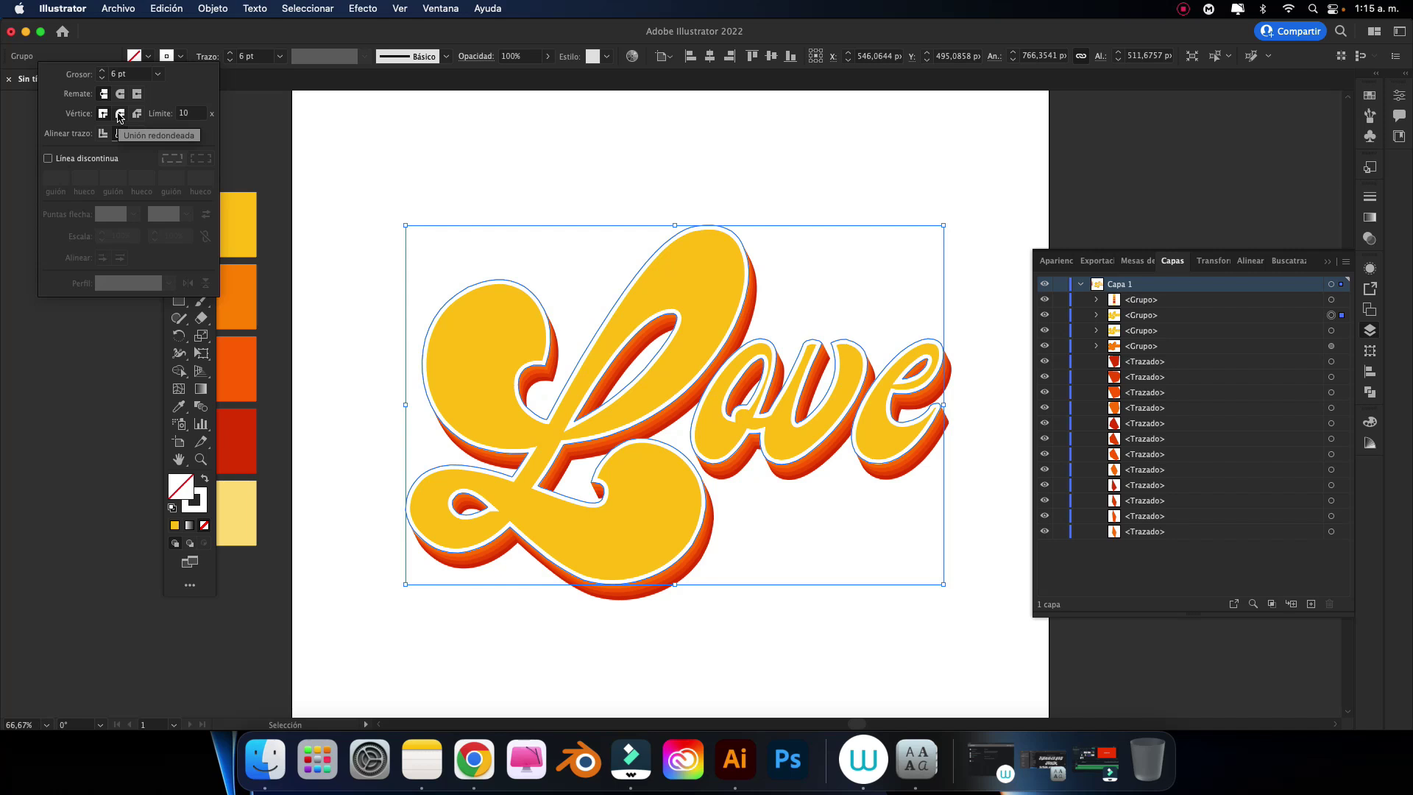
left_click(369, 138)
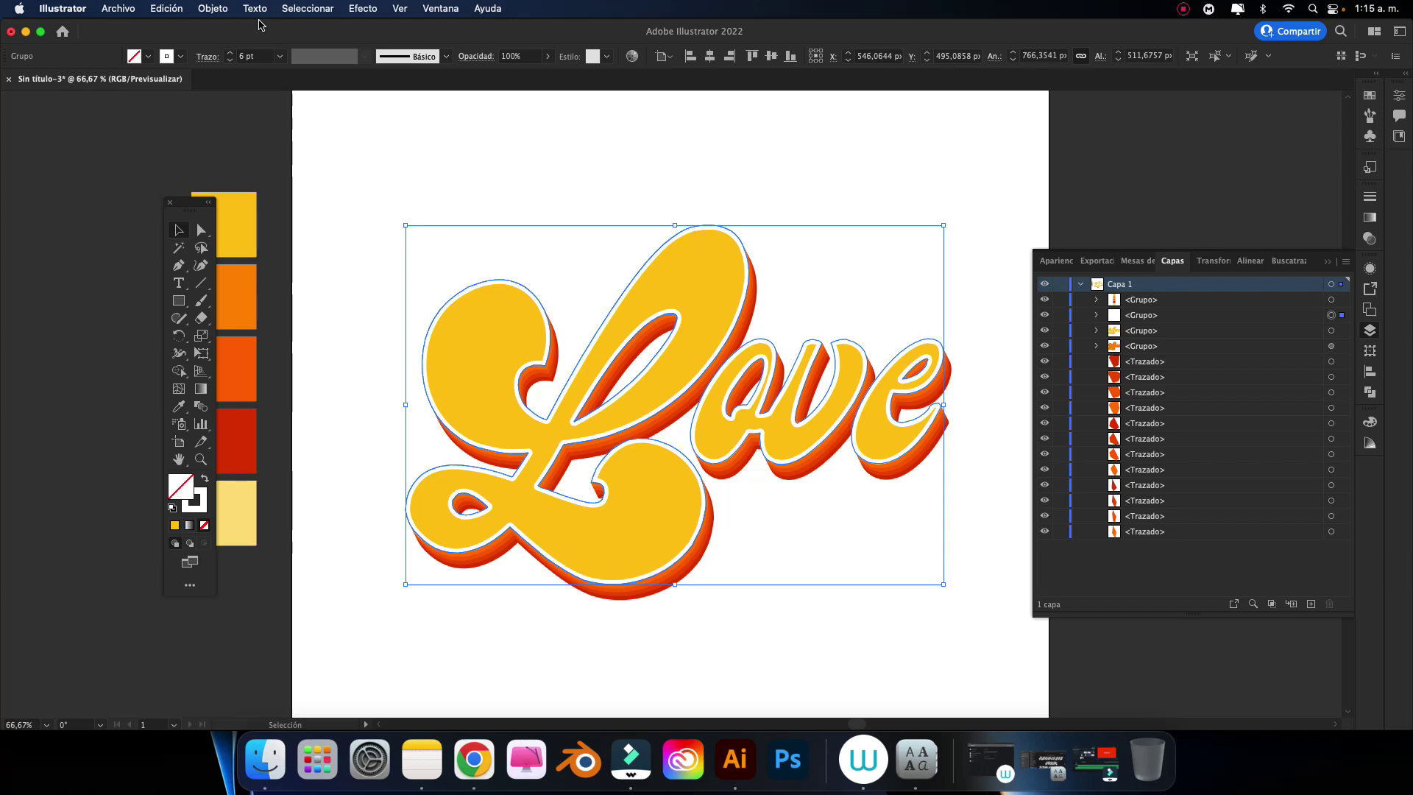
Step: Expand the white outline's appearance into filled shapes
left_click(212, 8)
left_click(254, 210)
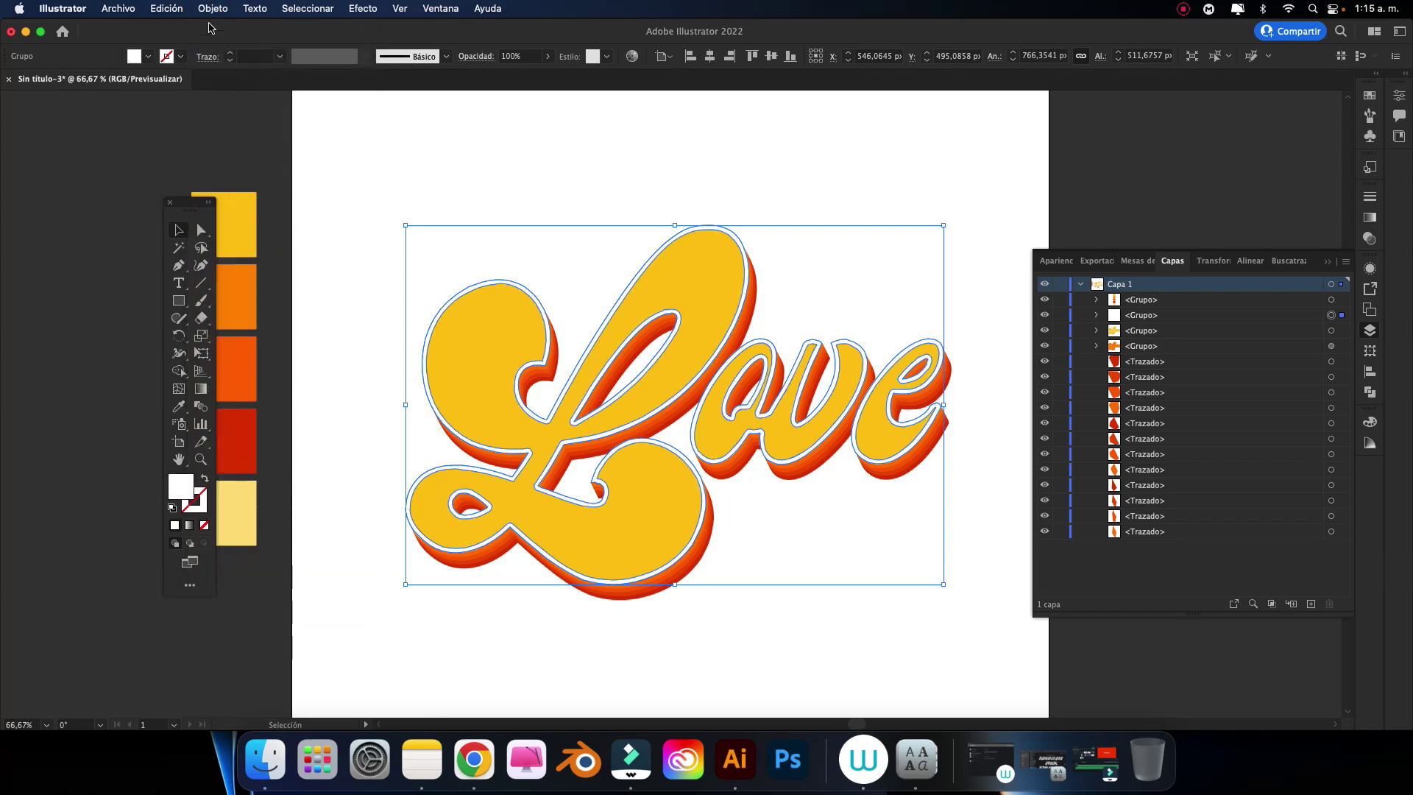
left_click(174, 7)
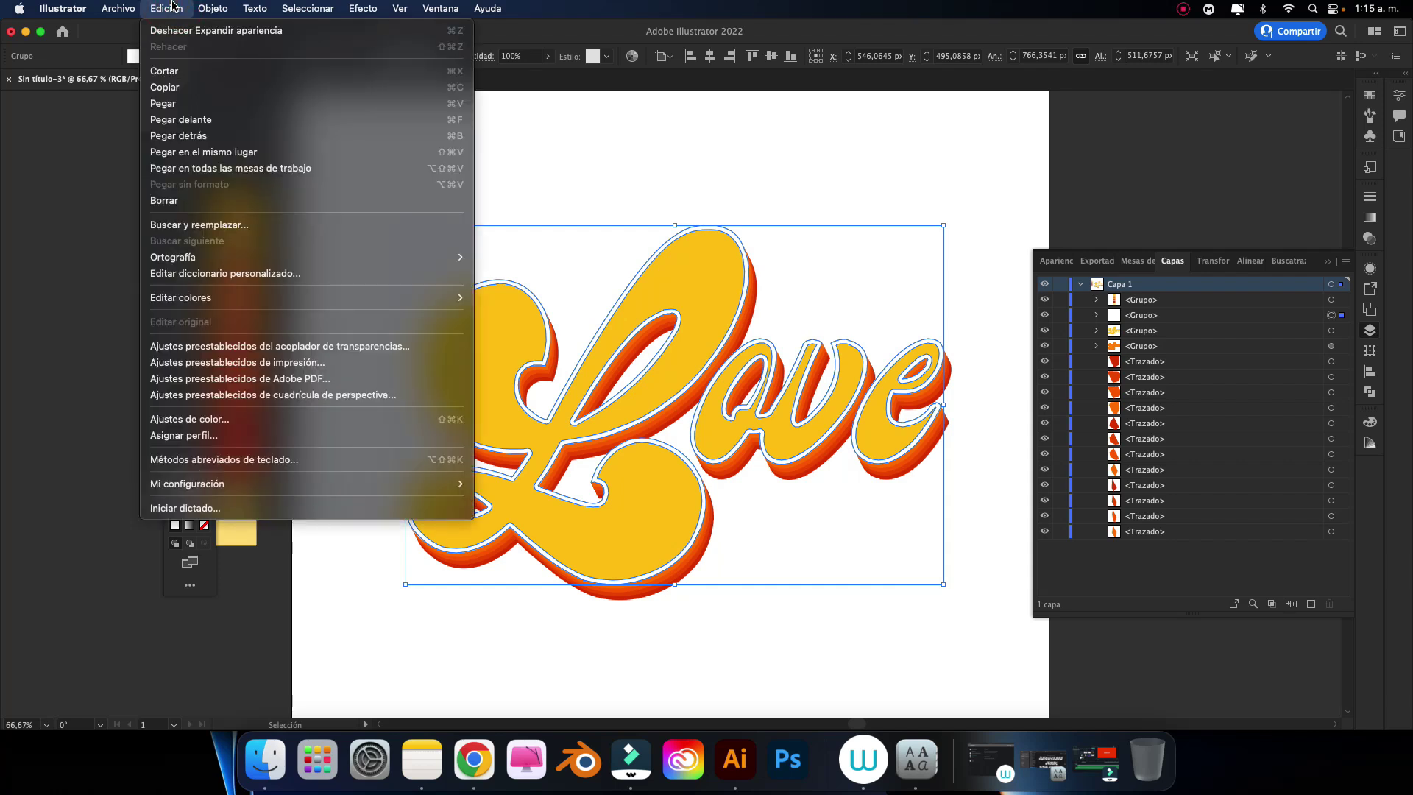
Step: Copy the white outline, paste it in back and fill it with the orange swatch
left_click(174, 86)
left_click(168, 8)
left_click(204, 138)
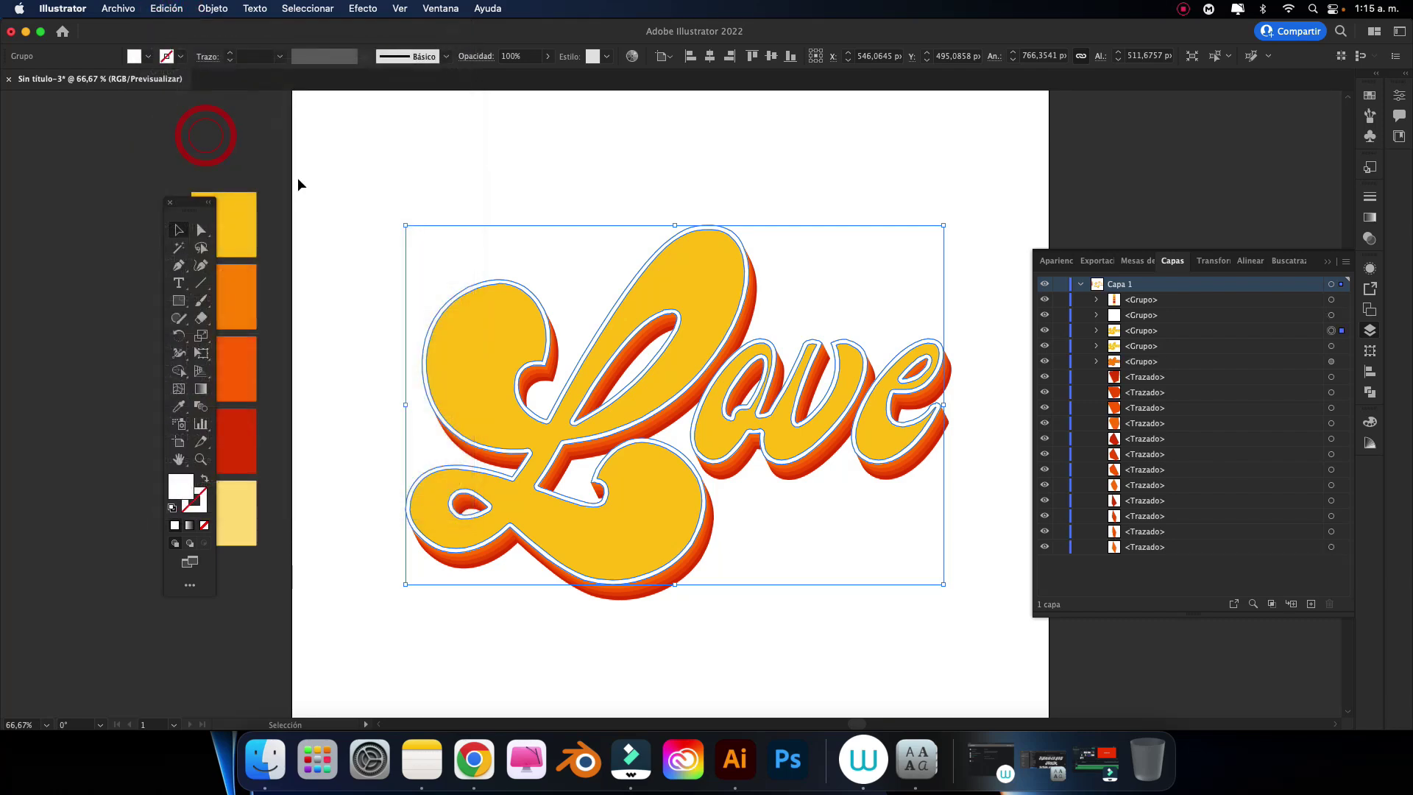
scroll(301, 179, "left", 2)
scroll(296, 179, "left", 3)
key("i")
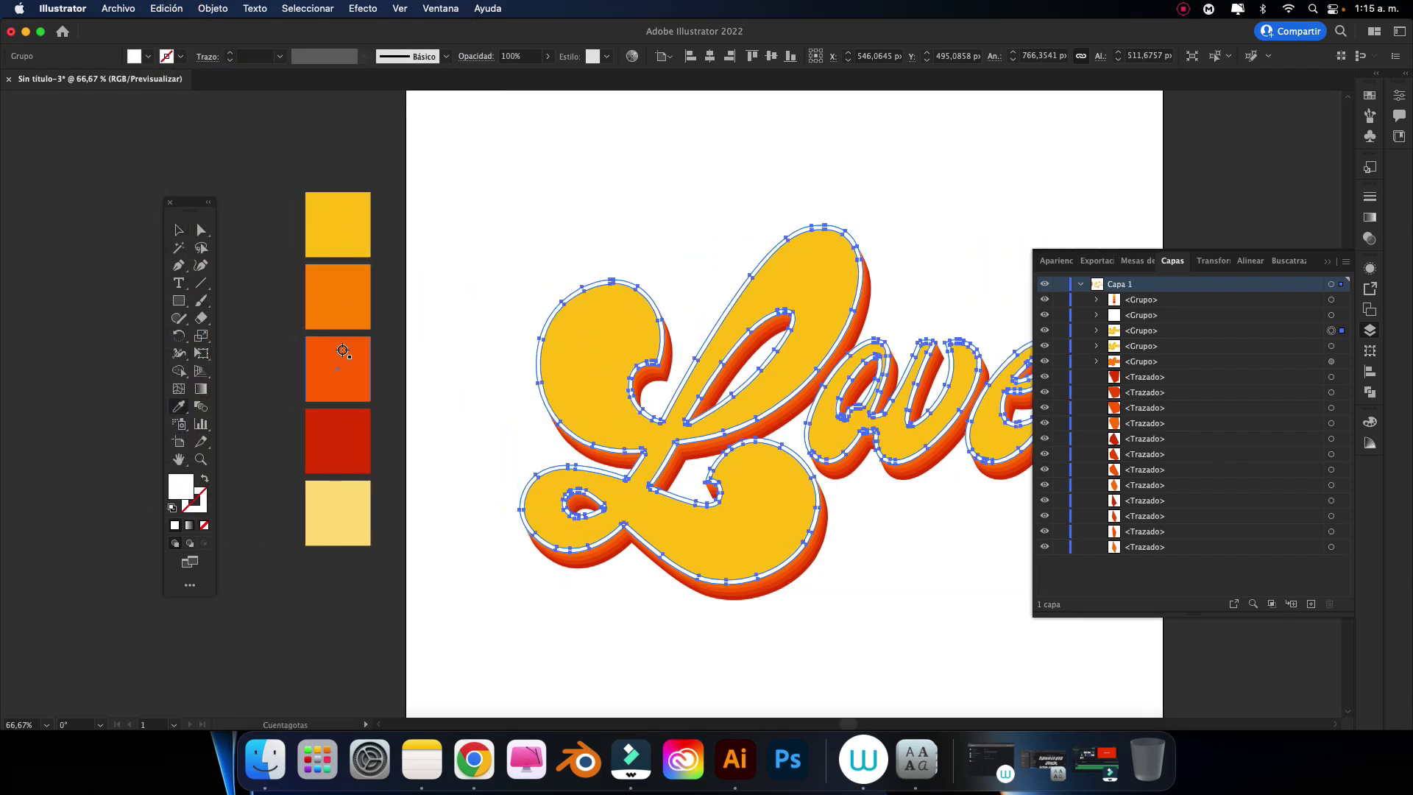
left_click(342, 351)
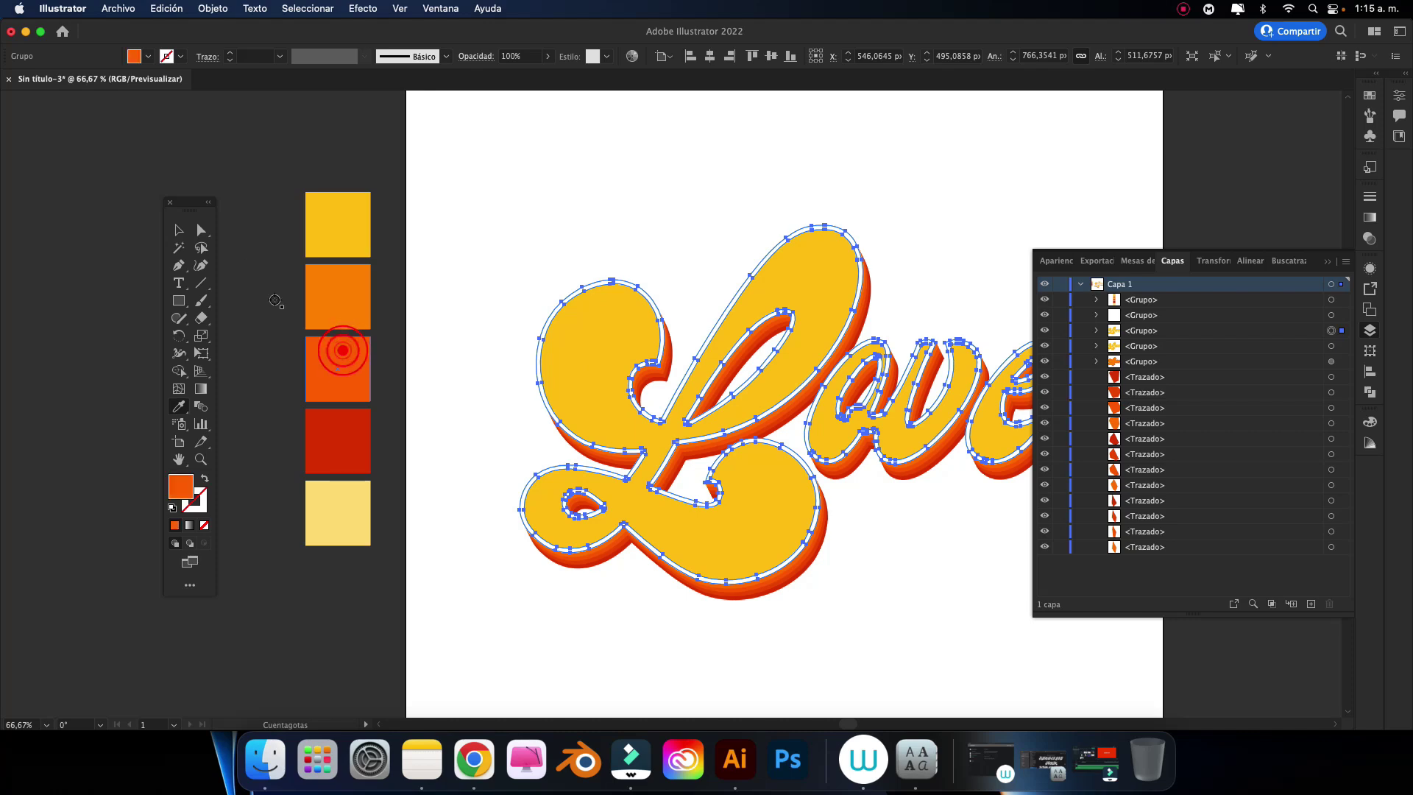
left_click(178, 230)
Step: Nudge the orange copy slightly right and down, then deselect
key("super+1")
key("super+plus")
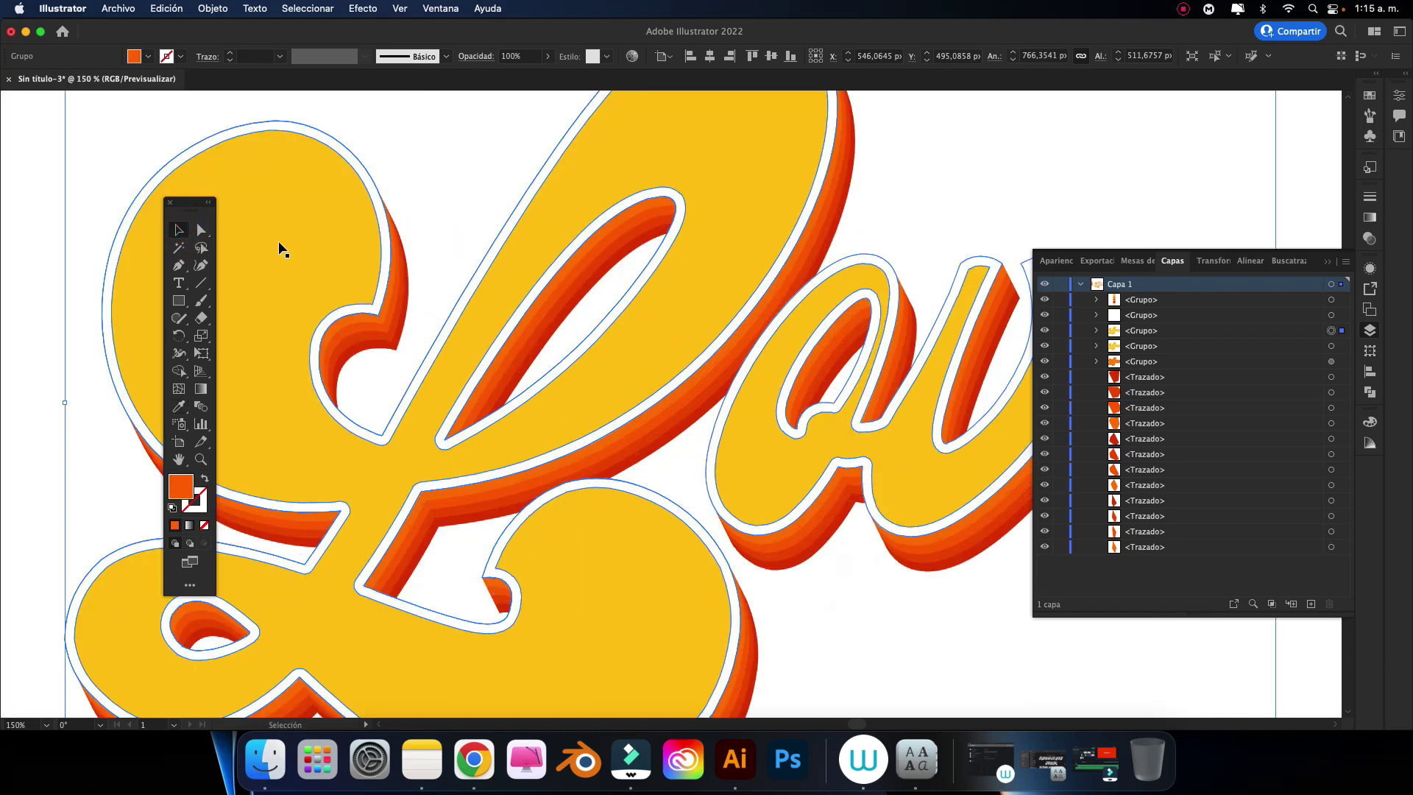
key("Right")
key("Right")
key("Right")
key("Right")
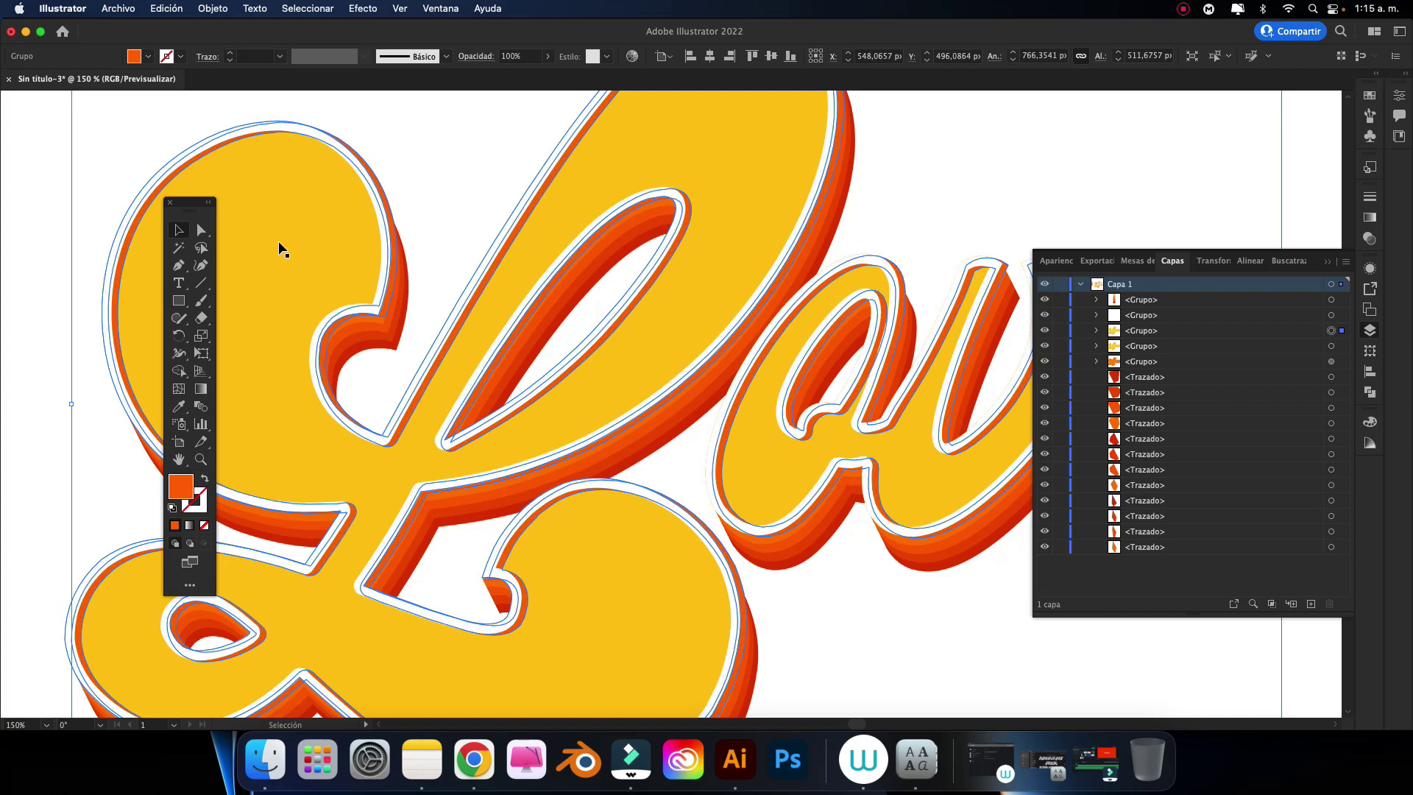
key("Right")
key("Right")
key("Right")
key("Down")
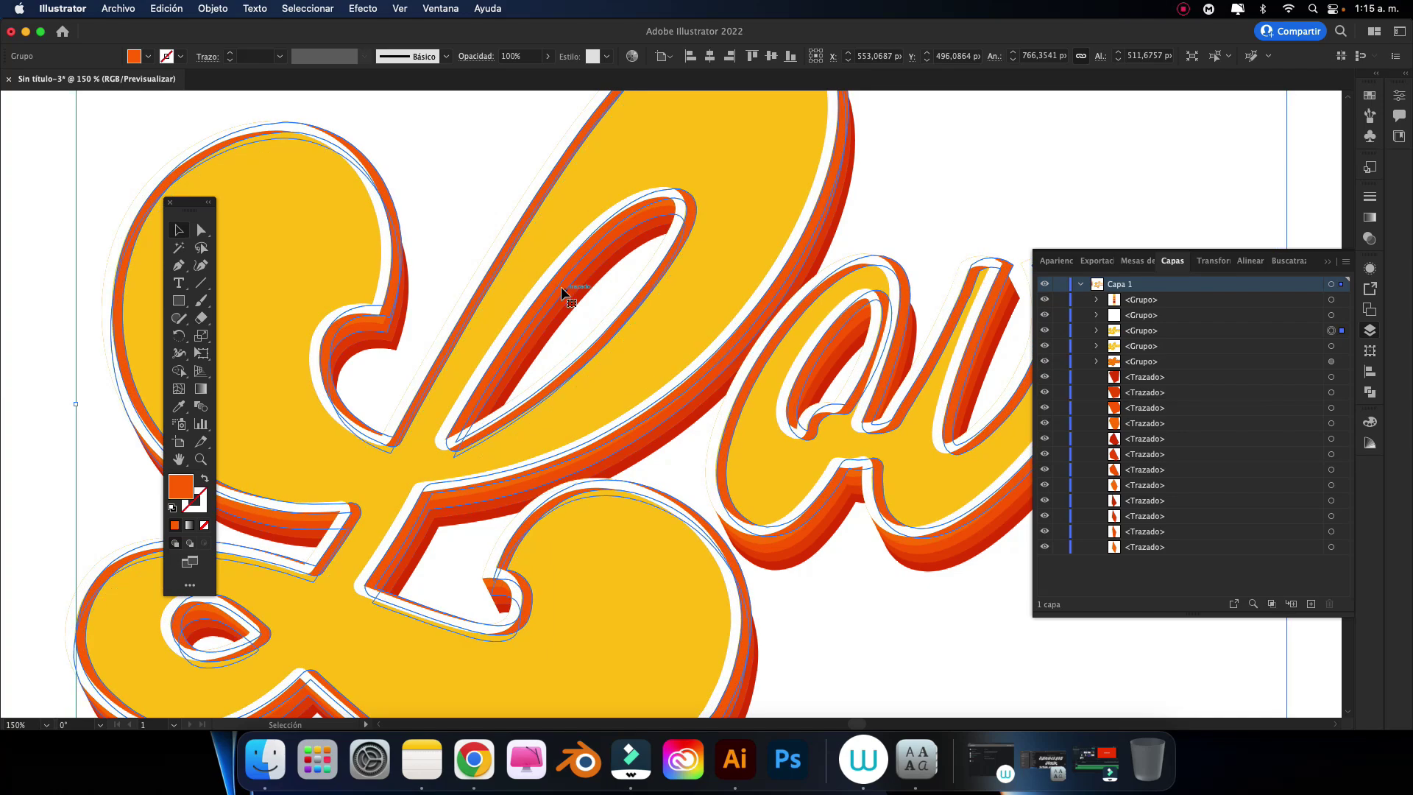
scroll(559, 290, "left", 5)
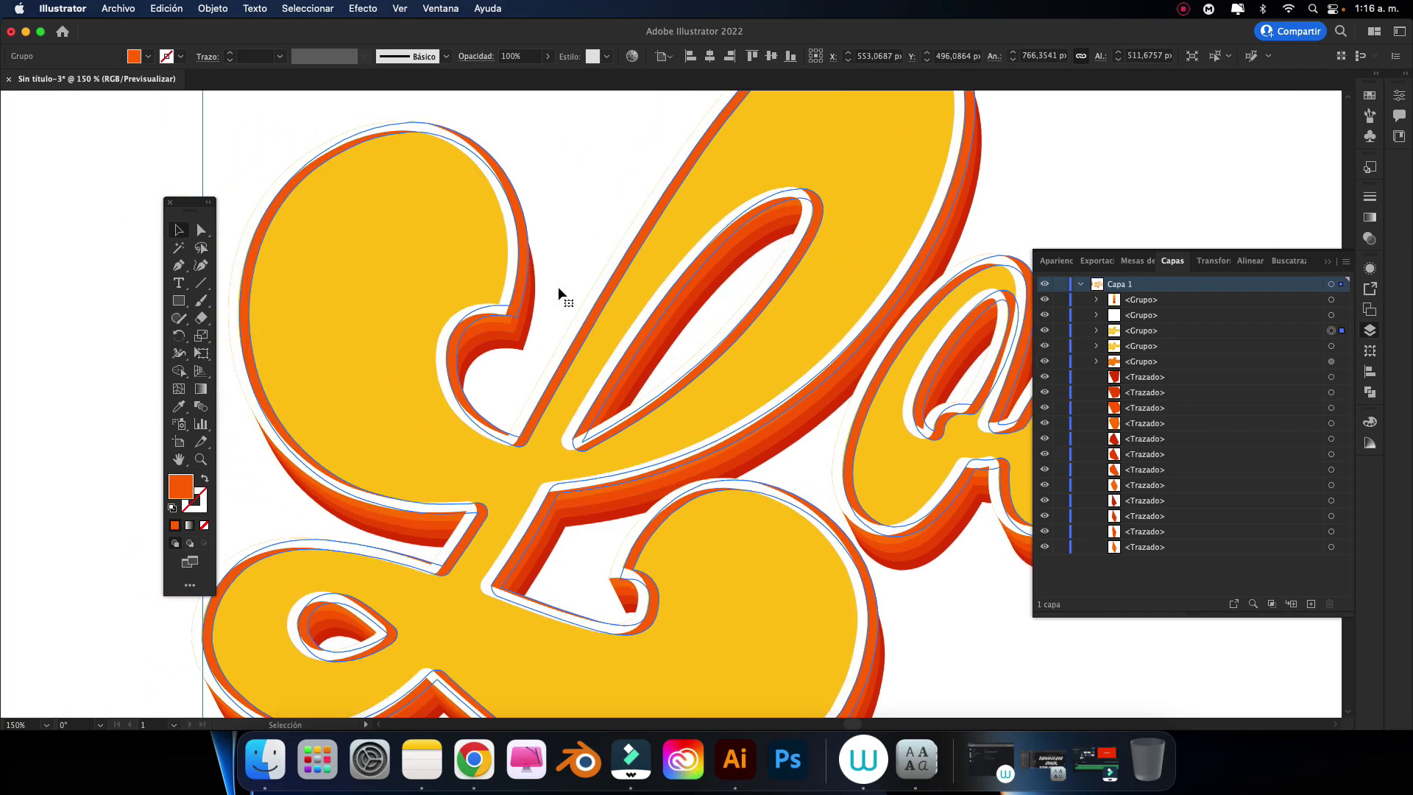
left_click(573, 233)
Step: Select the yellow letter group together with the orange offset copy
key("a")
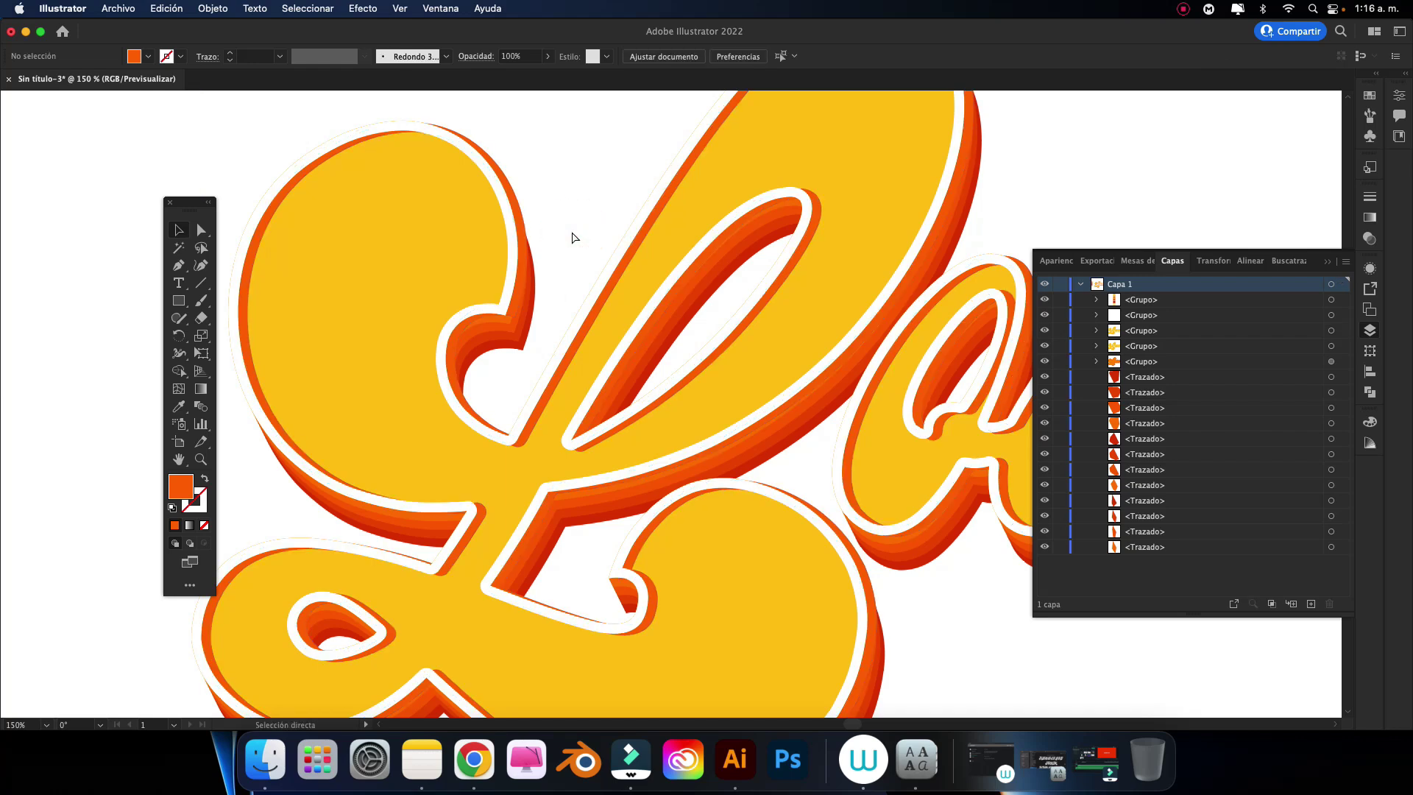
key("h")
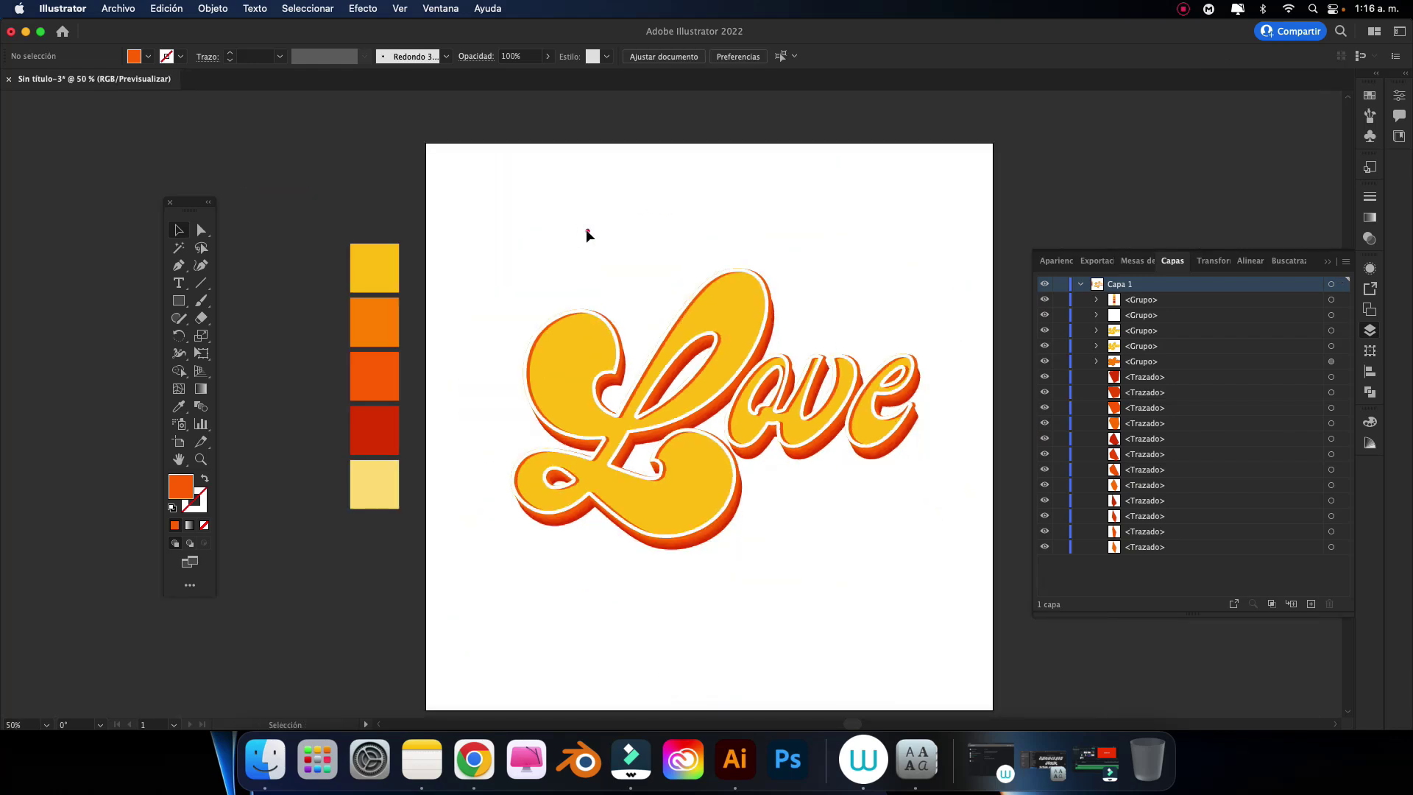
left_click(586, 228)
scroll(586, 236, "up", 5)
scroll(561, 240, "left", 3)
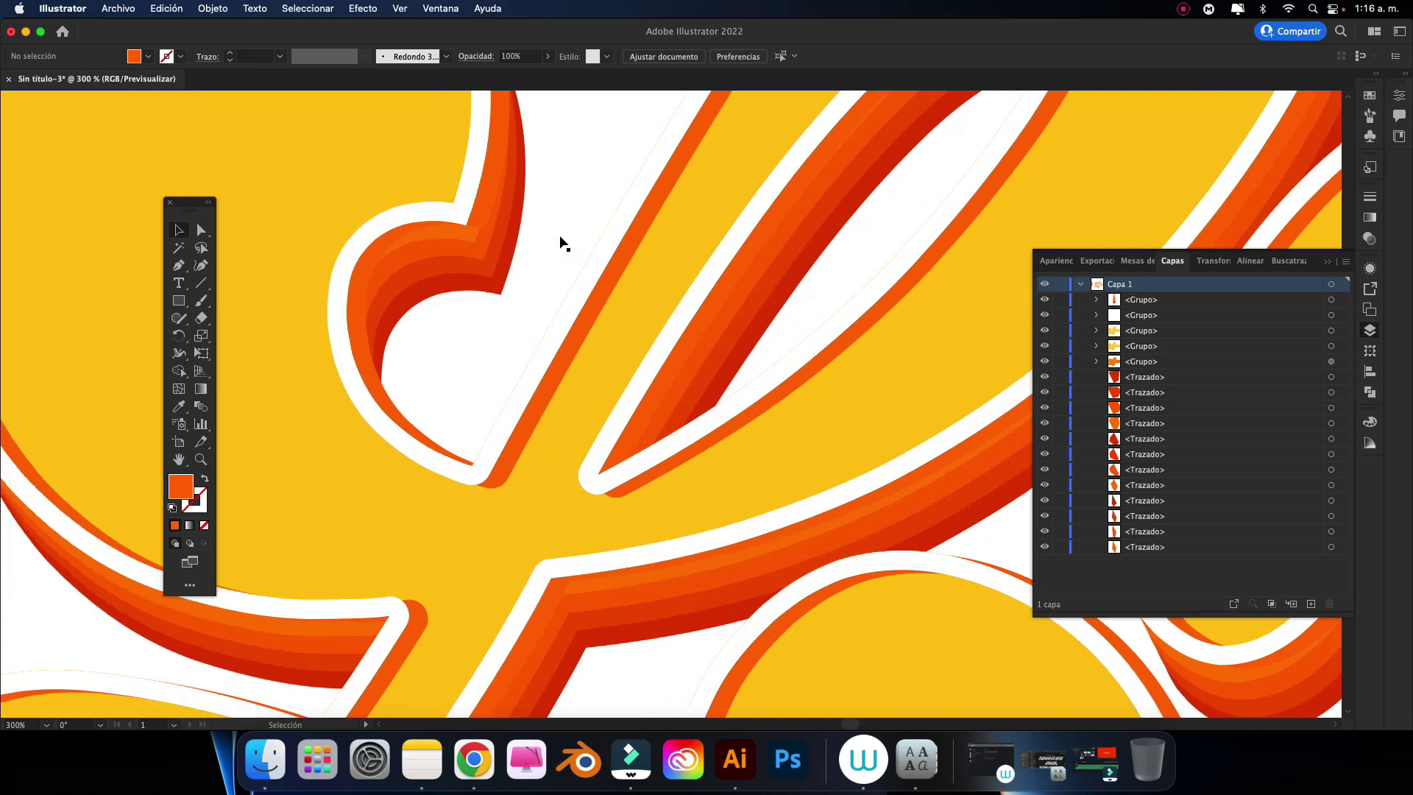
key("v")
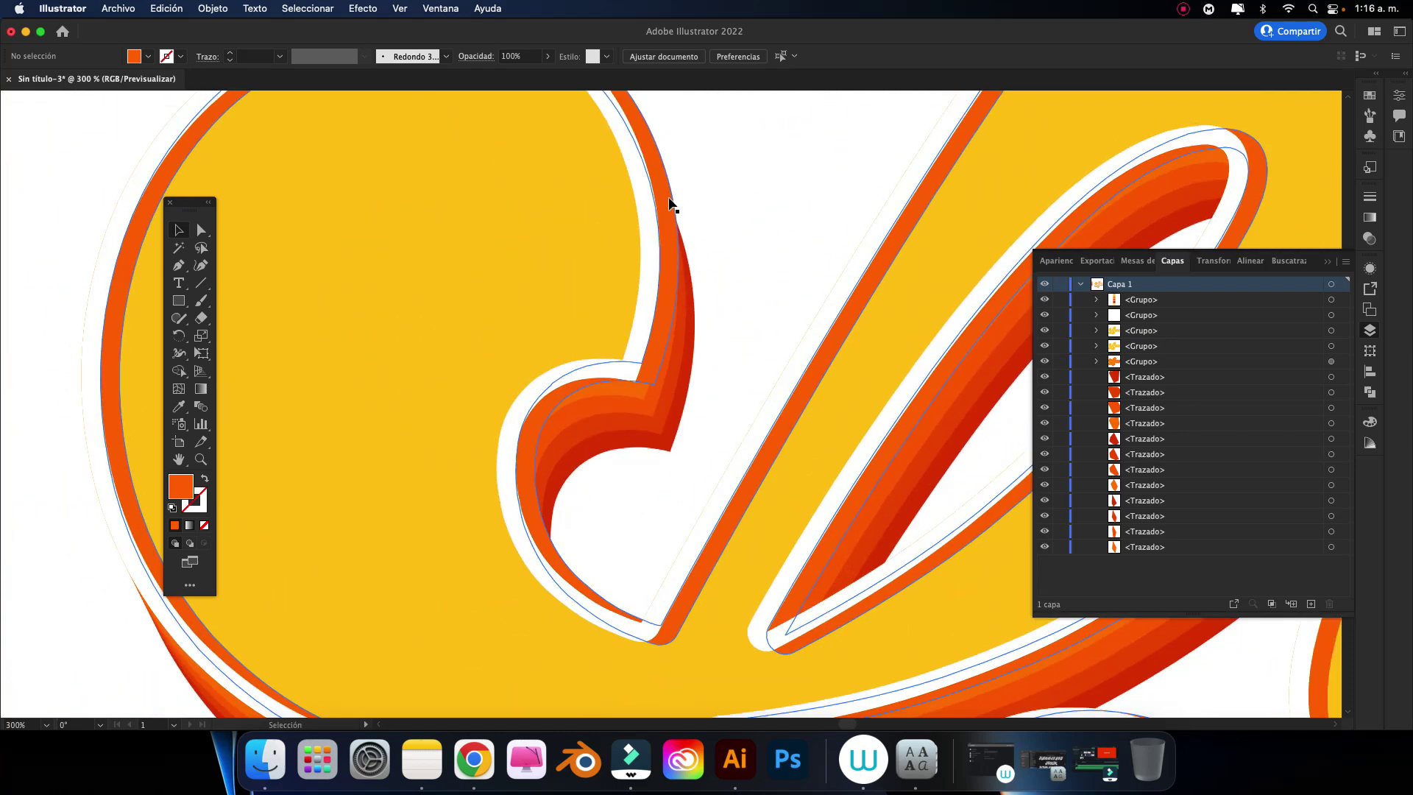
left_click(668, 195)
scroll(670, 202, "left", 3)
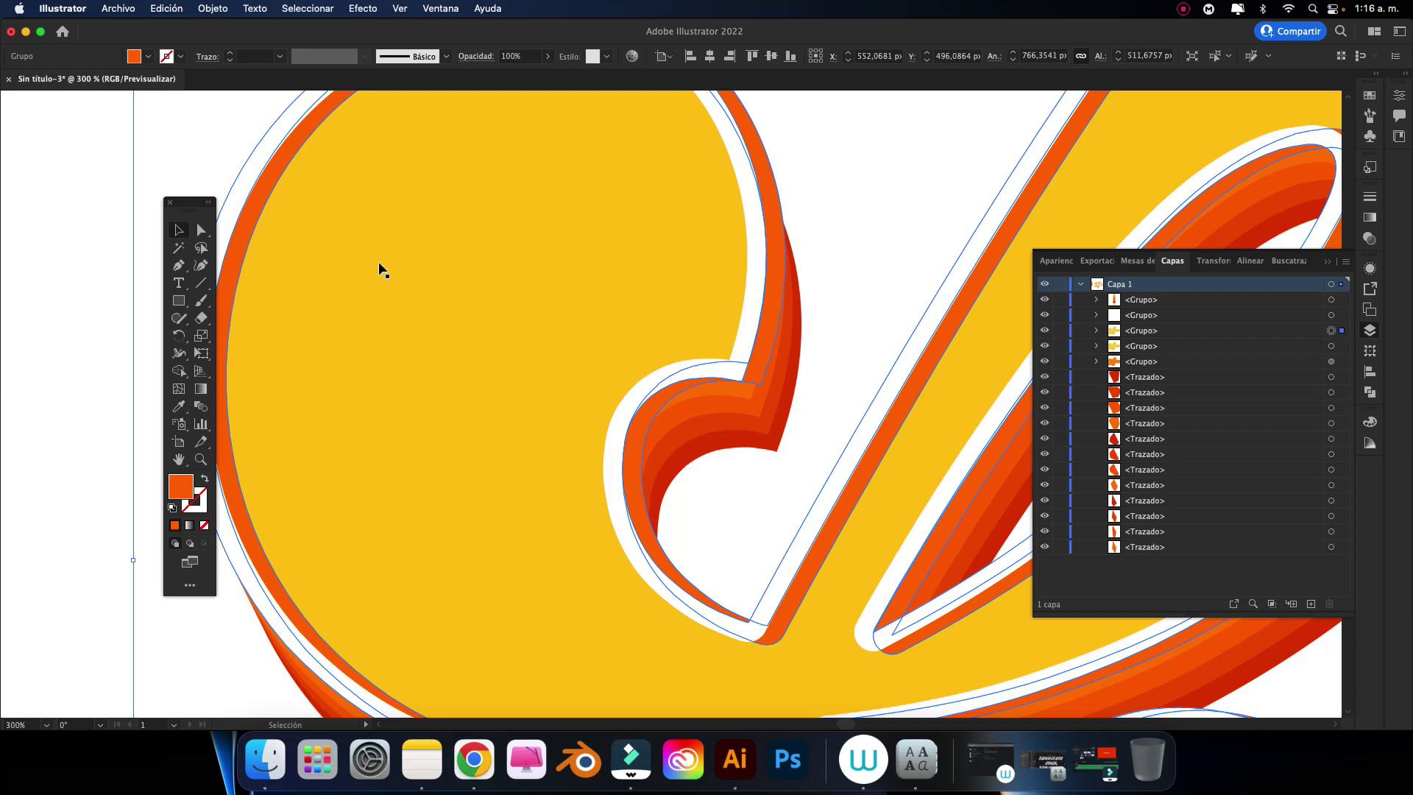
scroll(480, 275, "up", 1)
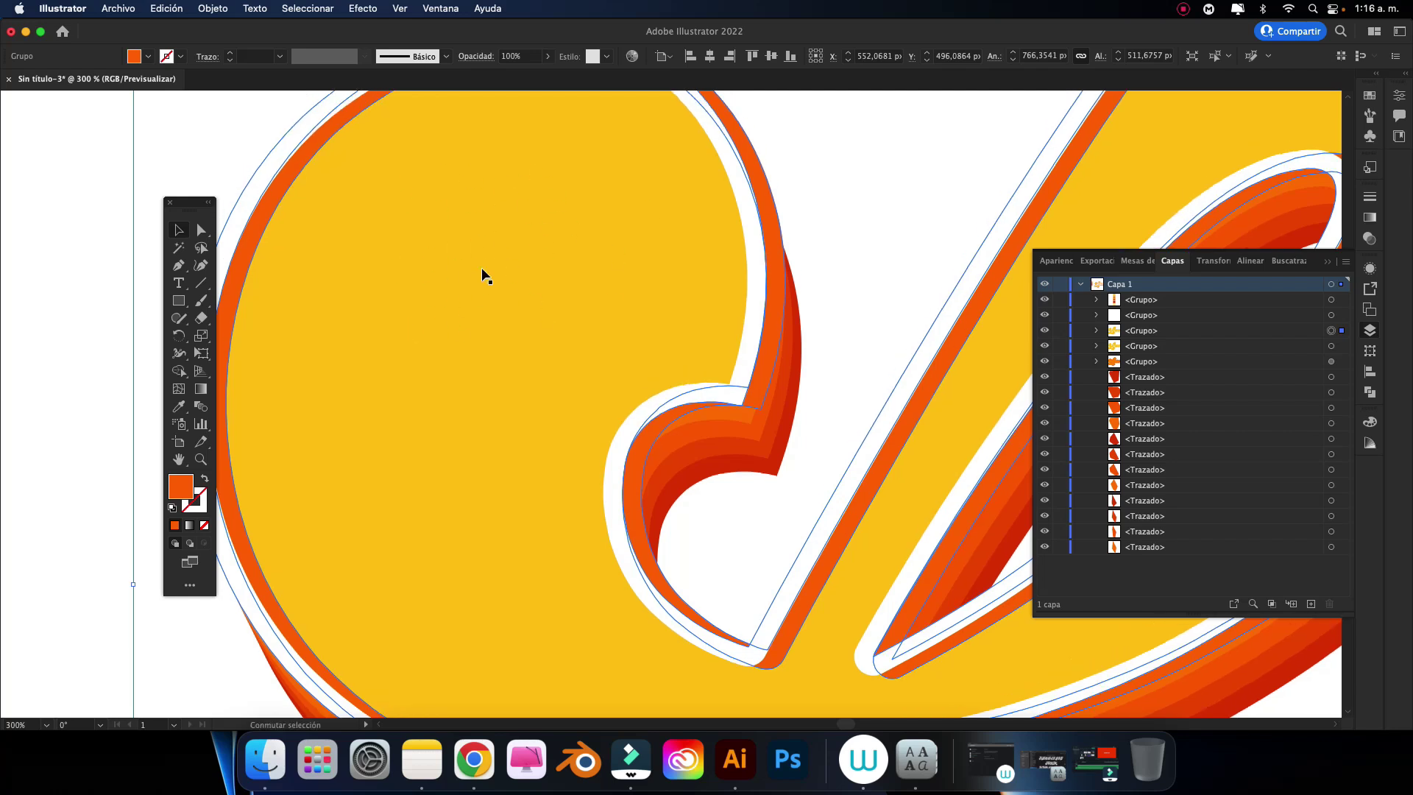
left_click(479, 279, "shift")
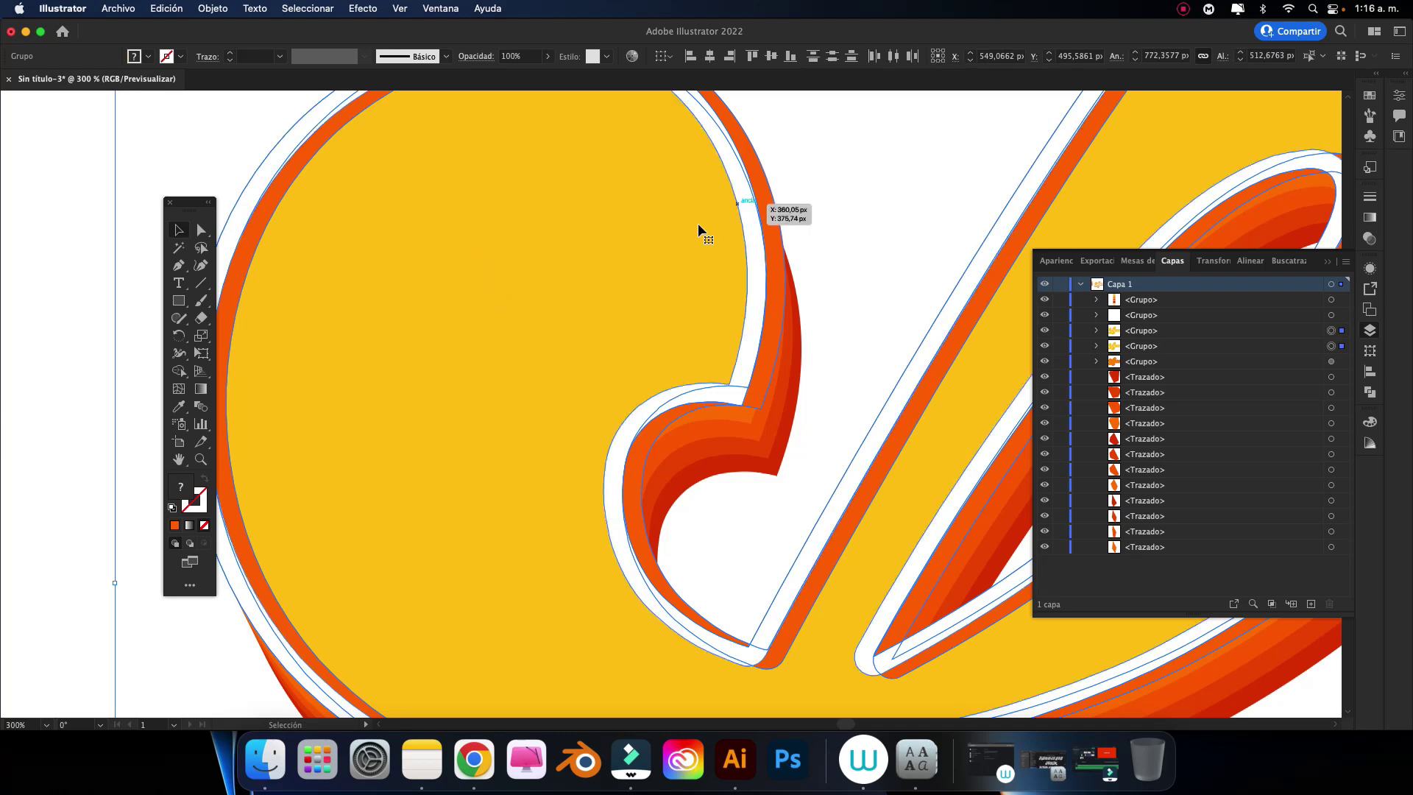
scroll(697, 223, "up", 5)
Step: Merge the ring, notch and sliver pieces around the L with Shape Builder
left_click(179, 371)
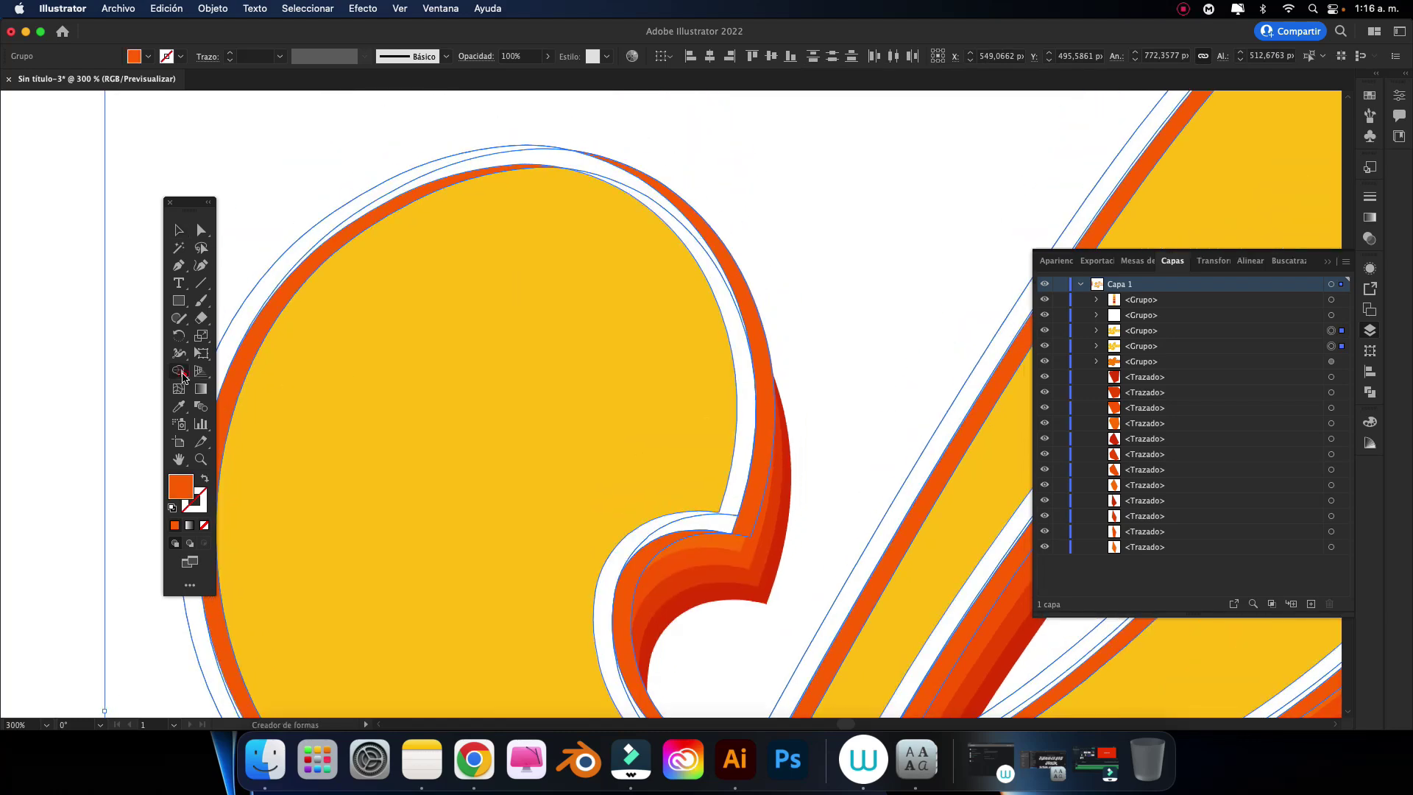
left_click(761, 360)
scroll(739, 463, "down", 5)
left_click(735, 463)
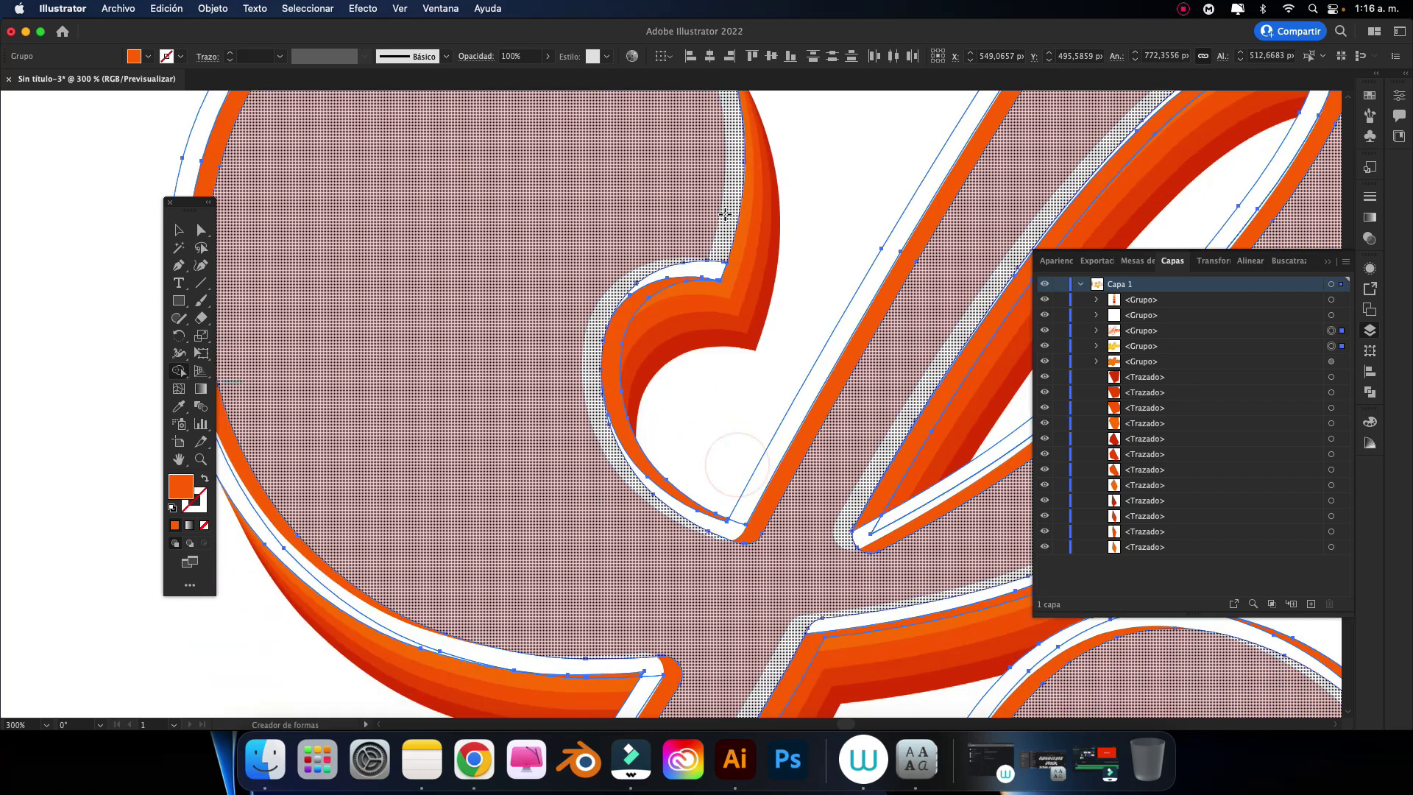
left_click(621, 309)
left_click_drag(504, 355, 757, 365)
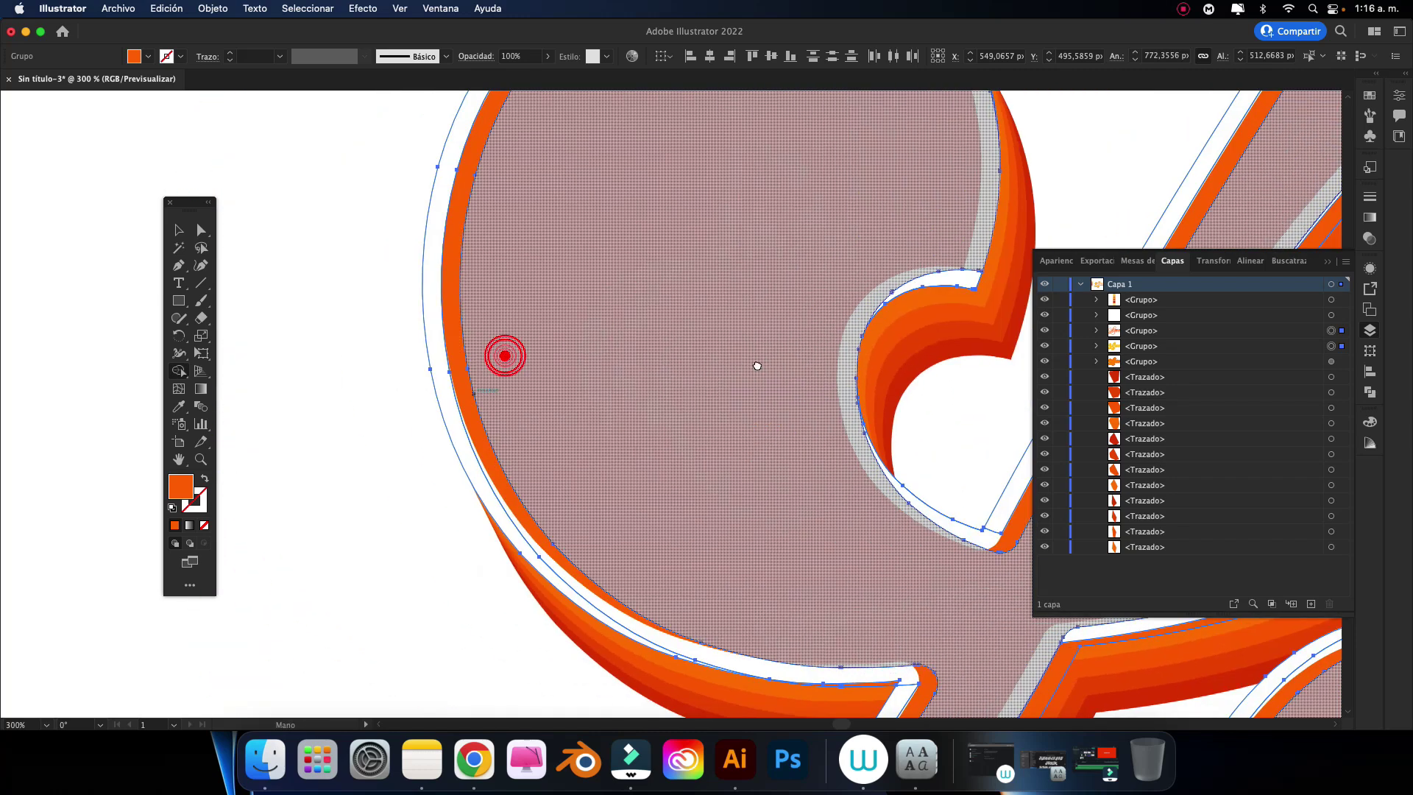
left_click_drag(759, 465, 648, 265)
left_click_drag(723, 488, 668, 420)
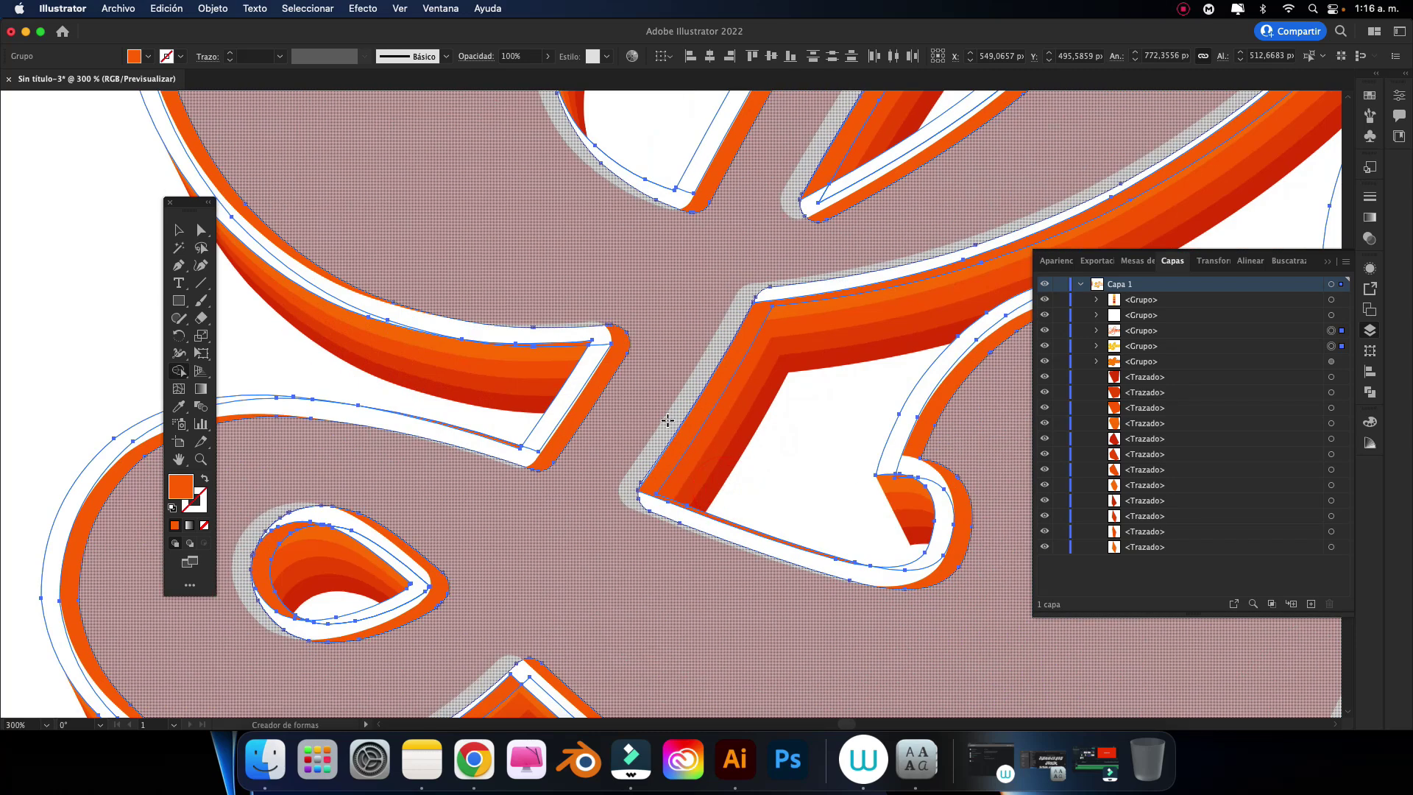
scroll(666, 420, "left", 3)
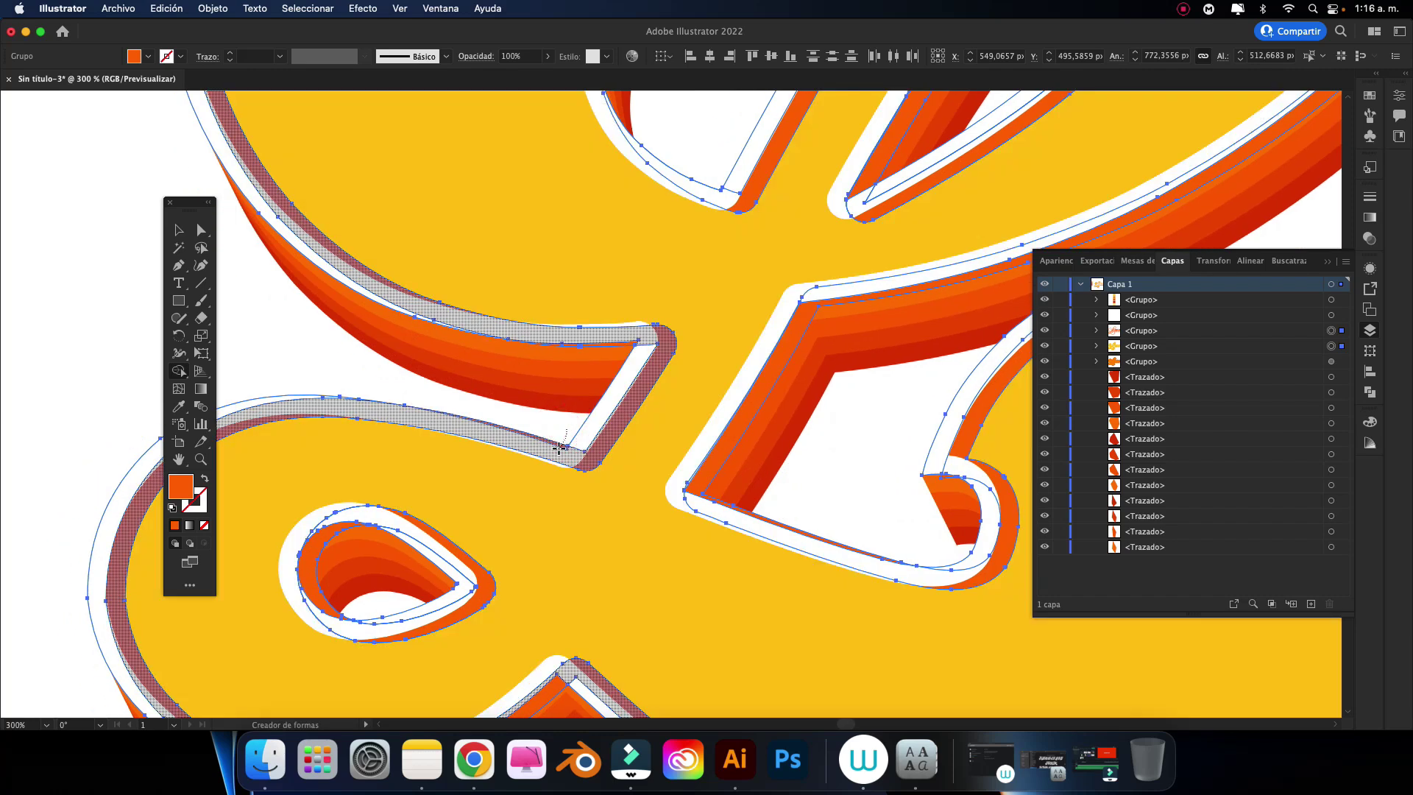
left_click(559, 447)
left_click_drag(743, 469, 741, 322)
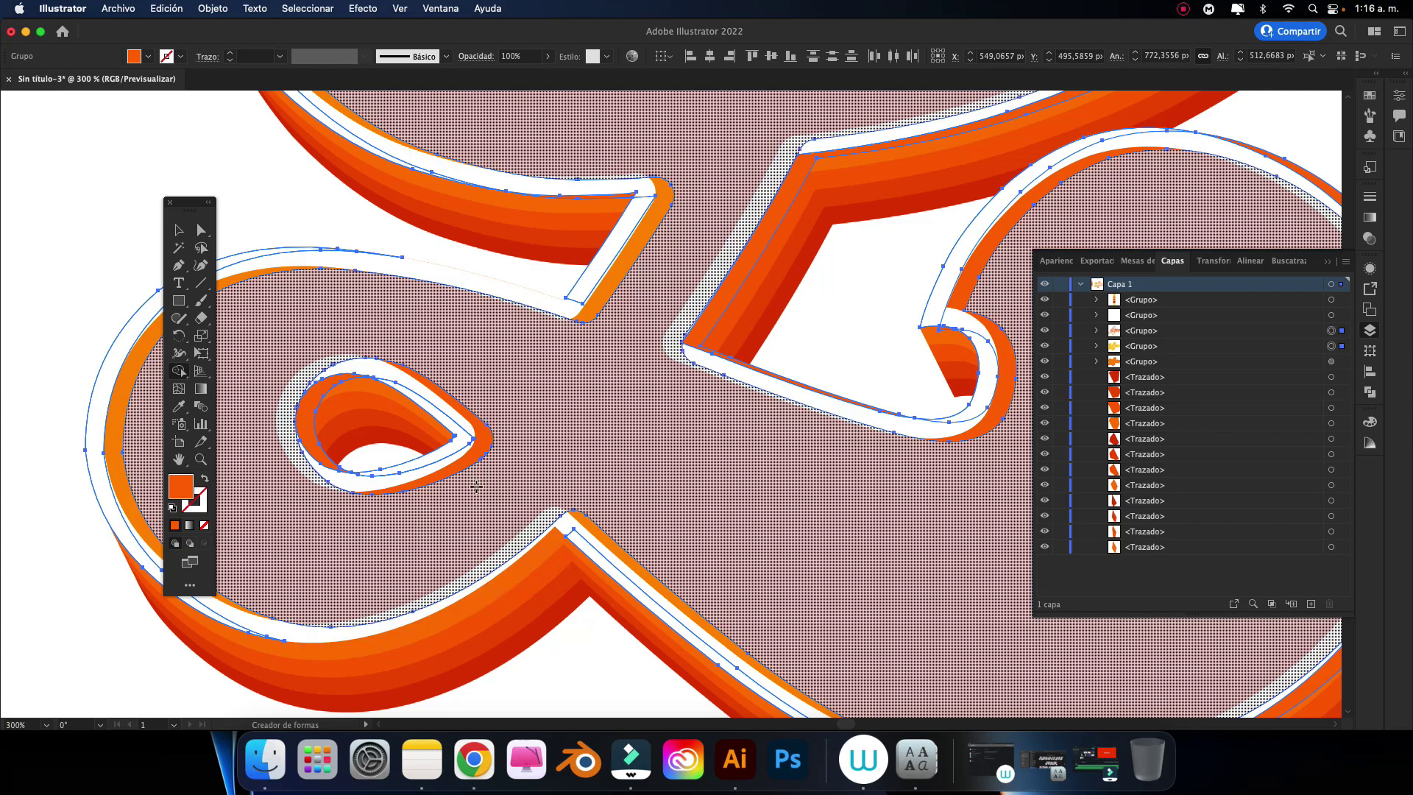
left_click(314, 413)
left_click_drag(701, 404, 541, 565)
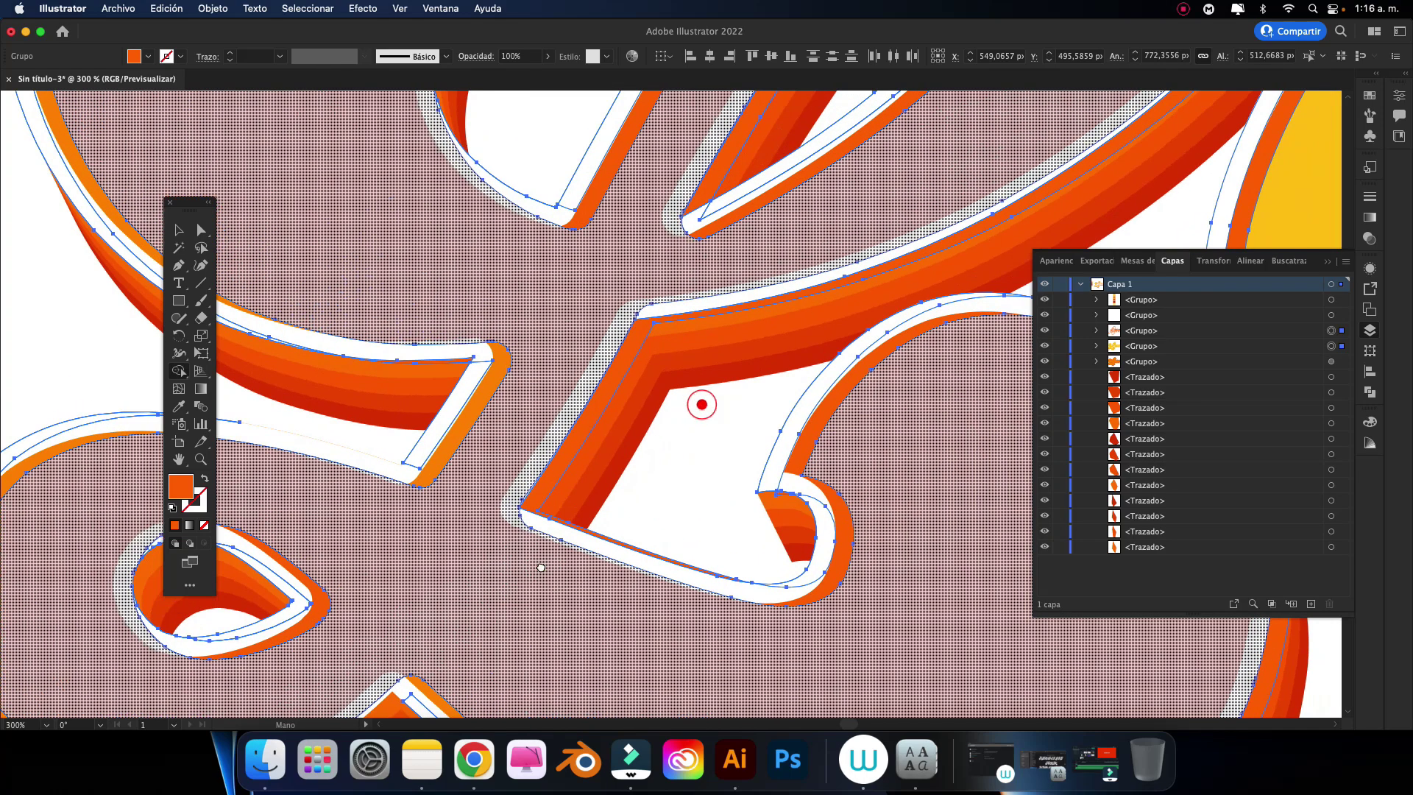
left_click(634, 401)
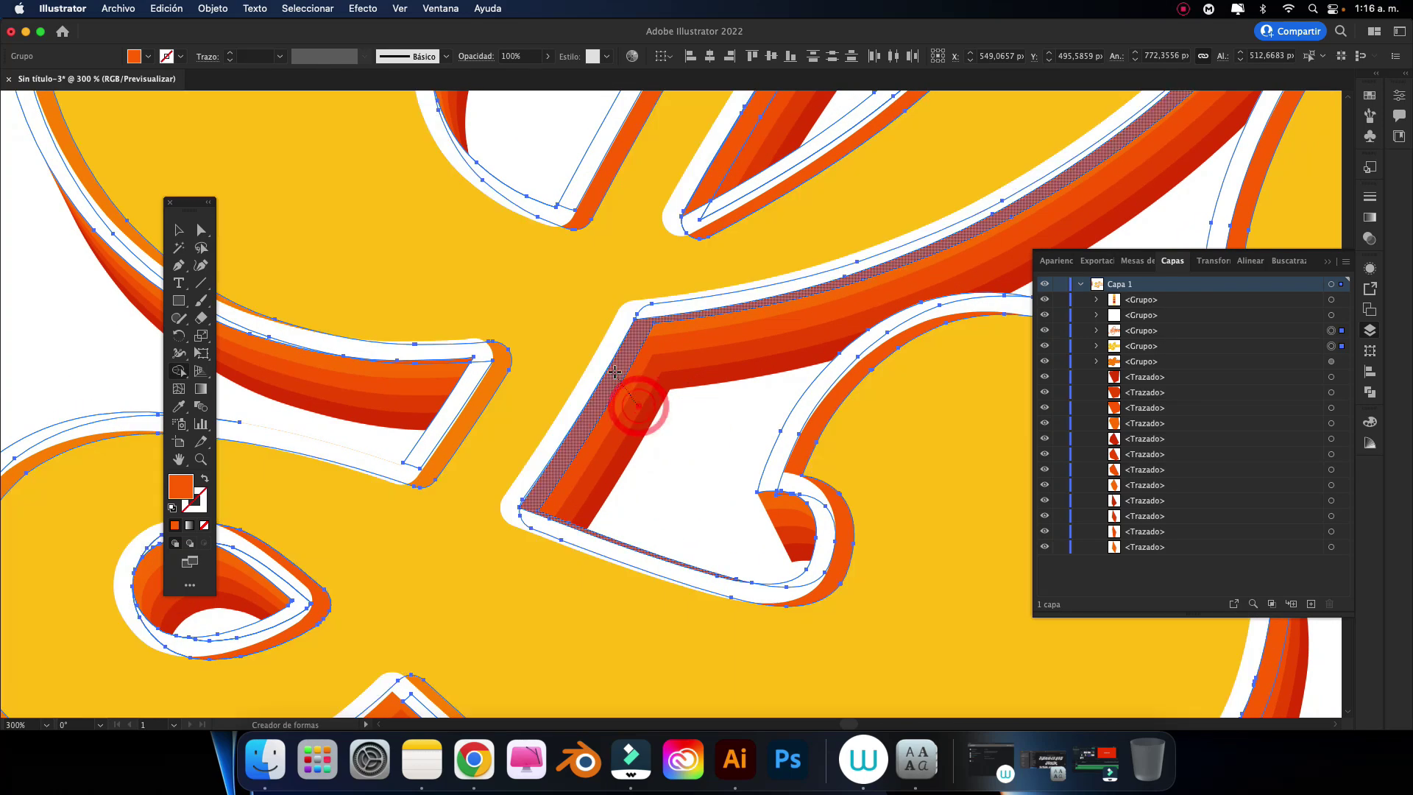
left_click_drag(809, 351, 708, 395)
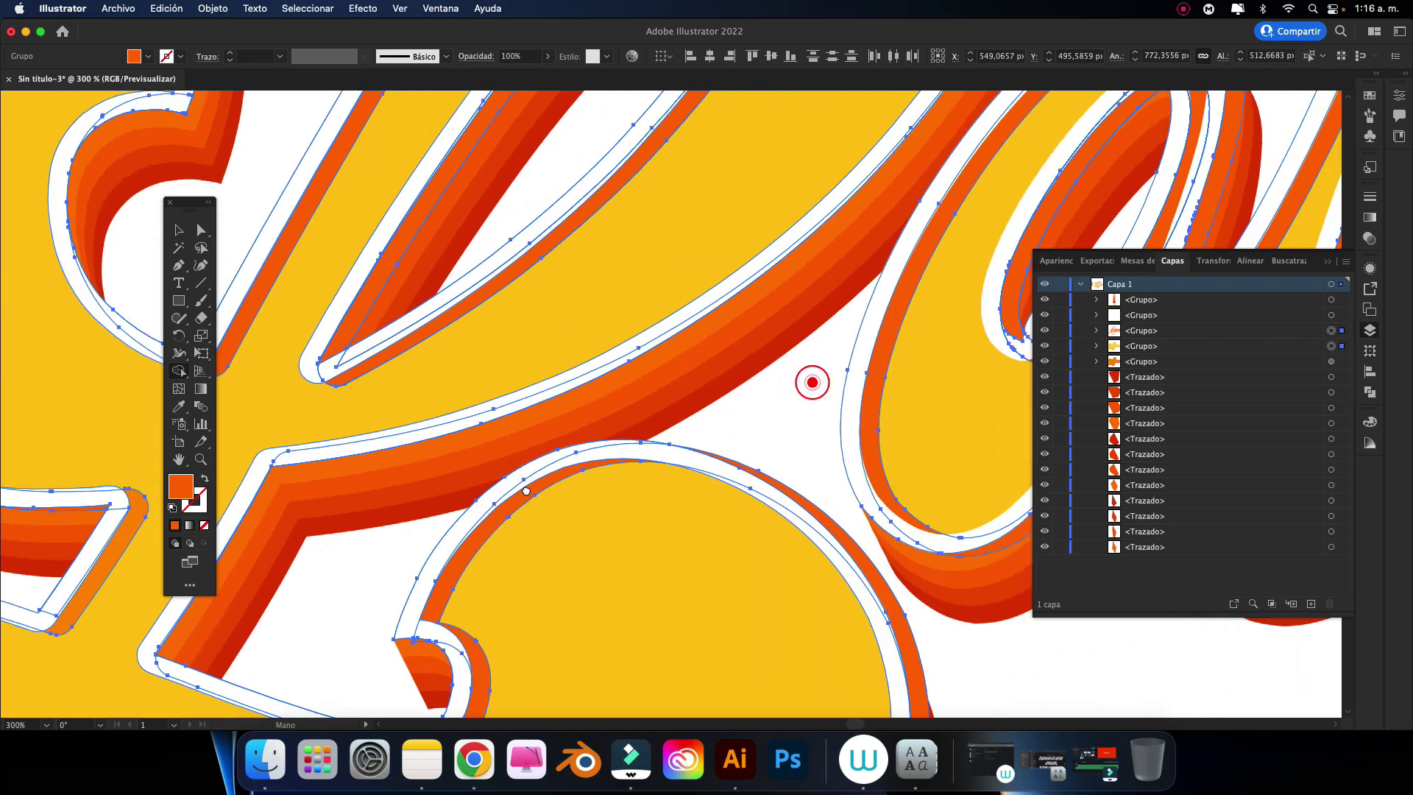
left_click_drag(810, 381, 515, 407)
left_click(776, 404)
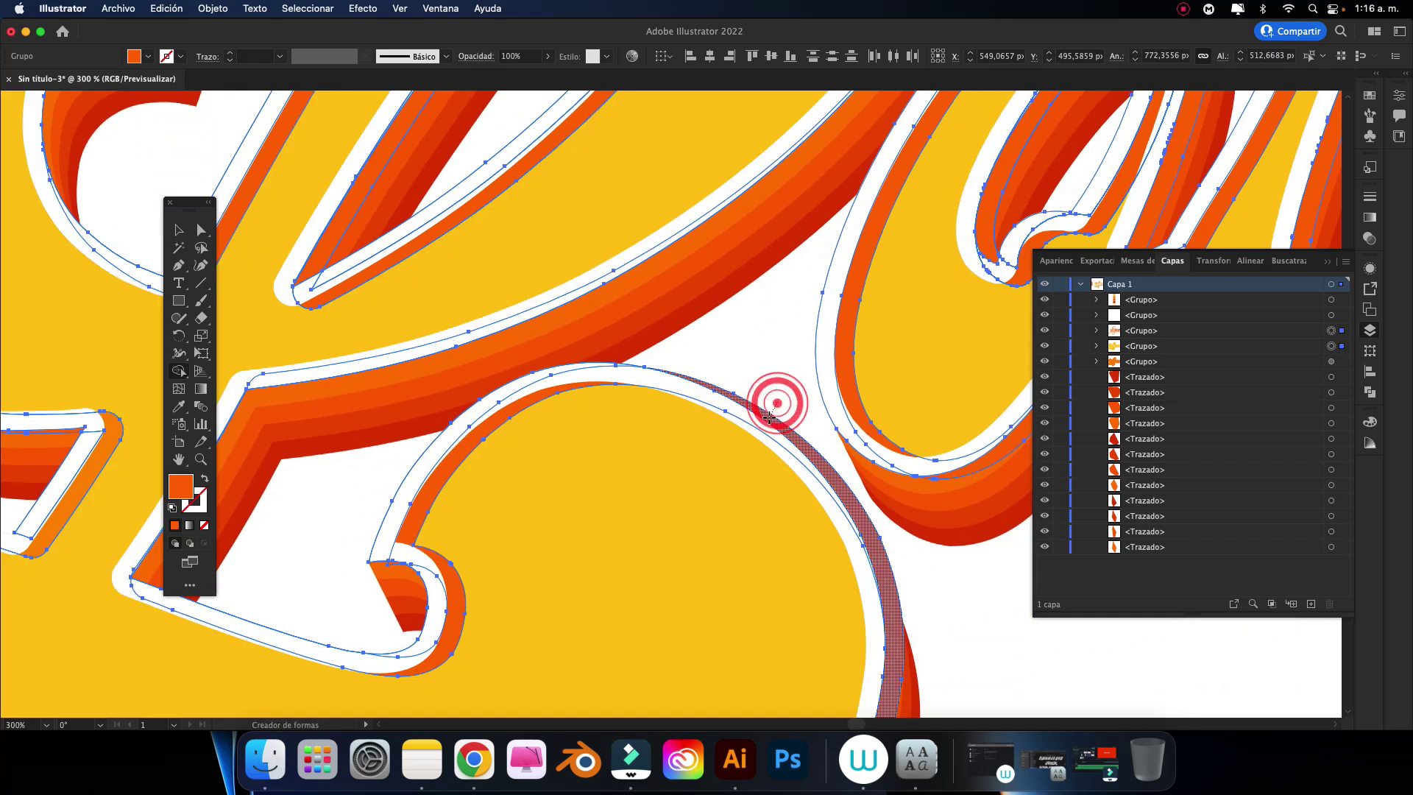
Step: Merge the remaining outline slivers around the o, v and e
left_click_drag(956, 296, 817, 430)
left_click_drag(886, 510, 713, 533)
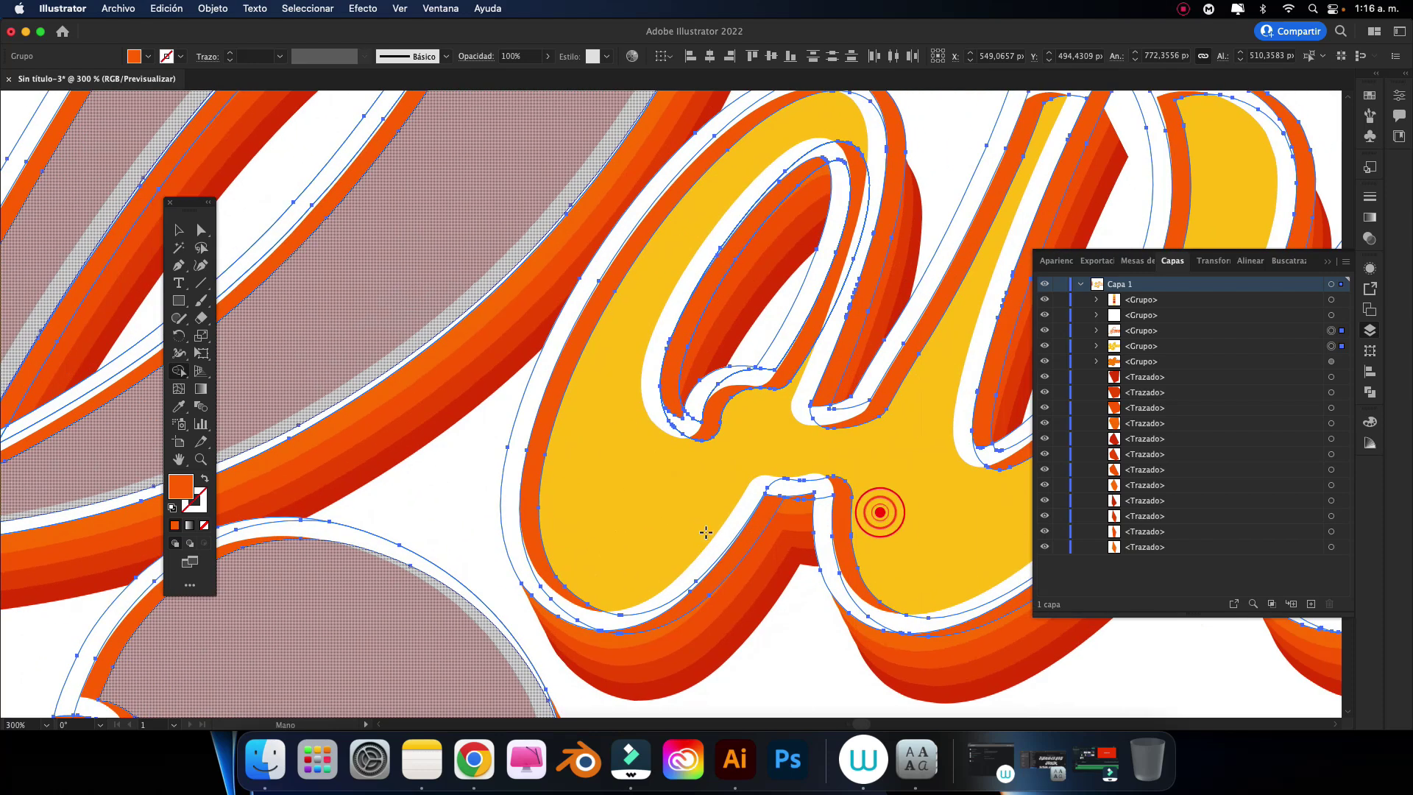
mouse_move(766, 593)
left_mouse_down()
mouse_move(745, 540)
mouse_move(716, 609)
left_mouse_up()
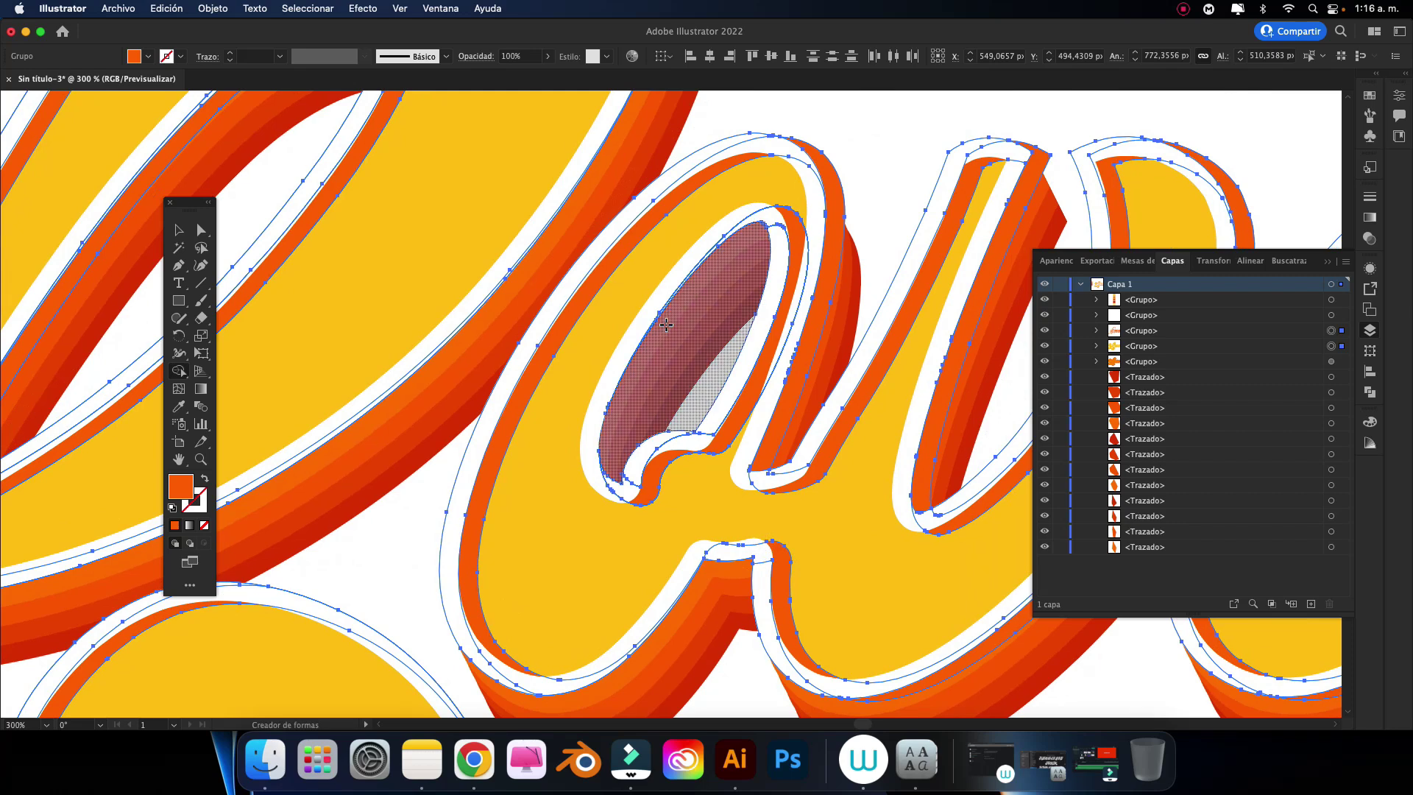
left_click_drag(738, 339, 615, 409)
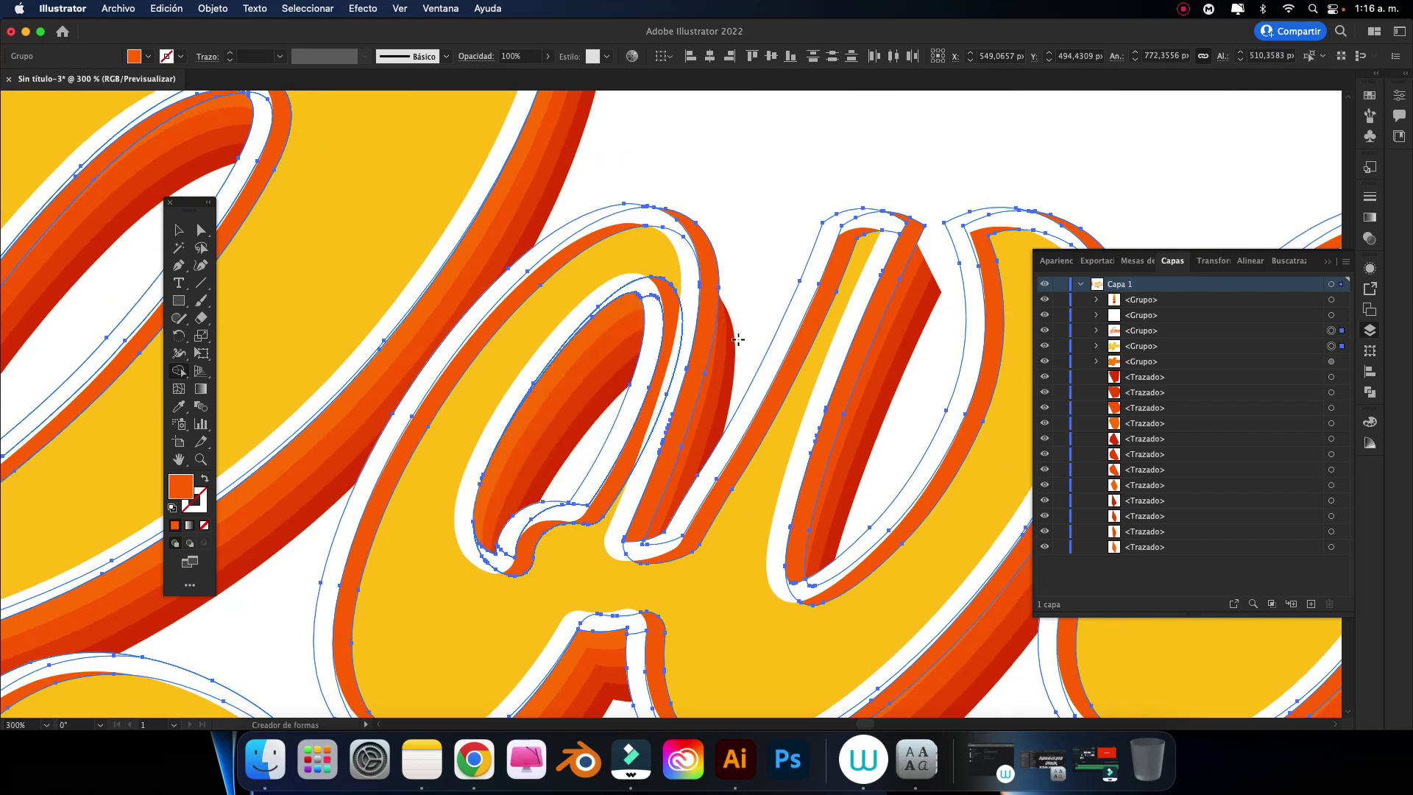
left_click(725, 338)
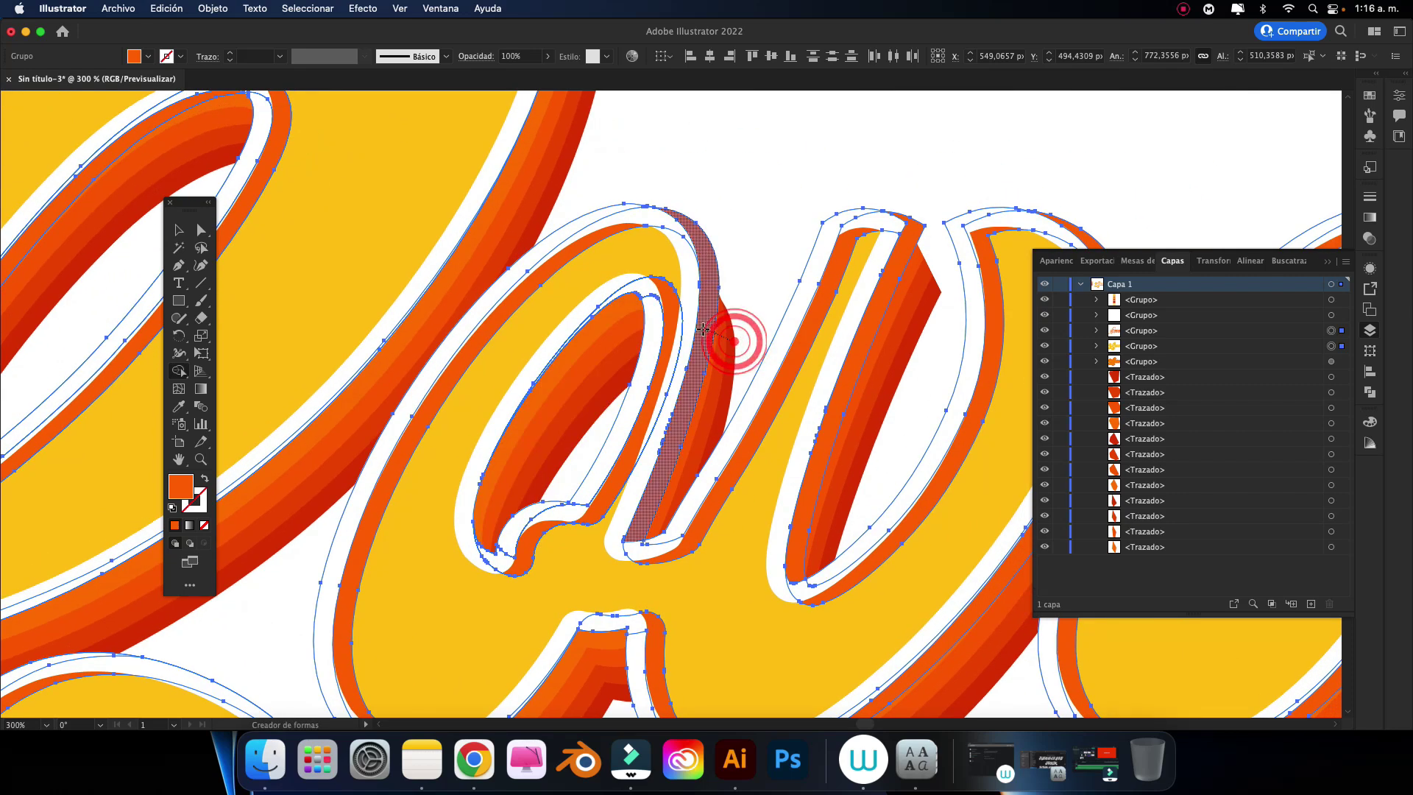
left_click(873, 416)
left_click_drag(912, 415, 646, 313)
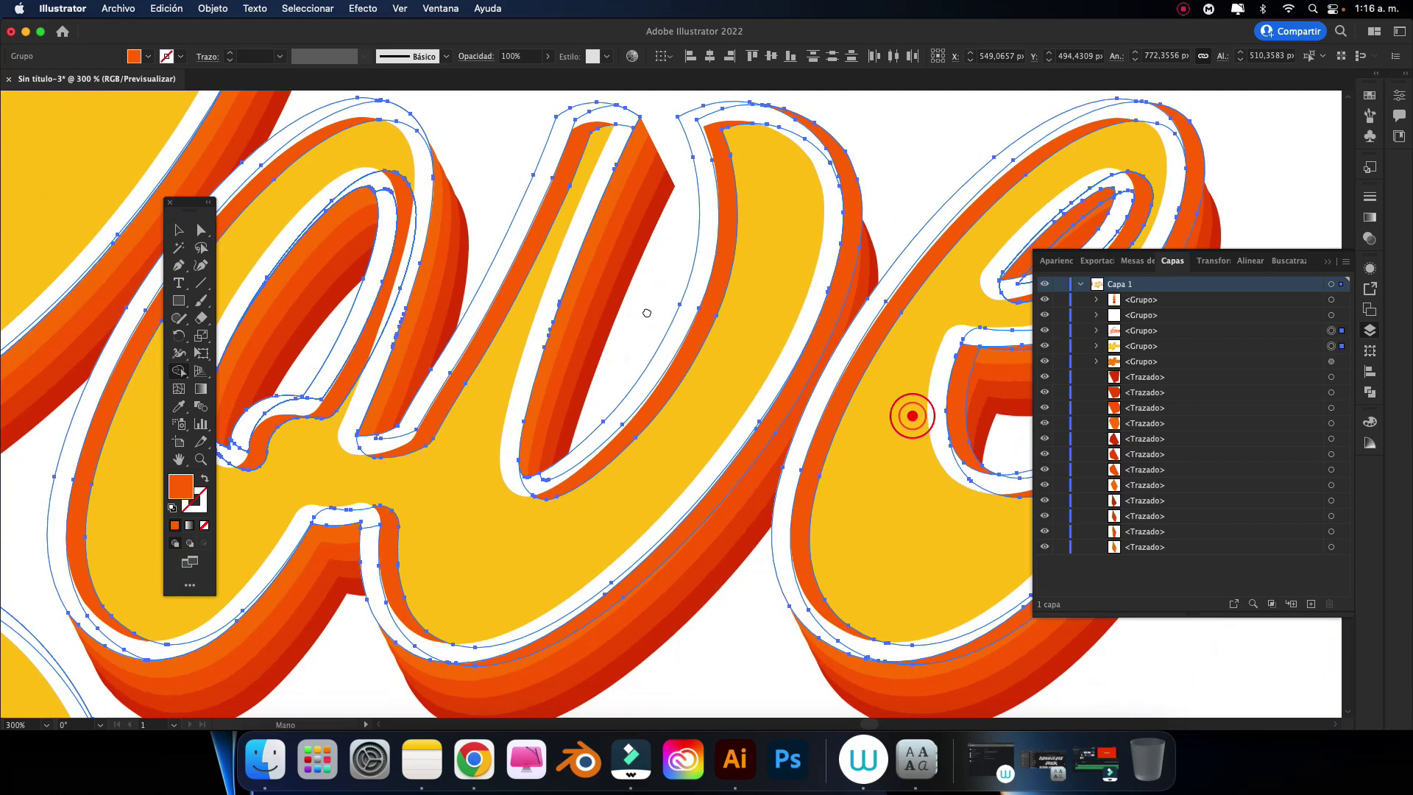
left_click(740, 516)
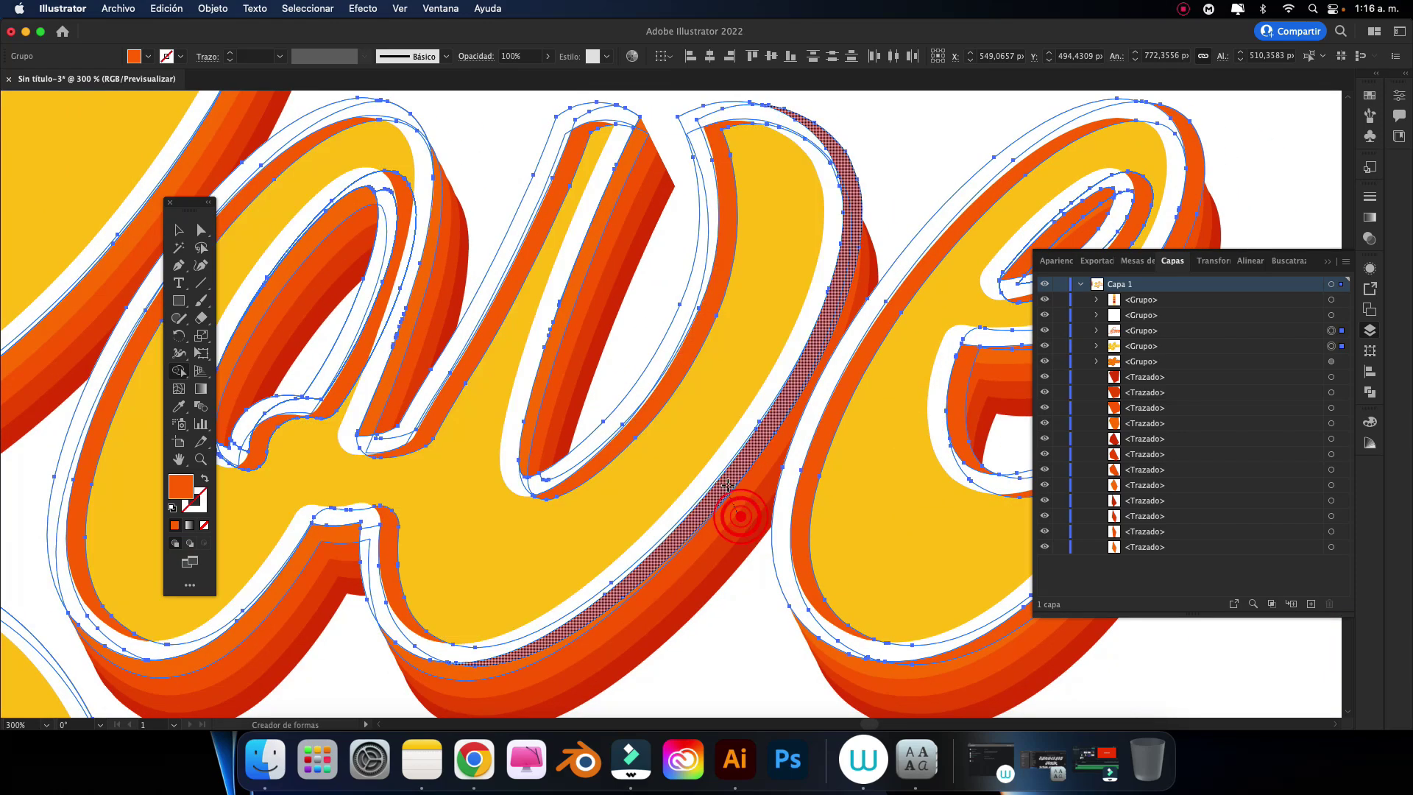
left_click_drag(799, 479, 623, 462)
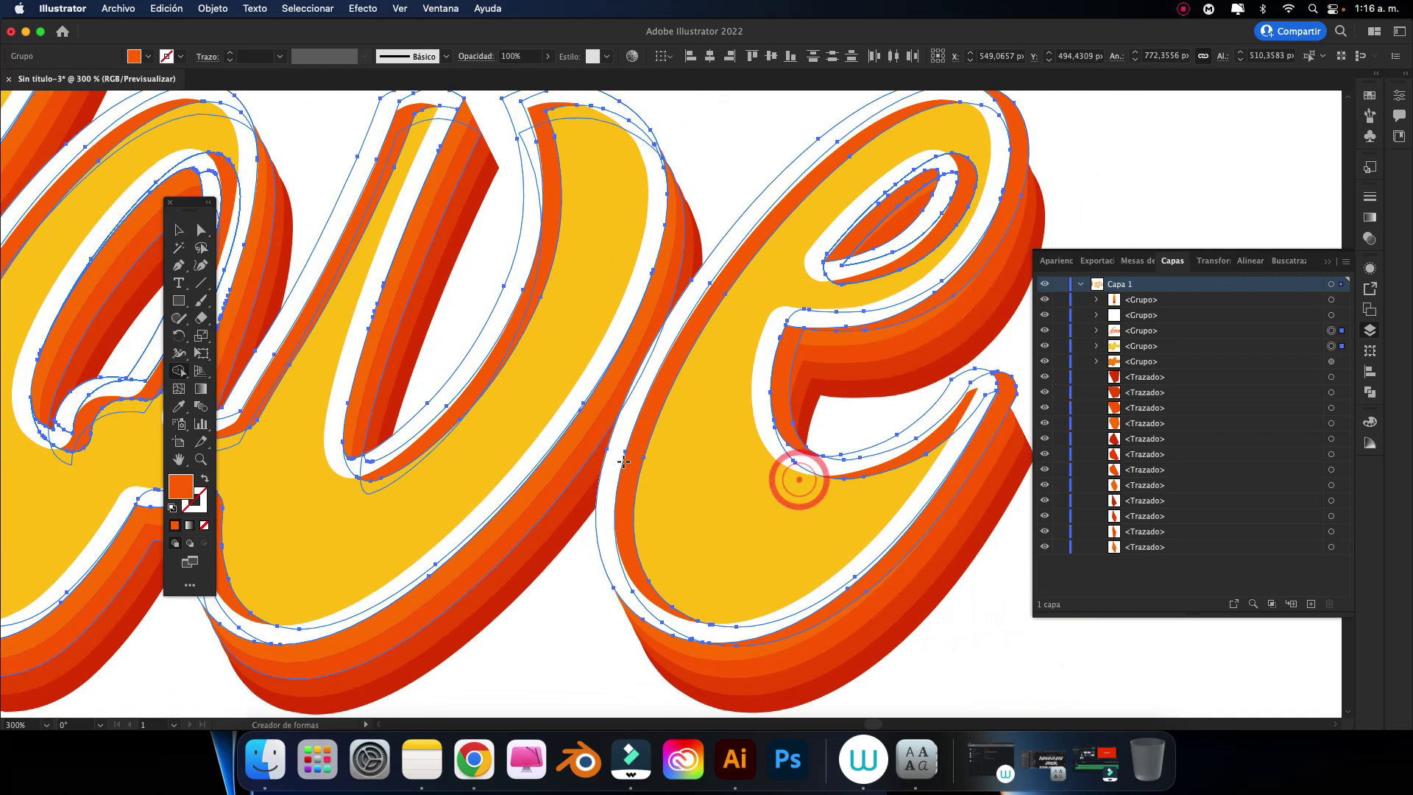
left_click_drag(819, 416, 785, 398)
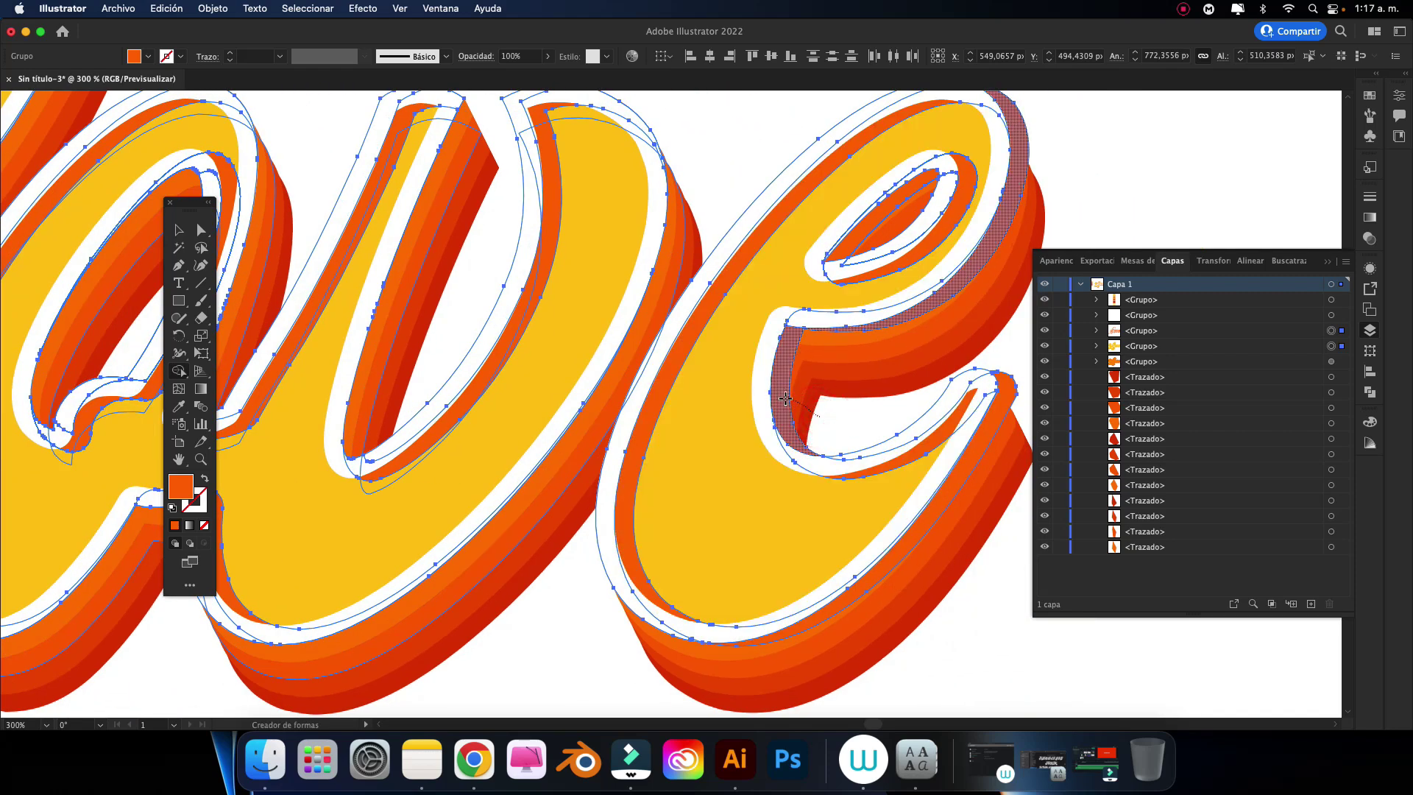
scroll(785, 398, "right", 5)
left_click(893, 473)
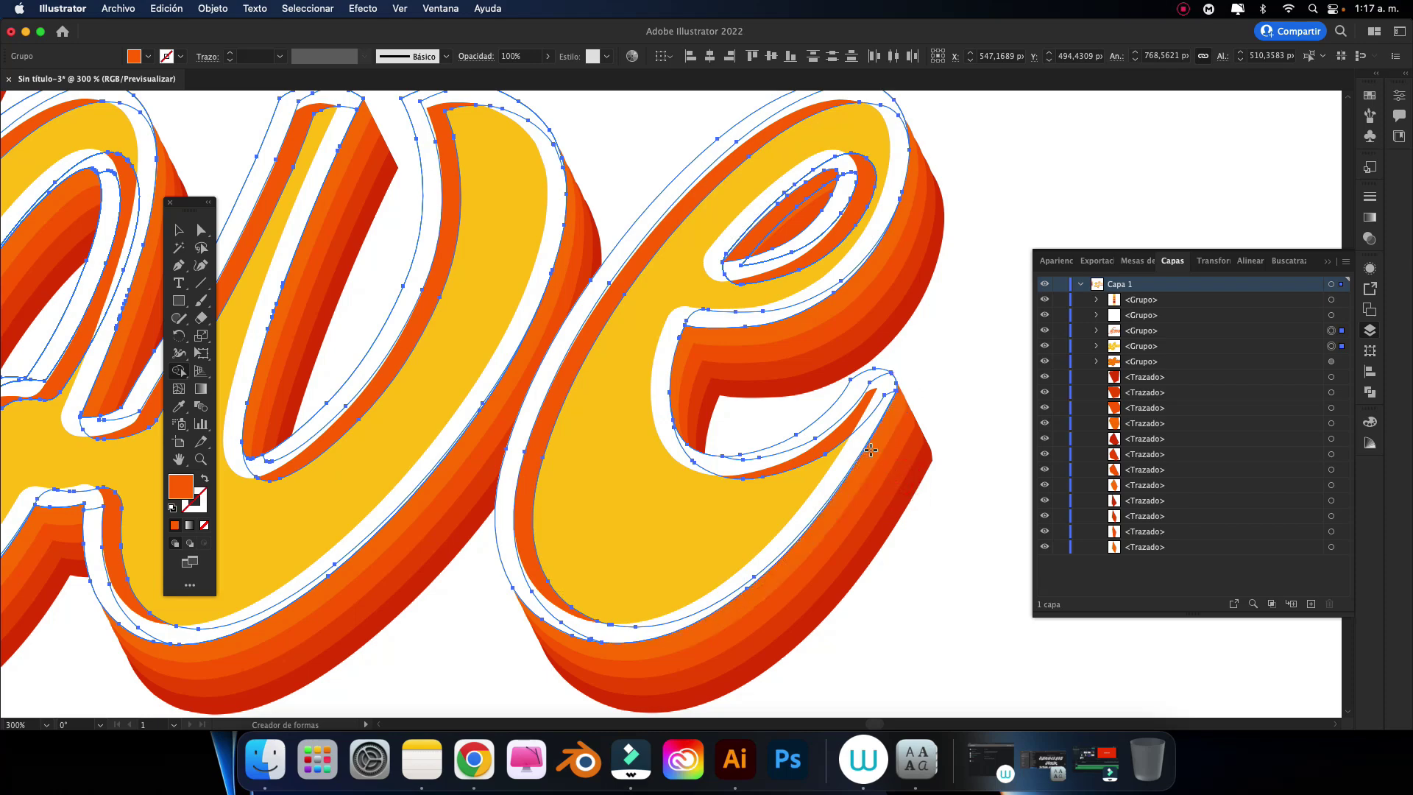
scroll(846, 453, "up", 5)
Step: Zoom out to view the whole Love lettering and deselect it
key("super+0")
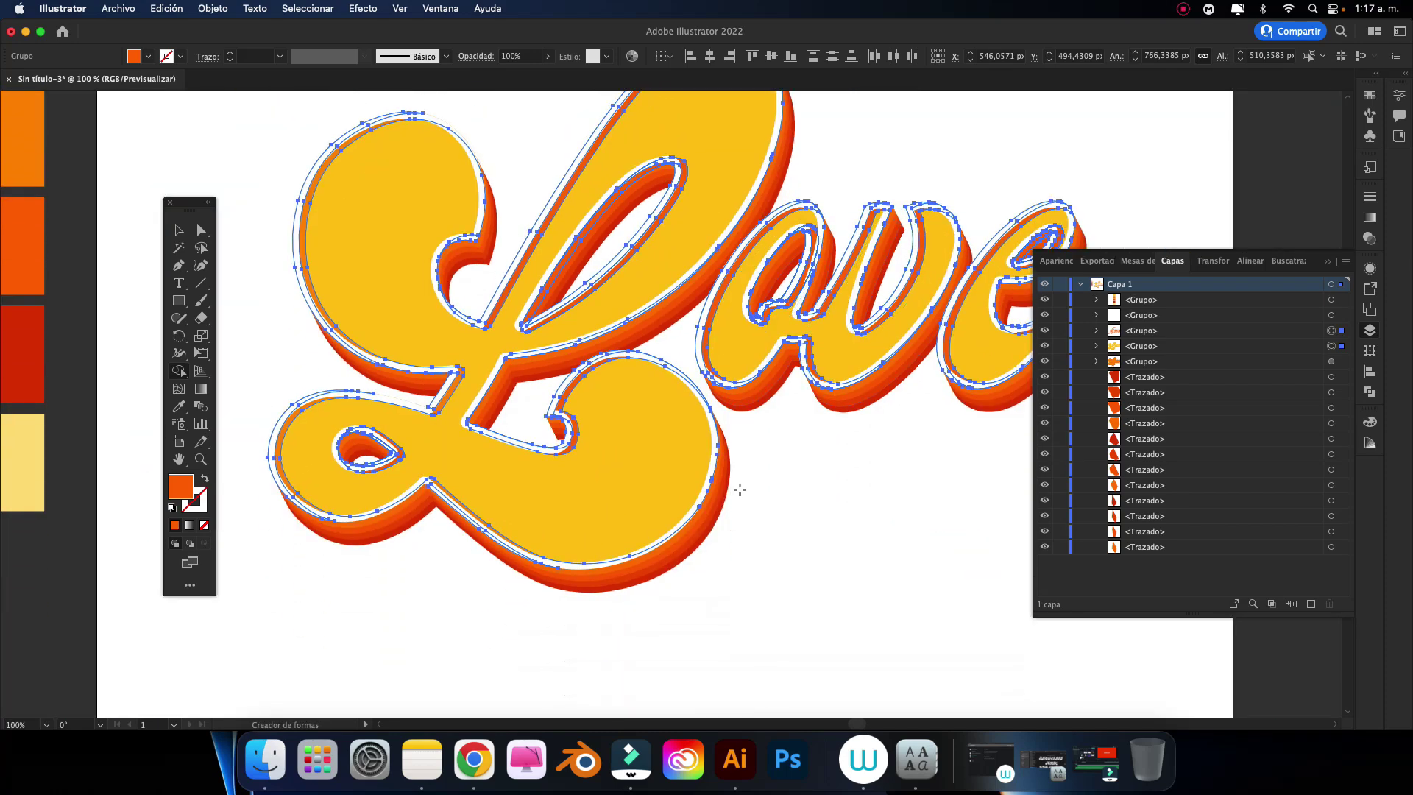
scroll(739, 489, "up", 5)
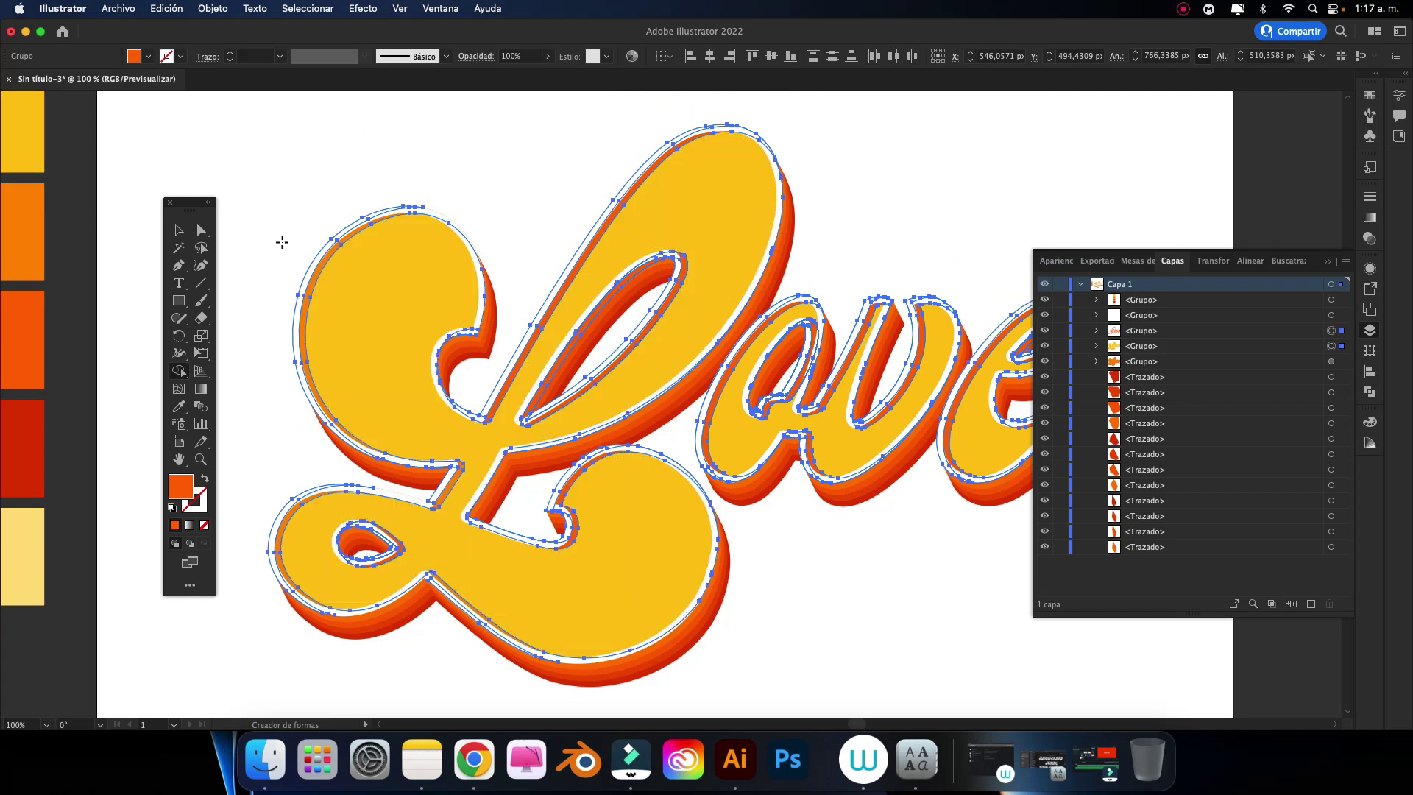
left_click(181, 232)
left_click(495, 172)
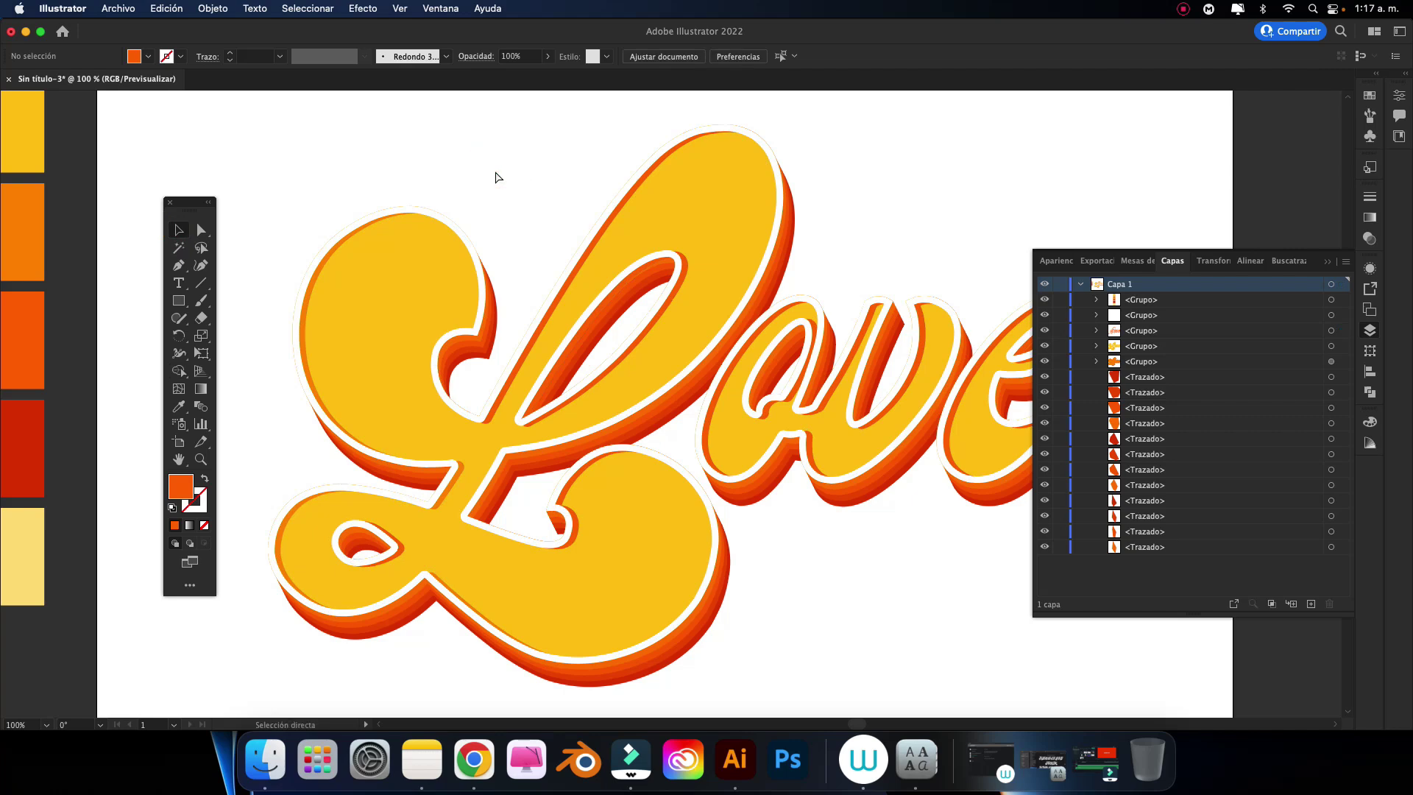
Step: Collapse layer Capa 1 and rename it Texto
key("ctrl+0")
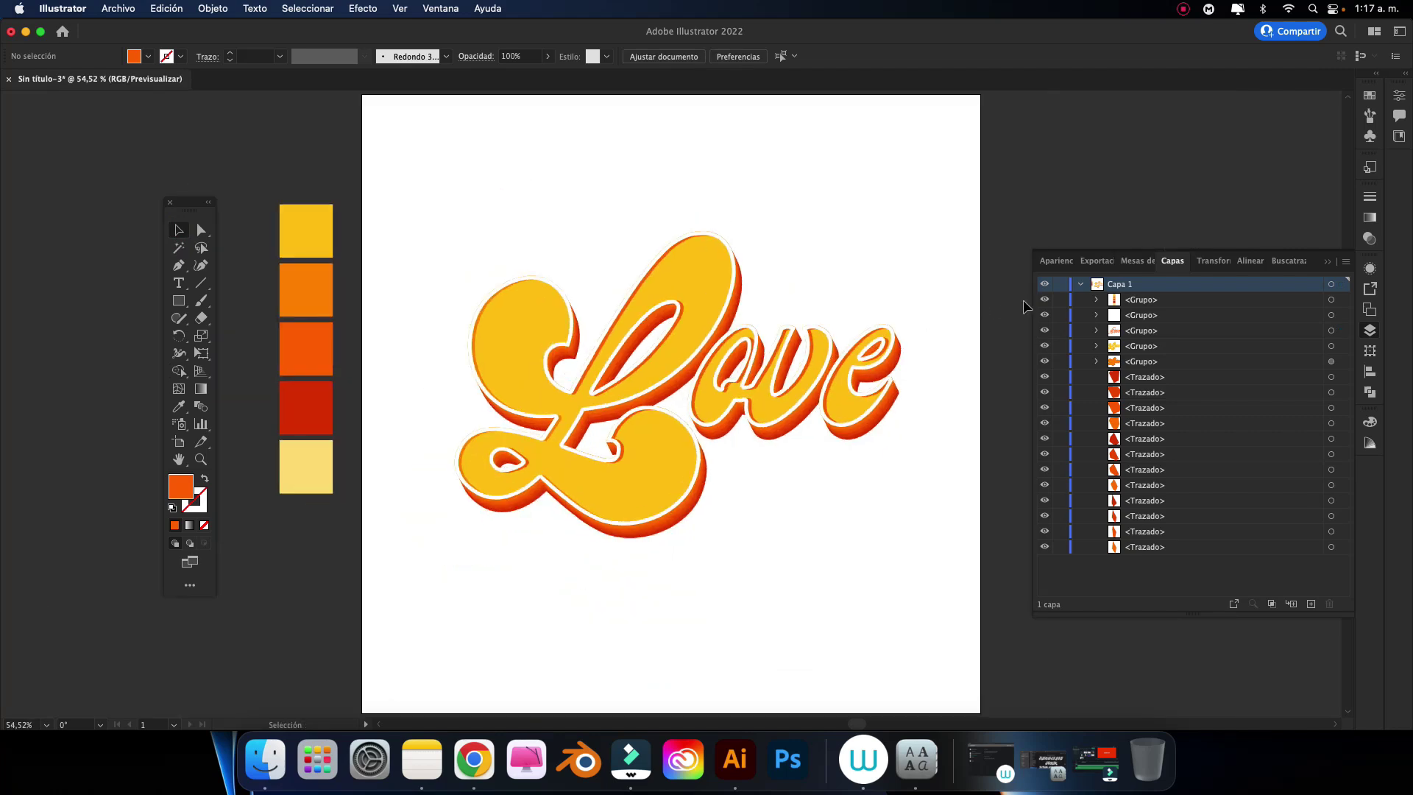
left_click(1080, 286)
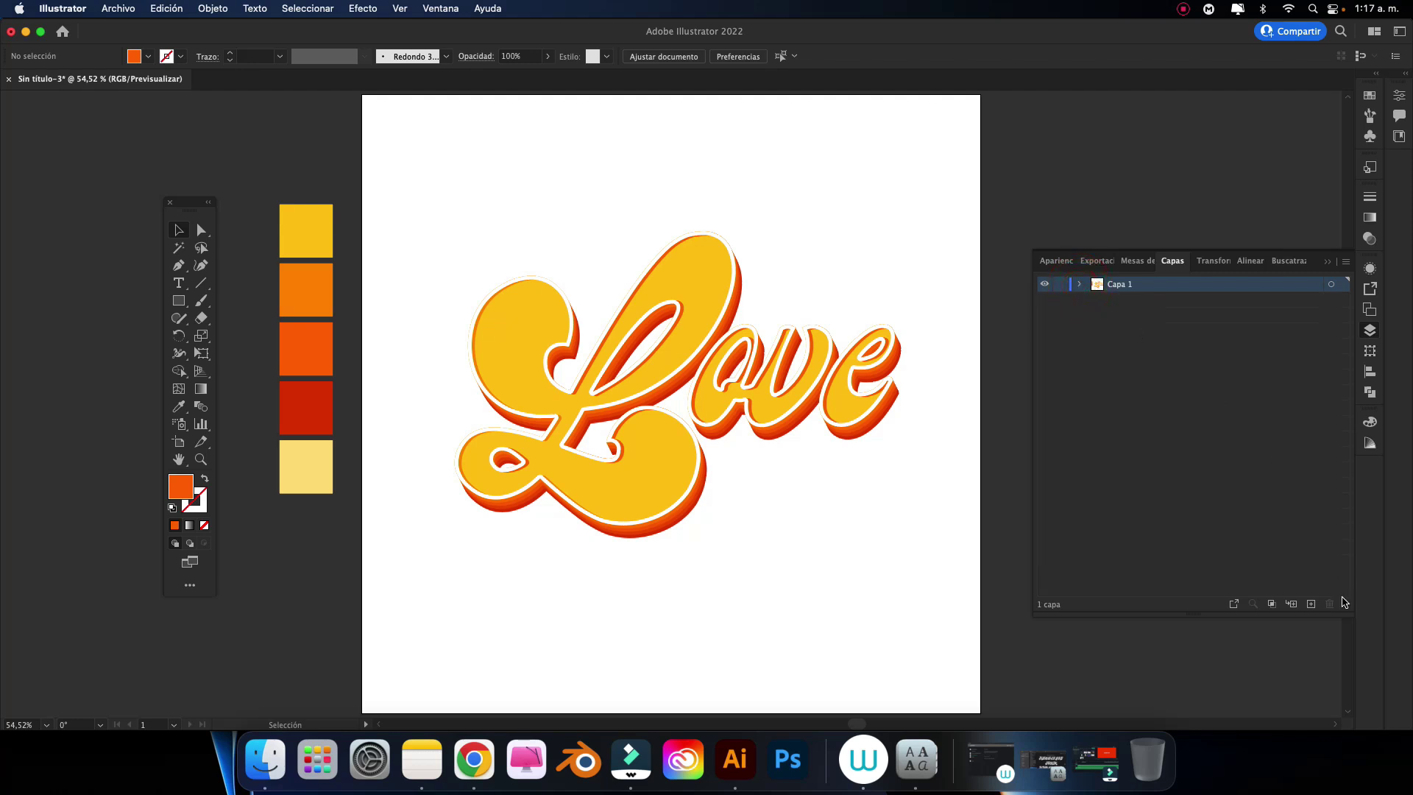
double_click(1127, 286)
key("BackSpace")
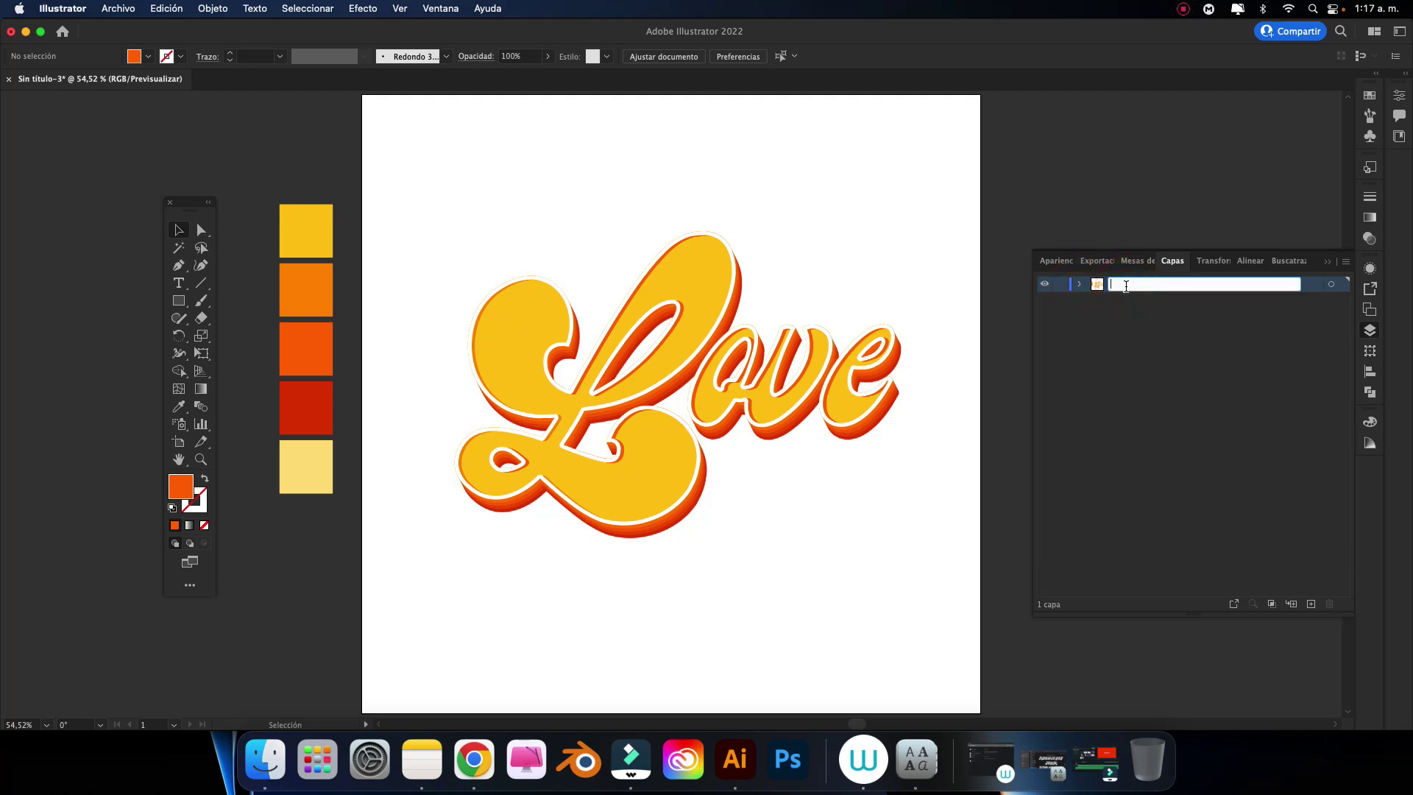
type("Texto")
key("Return")
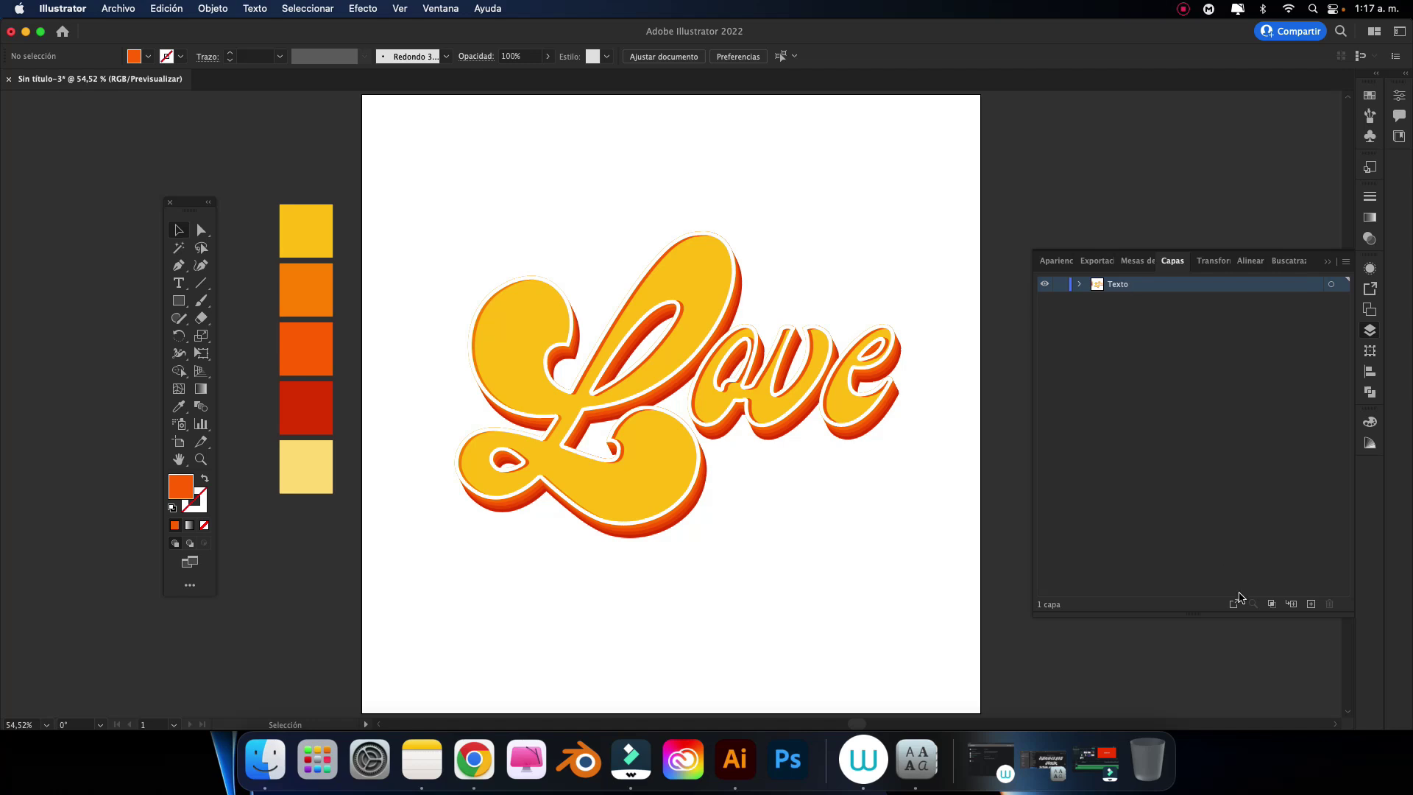
Step: Add a layer named Fondo below Texto and lock Texto
left_click(1311, 604)
double_click(1116, 285)
type("Fondo")
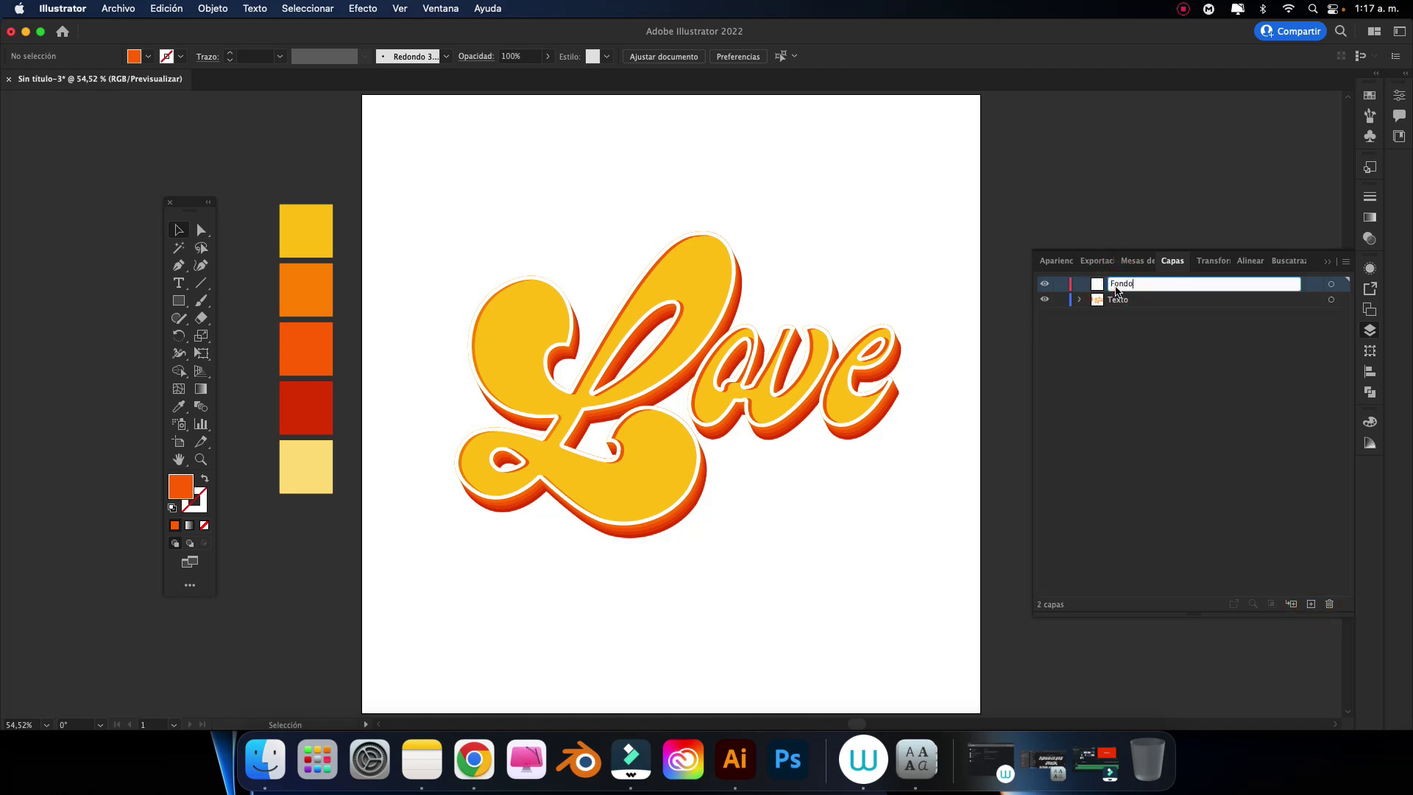
key("Return")
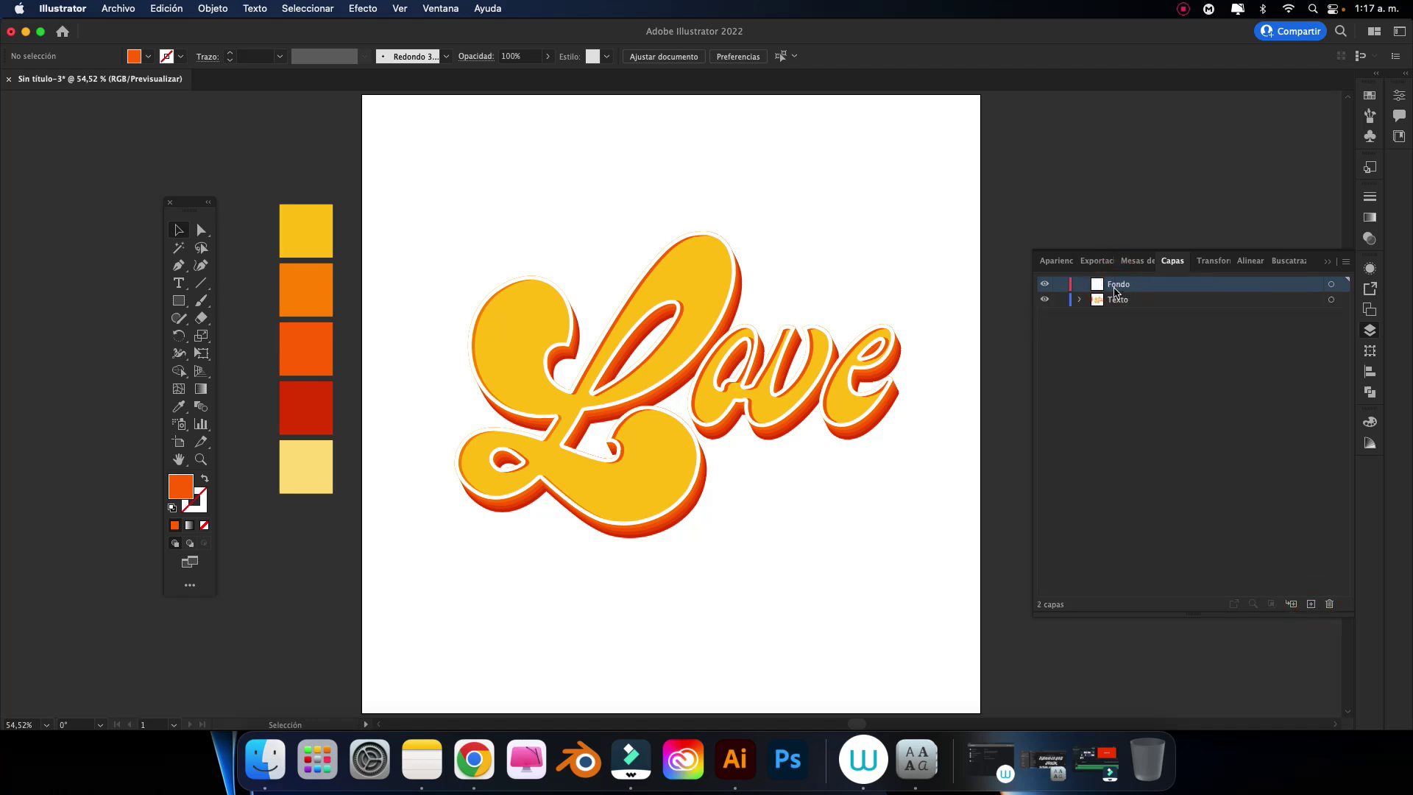
left_click_drag(1114, 293, 1115, 307)
left_click(1060, 284)
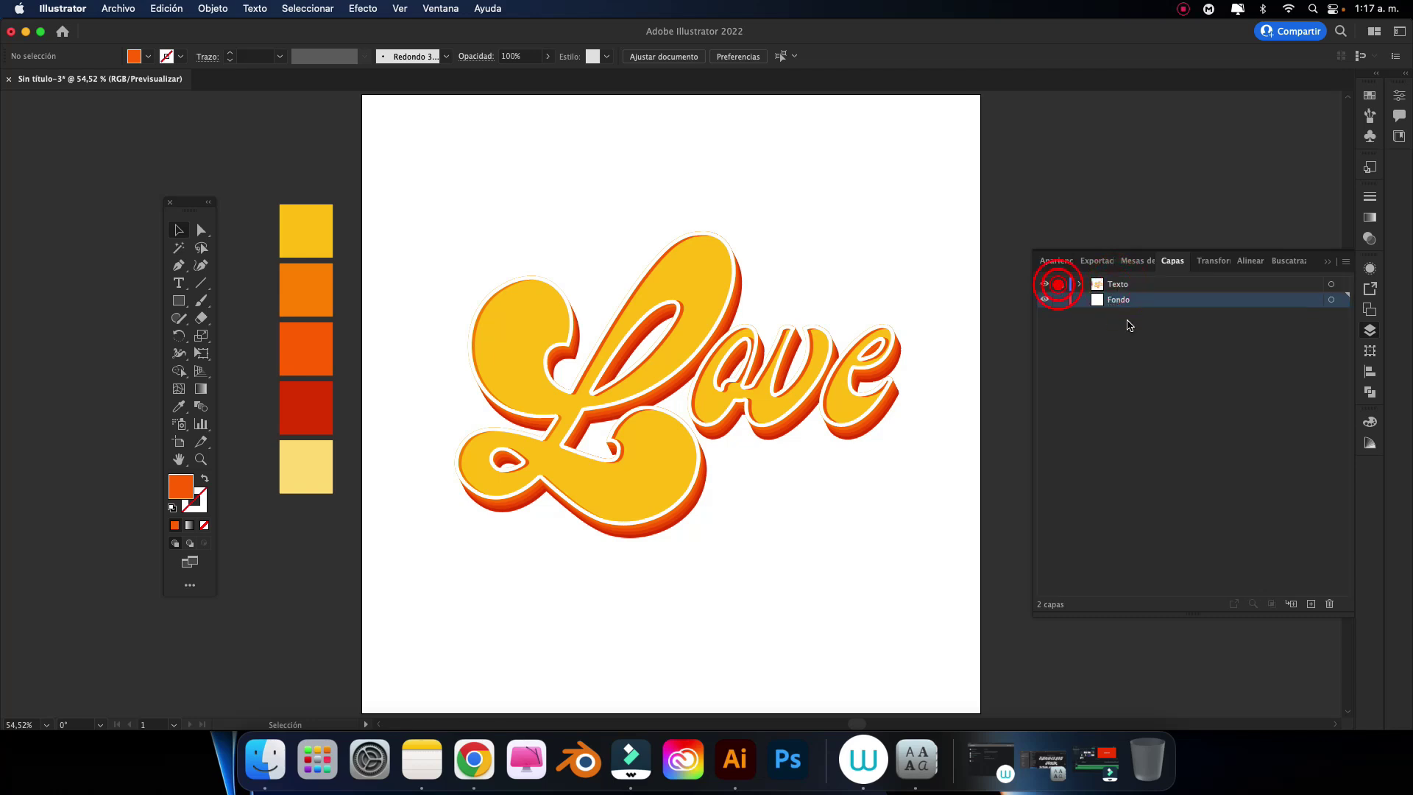
key("super+minus")
Step: Draw a 1080 × 1080 px square filled with the light yellow swatch
key("i")
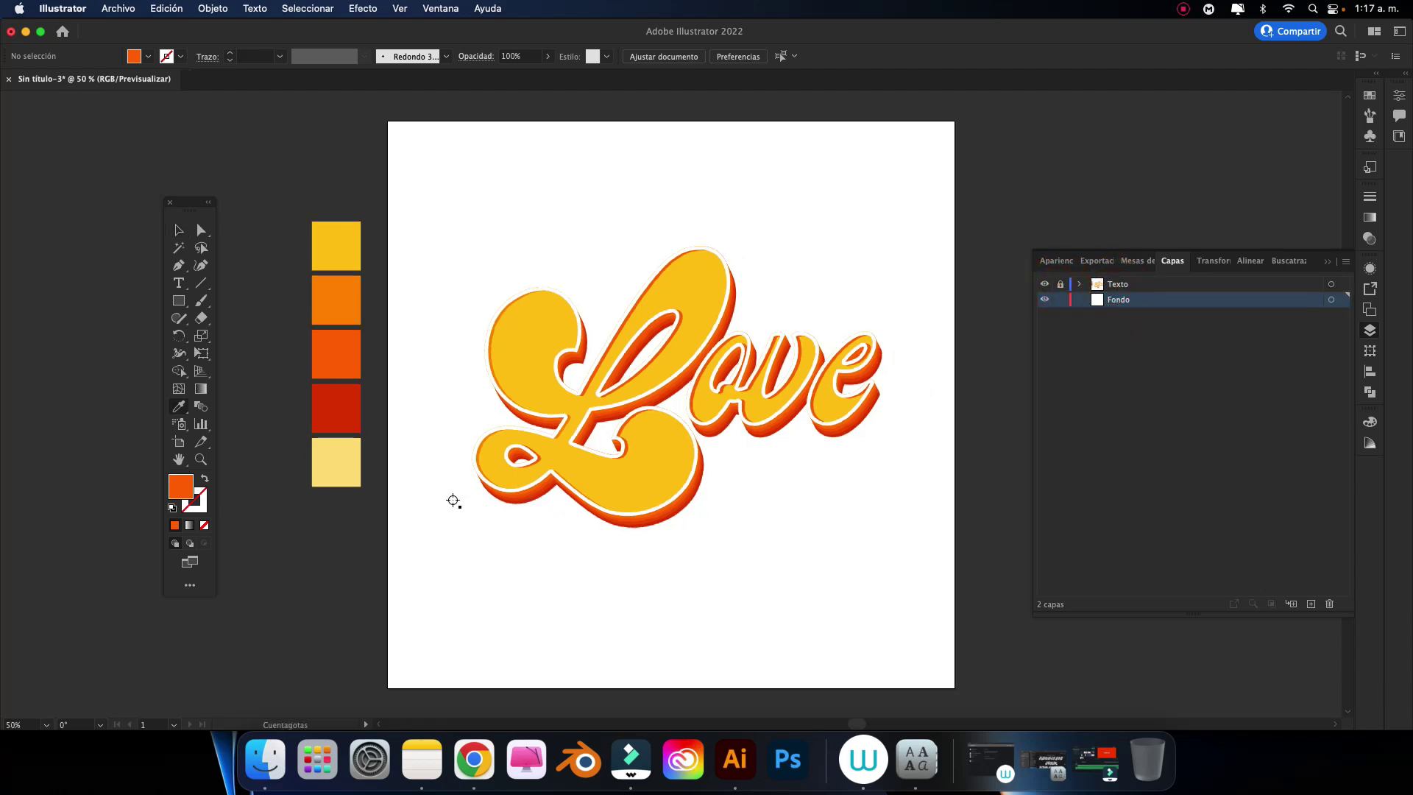
left_click(351, 475)
left_click(179, 300)
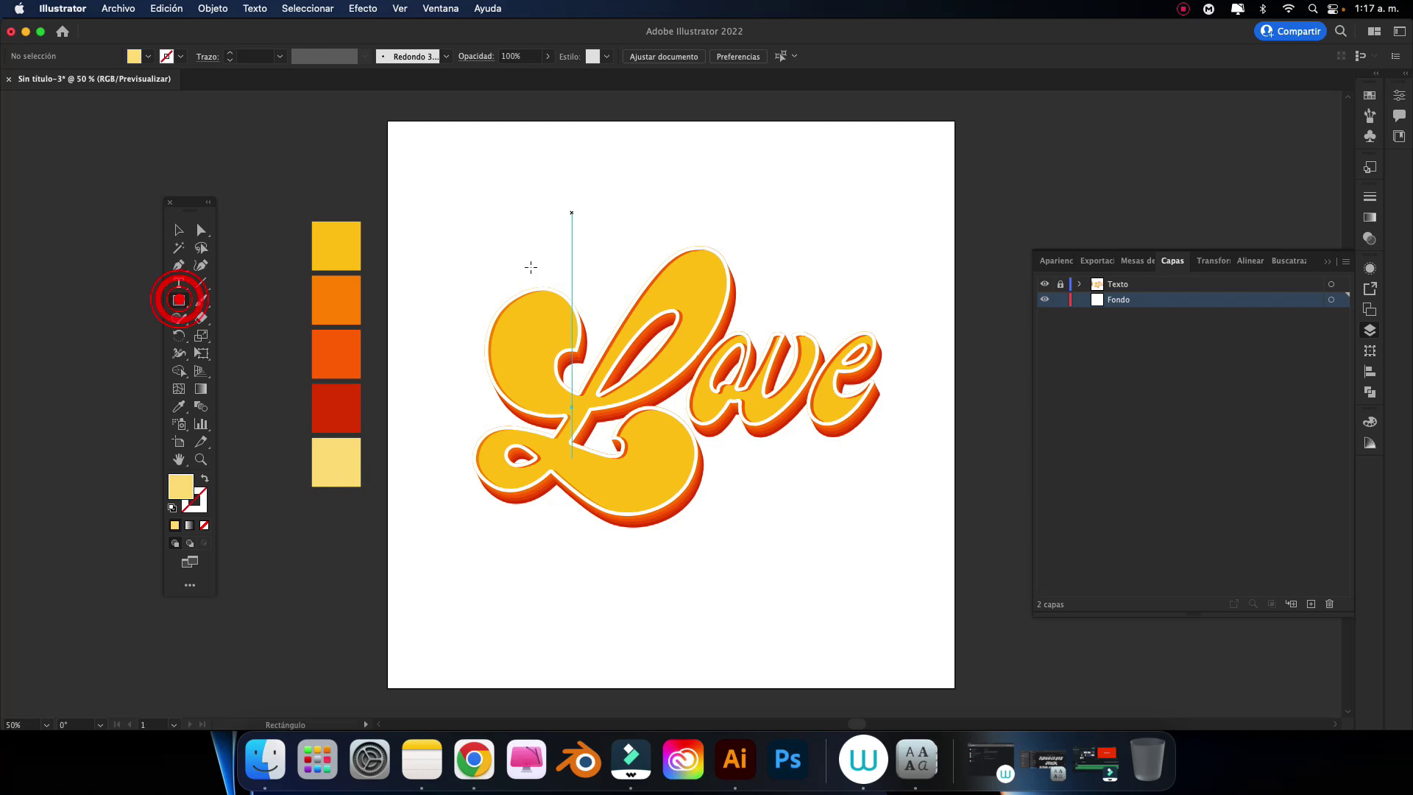
left_click(559, 557)
key("BackSpace")
type("1080")
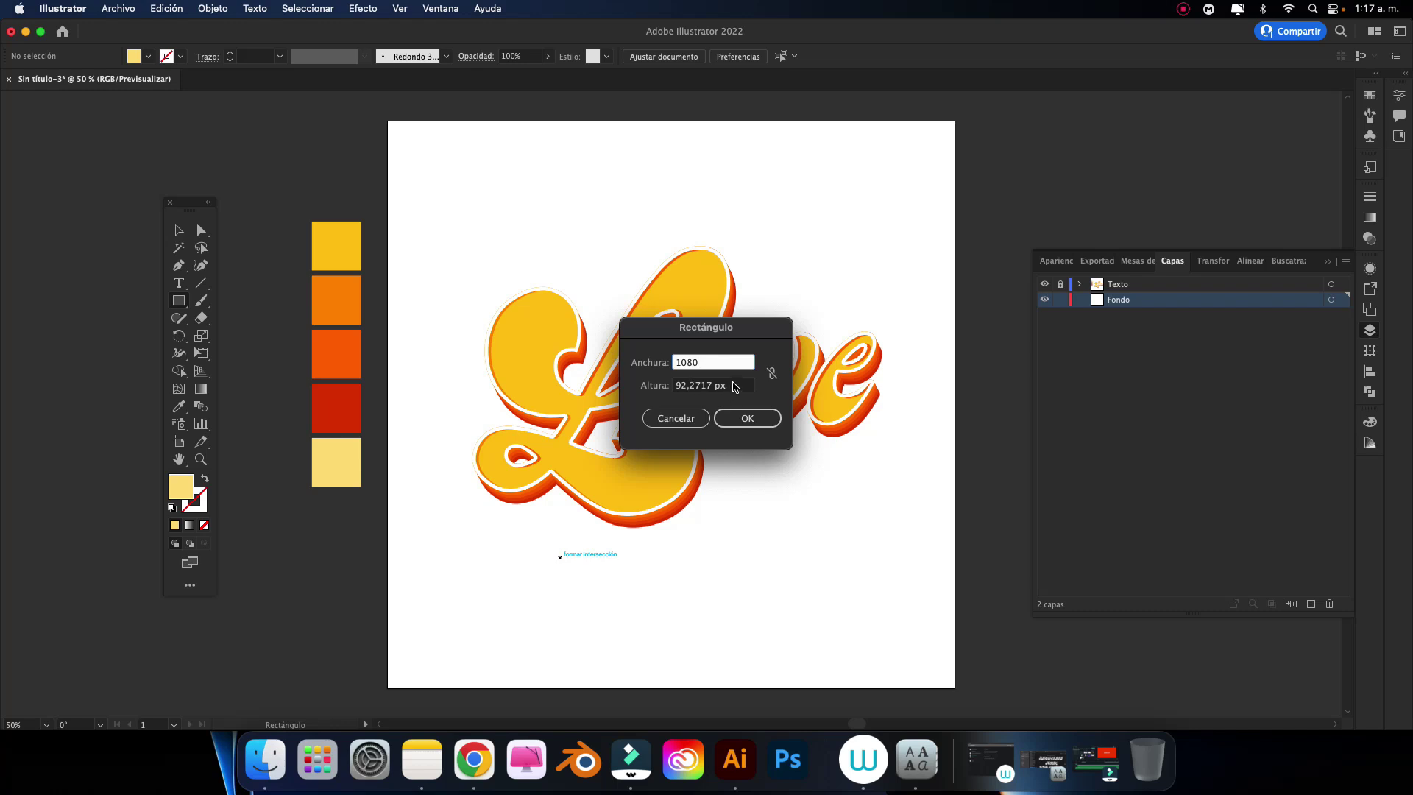
key("Tab")
key("BackSpace")
type("1080")
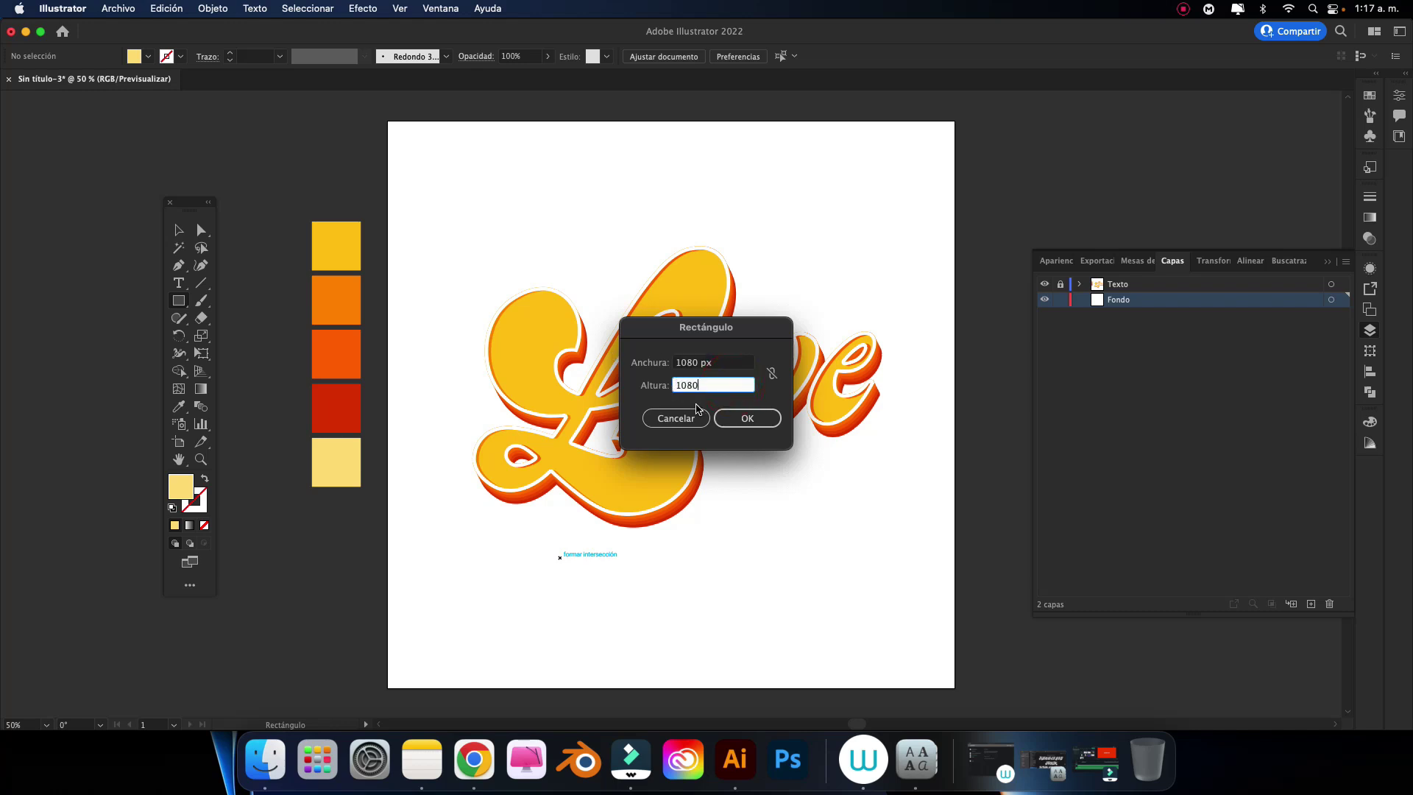
left_click(733, 418)
Step: Centre the square horizontally and vertically on the artboard, then deselect
left_click(175, 232)
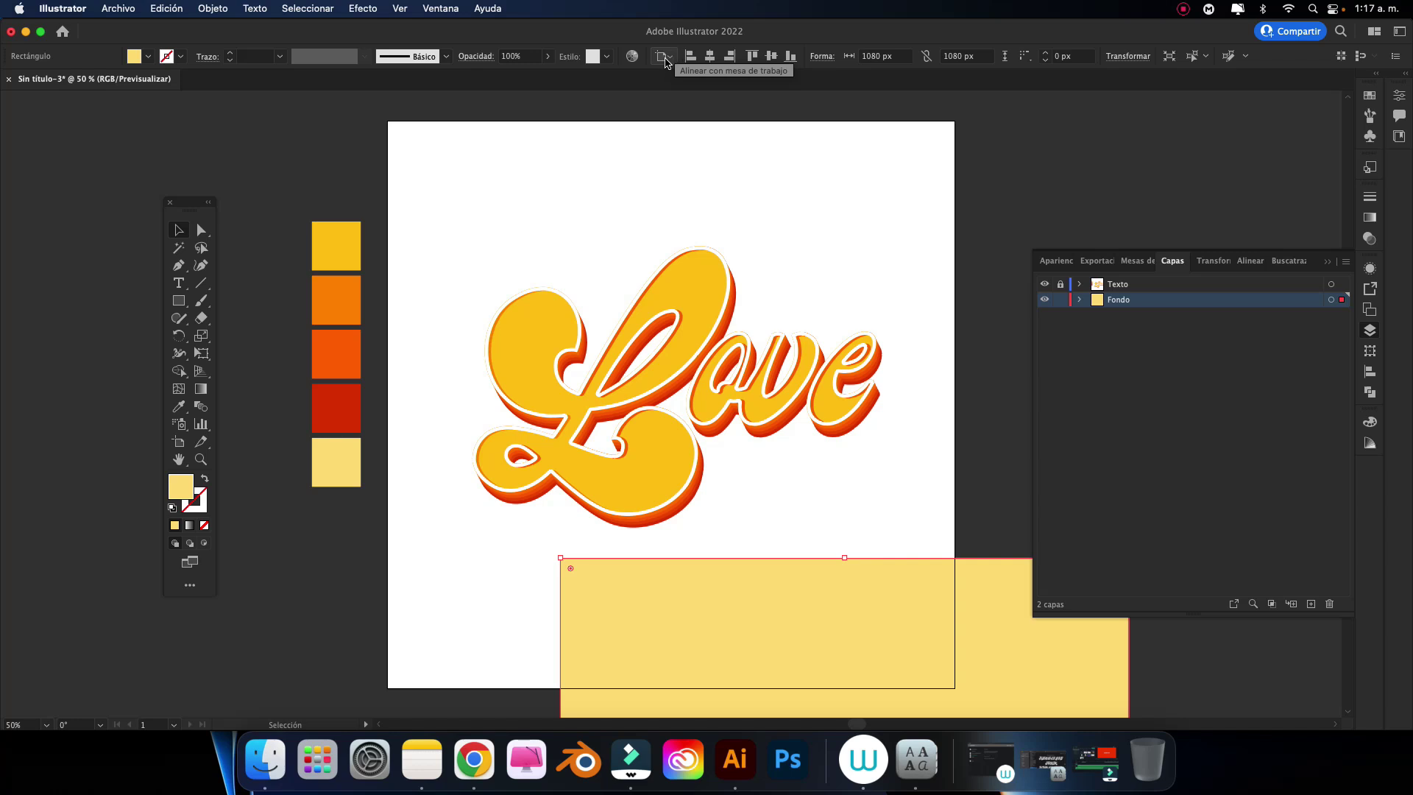
left_click(665, 59)
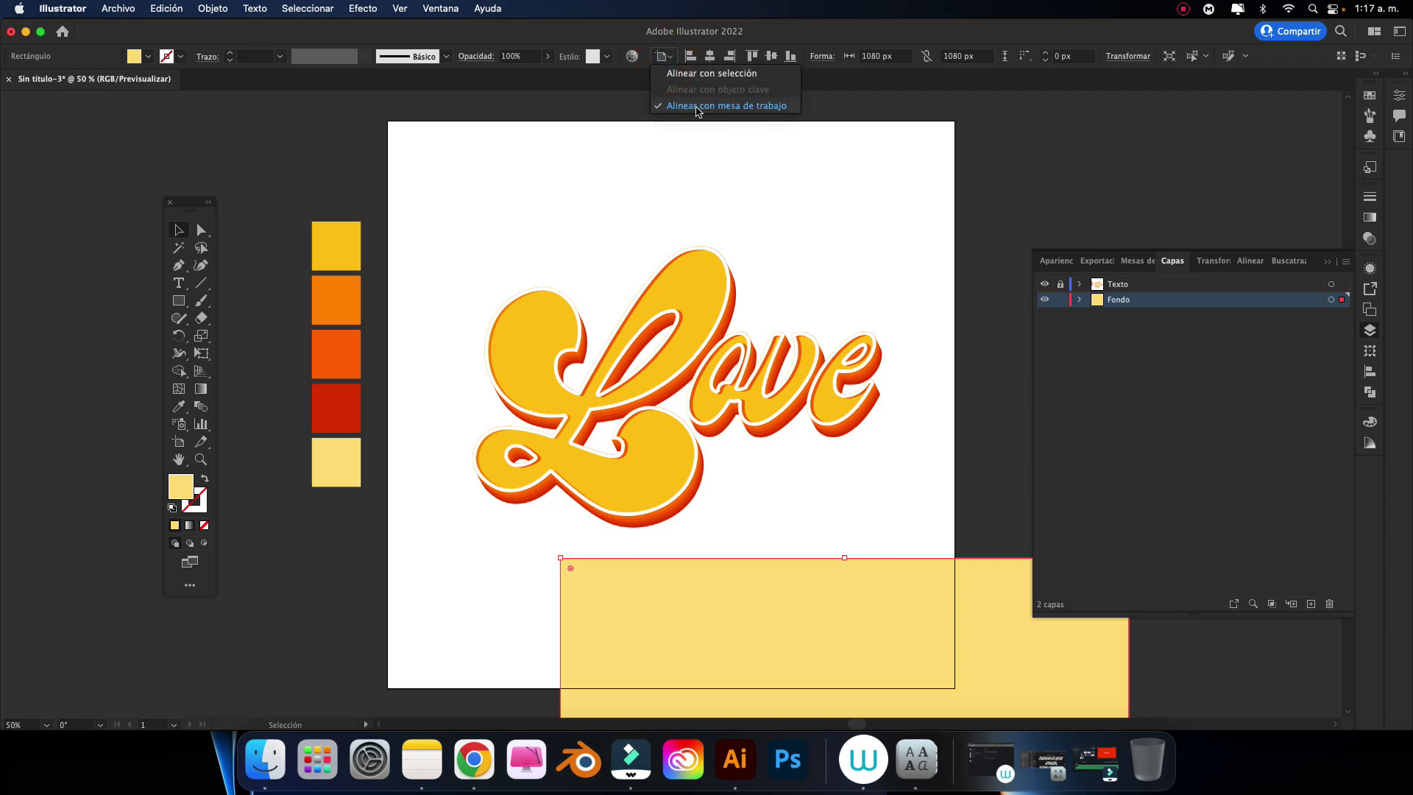
left_click(710, 57)
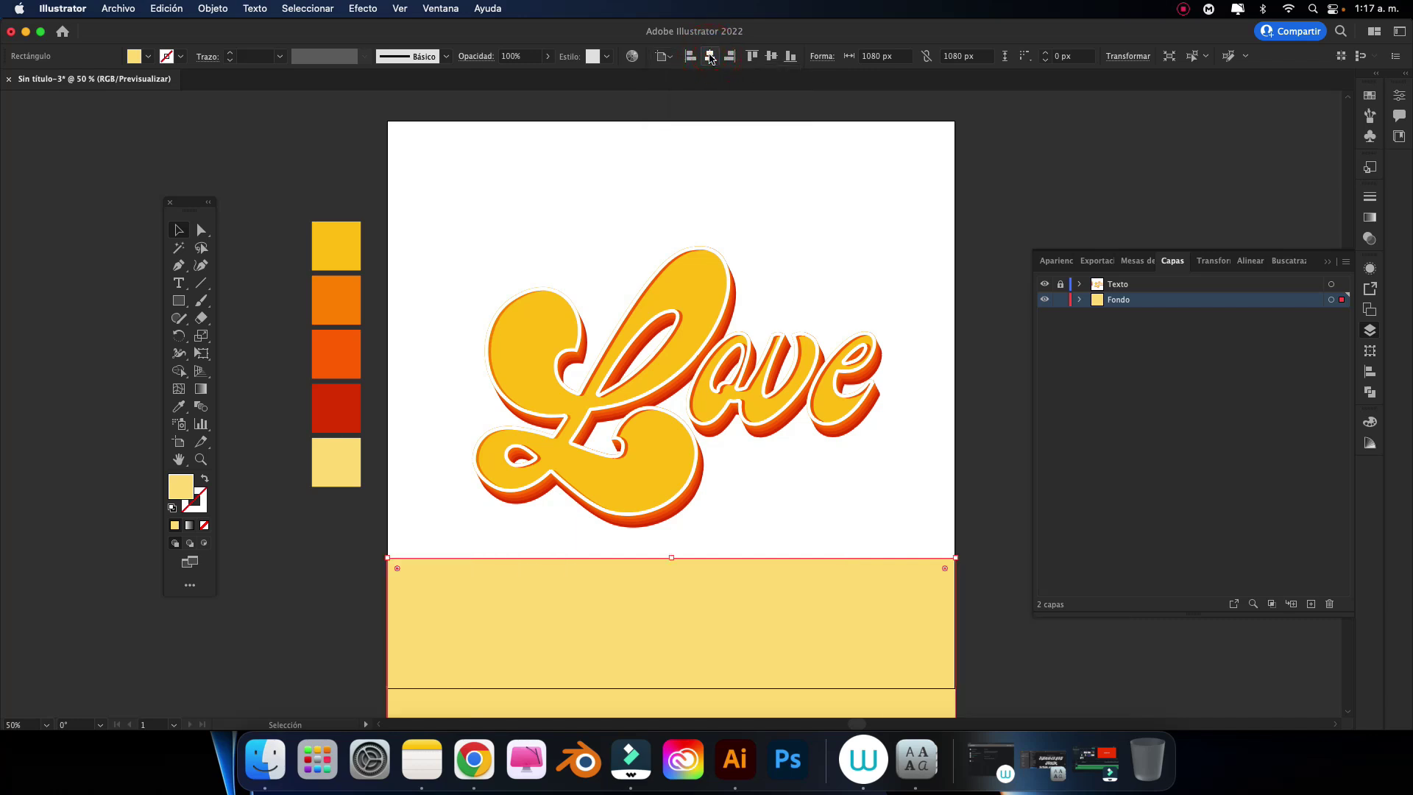
left_click(771, 56)
left_click(1034, 134)
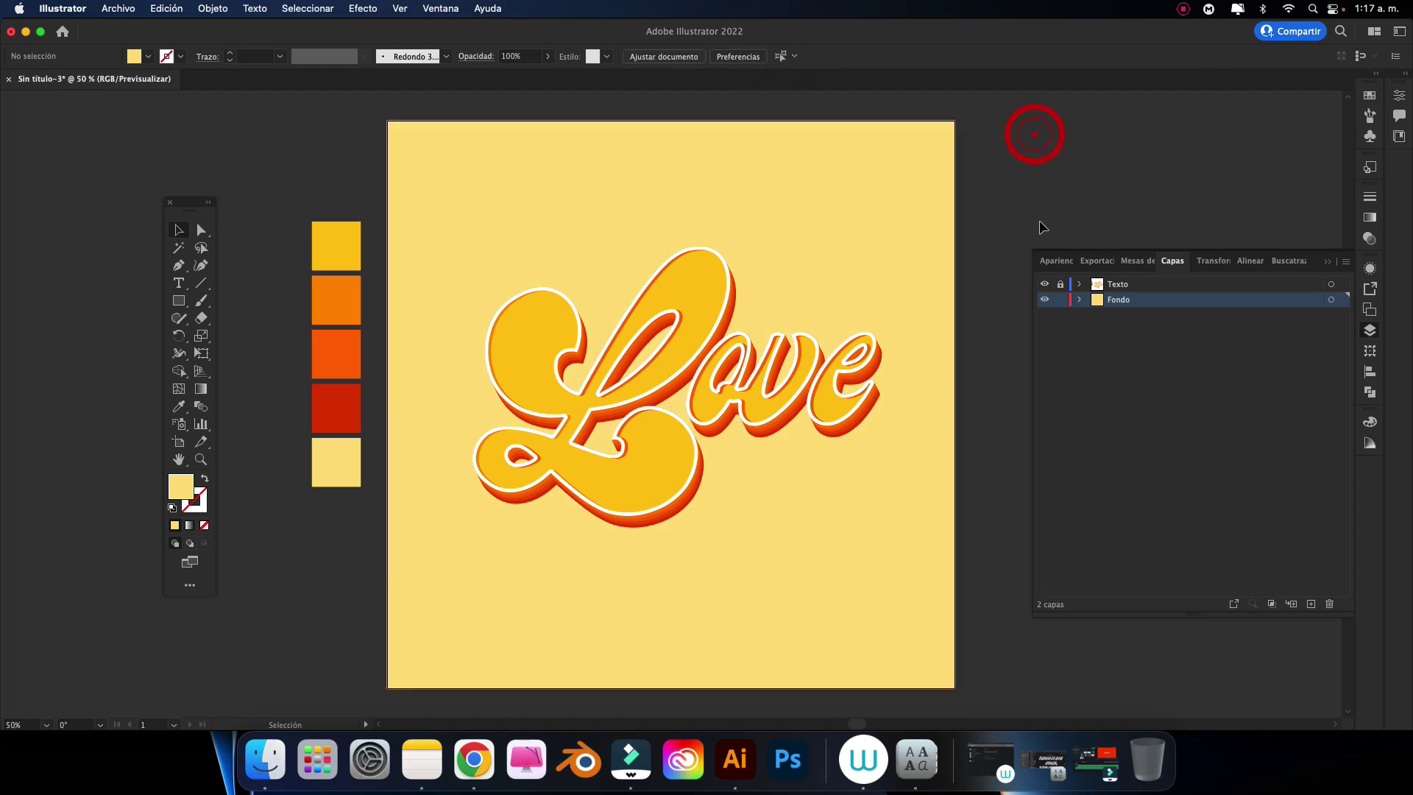
Step: Draw a long thin strip below the artboard and fill it with the orange swatch
key("super+minus")
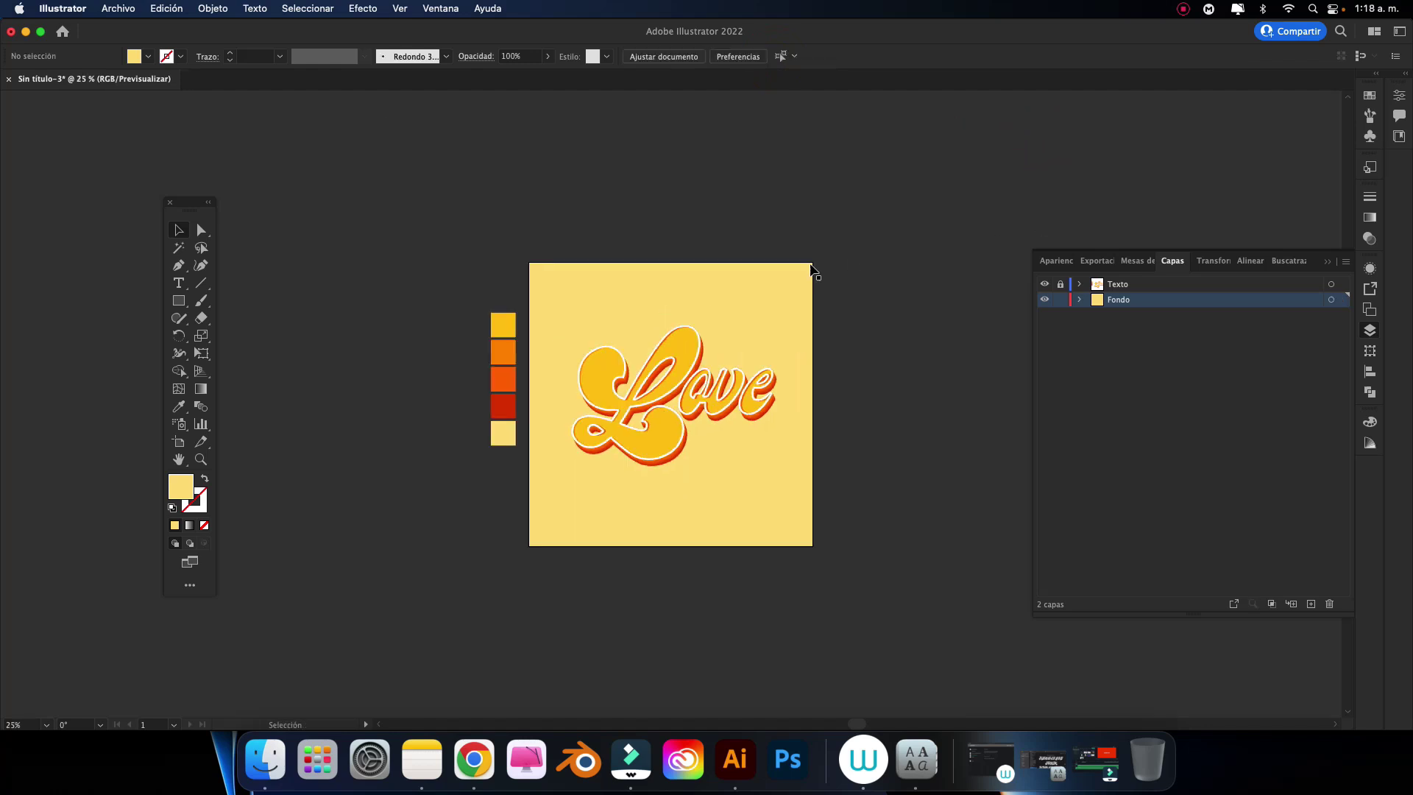
scroll(801, 287, "down", 5)
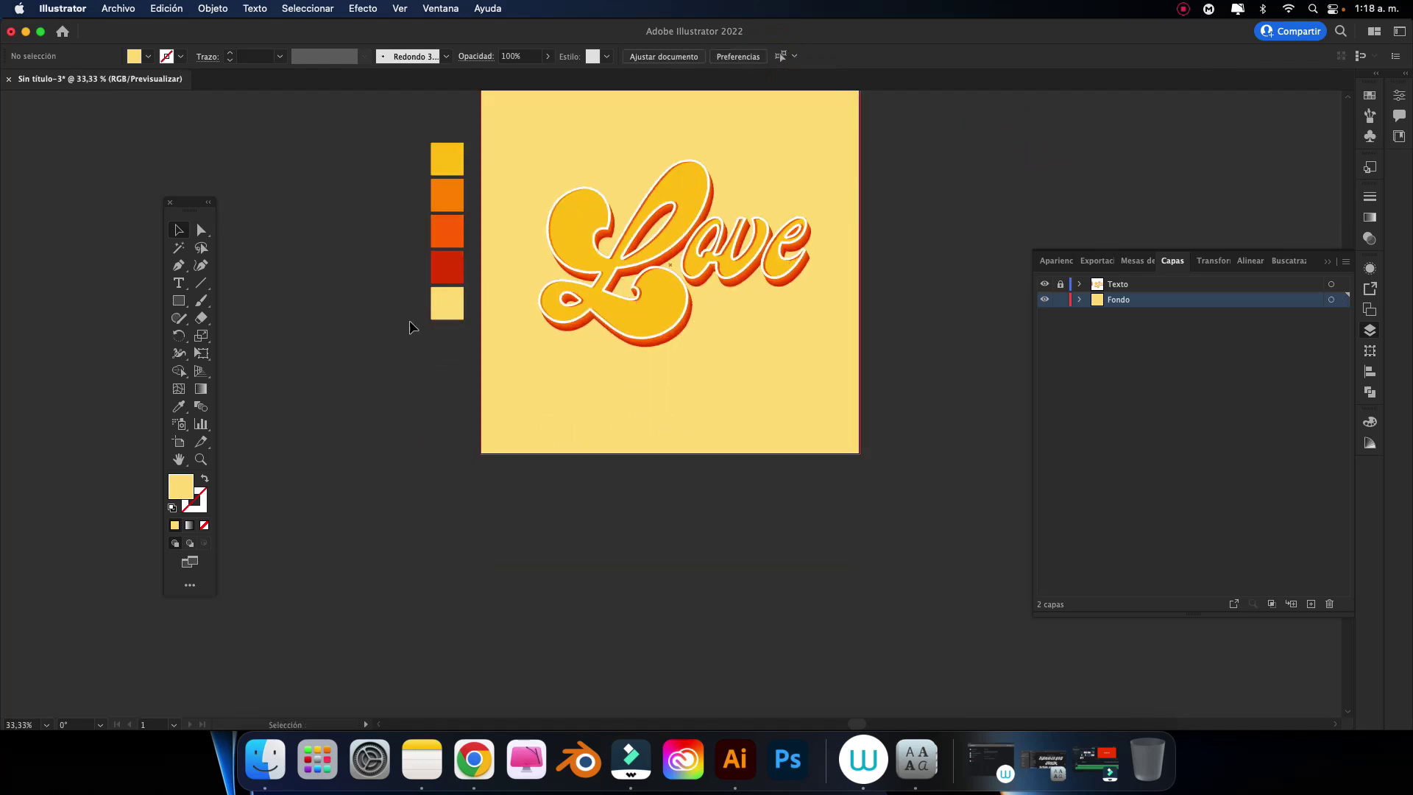
left_click(179, 301)
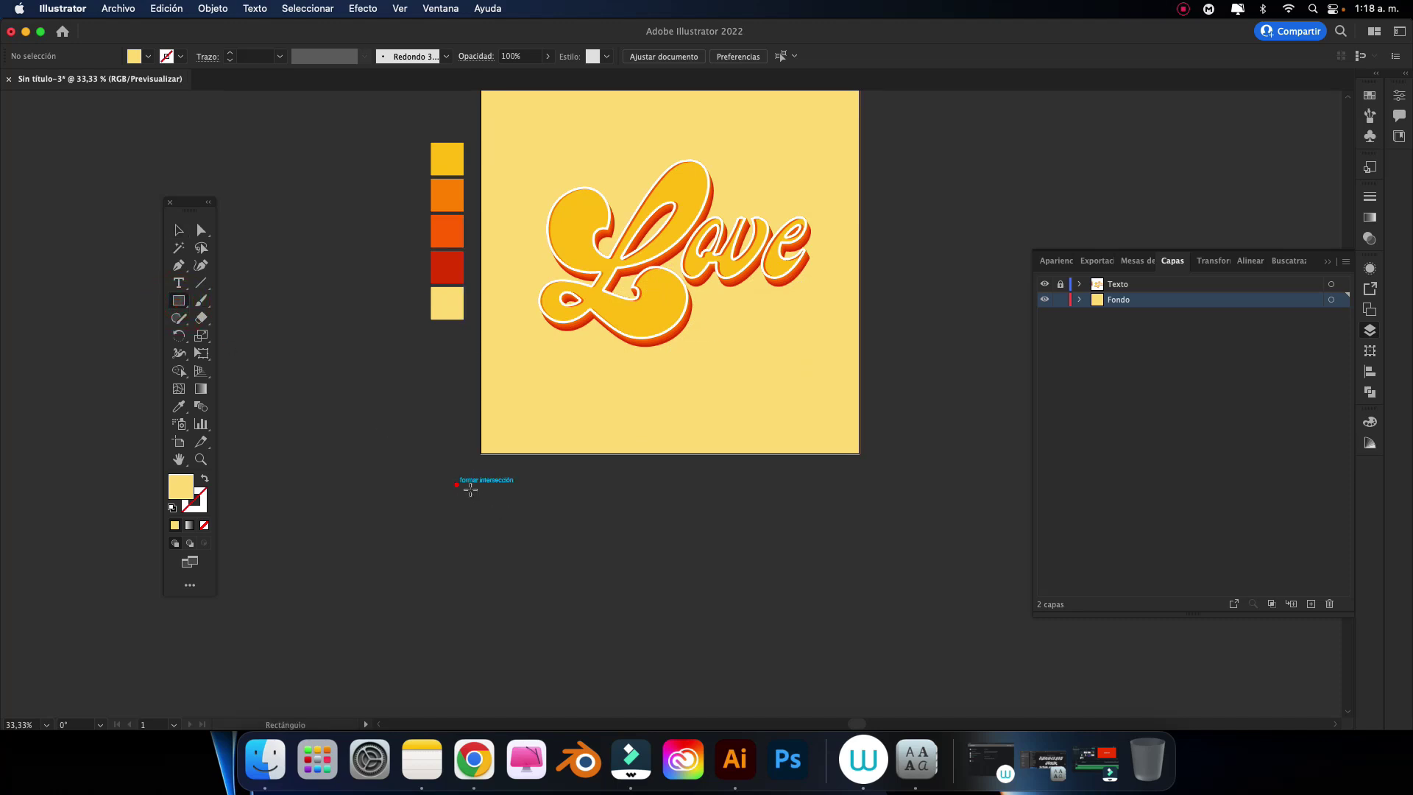
mouse_move(457, 483)
left_mouse_down()
mouse_move(905, 506)
mouse_move(887, 507)
left_mouse_up()
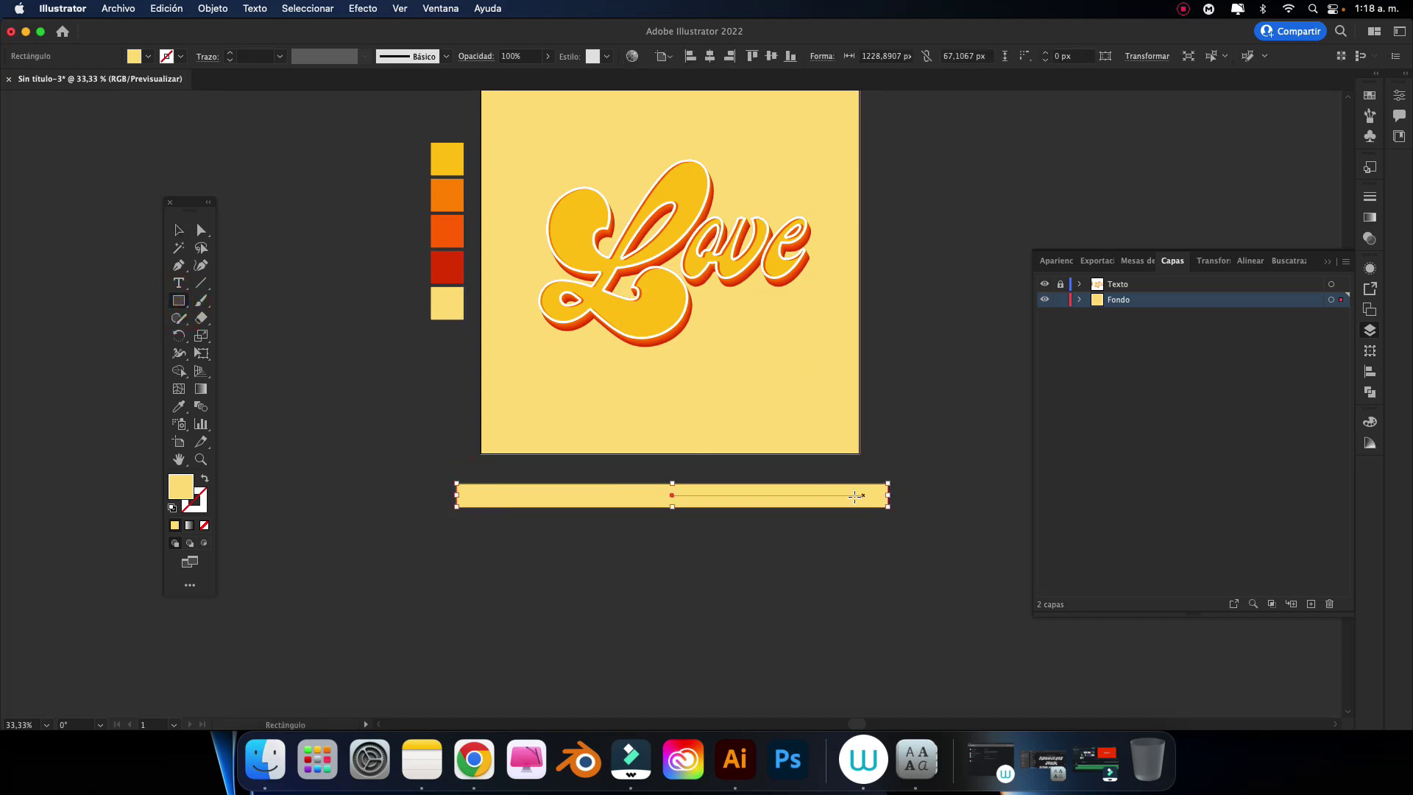
key("i")
left_click(458, 203)
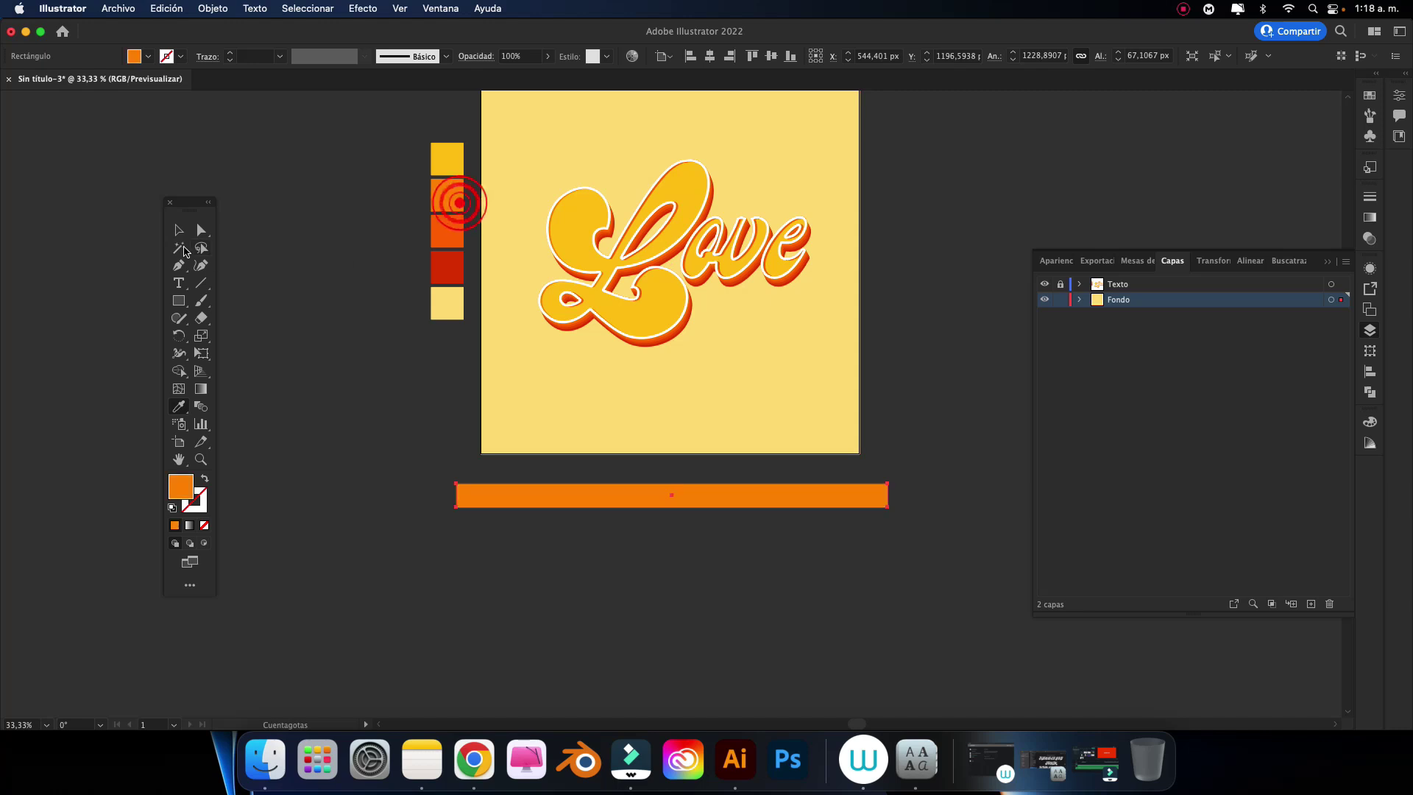
Step: Duplicate the orange strip twice, stacking the copies directly below it
key("v")
key("super+plus")
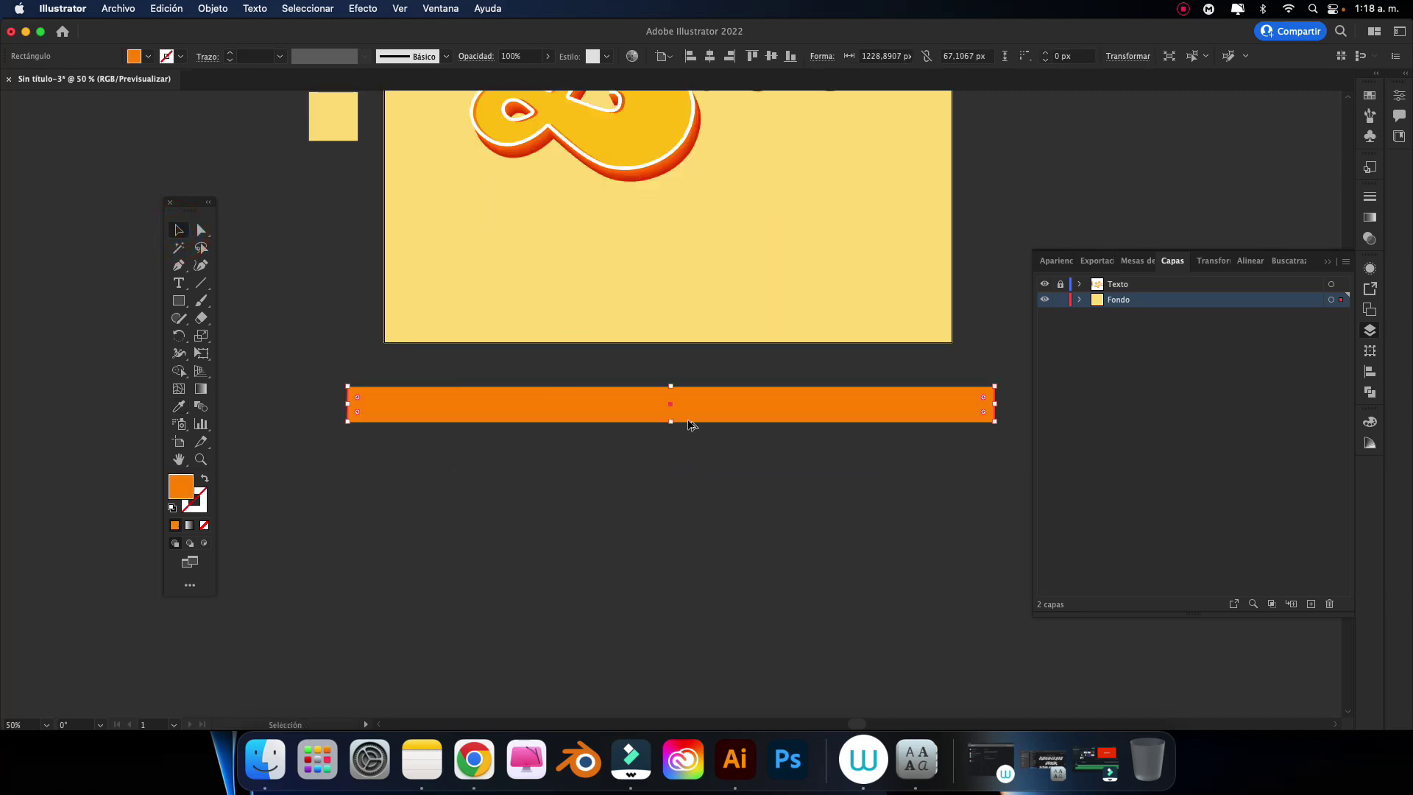
left_click_drag(694, 408, 697, 449)
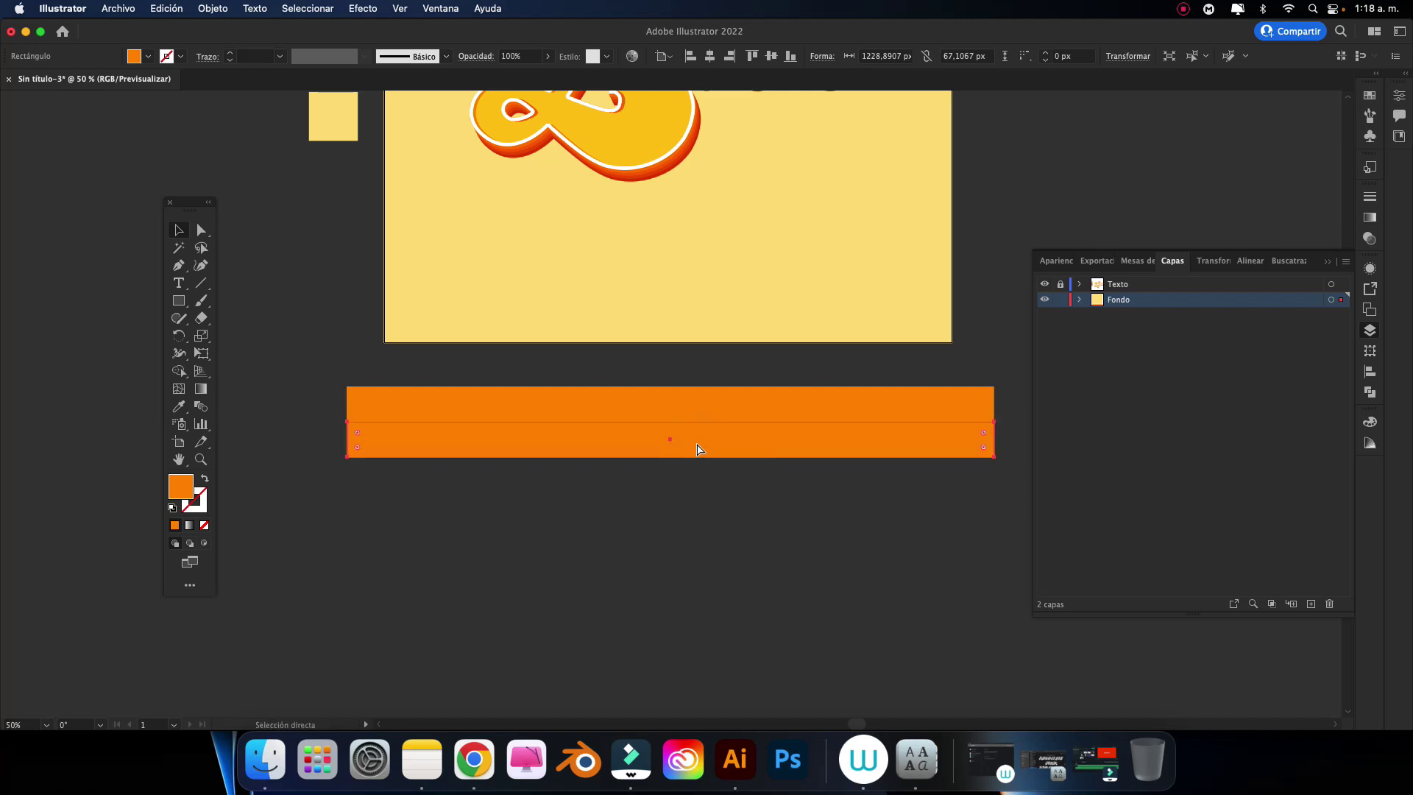
key("super+d")
key("super+d")
left_click(640, 578)
Step: Recolour the middle strip with the darker orange-red swatch
scroll(625, 496, "up", 2)
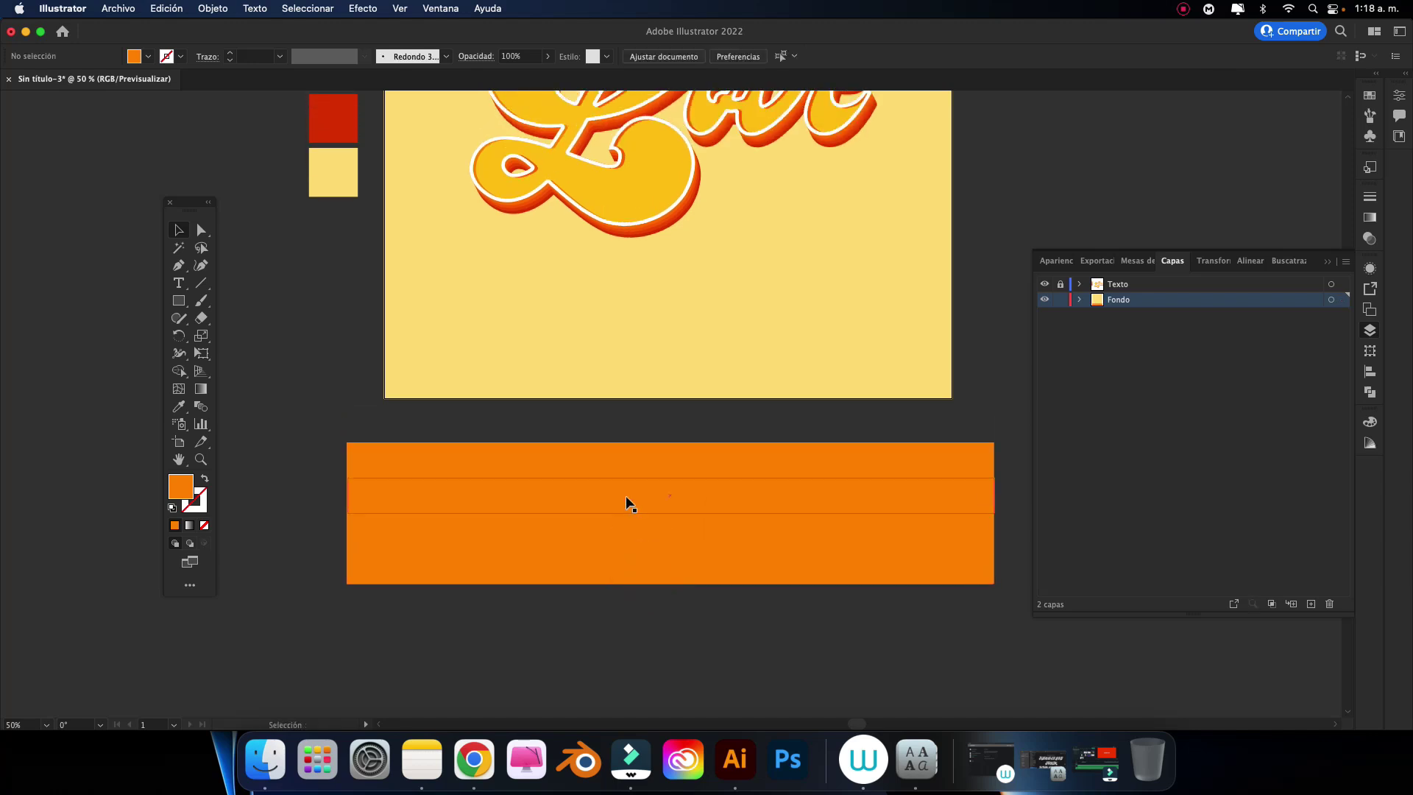
left_click(625, 497)
scroll(625, 496, "up", 7)
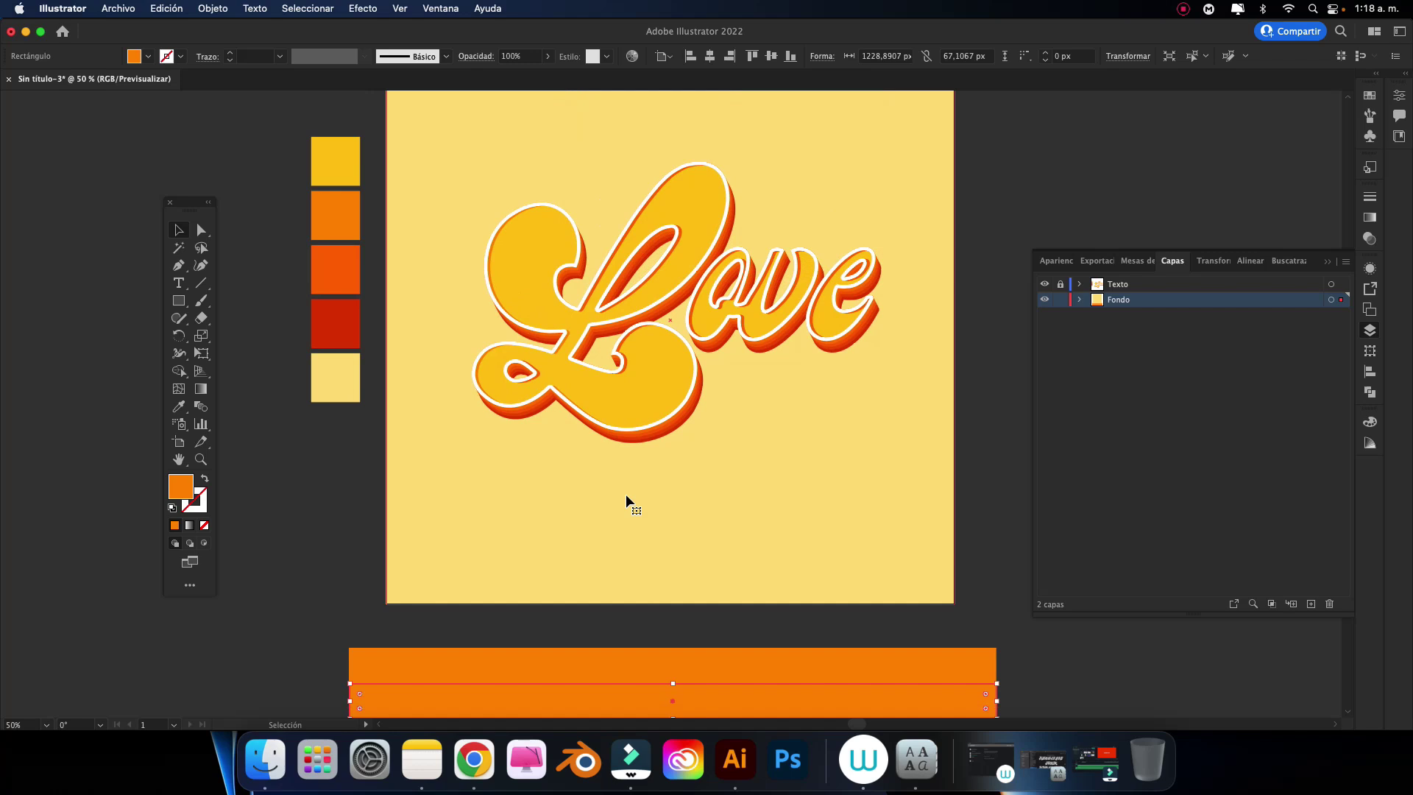
key("i")
left_click(345, 269)
scroll(445, 394, "down", 4)
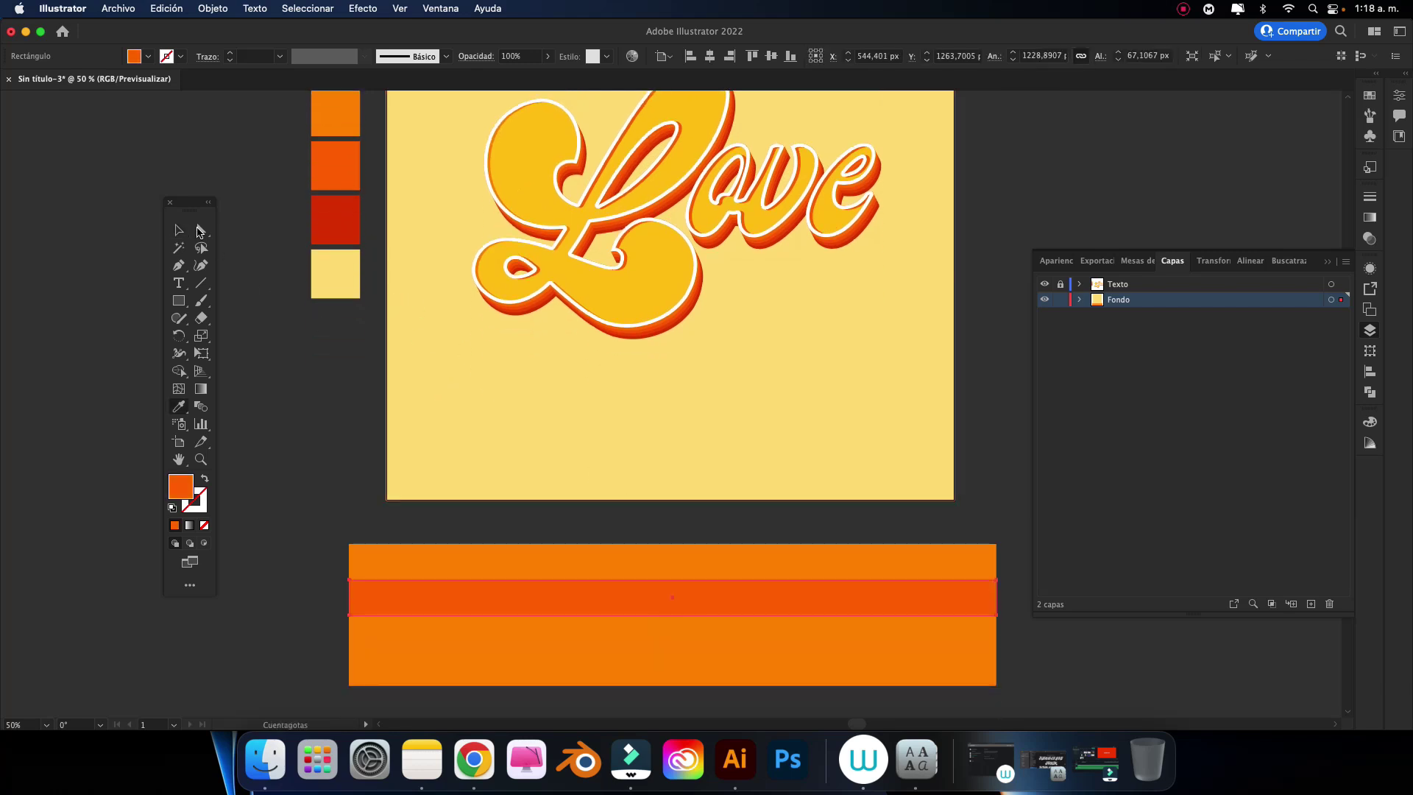
Step: Recolour the top strip with the yellow swatch
left_click(182, 231)
left_click(495, 545)
key("i")
scroll(358, 207, "up", 4)
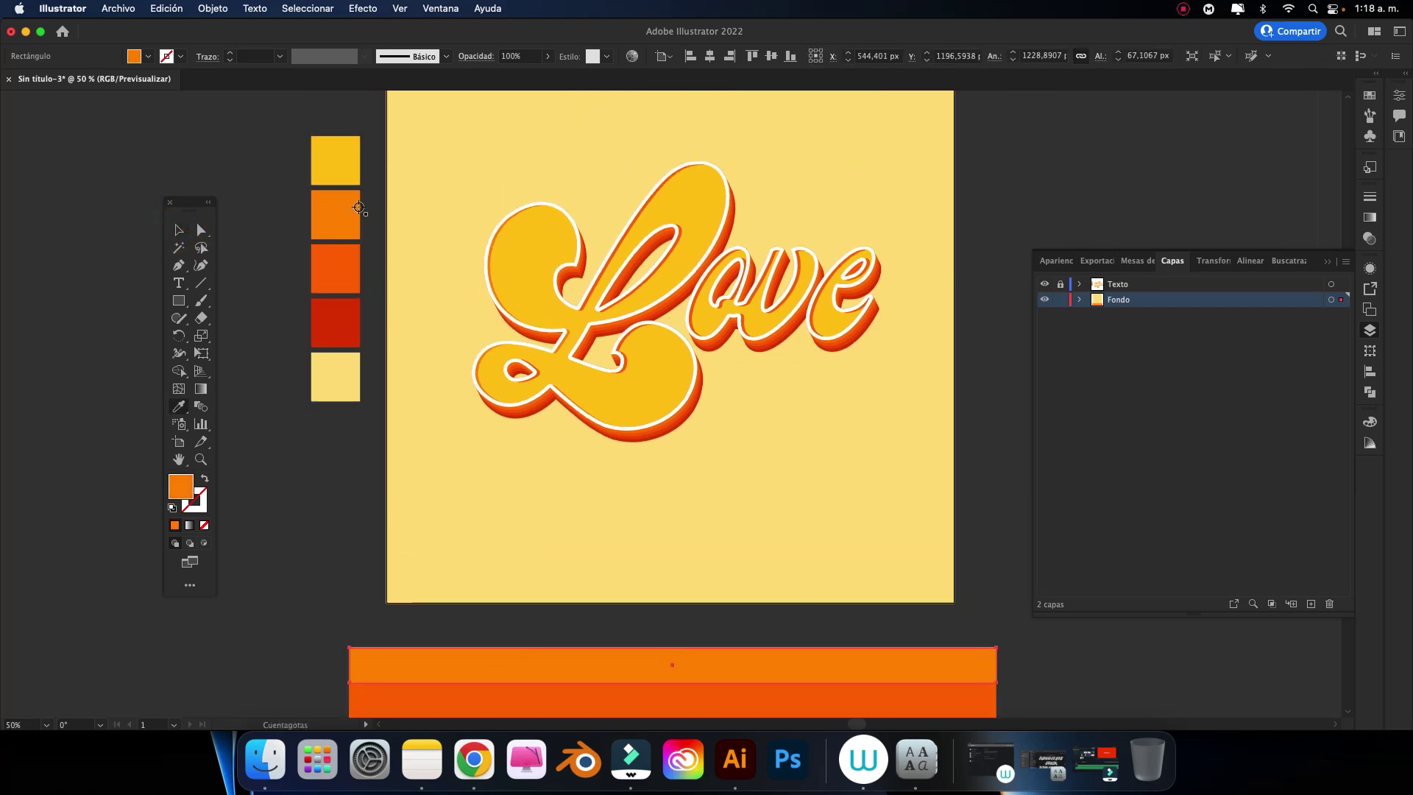
left_click(344, 174)
scroll(434, 427, "down", 3)
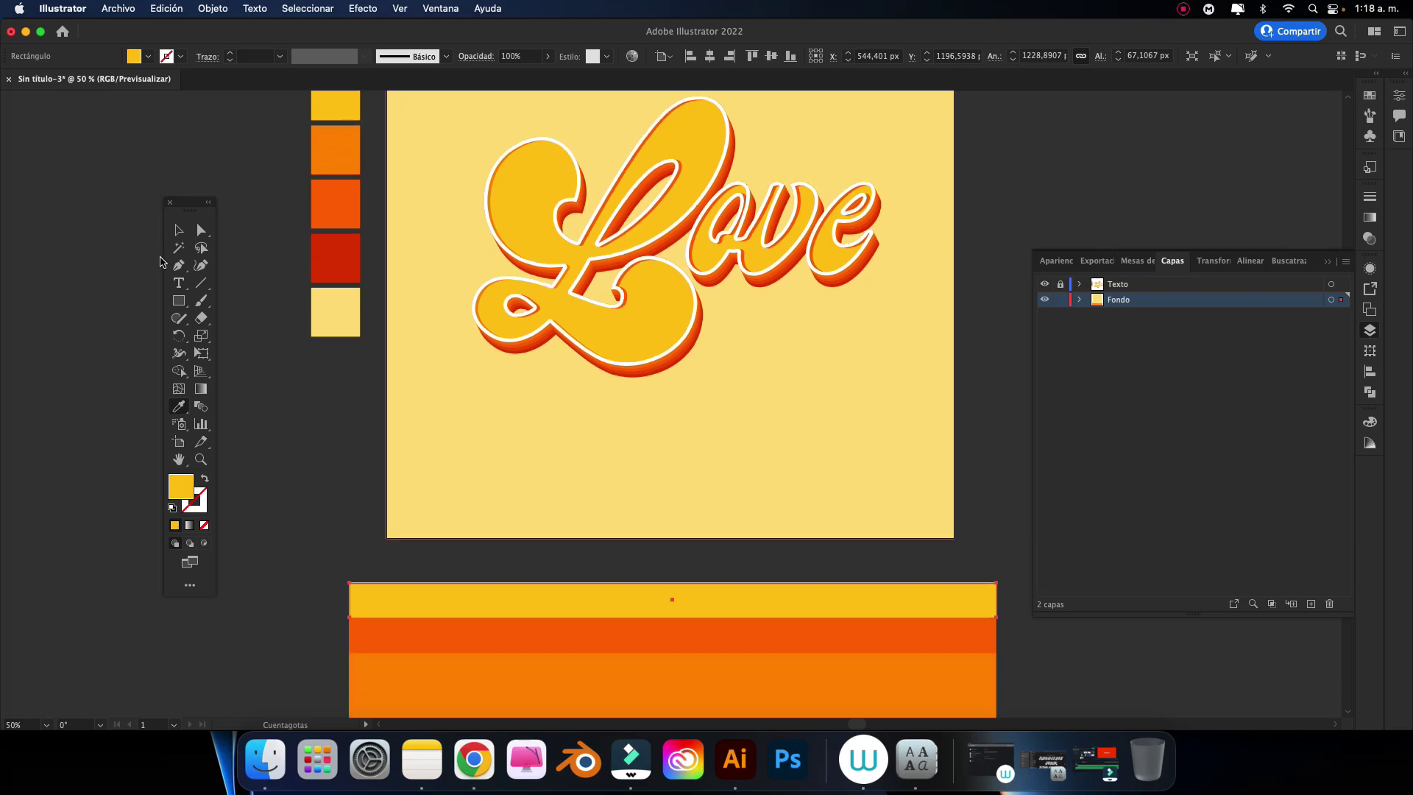
left_click(177, 227)
scroll(370, 406, "down", 5)
Step: Recolour the third strip red-orange, then red
left_click(445, 519)
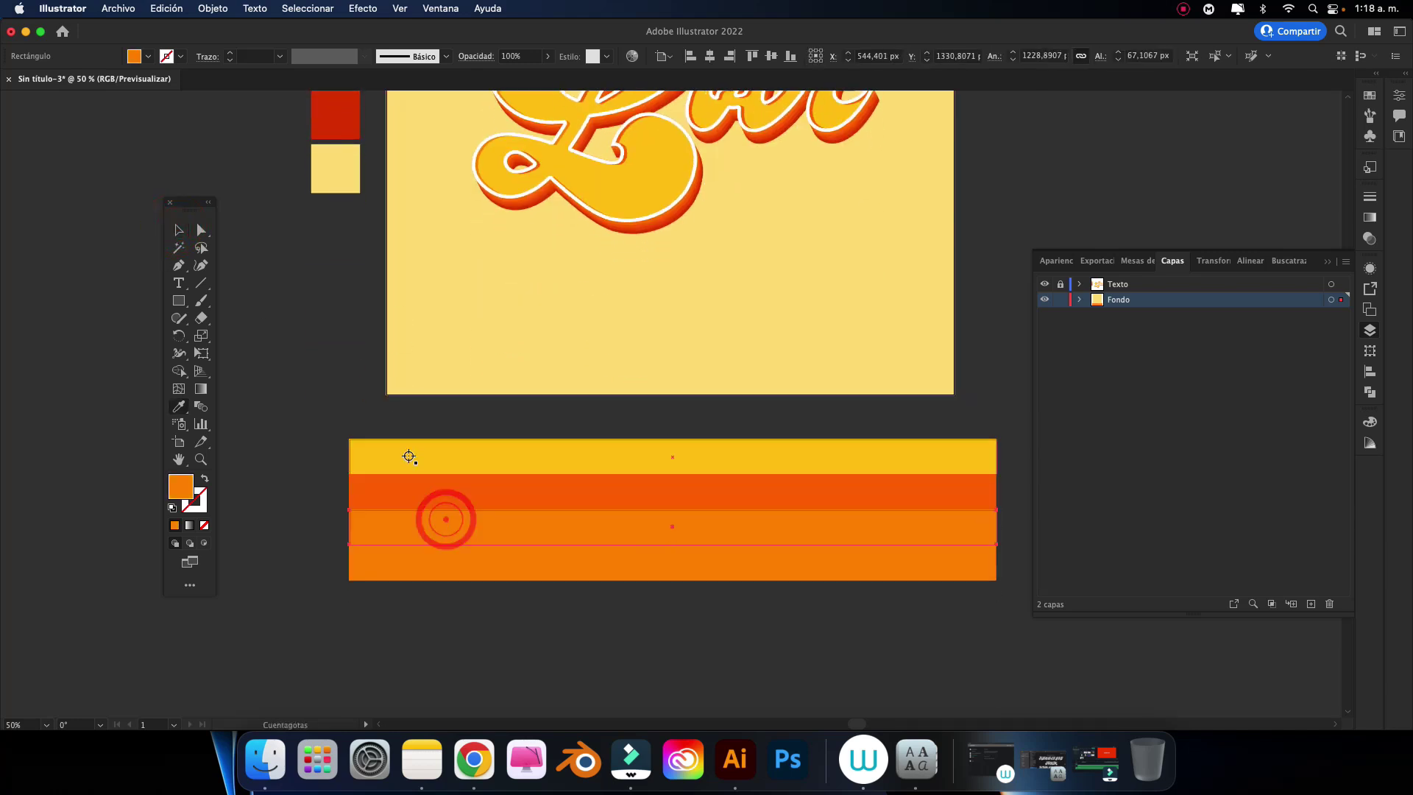
key("i")
scroll(292, 304, "up", 2)
scroll(293, 304, "up", 4)
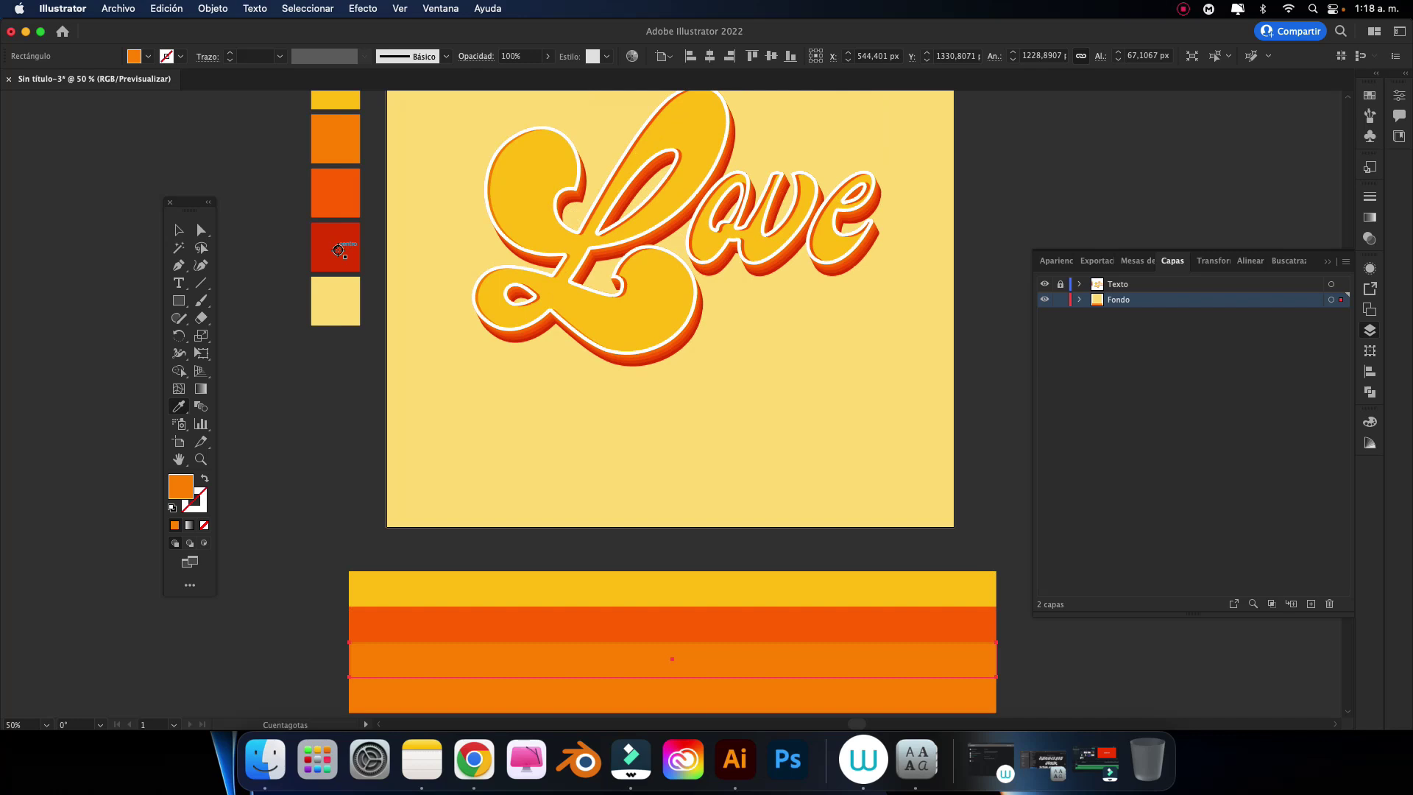
scroll(337, 251, "up", 2)
scroll(338, 250, "down", 2)
left_click(335, 224)
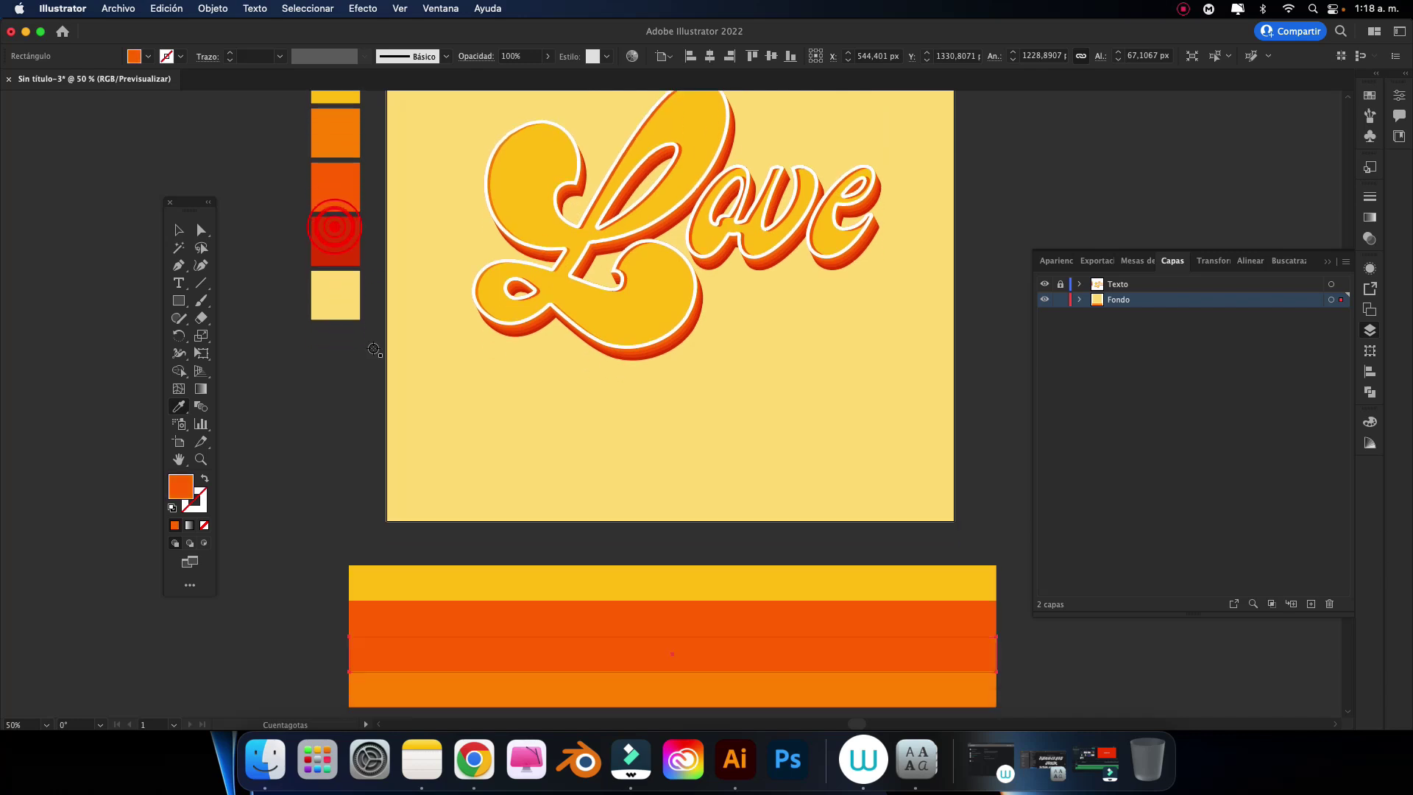
scroll(335, 213, "down", 1)
left_click(335, 206)
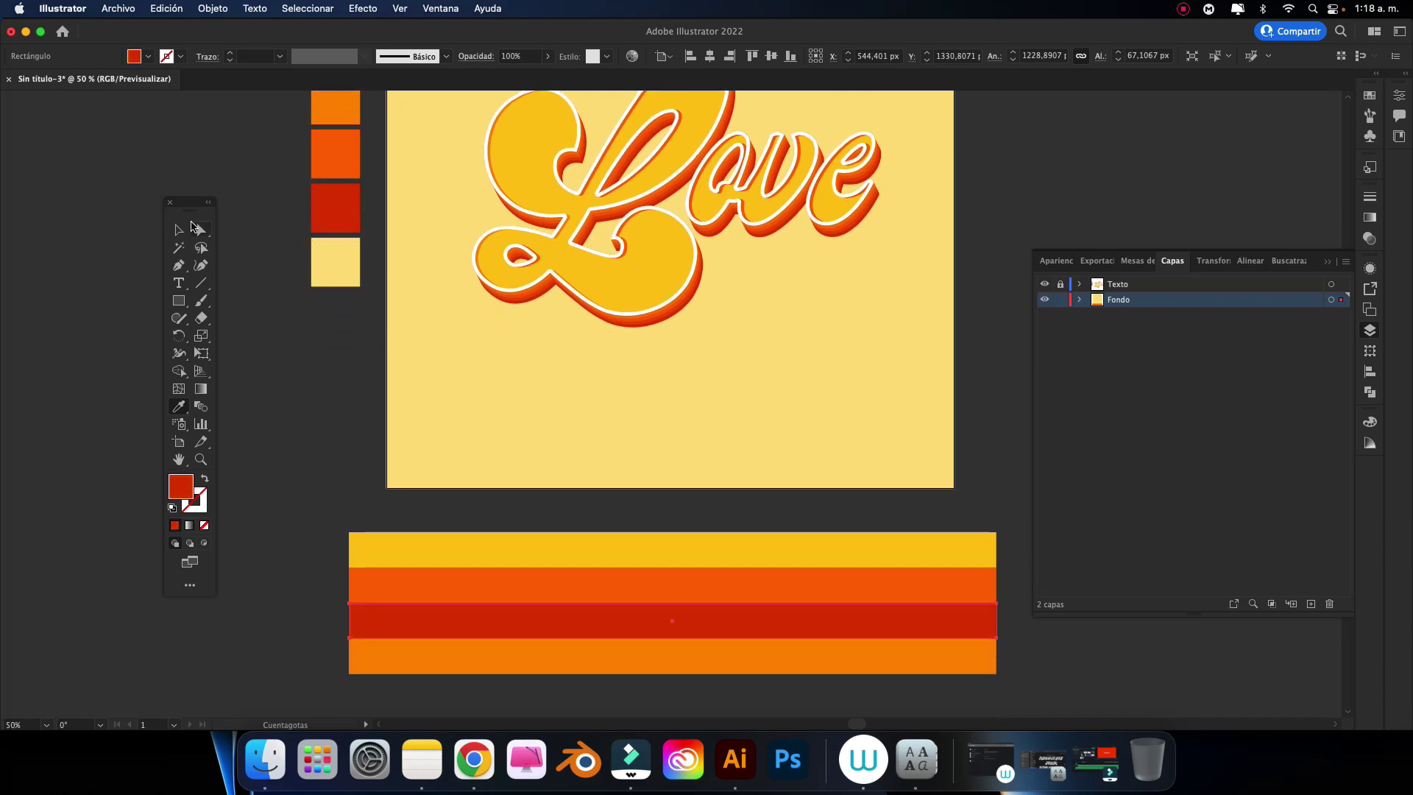
left_click(178, 229)
left_click(316, 372)
Step: Delete the top yellow strip, then undo to restore it
scroll(316, 373, "up", 3)
scroll(318, 372, "down", 2)
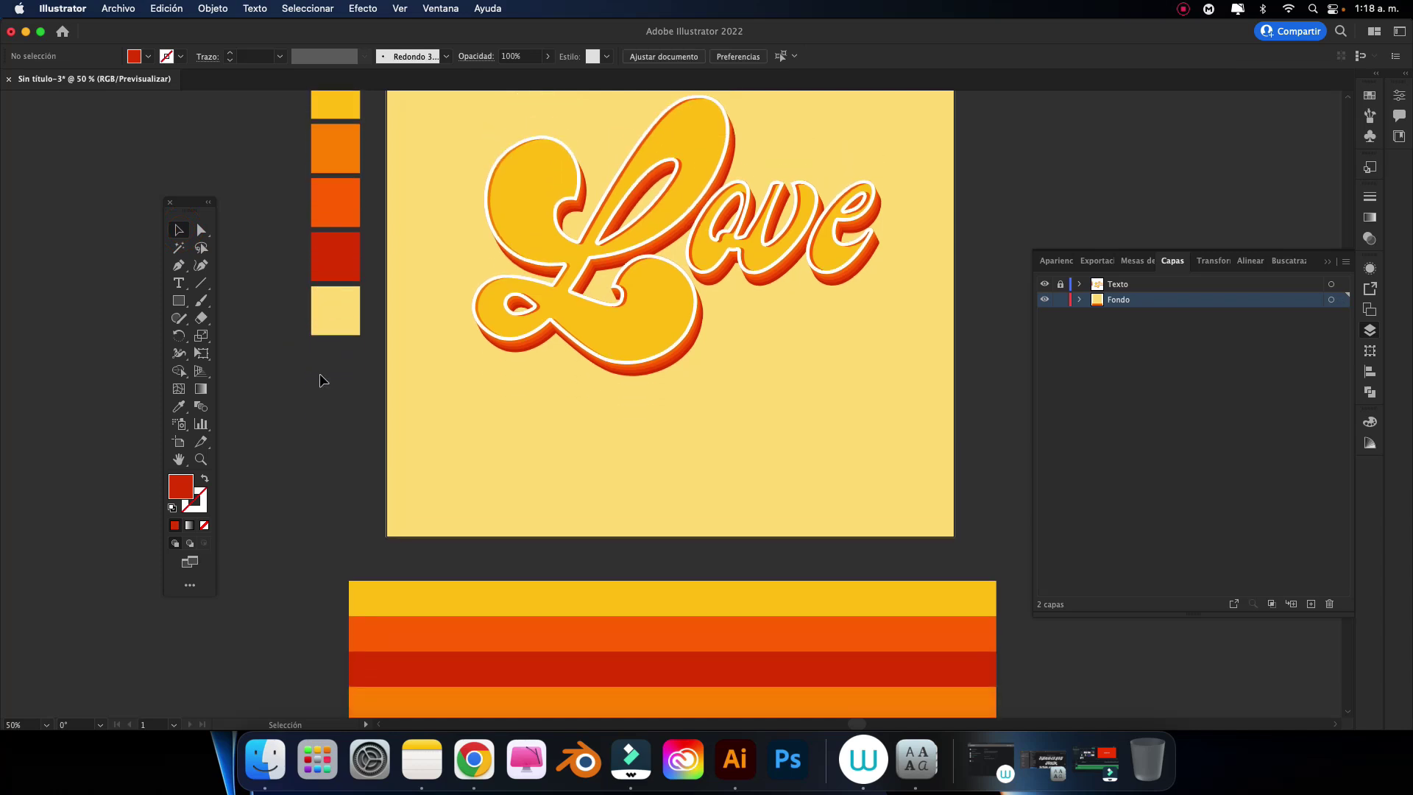
scroll(320, 373, "down", 1)
key("super+minus")
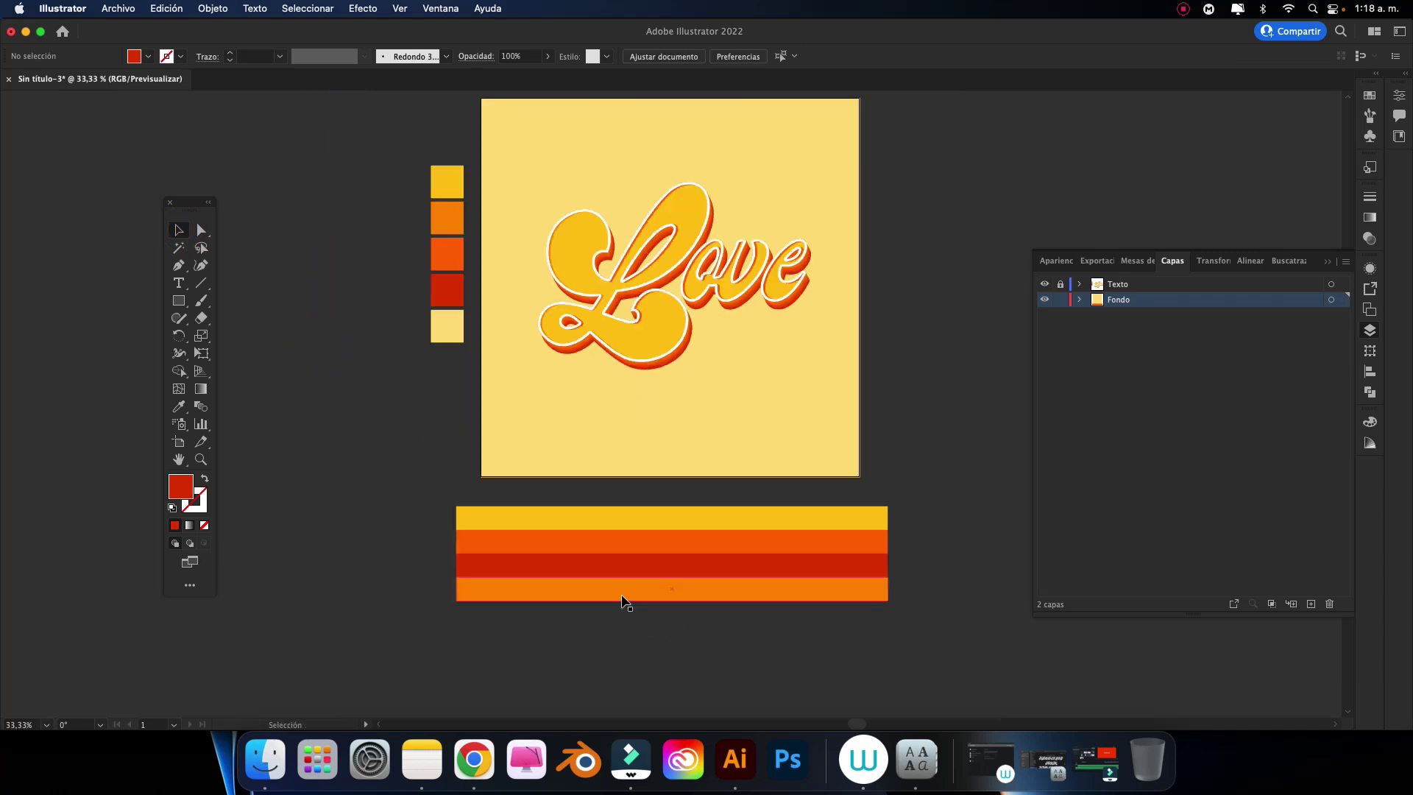
left_click(621, 590)
left_click(606, 522)
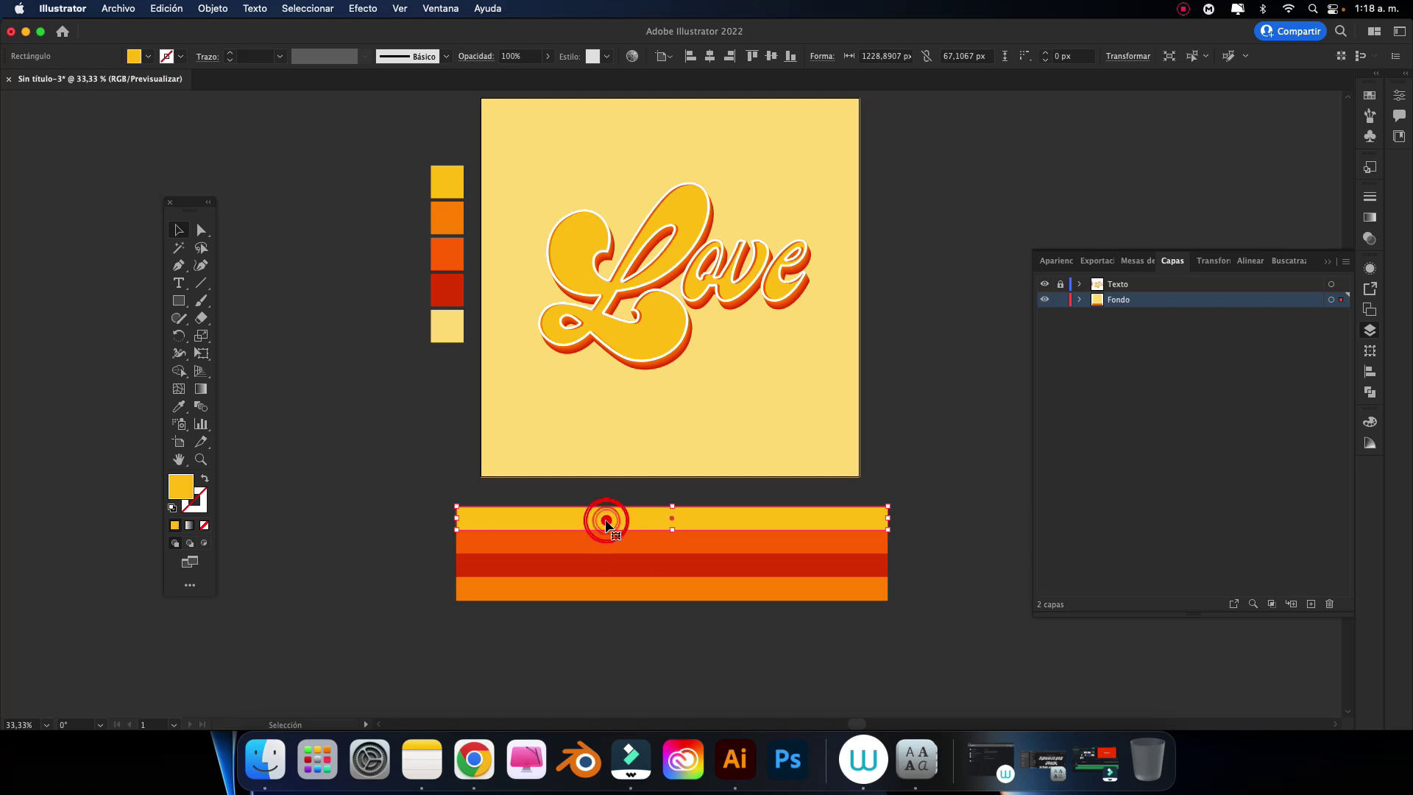
left_click(494, 510)
key("Delete")
left_click(531, 539)
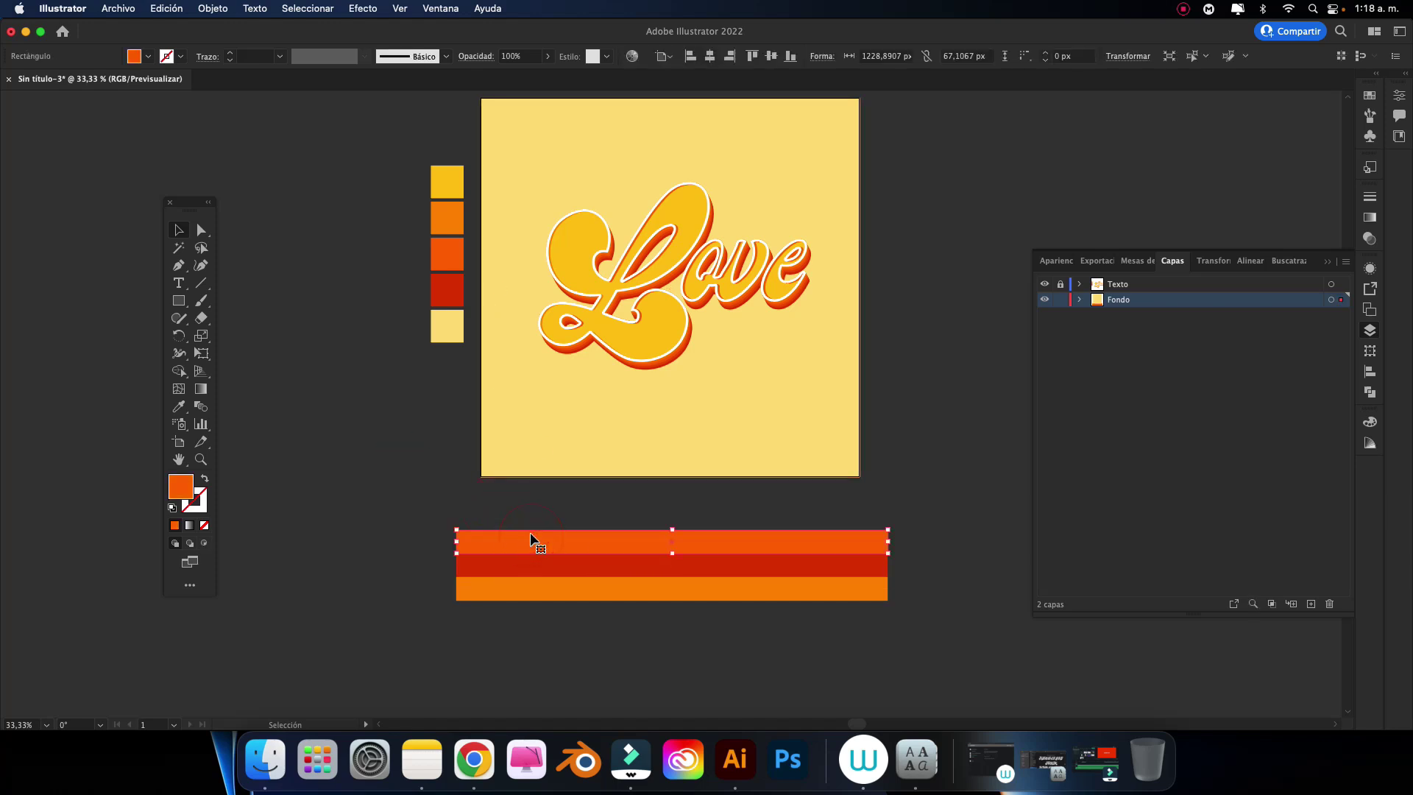
key("super+z")
left_click(404, 479)
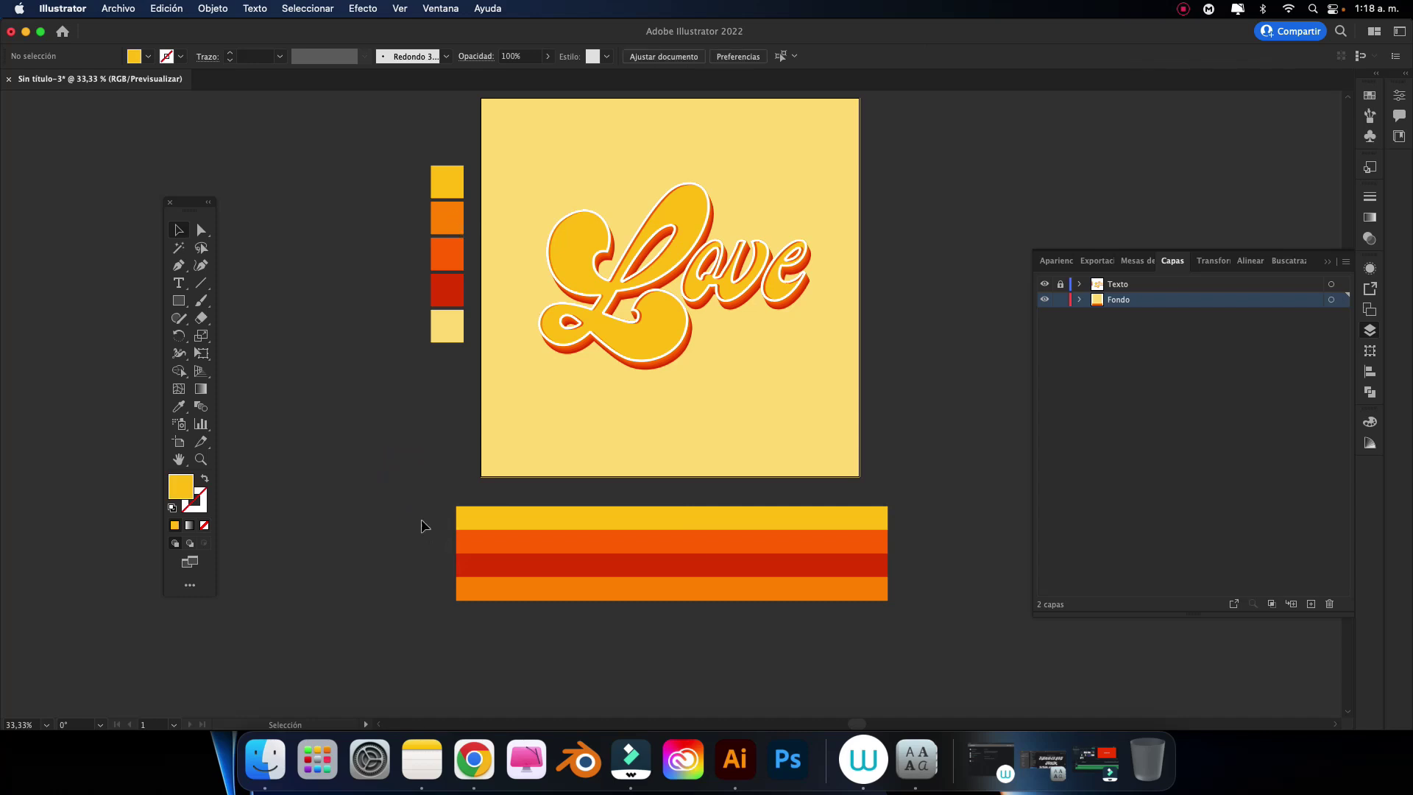
Step: Delete the bottom strip and recolour the top one orange, then undo both changes
left_click(492, 591)
key("Delete")
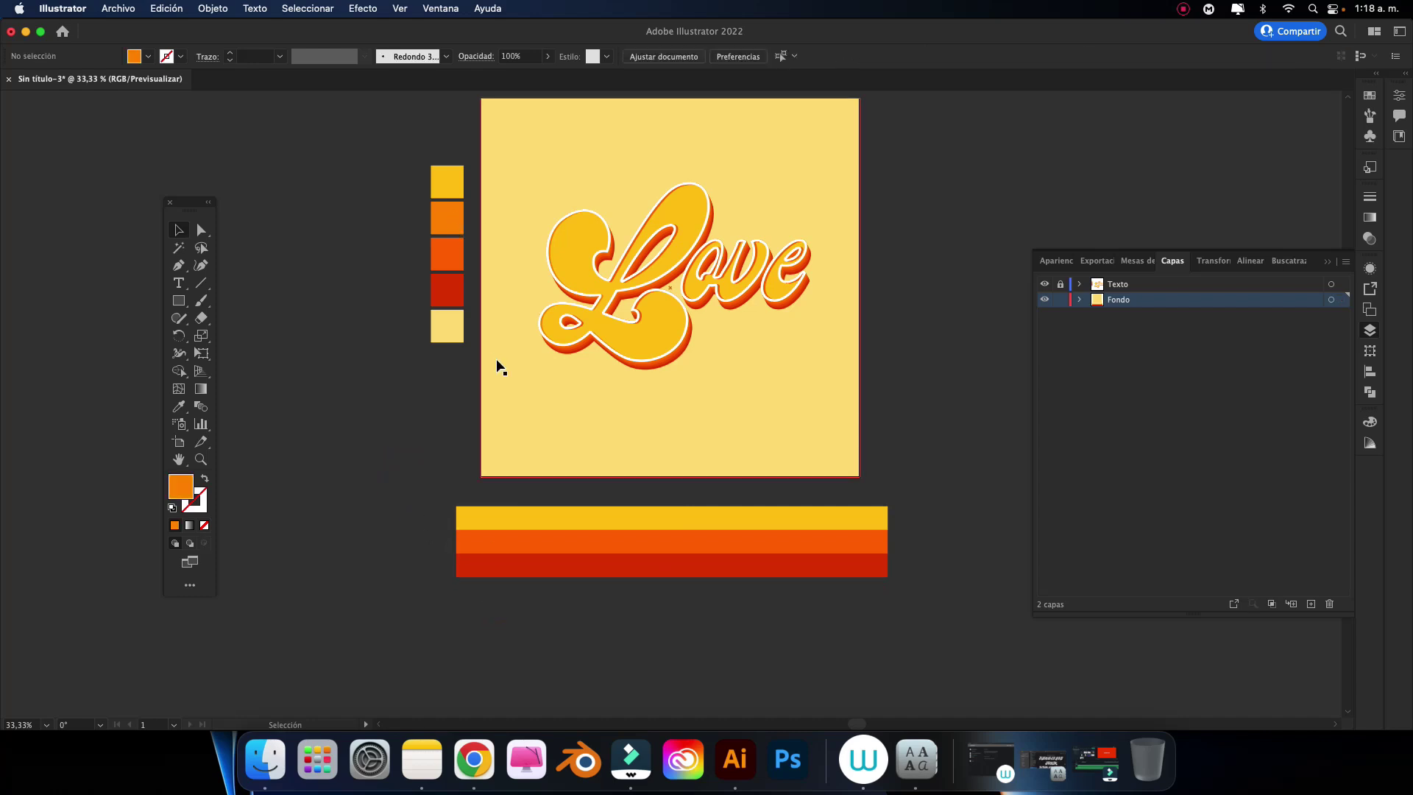
left_click(514, 515)
key("i")
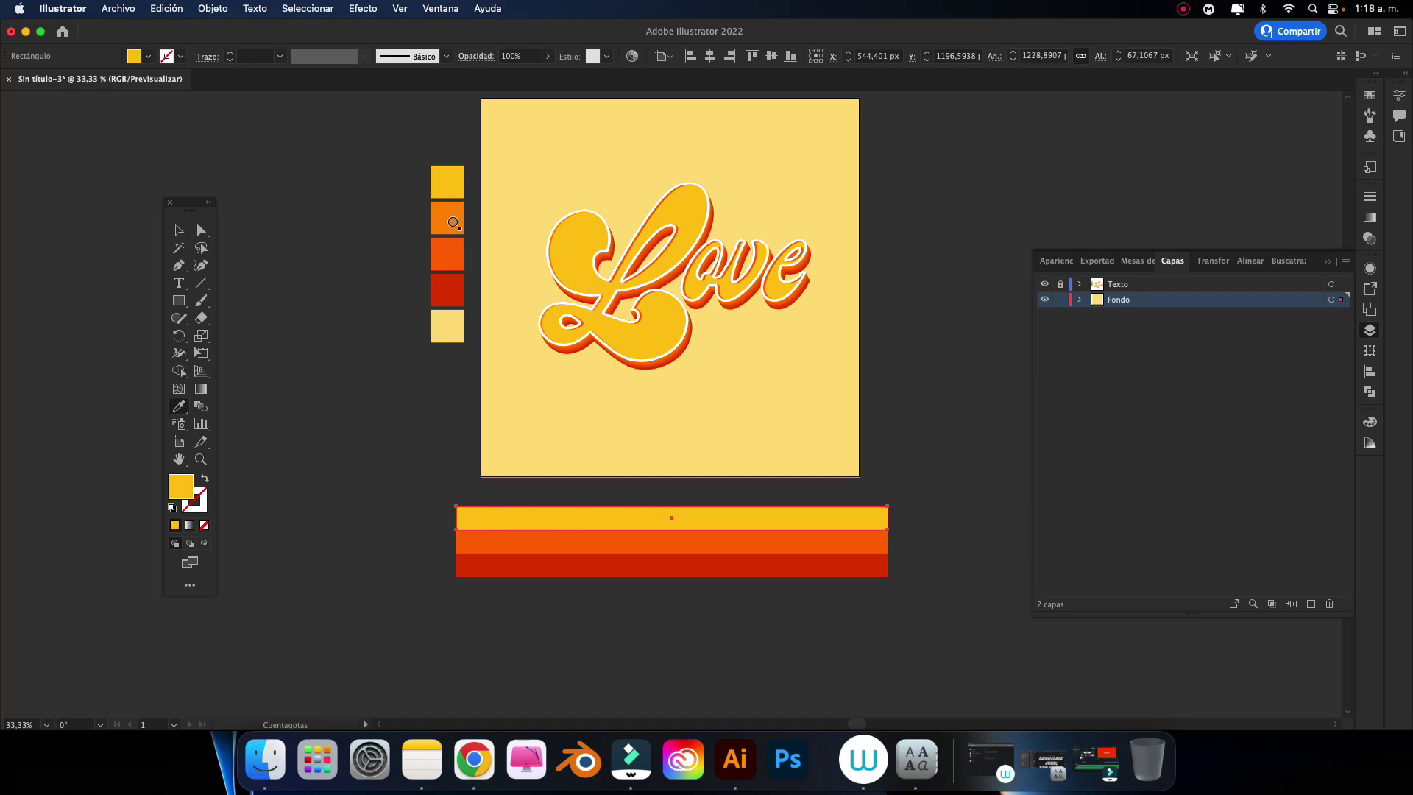
left_click(453, 222)
left_click(179, 230)
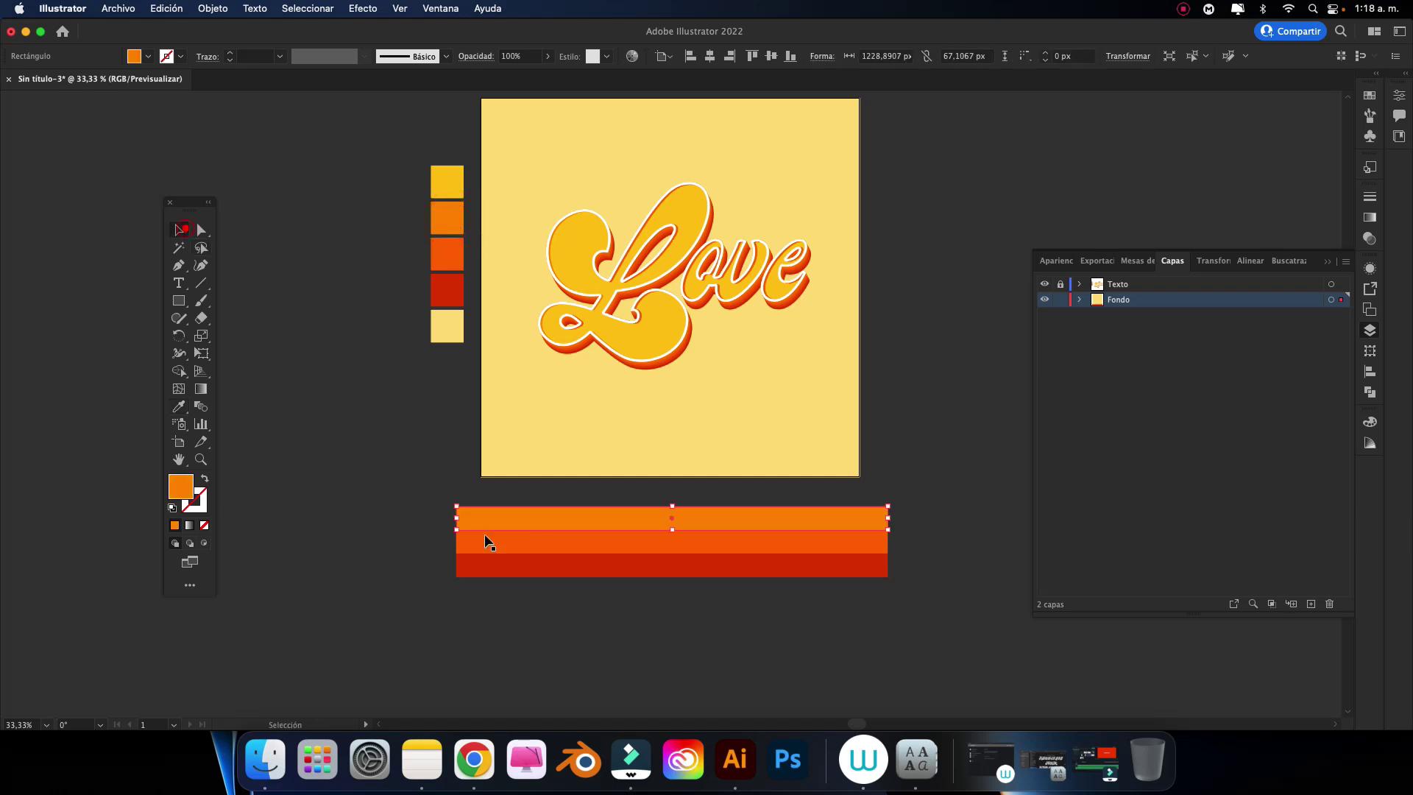
left_click(557, 548)
key("ctrl+z")
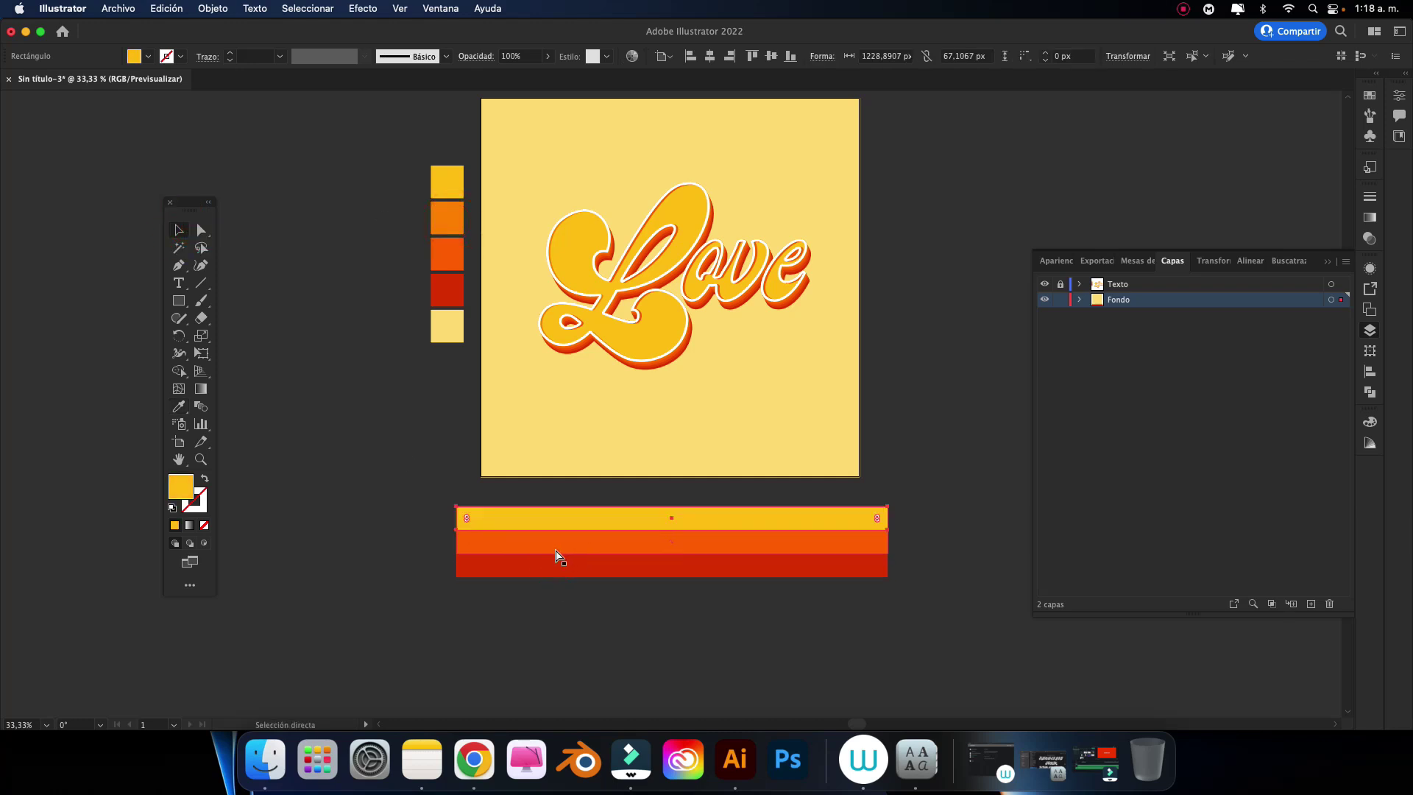
key("ctrl+z")
left_click(412, 548)
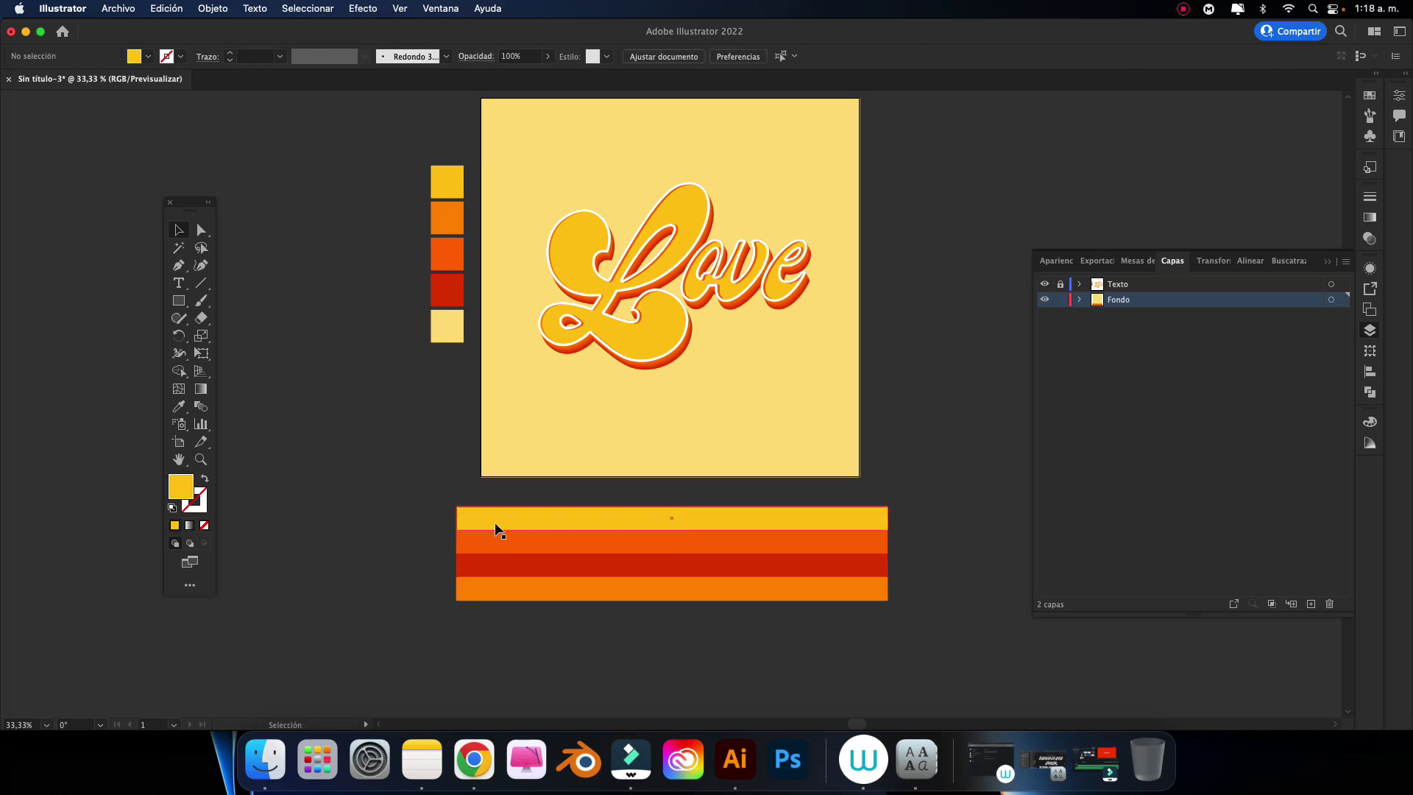
Step: Colour the second stripe with the orange swatch
left_click(496, 525)
key("i")
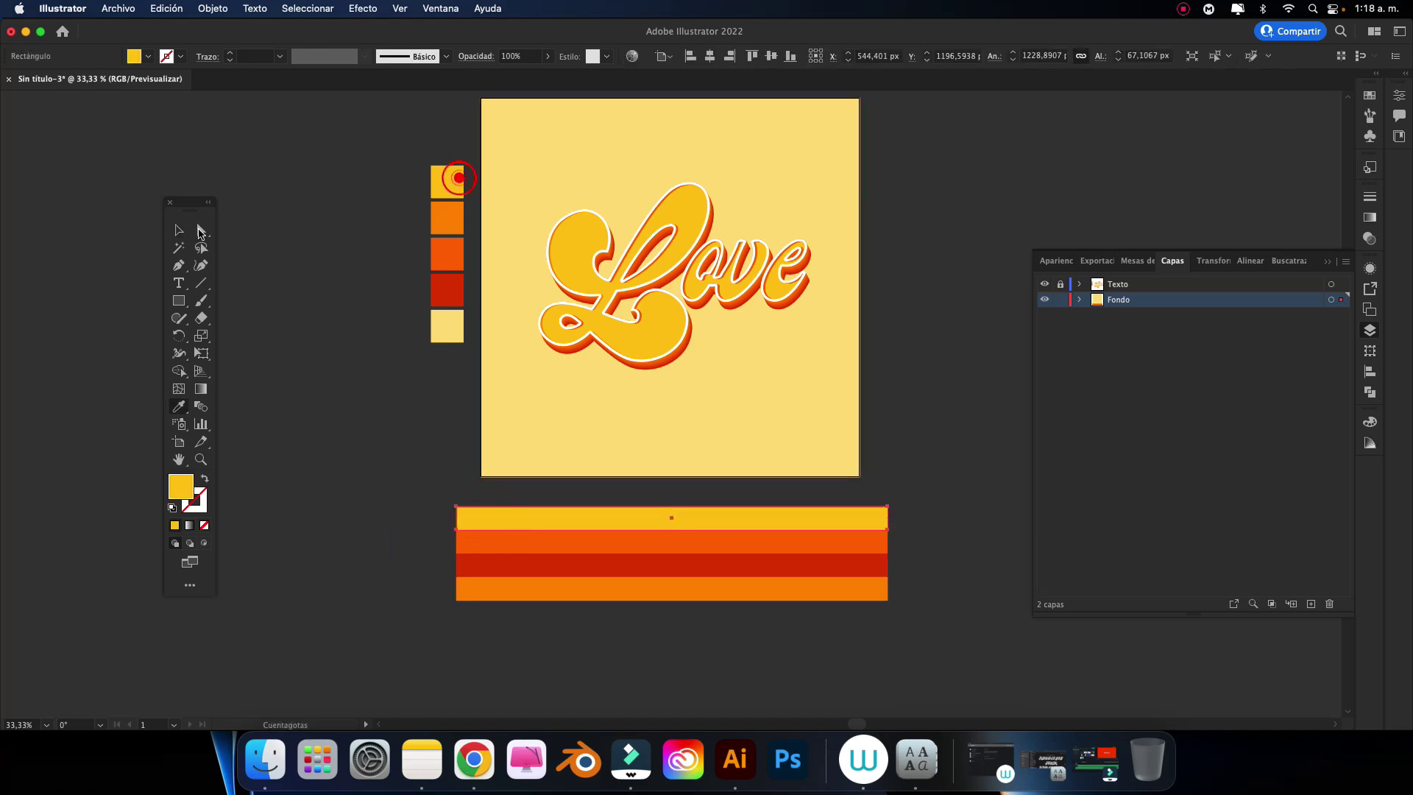
left_click(179, 229)
key("i")
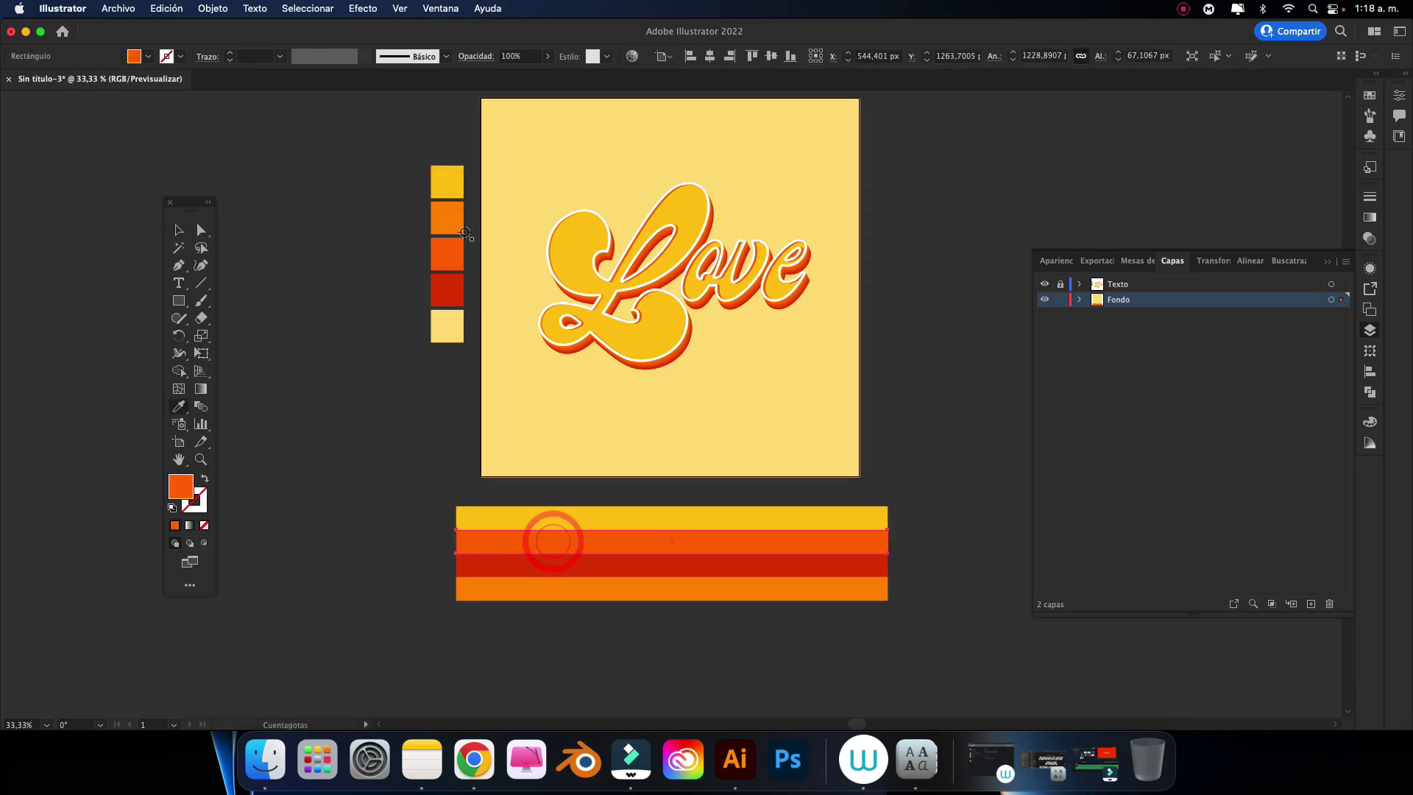
left_click(447, 218)
key("v")
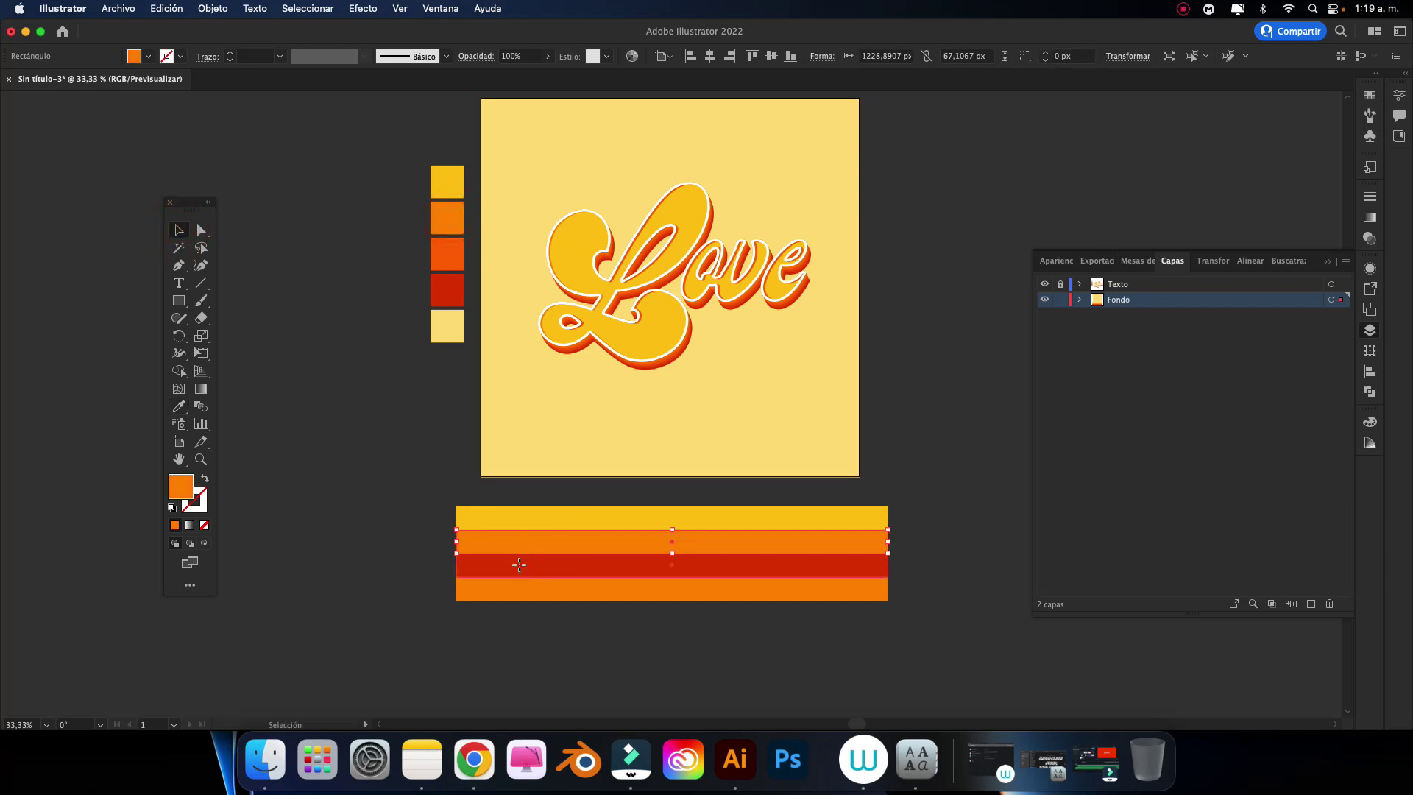
Step: Colour the third stripe red-orange and the bottom stripe deep red
left_click(520, 564)
key("i")
left_click(453, 253)
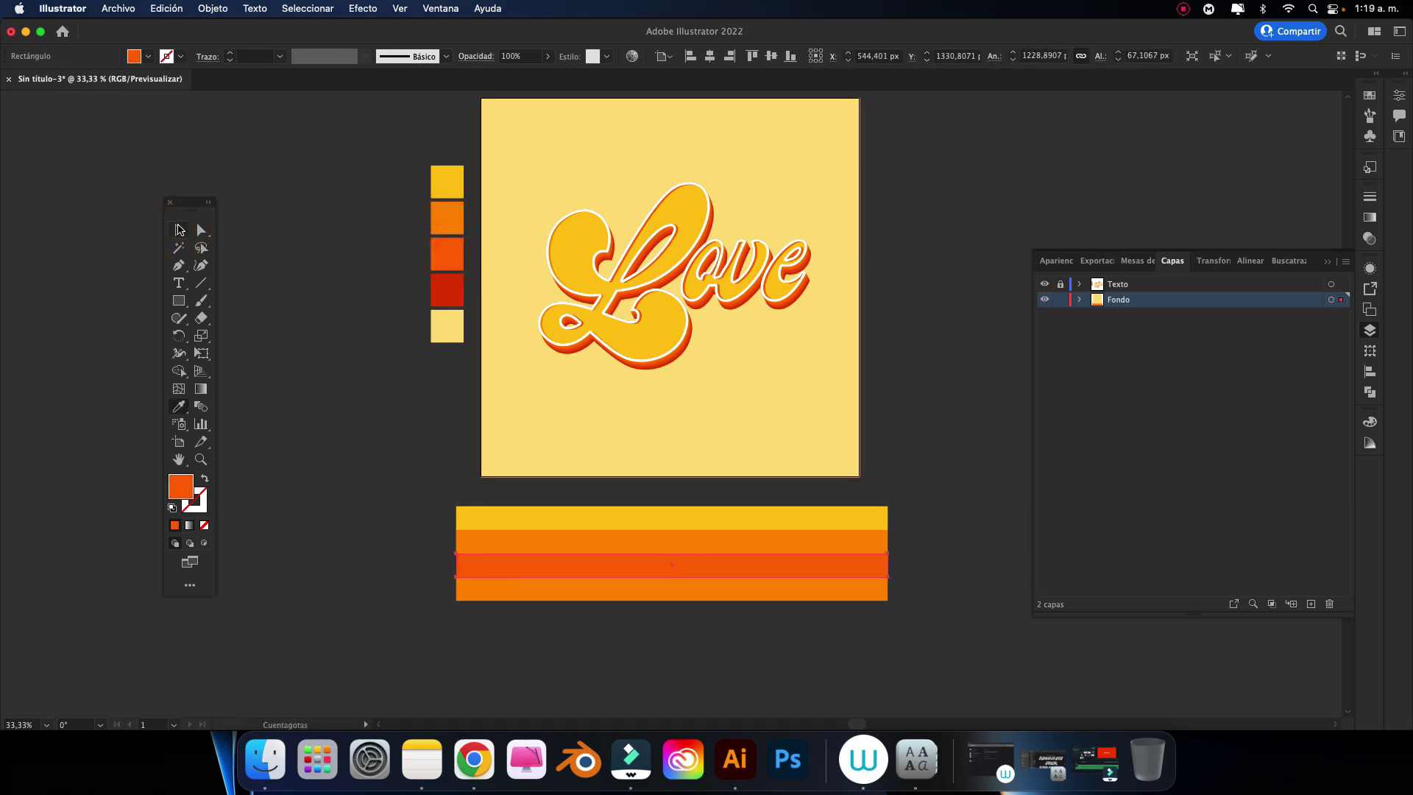
left_click(178, 230)
left_click(533, 589)
key("i")
left_click(449, 281)
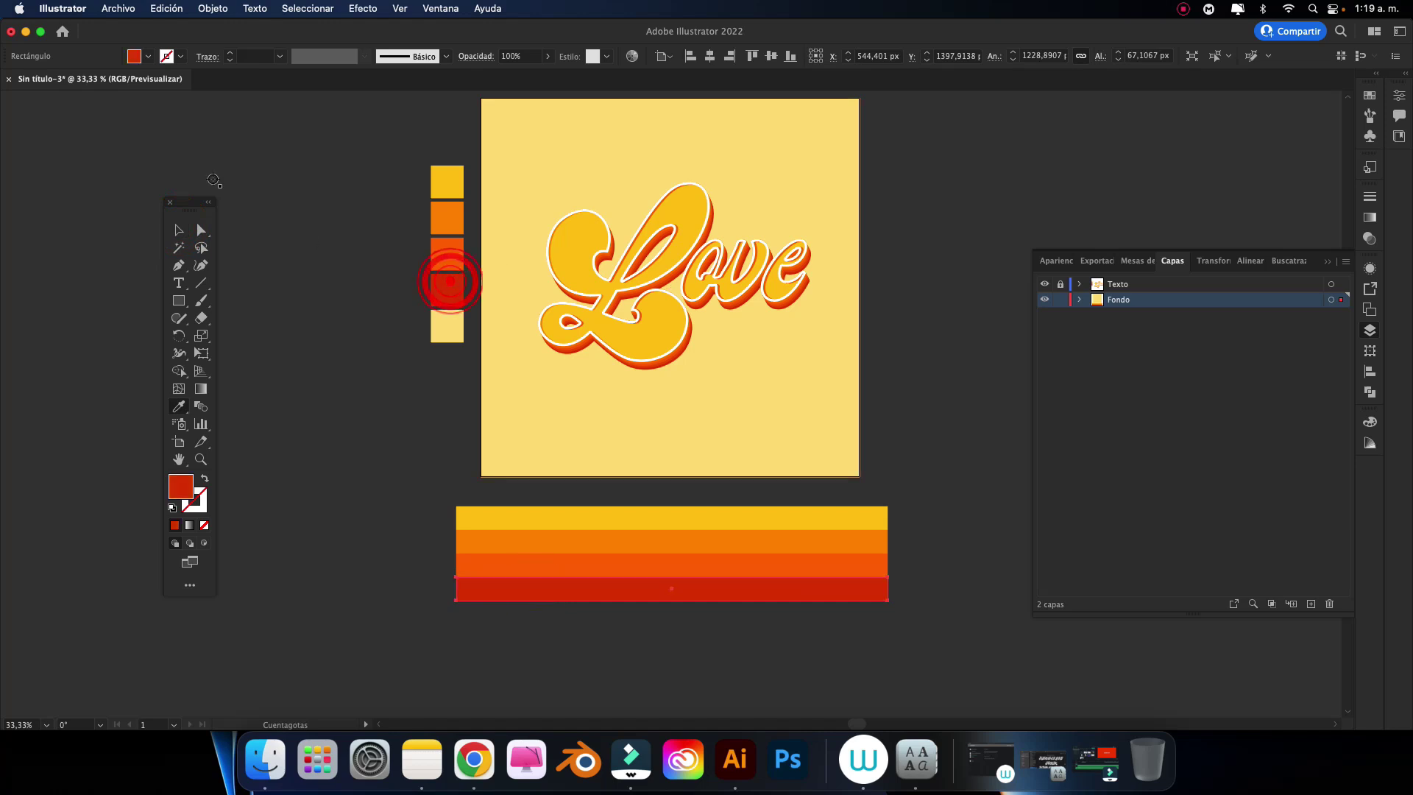
key("v")
left_click(298, 277)
left_click(377, 151)
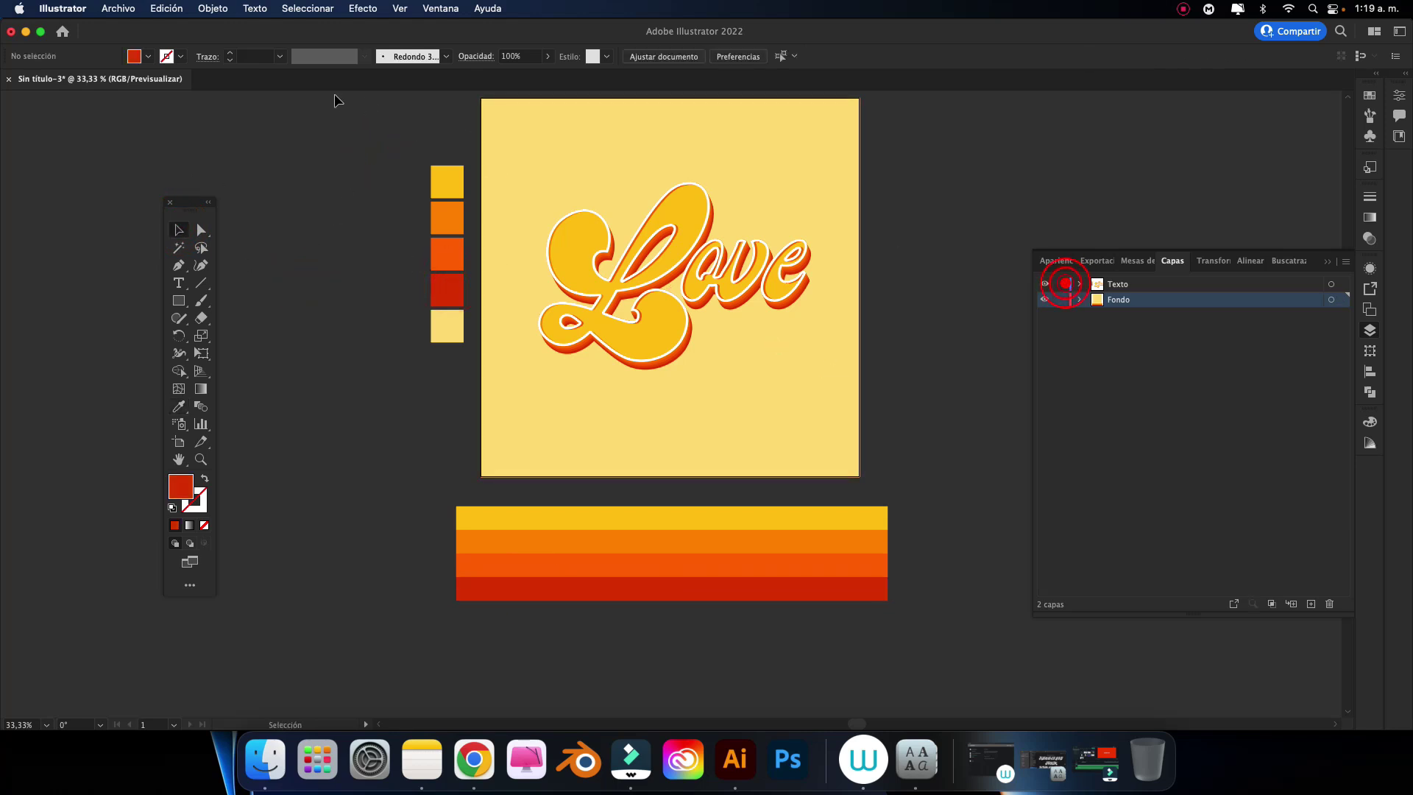
left_click_drag(397, 143, 473, 368)
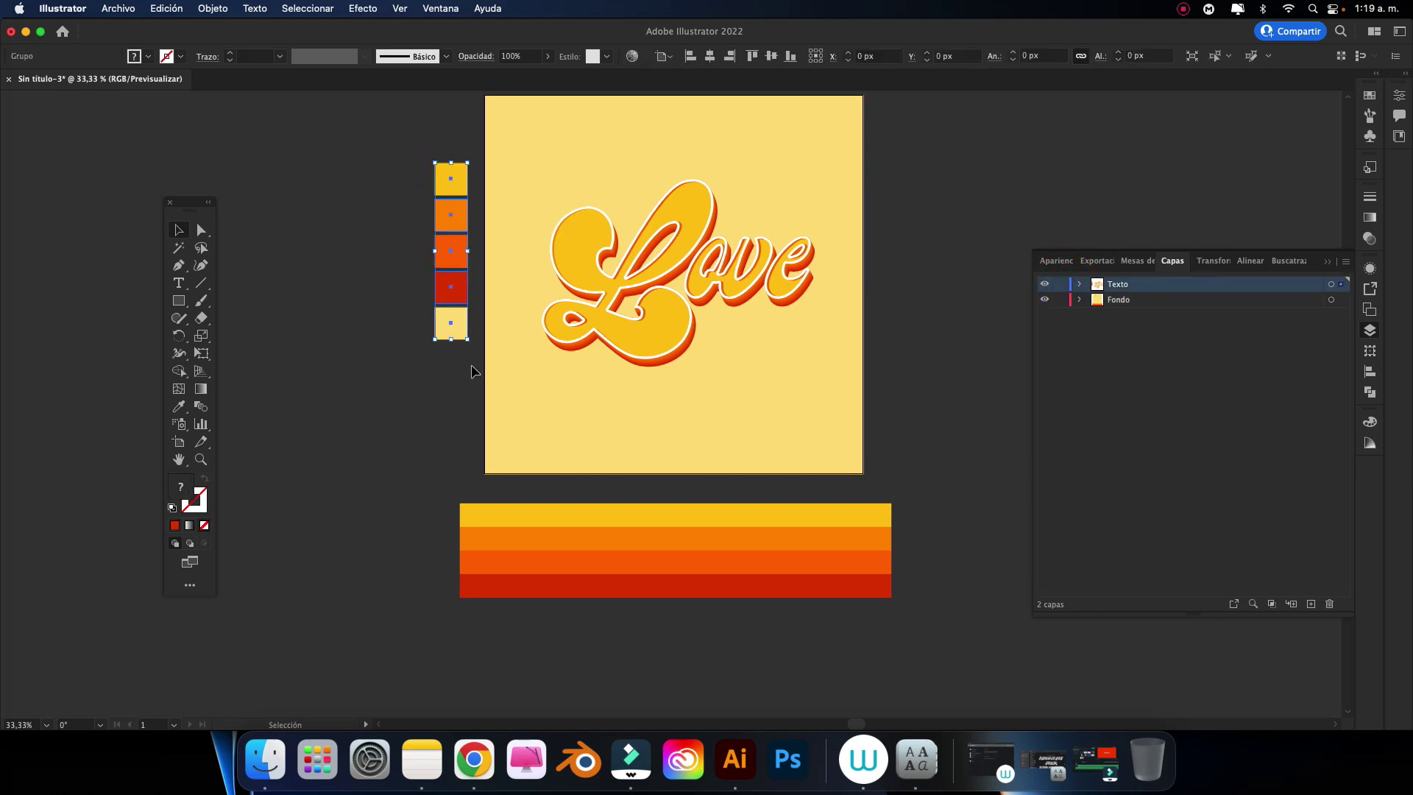
key("Delete")
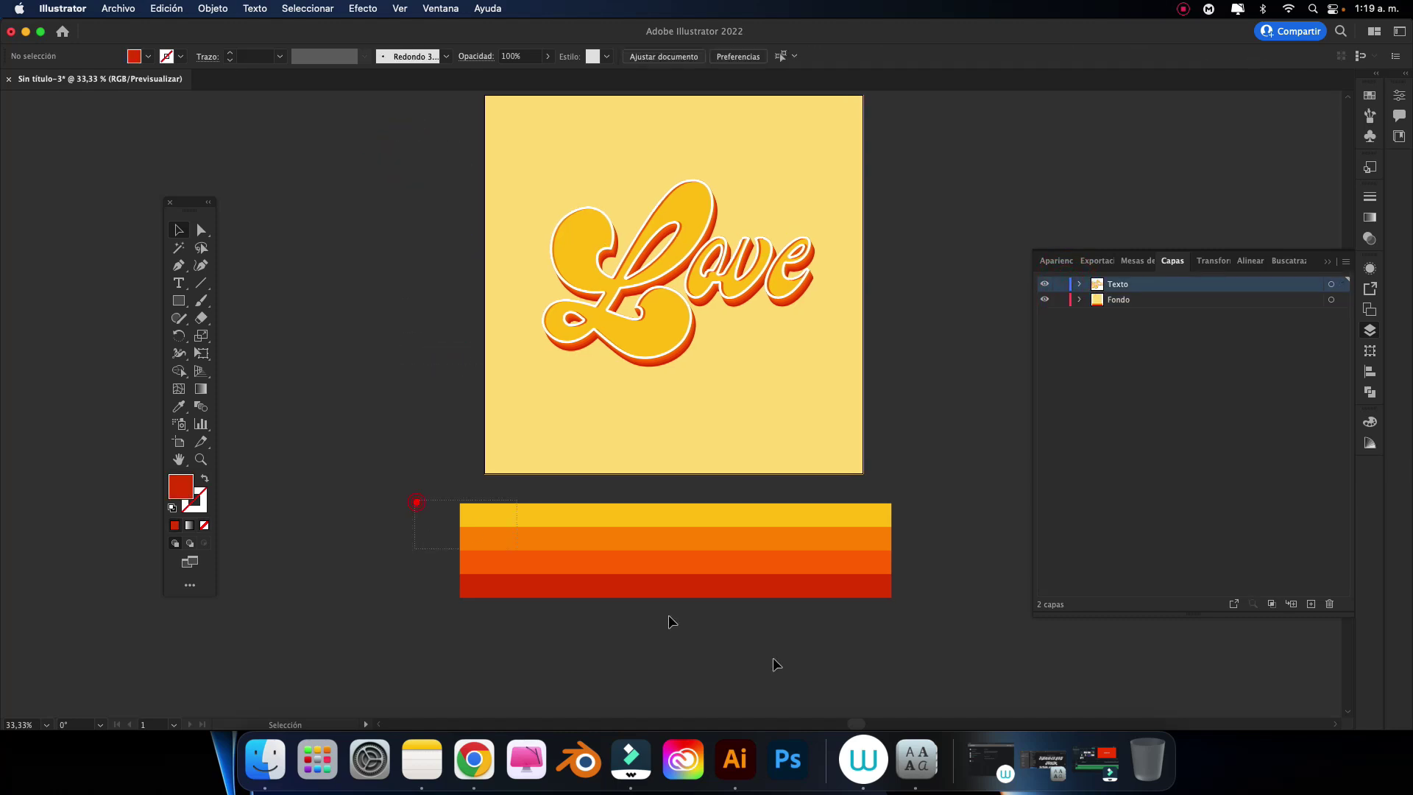
left_click_drag(413, 498, 772, 656)
left_click_drag(891, 504, 917, 498)
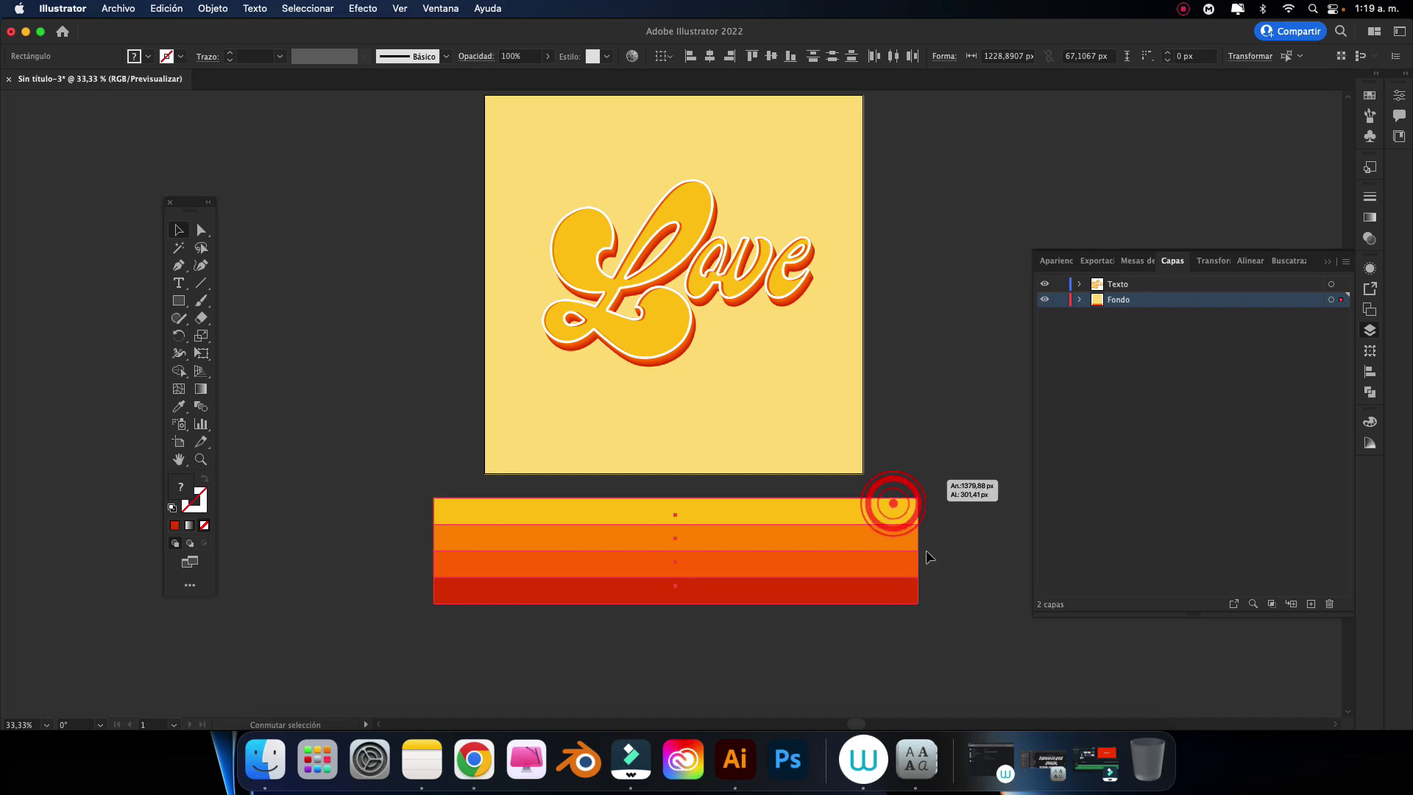
right_click(880, 553)
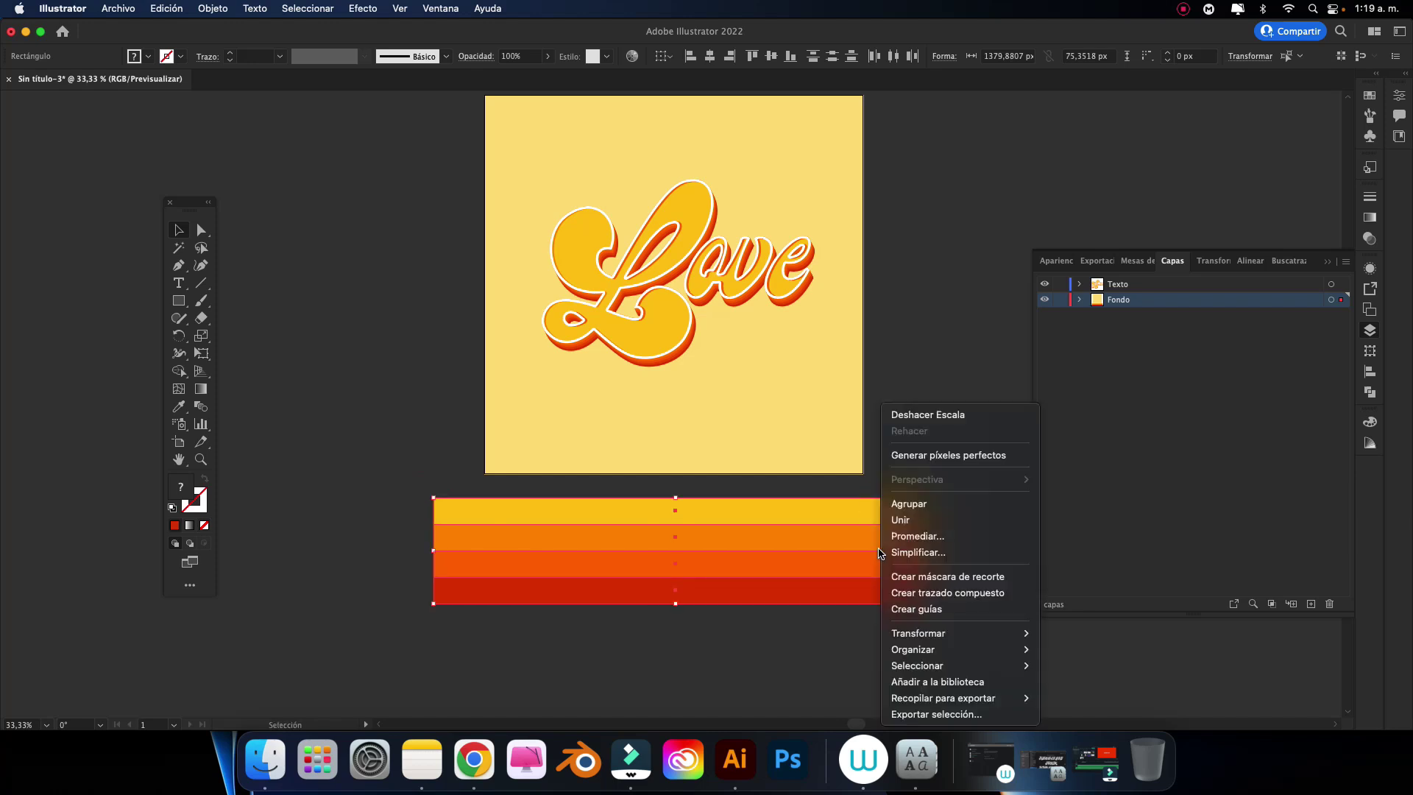
left_click(908, 500)
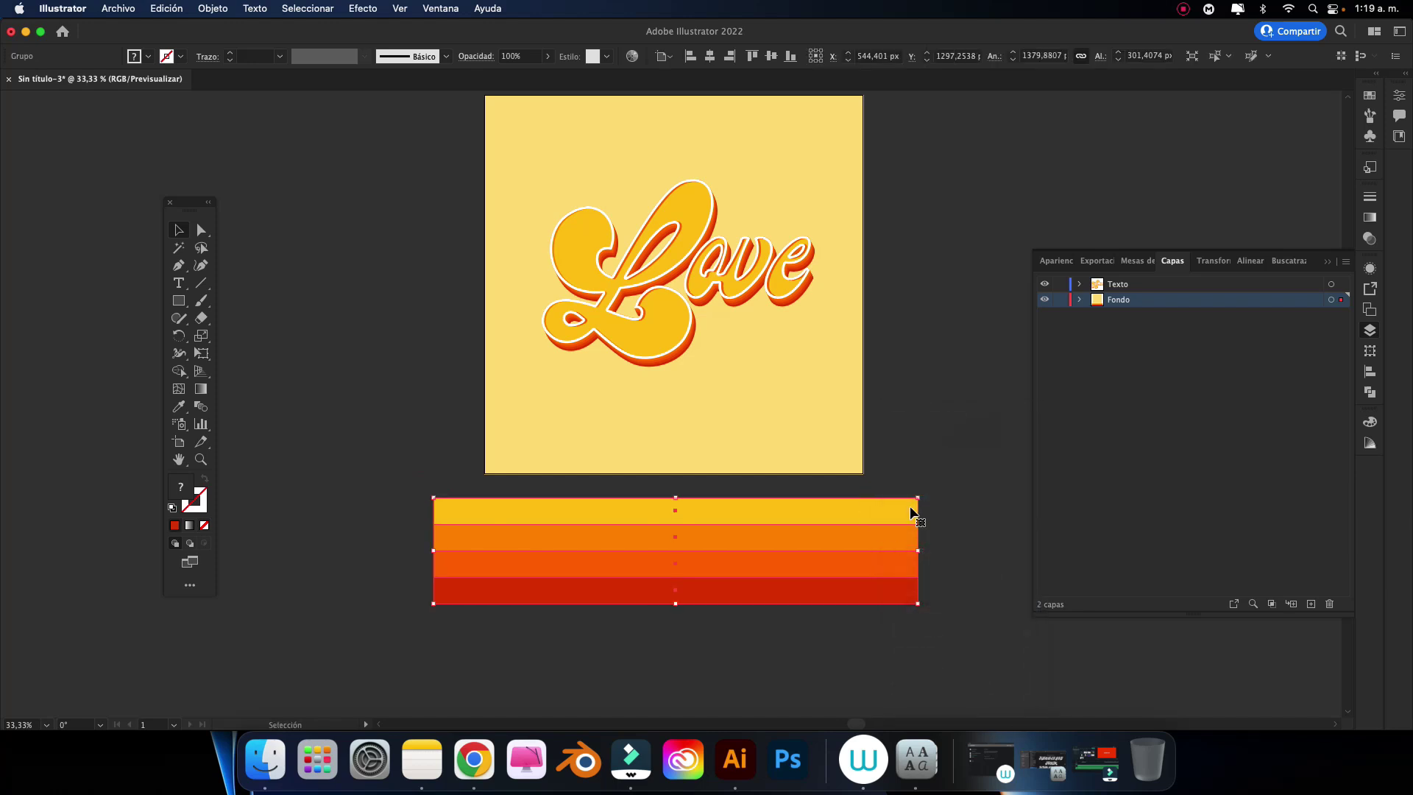
scroll(970, 586, "up", 2)
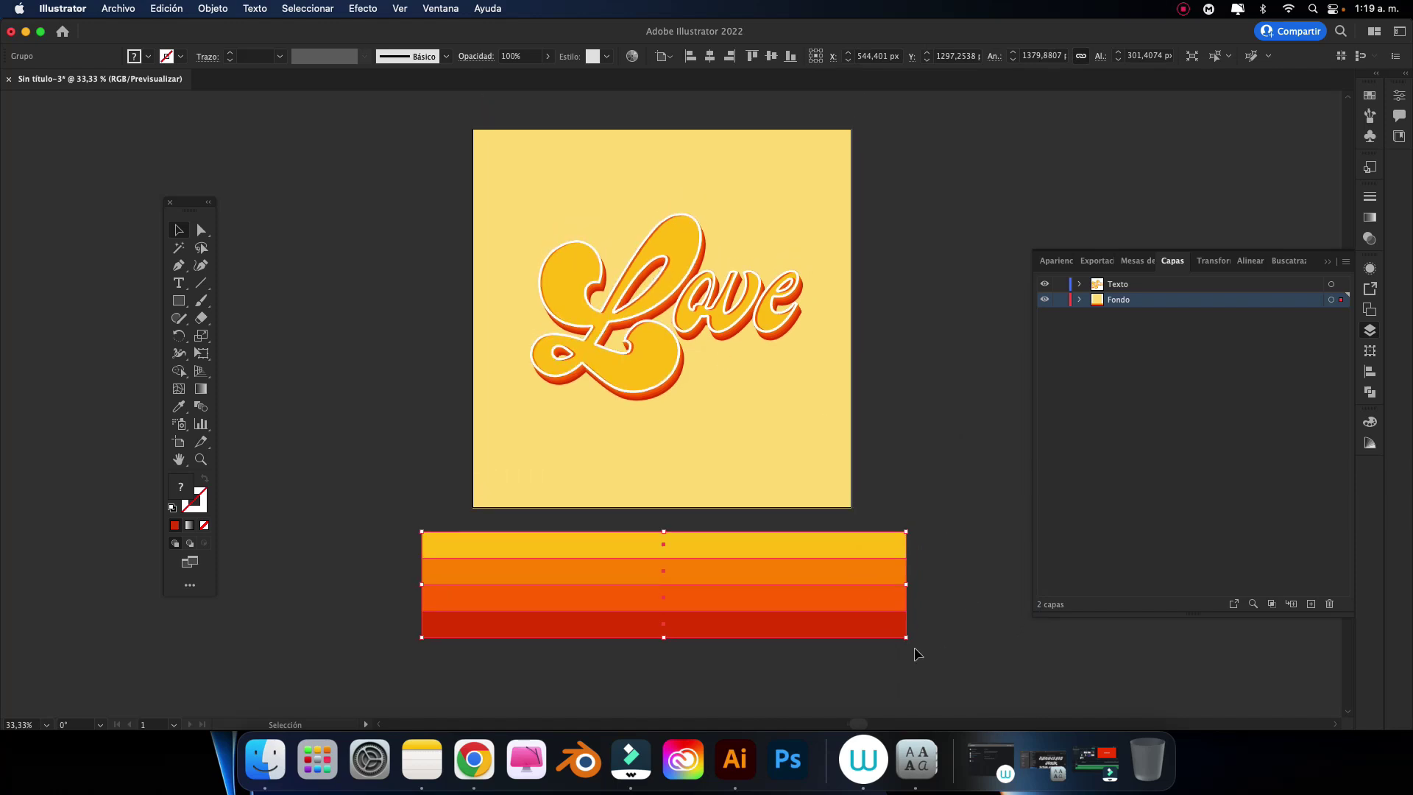
mouse_move(914, 643)
left_mouse_down()
mouse_move(886, 518)
mouse_move(779, 311)
left_mouse_up()
mouse_move(816, 228)
left_mouse_down()
mouse_move(929, 228)
mouse_move(919, 206)
mouse_move(867, 203)
left_mouse_up()
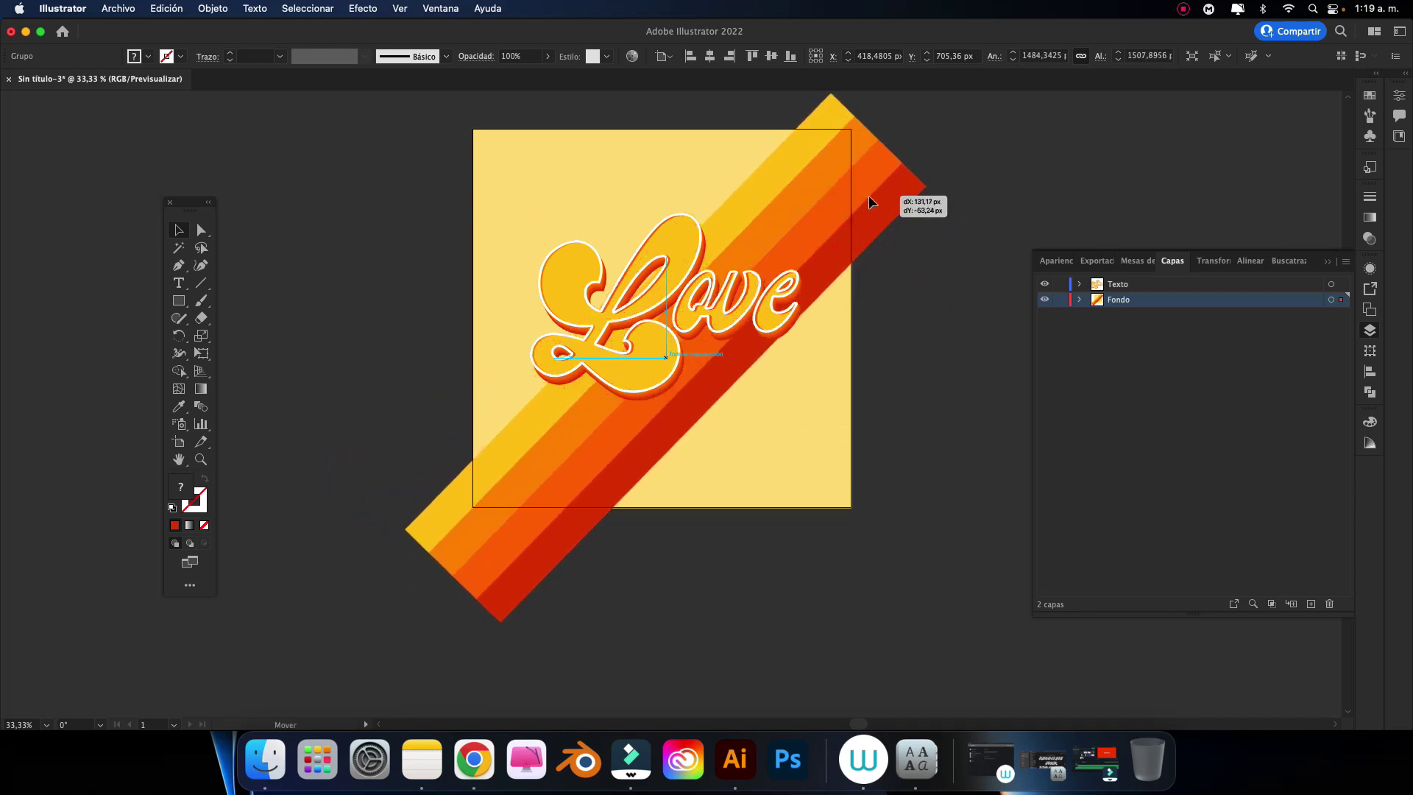
left_click(918, 328)
mouse_move(830, 256)
left_mouse_down()
mouse_move(817, 258)
mouse_move(821, 231)
mouse_move(833, 240)
left_mouse_up()
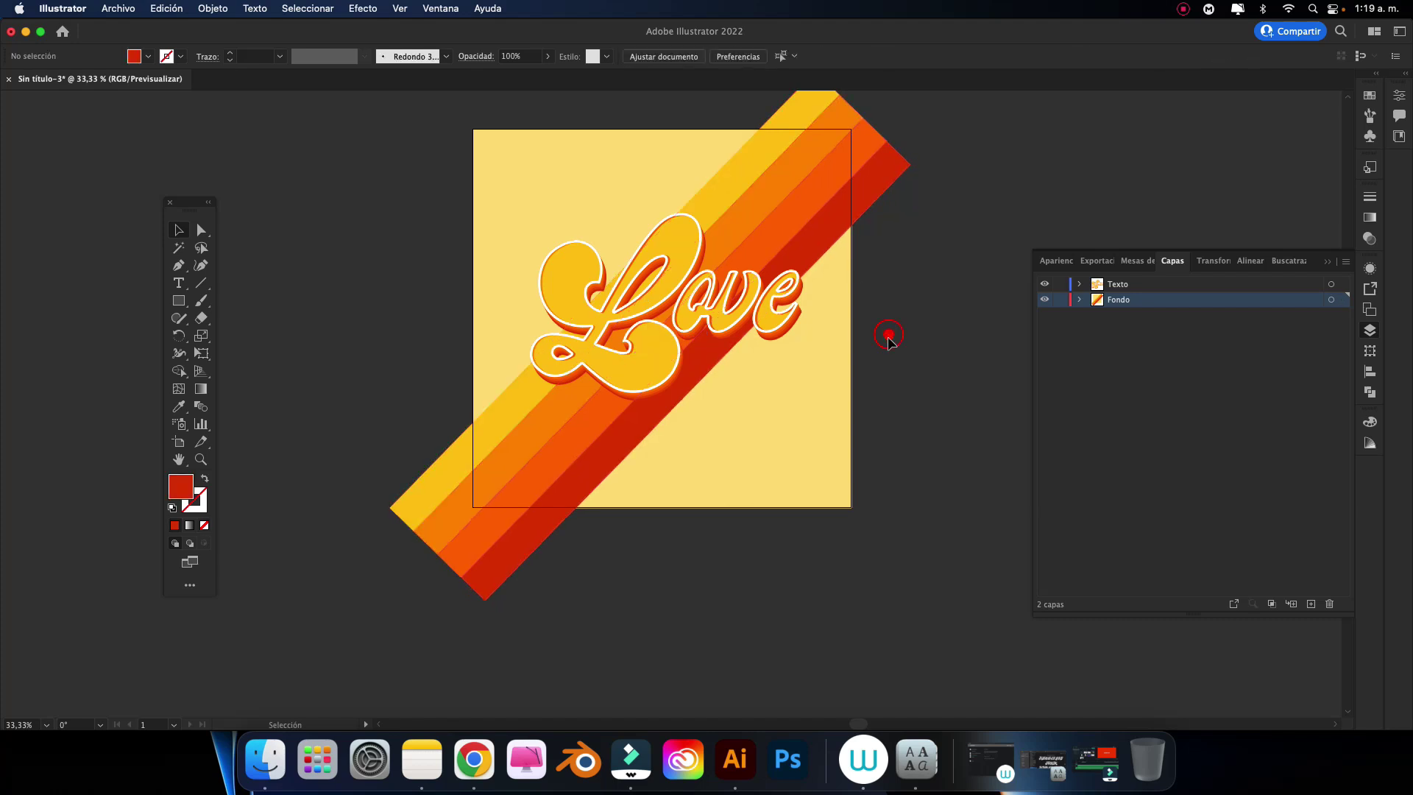
scroll(883, 332, "up", 3)
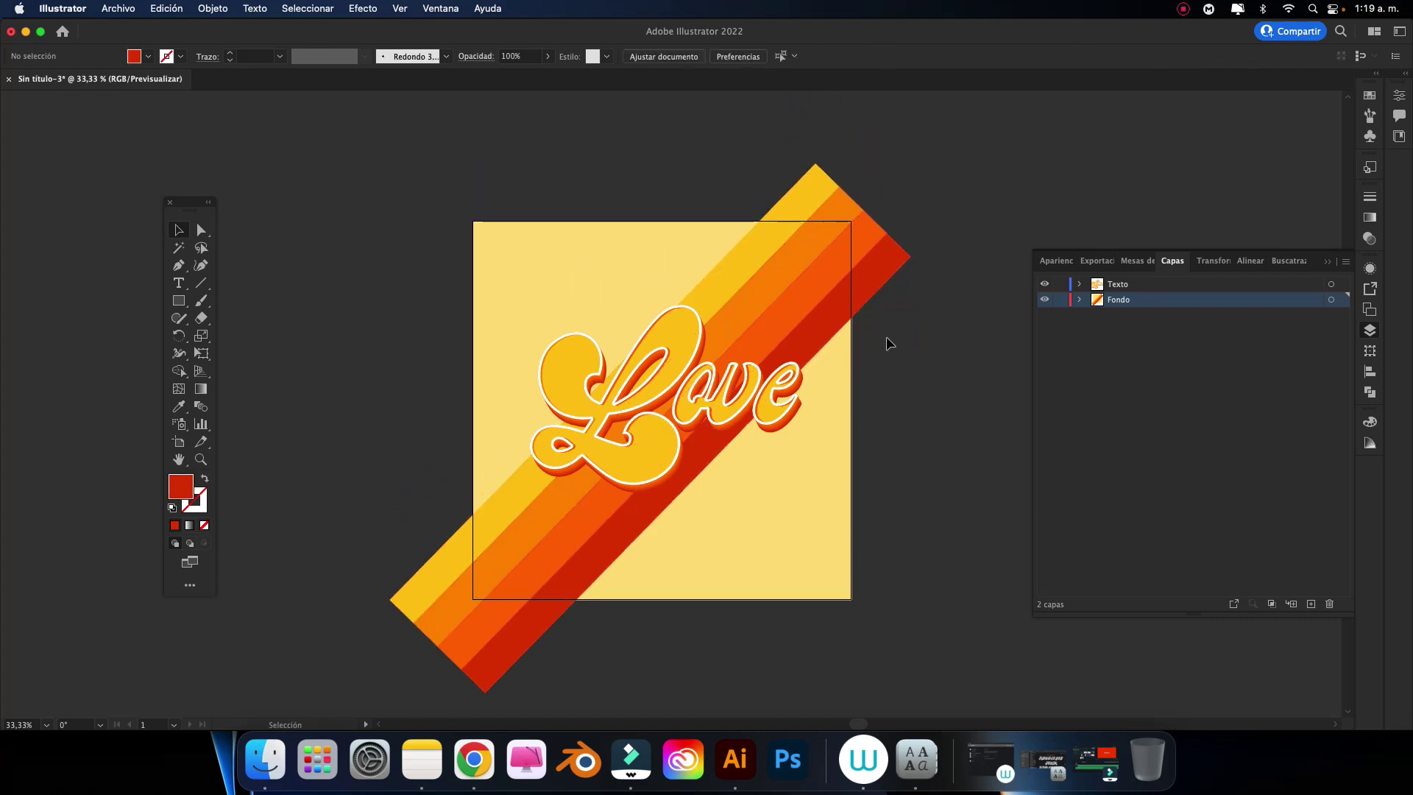
left_click(810, 258)
left_click(917, 473)
left_click(824, 478)
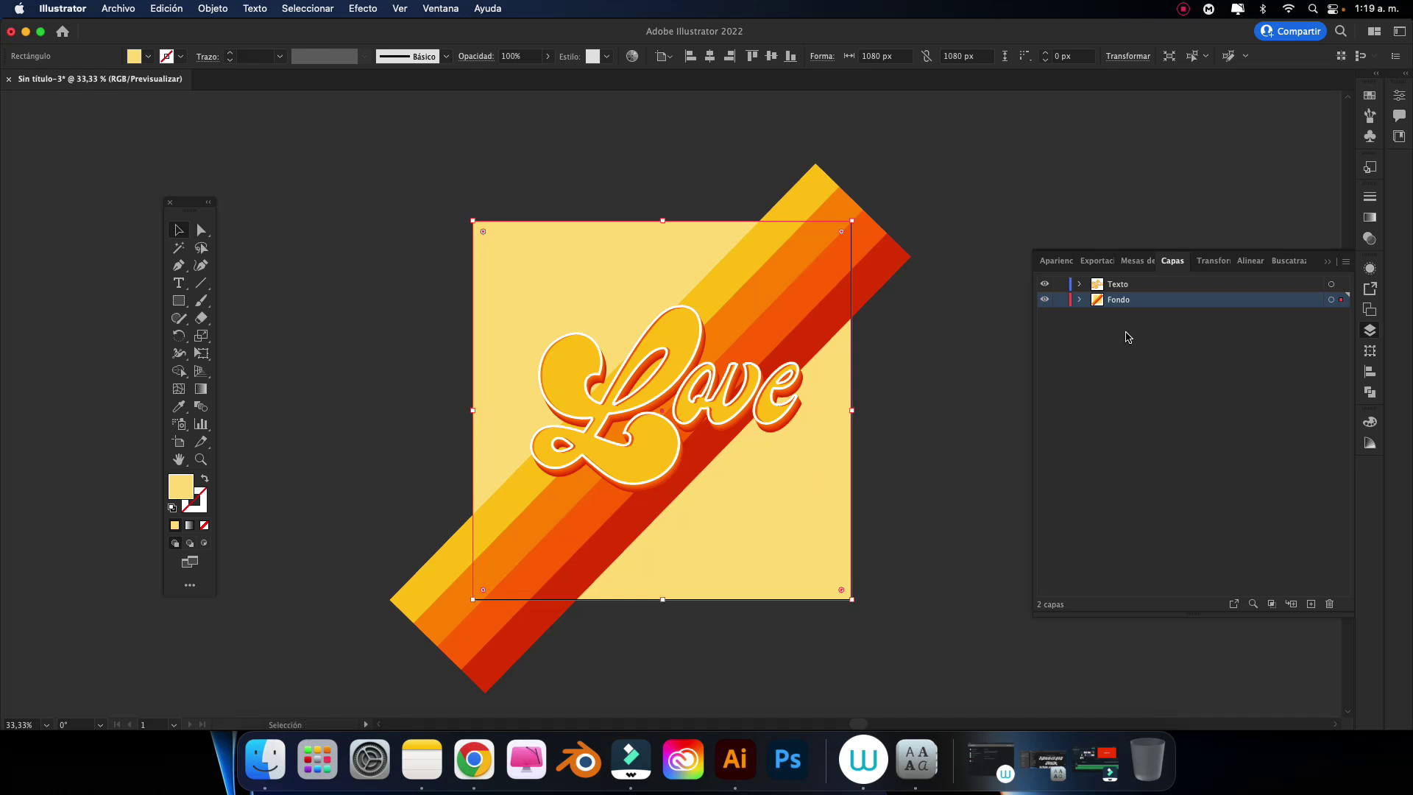
Step: Move the Fondo rectangle above the stripes group and make a clipping mask from both
left_click(1080, 299)
left_click(1151, 331)
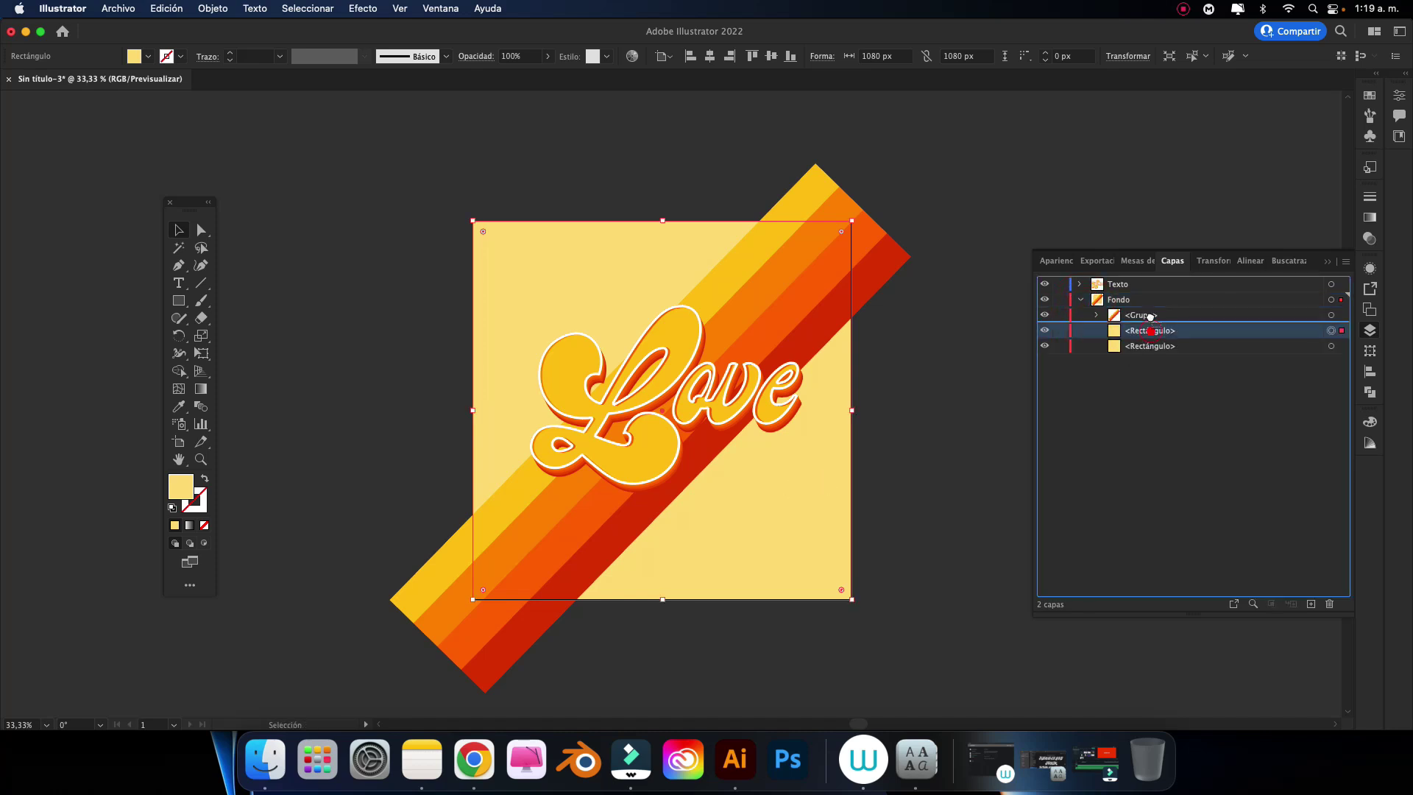
left_click_drag(1151, 312, 1151, 315)
left_click(946, 360)
left_click(829, 294)
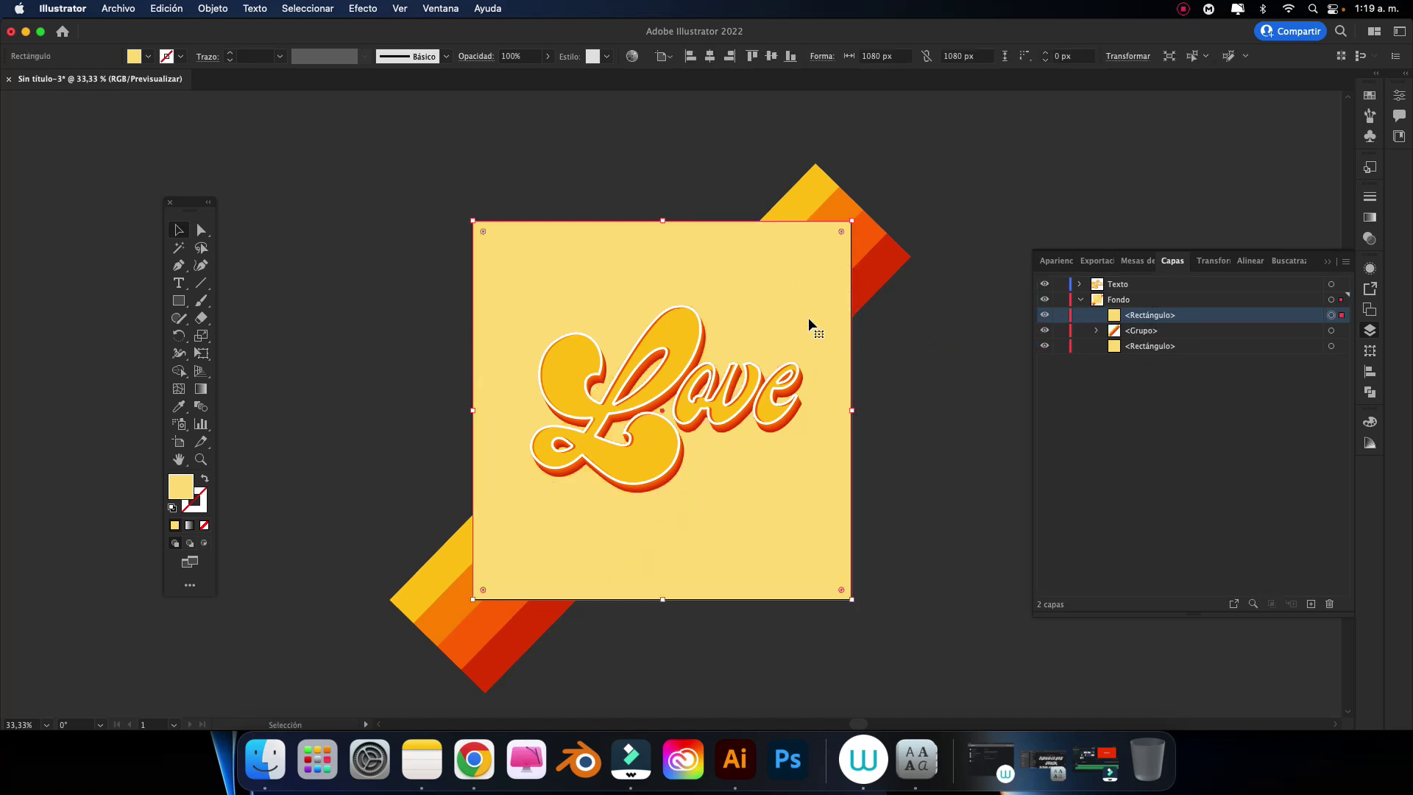
left_click(872, 280, "shift")
right_click(877, 285)
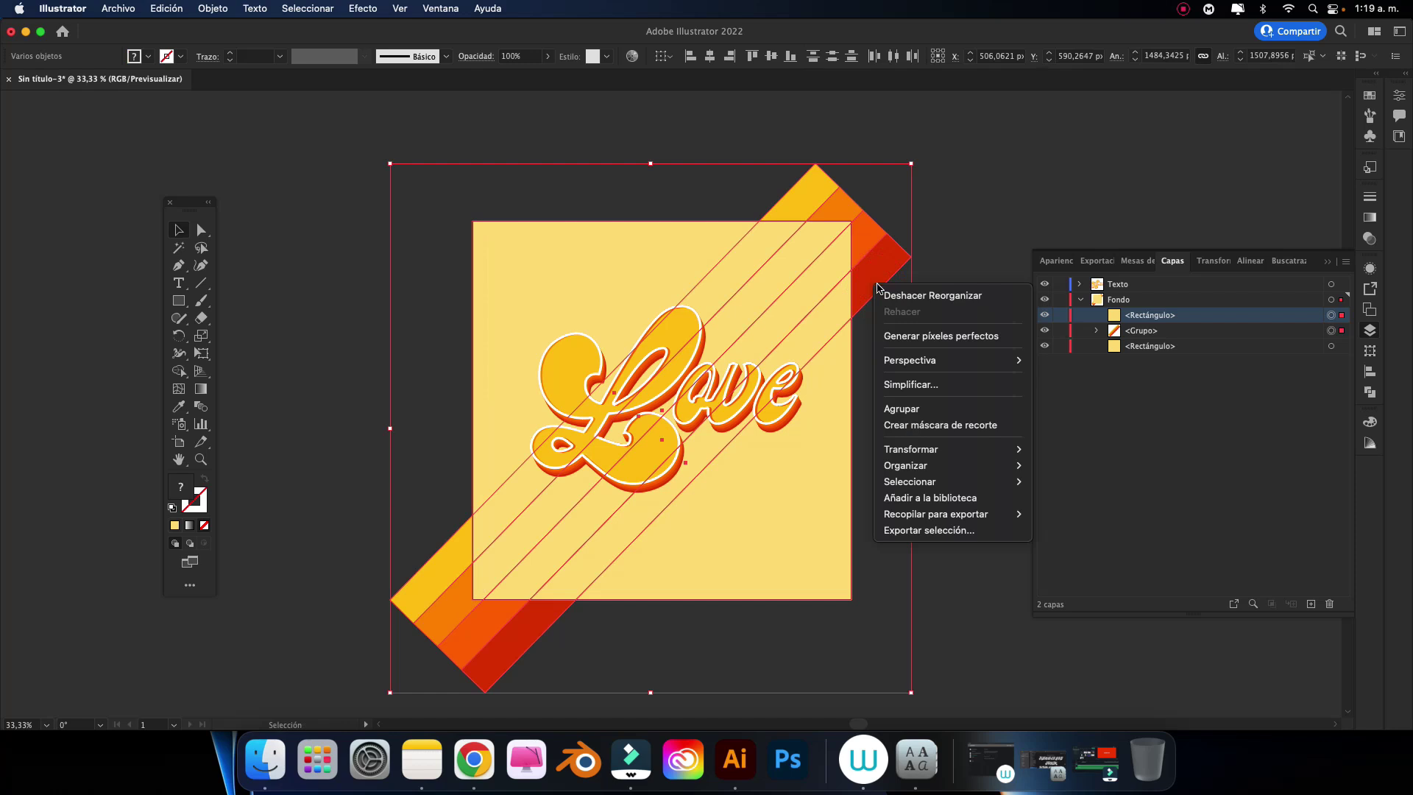
left_click(921, 425)
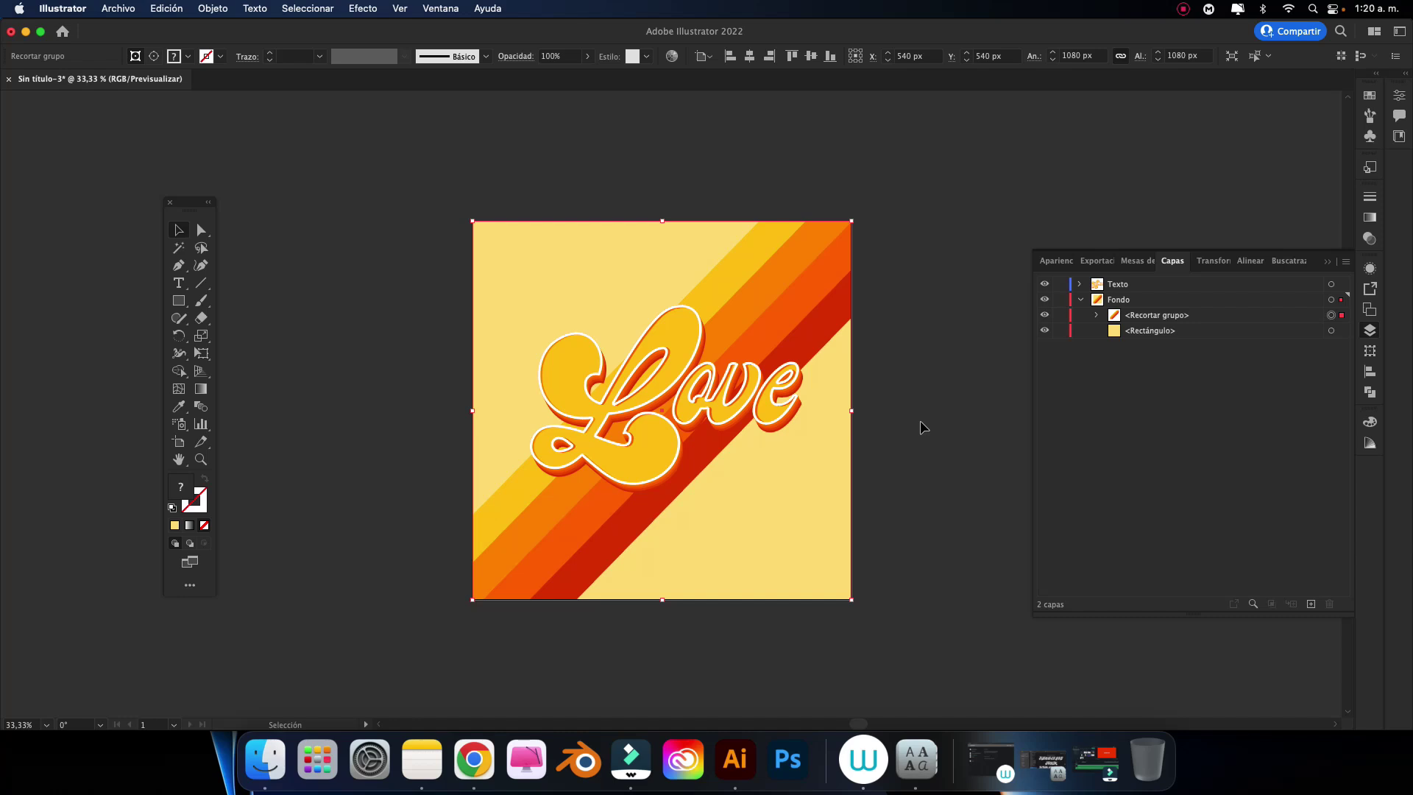
left_click(920, 423)
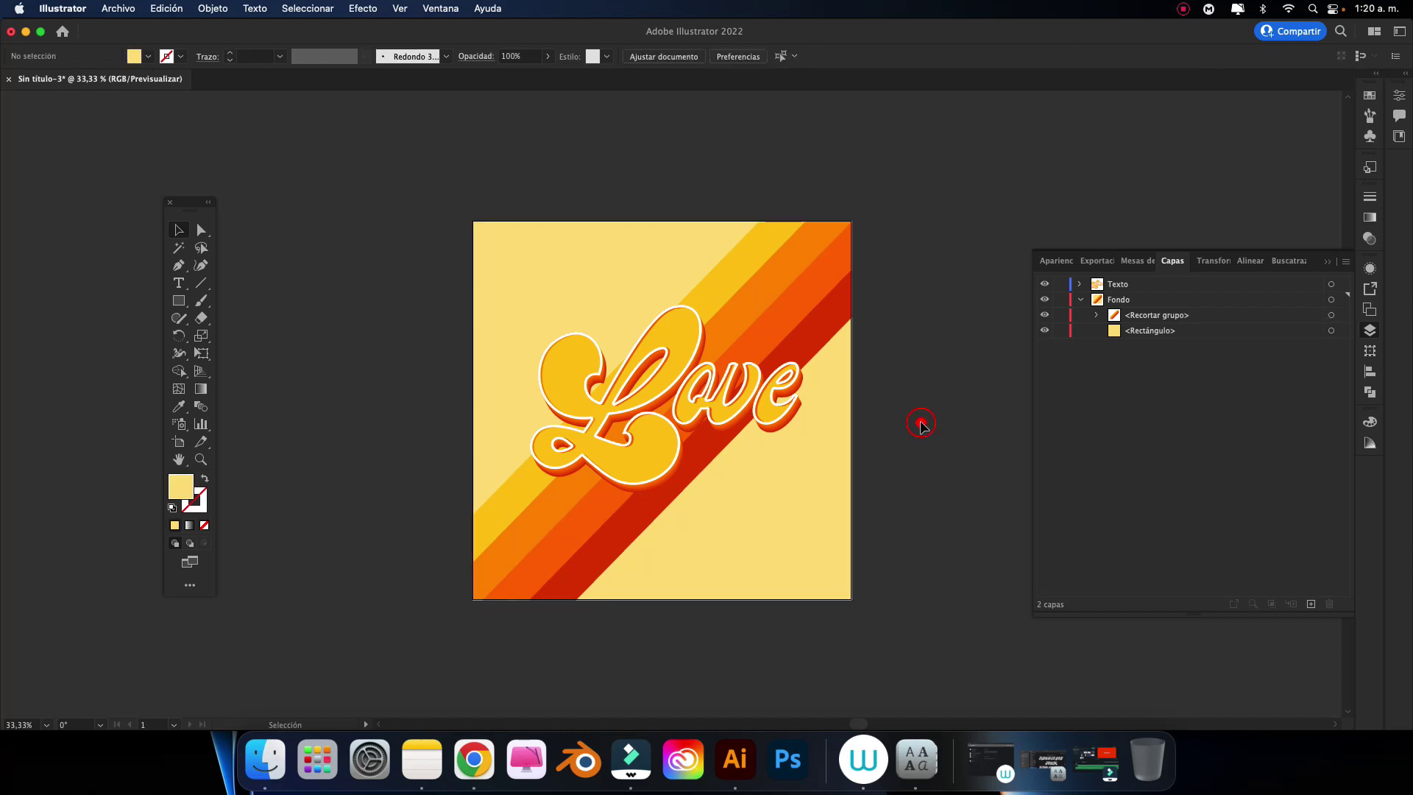
Step: Lock the Fondo layer and group the Love lettering pieces
left_click(1082, 299)
left_click(1079, 284)
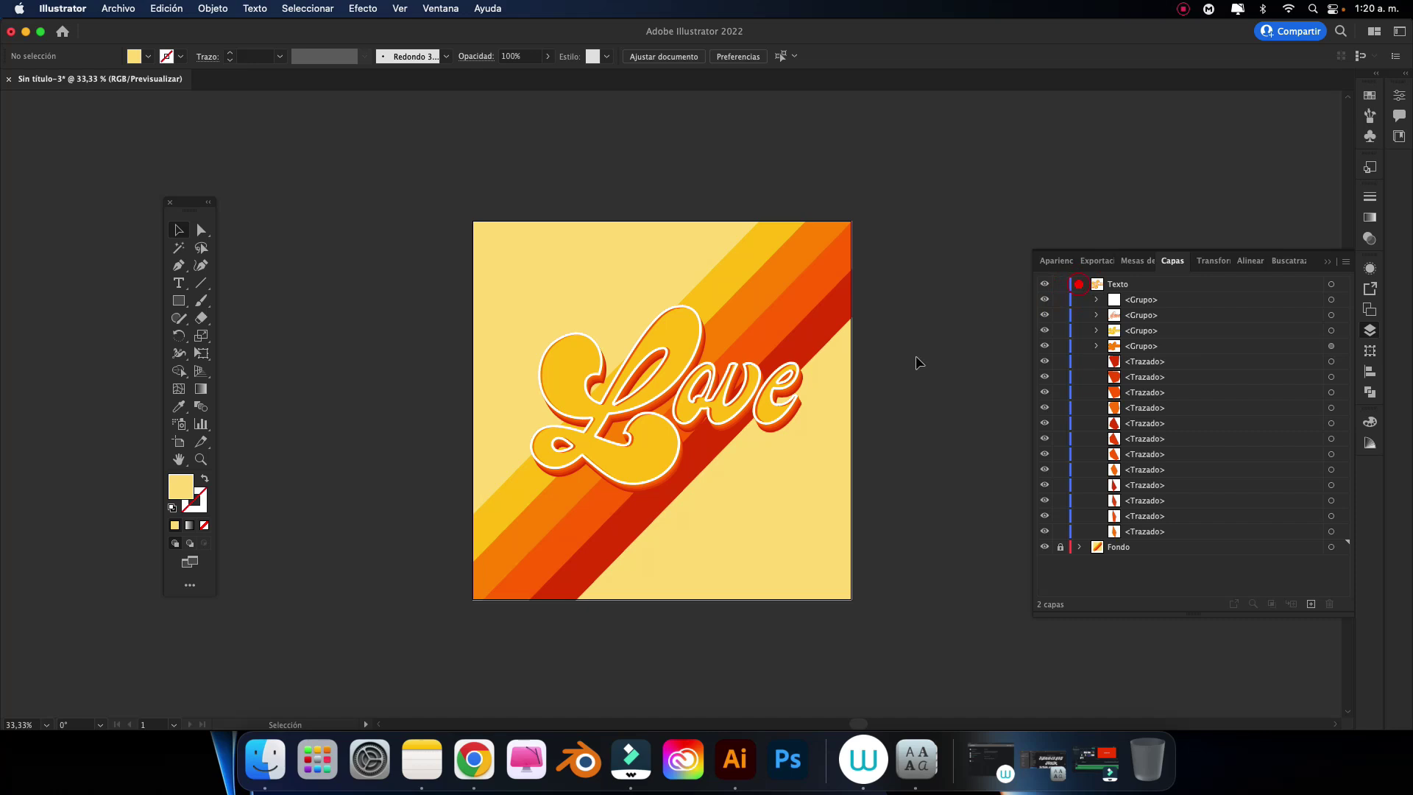
left_click_drag(709, 454, 842, 506)
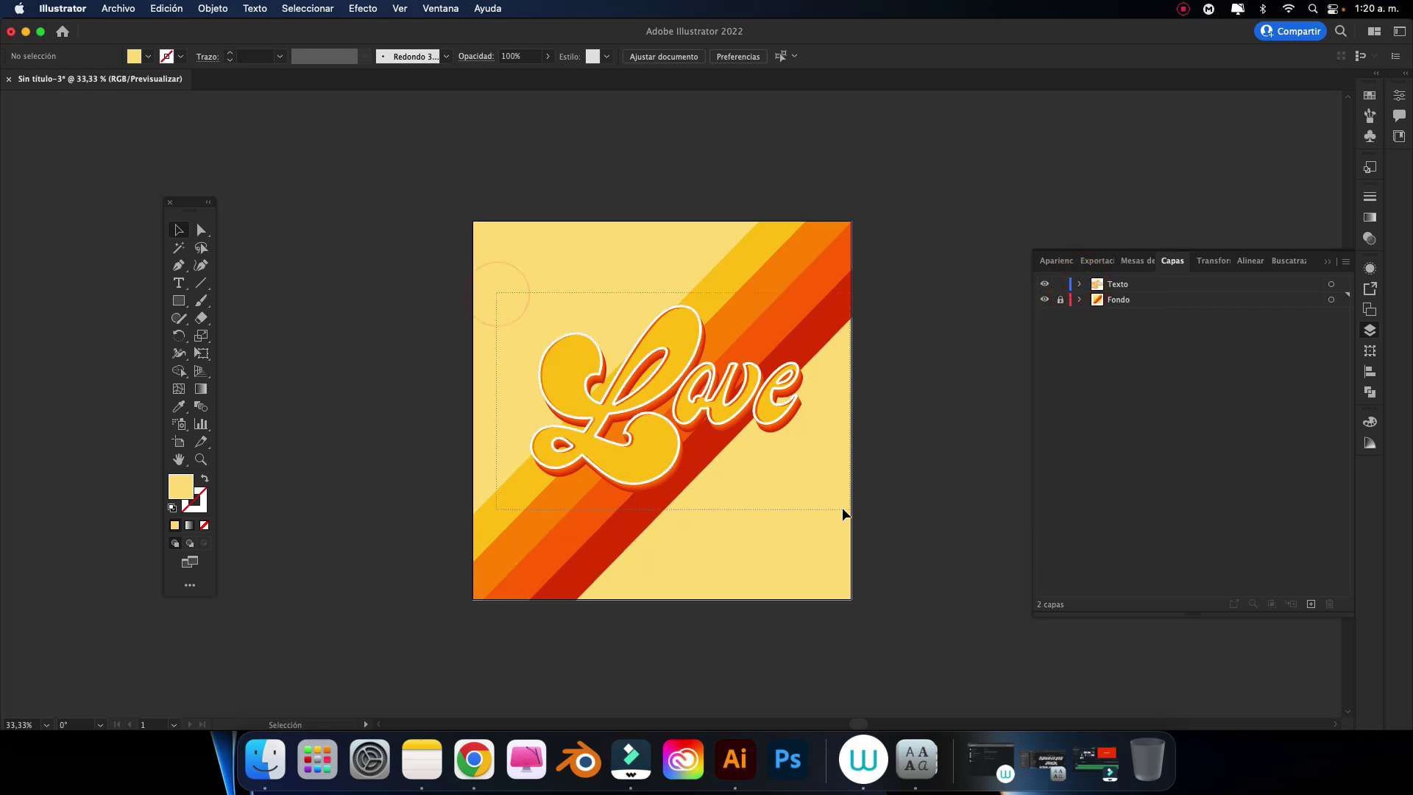
right_click(734, 405)
left_click(765, 534)
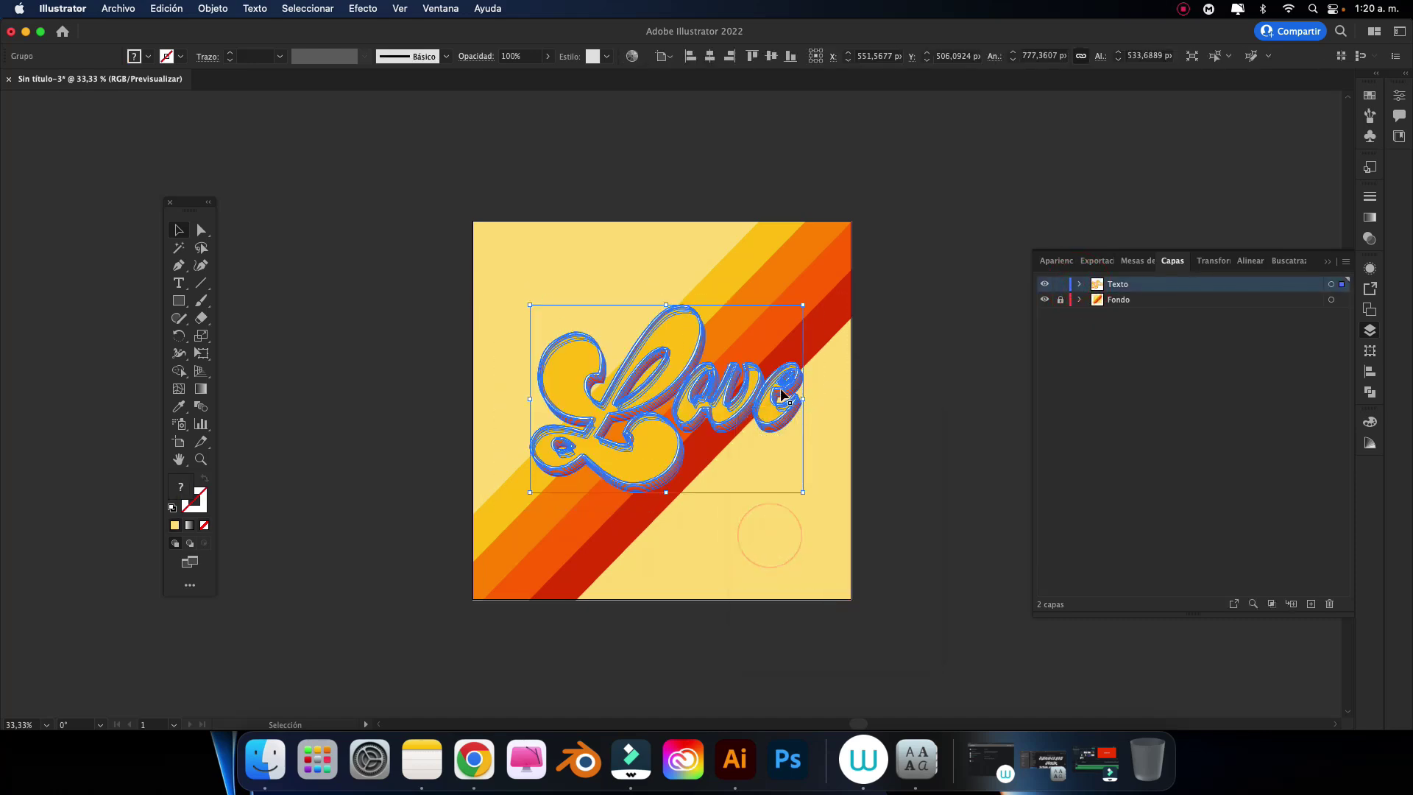
key("super+plus")
key("super+plus")
key("super+plus")
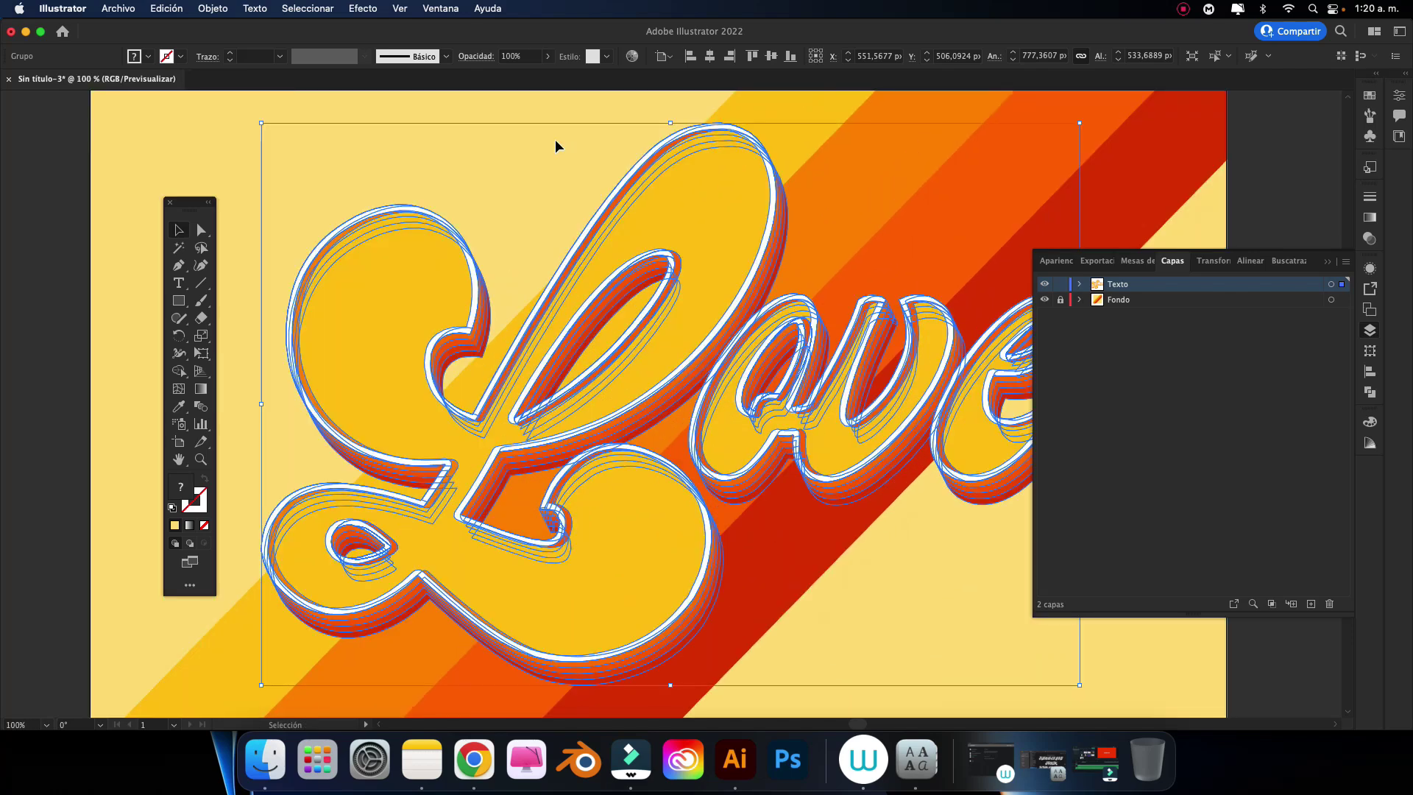
key("super+minus")
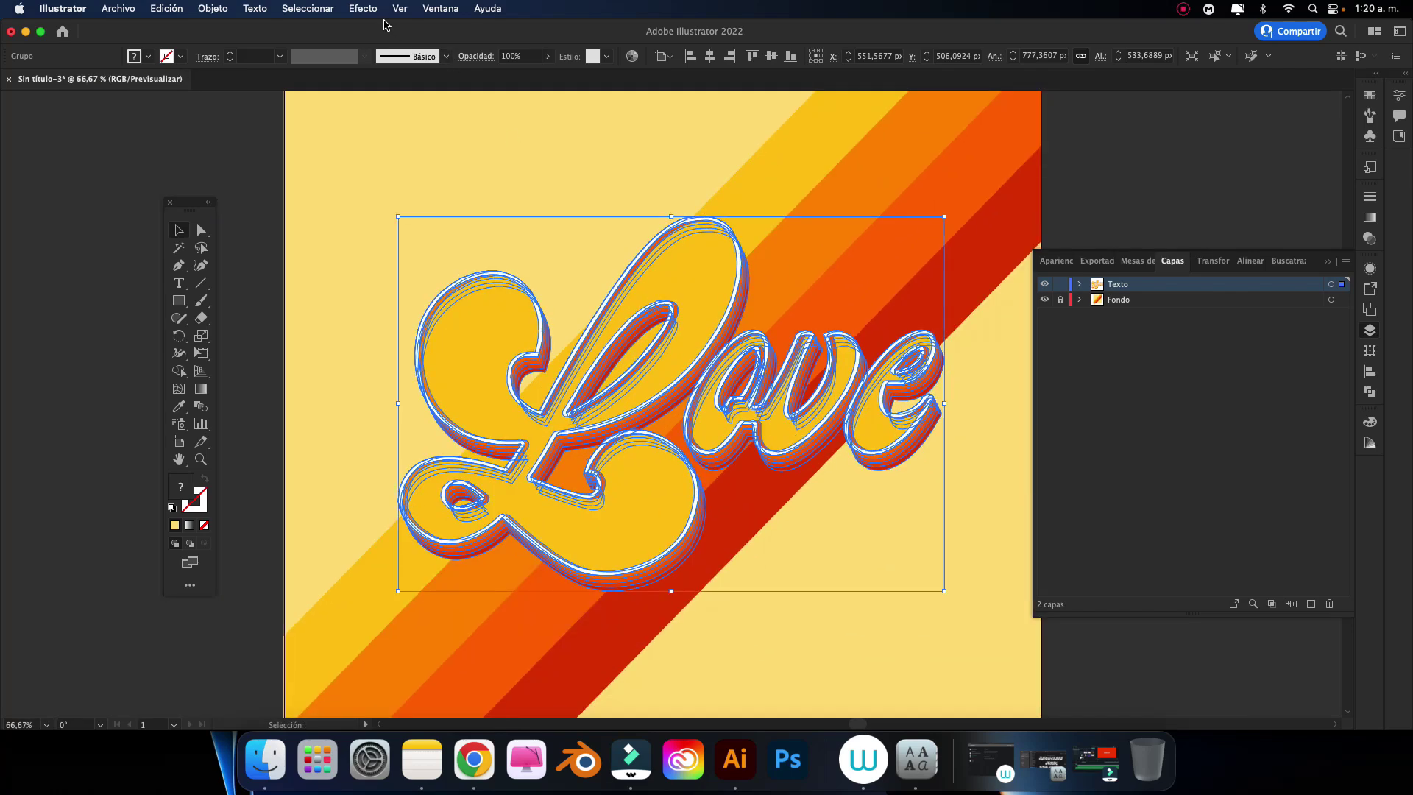
Step: Add a Multiply 50% drop shadow in 492a13, offset X 18 px, Y 37 px
left_click(364, 9)
mouse_move(375, 192)
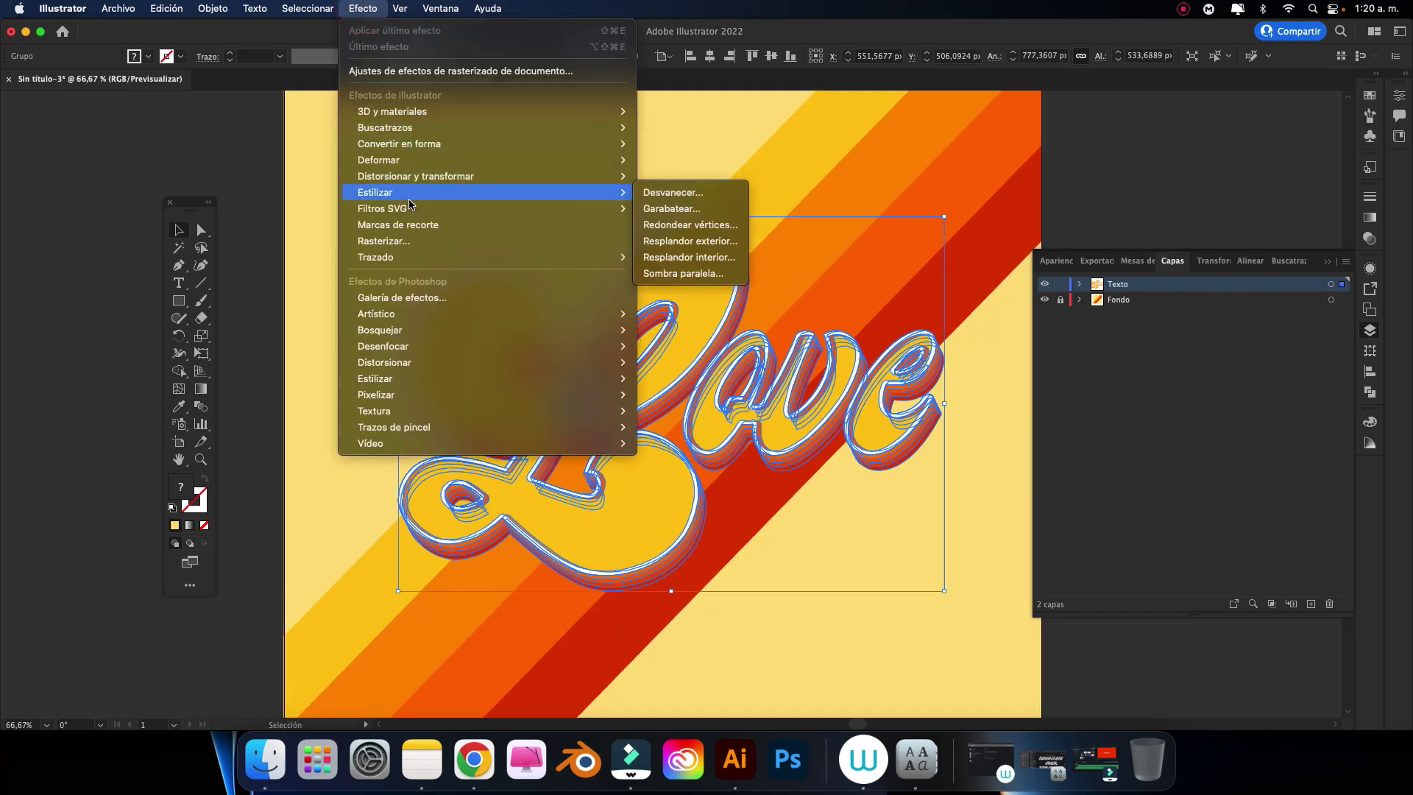
left_click(721, 273)
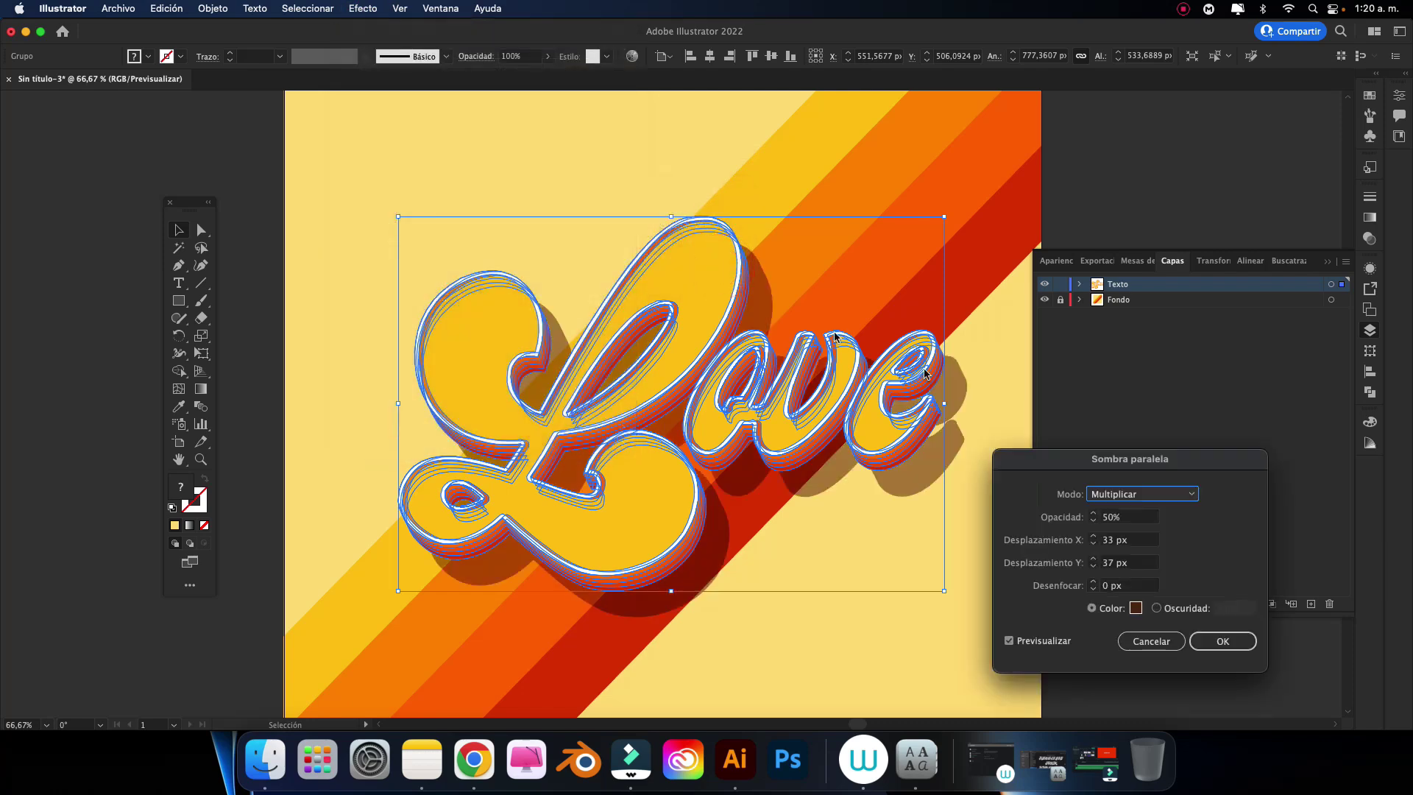
left_click(1136, 608)
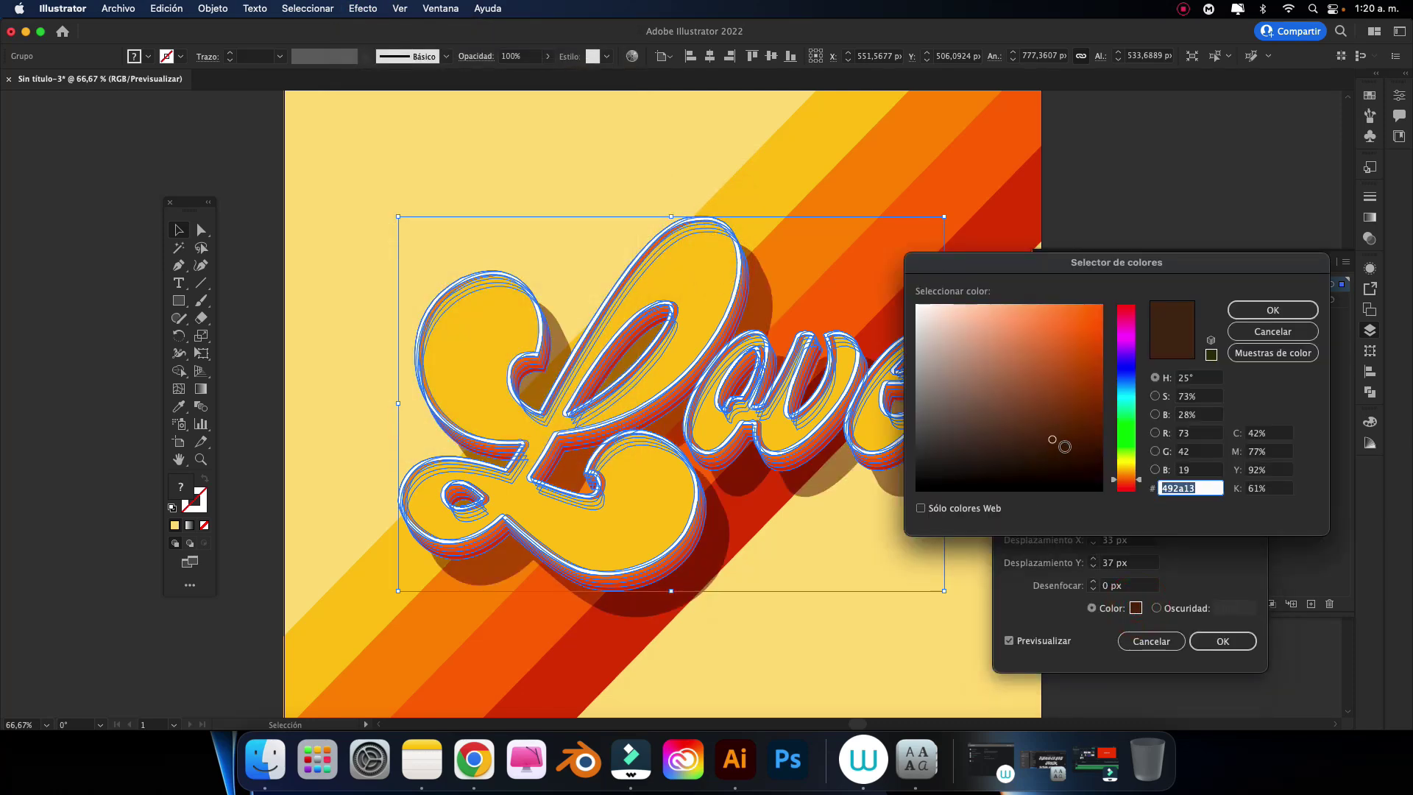
left_click(1216, 486)
left_click(1271, 311)
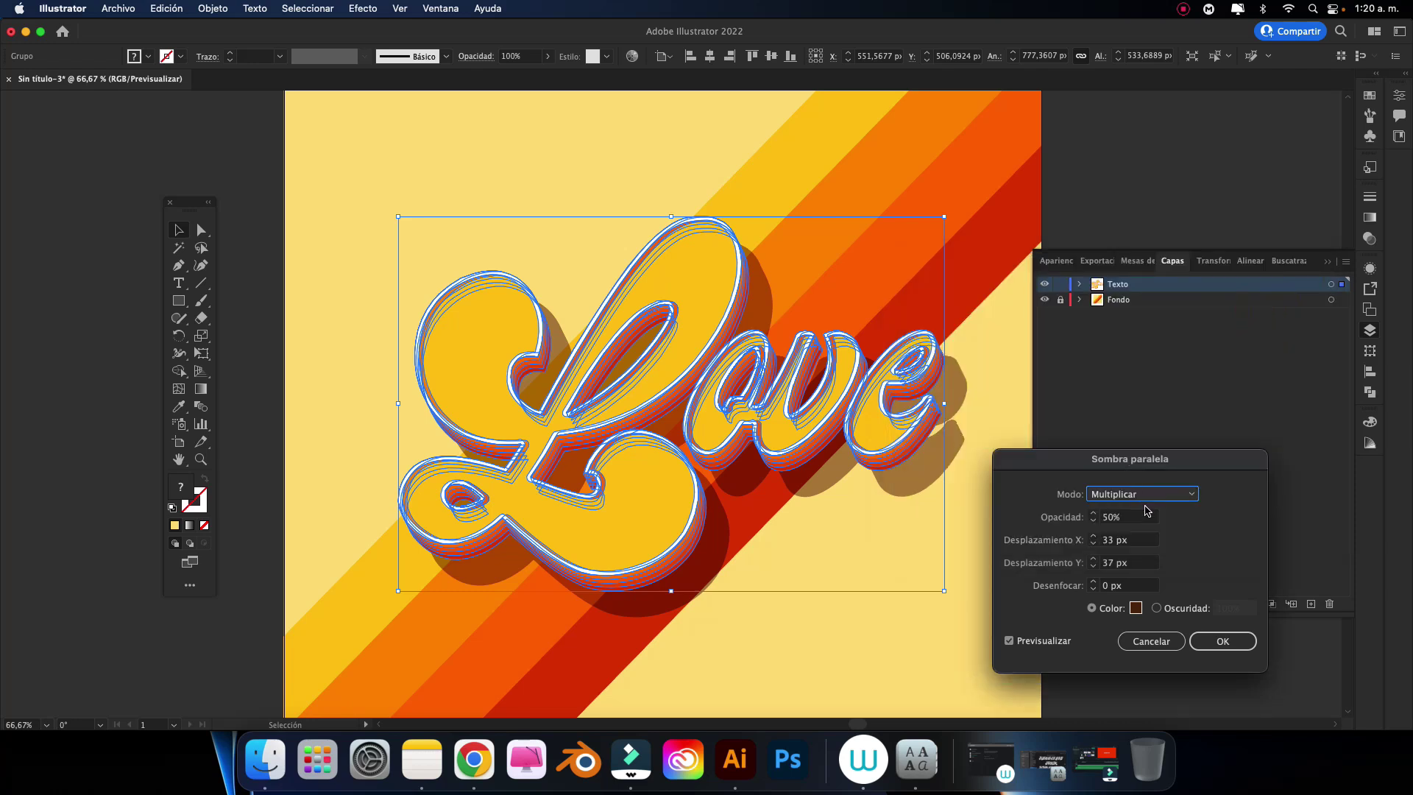
left_click(1093, 545)
left_click(1094, 545)
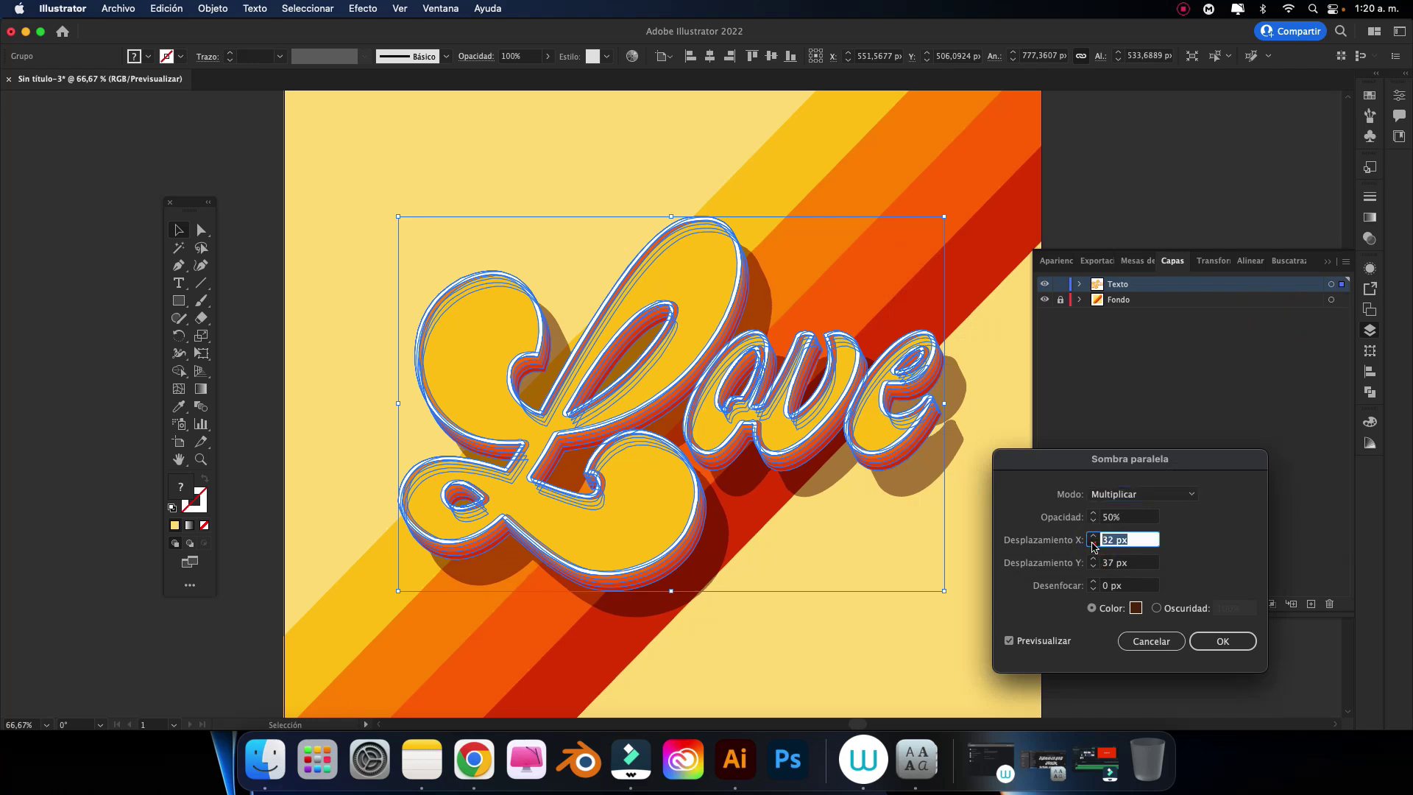
left_click(1093, 545)
left_click(1093, 545)
left_click(1093, 545)
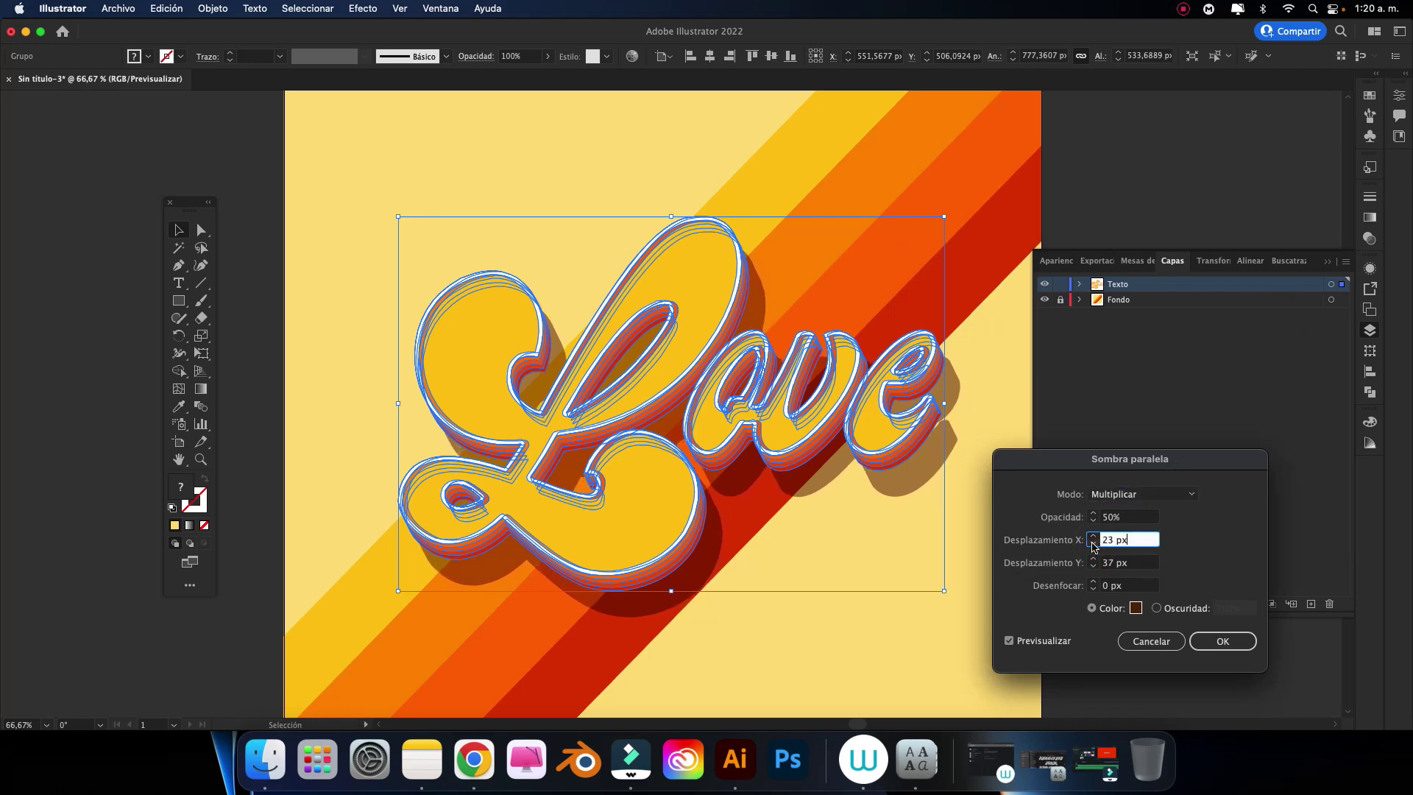
left_click(1093, 544)
left_click(1093, 545)
left_click(1093, 544)
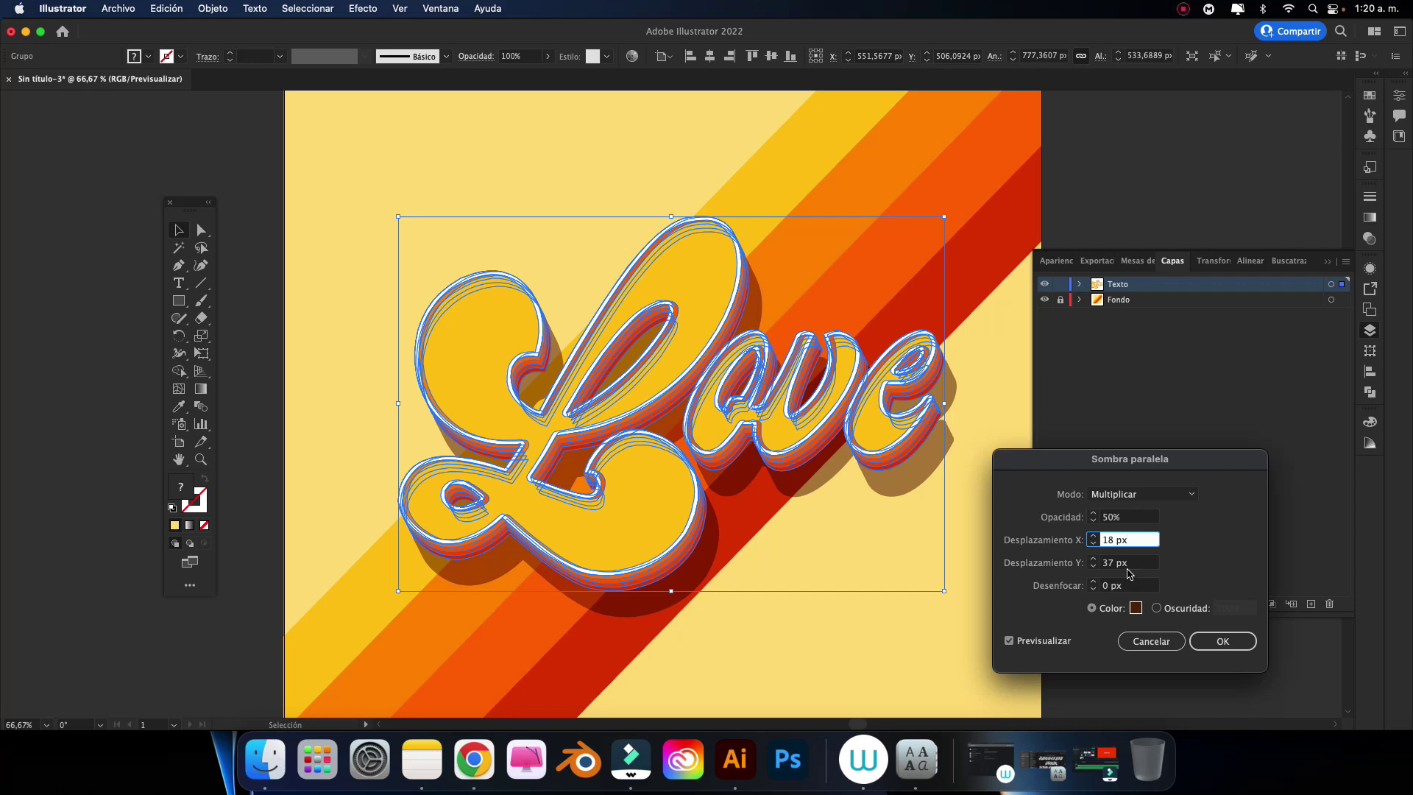
left_click(1136, 608)
left_click(1178, 487)
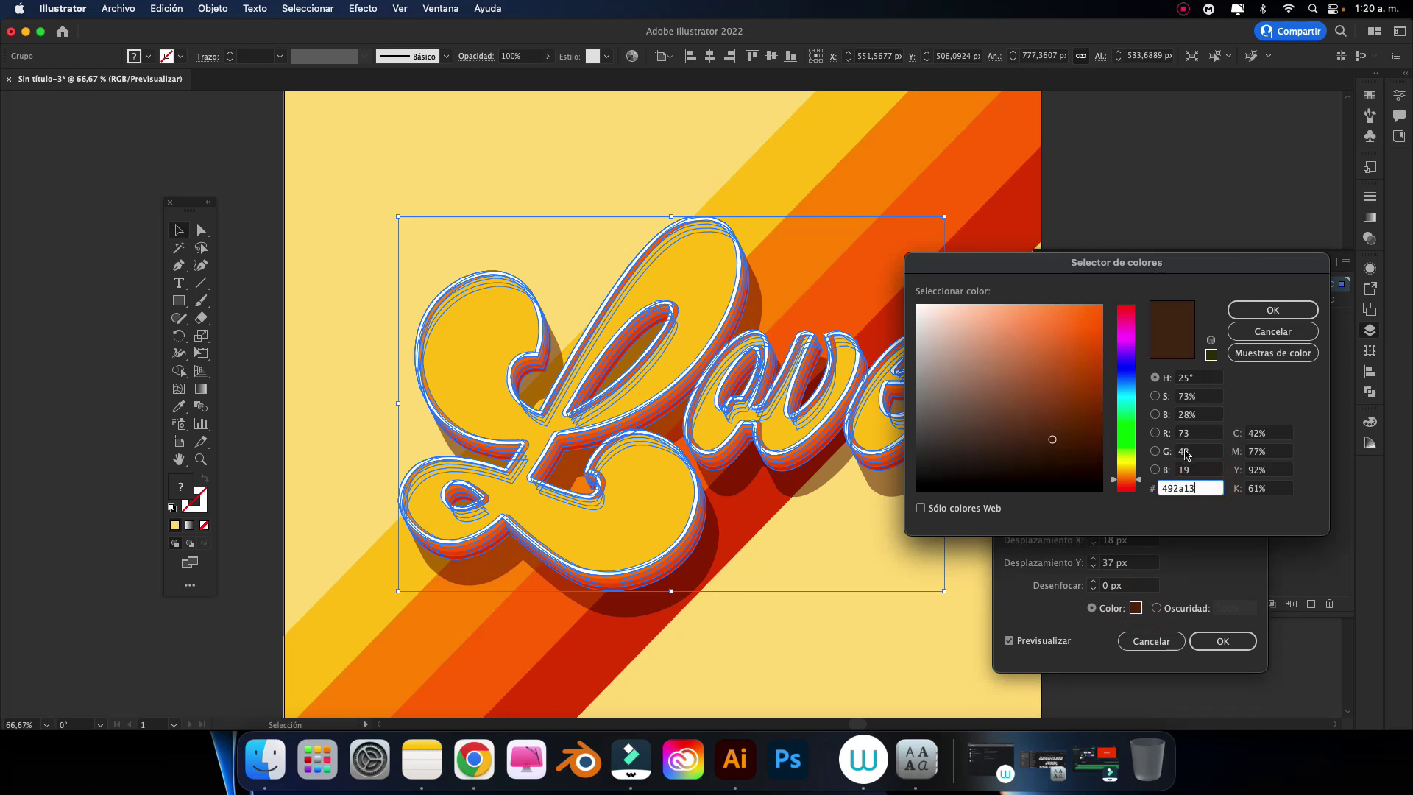
left_click(1262, 307)
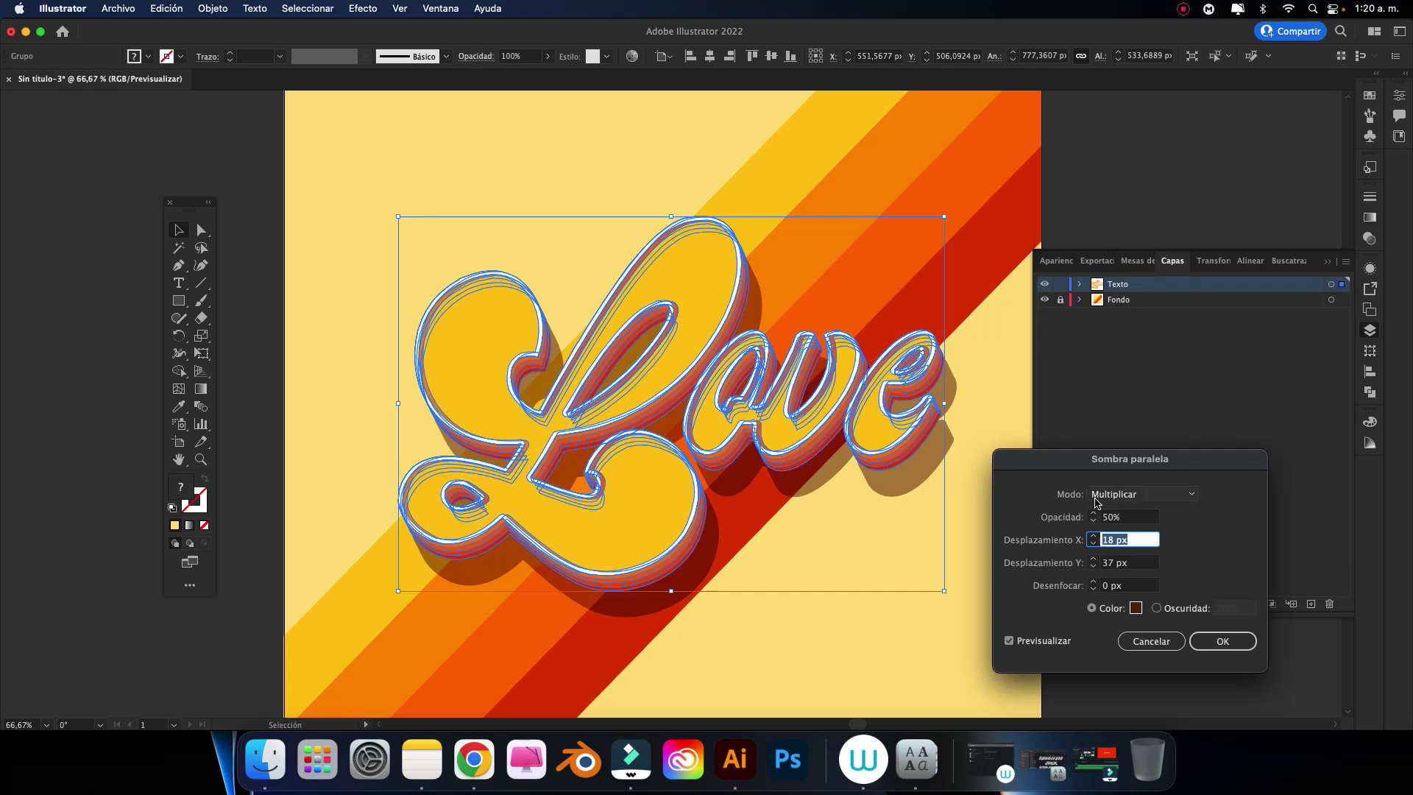
left_click(1222, 641)
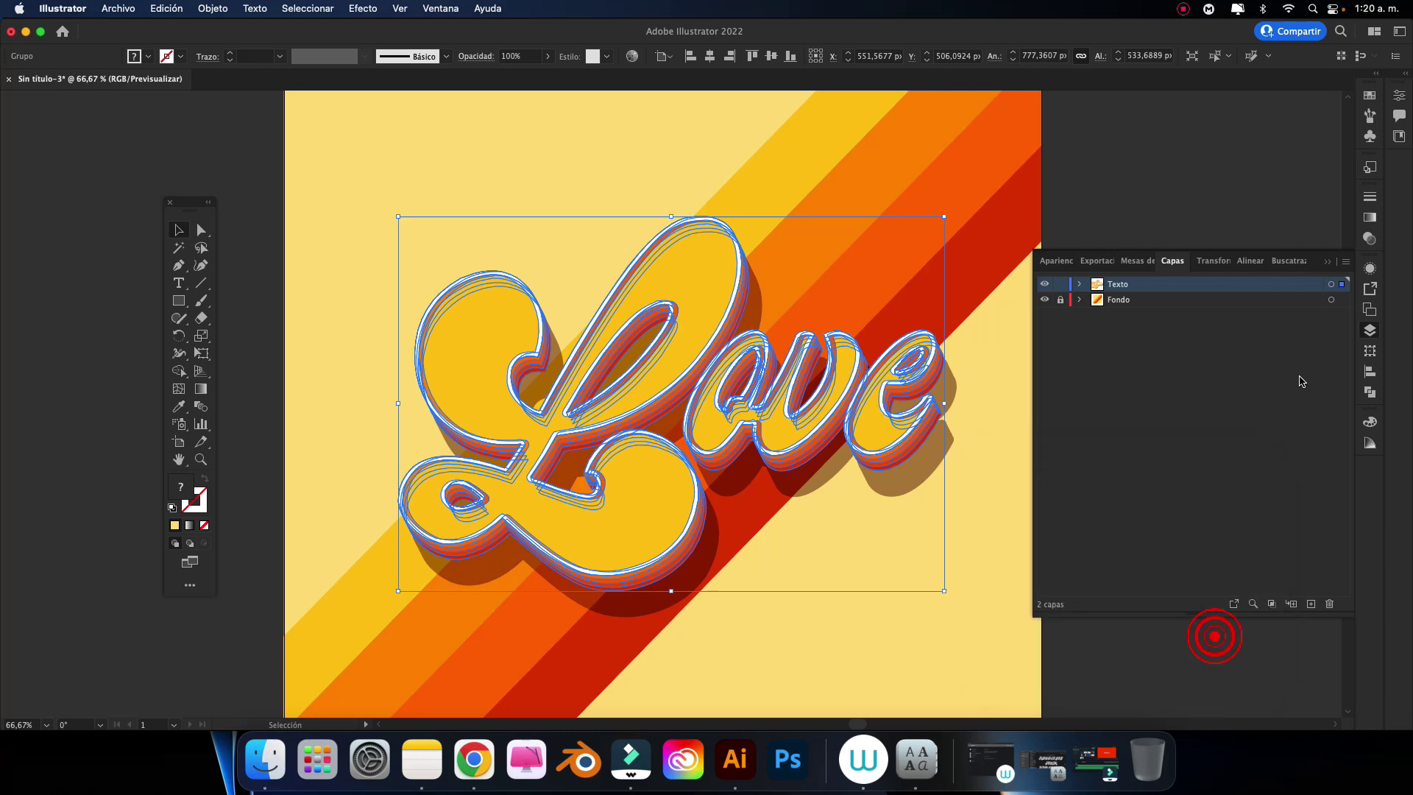
Step: Align the Love group to the artboard's horizontal and vertical centre, at 540 px
left_click(1292, 209)
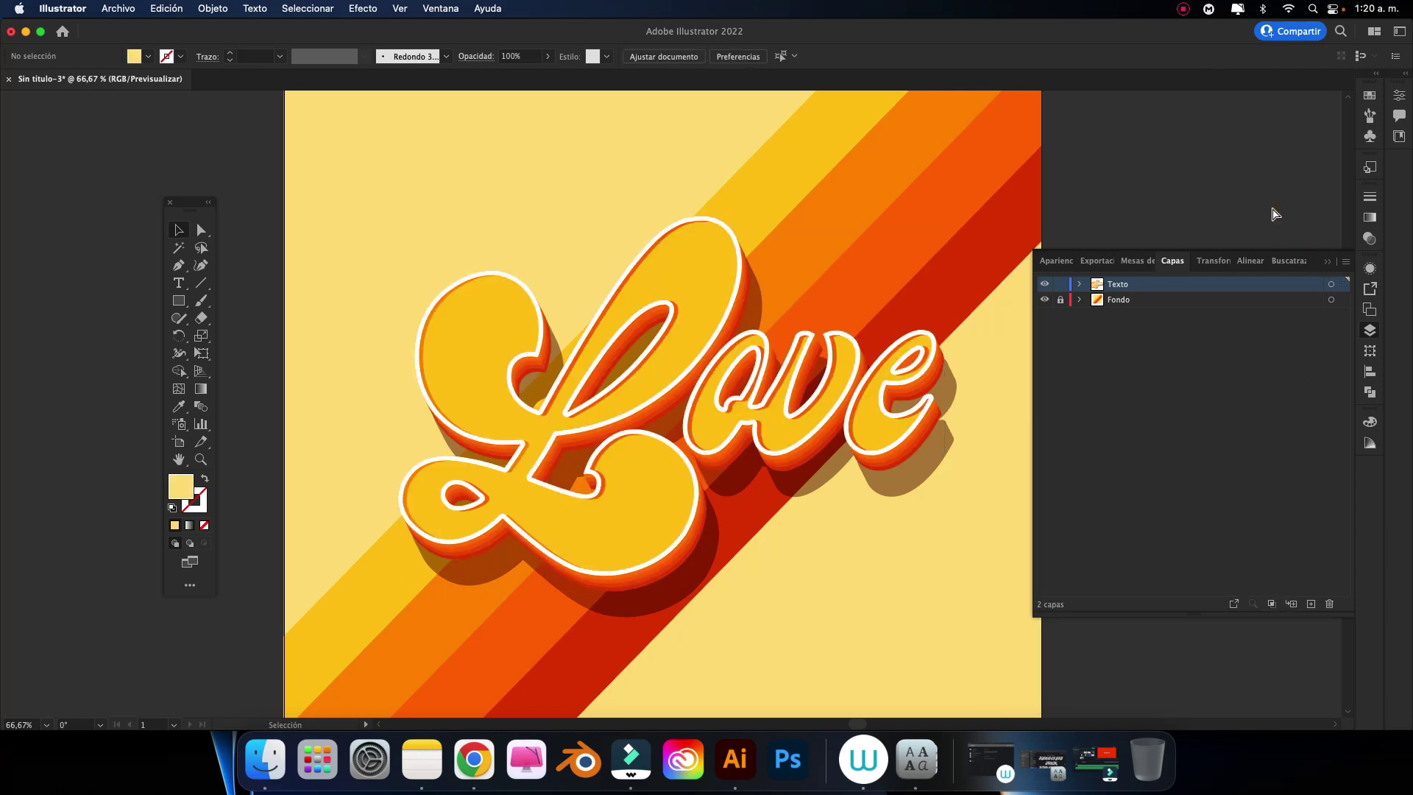
key("super+minus")
key("super+minus")
key("super+equal")
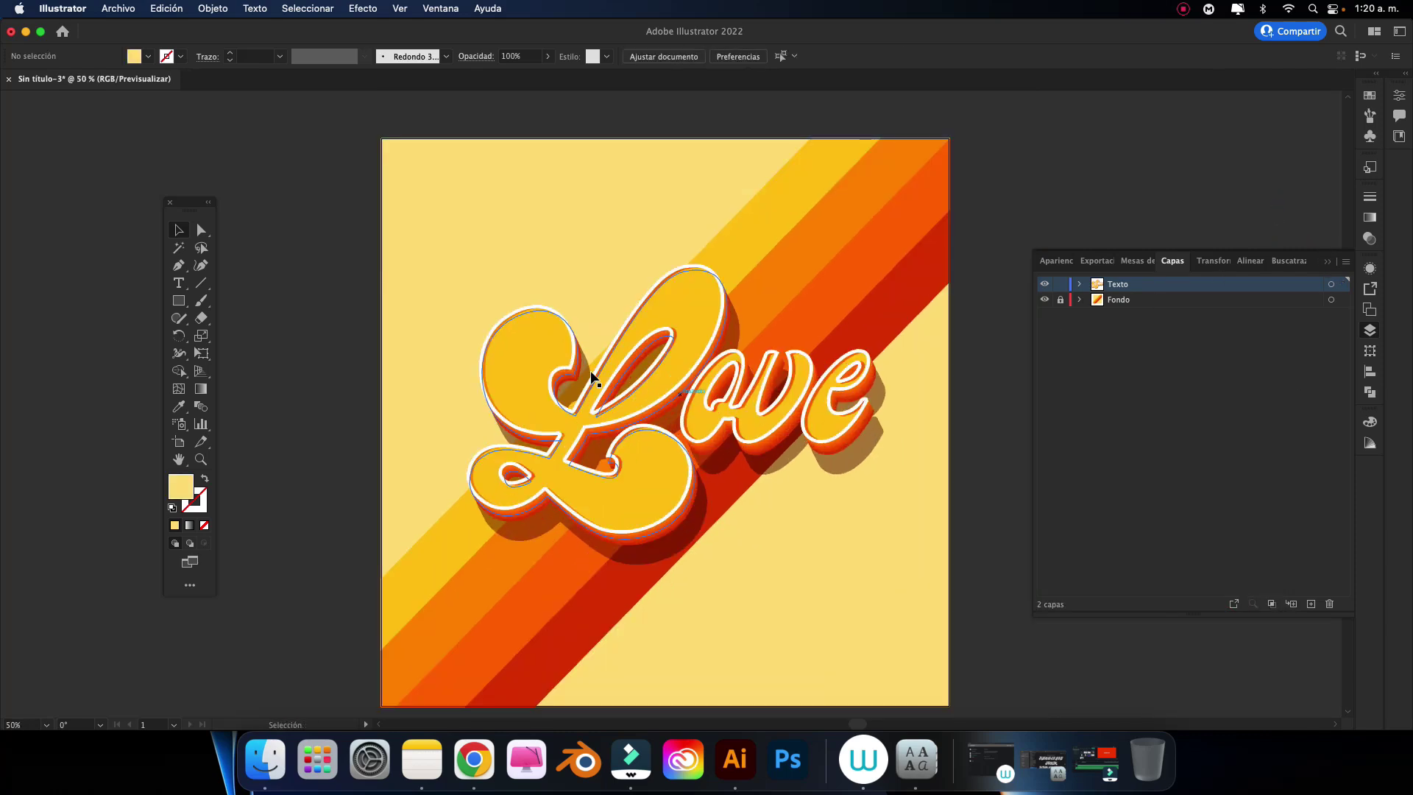
left_click_drag(447, 239, 927, 585)
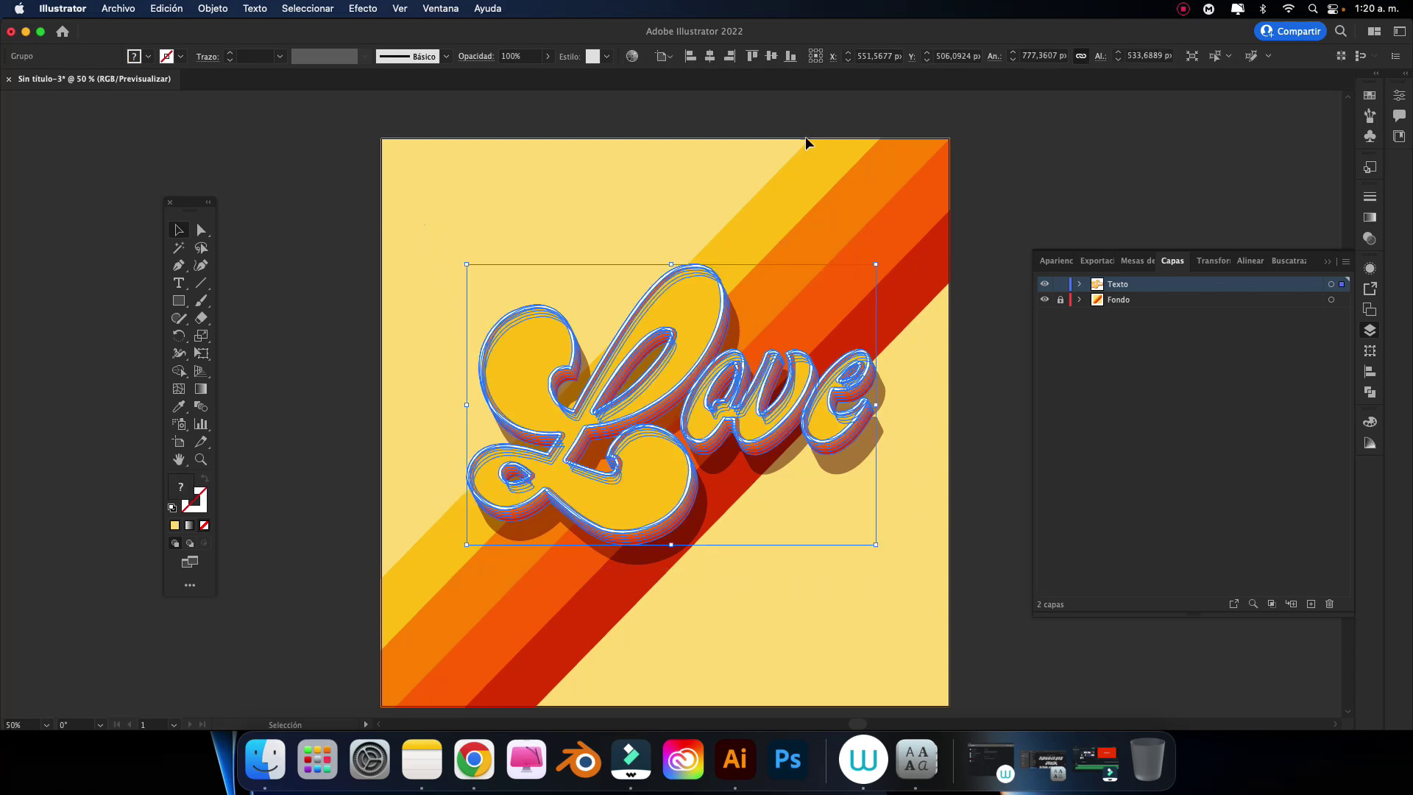
left_click(709, 57)
left_click(771, 57)
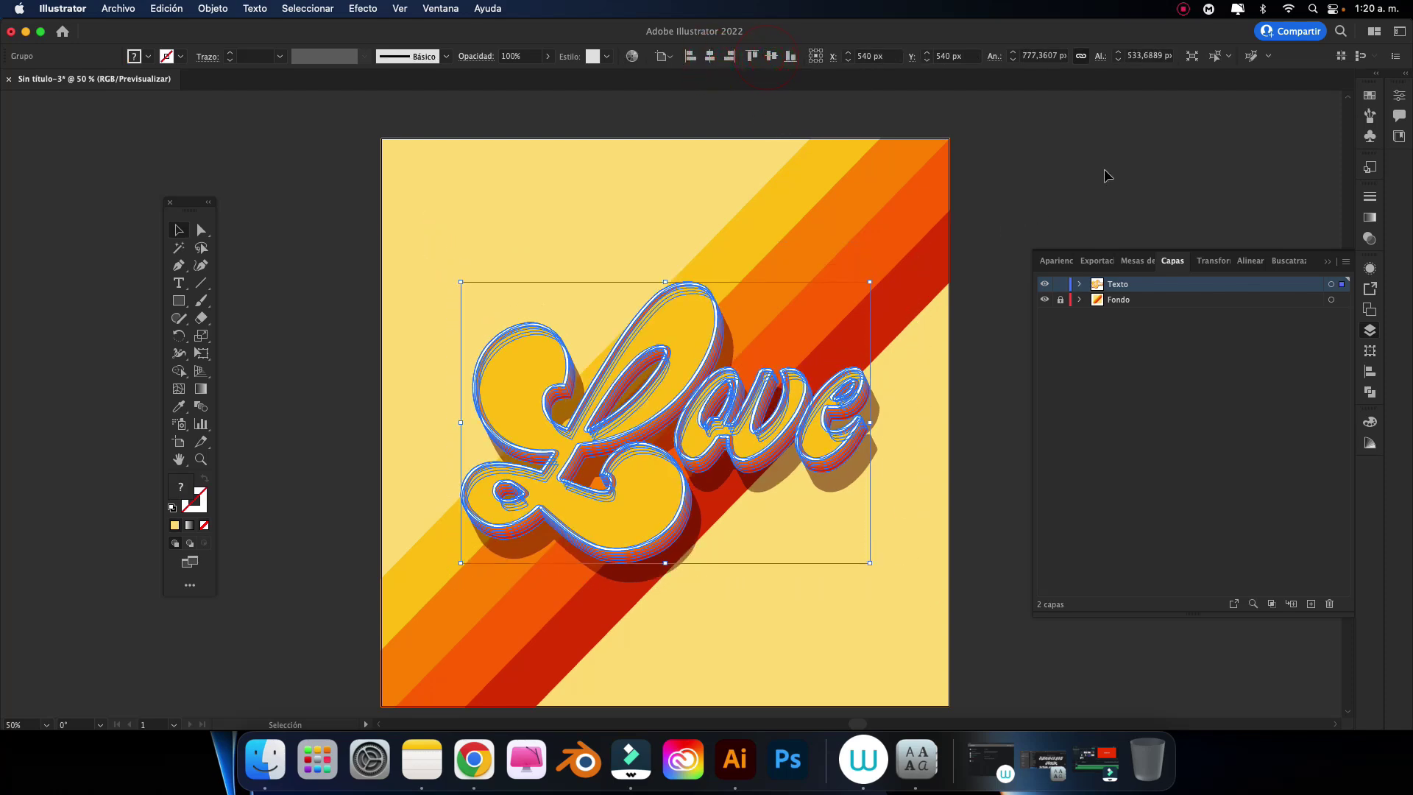
left_click(1052, 222)
key("super+minus")
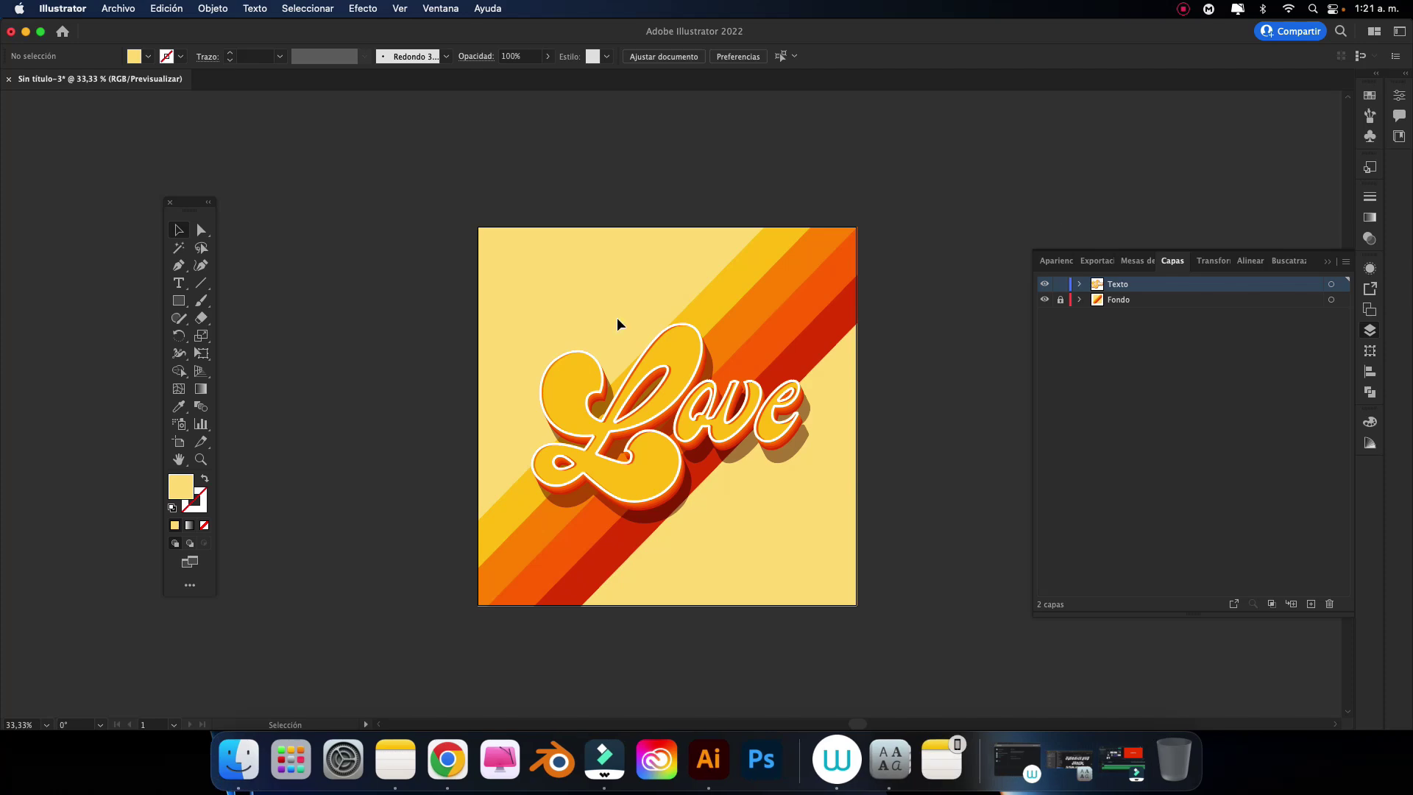
left_click(447, 759)
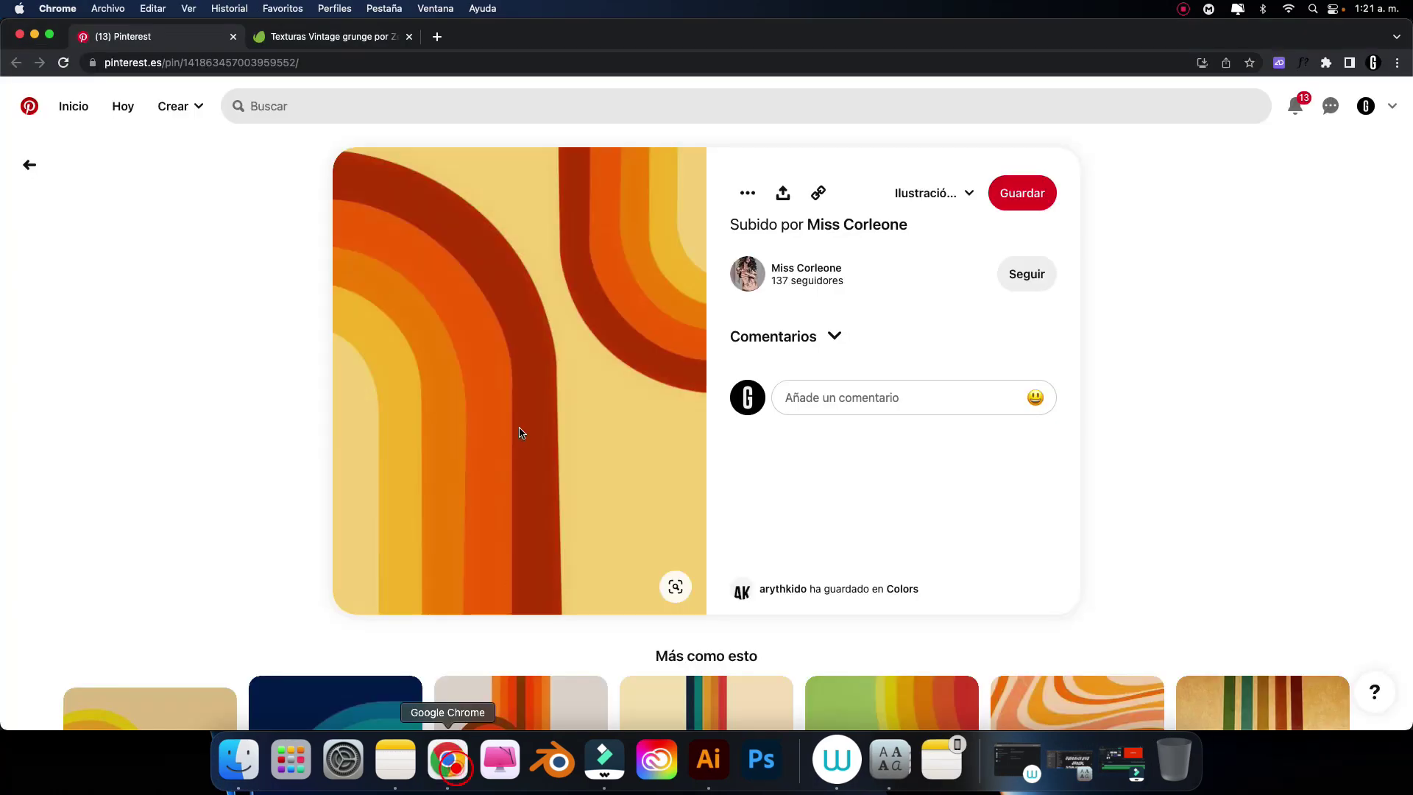
Step: Scroll through the Envato 'Texturas Vintage grunge' page, then go back to Illustrator
left_click(333, 37)
scroll(544, 303, "down", 2)
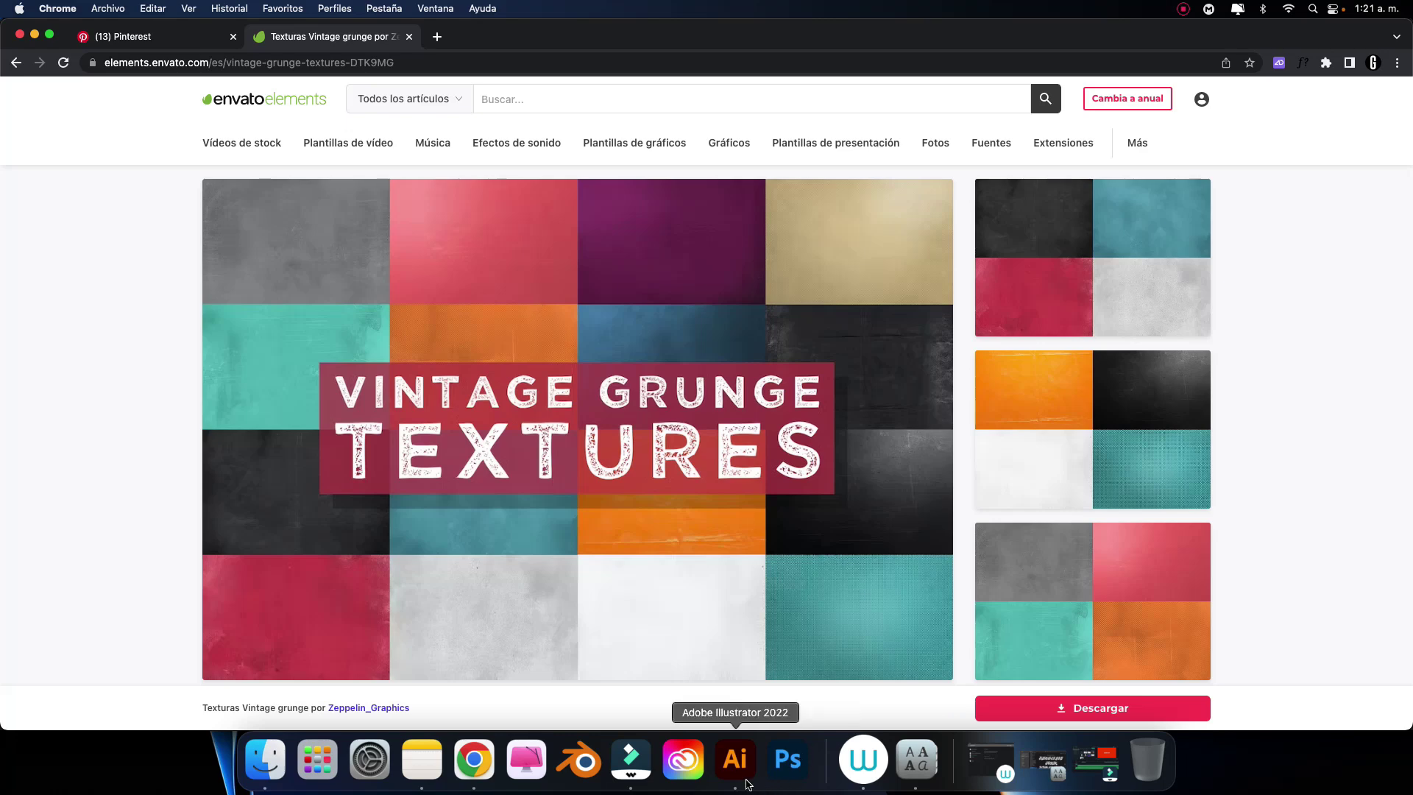
left_click(735, 758)
Step: Drag Vintage Texture 13.jpg from the textures folder onto the artwork, then remove it
left_click(282, 786)
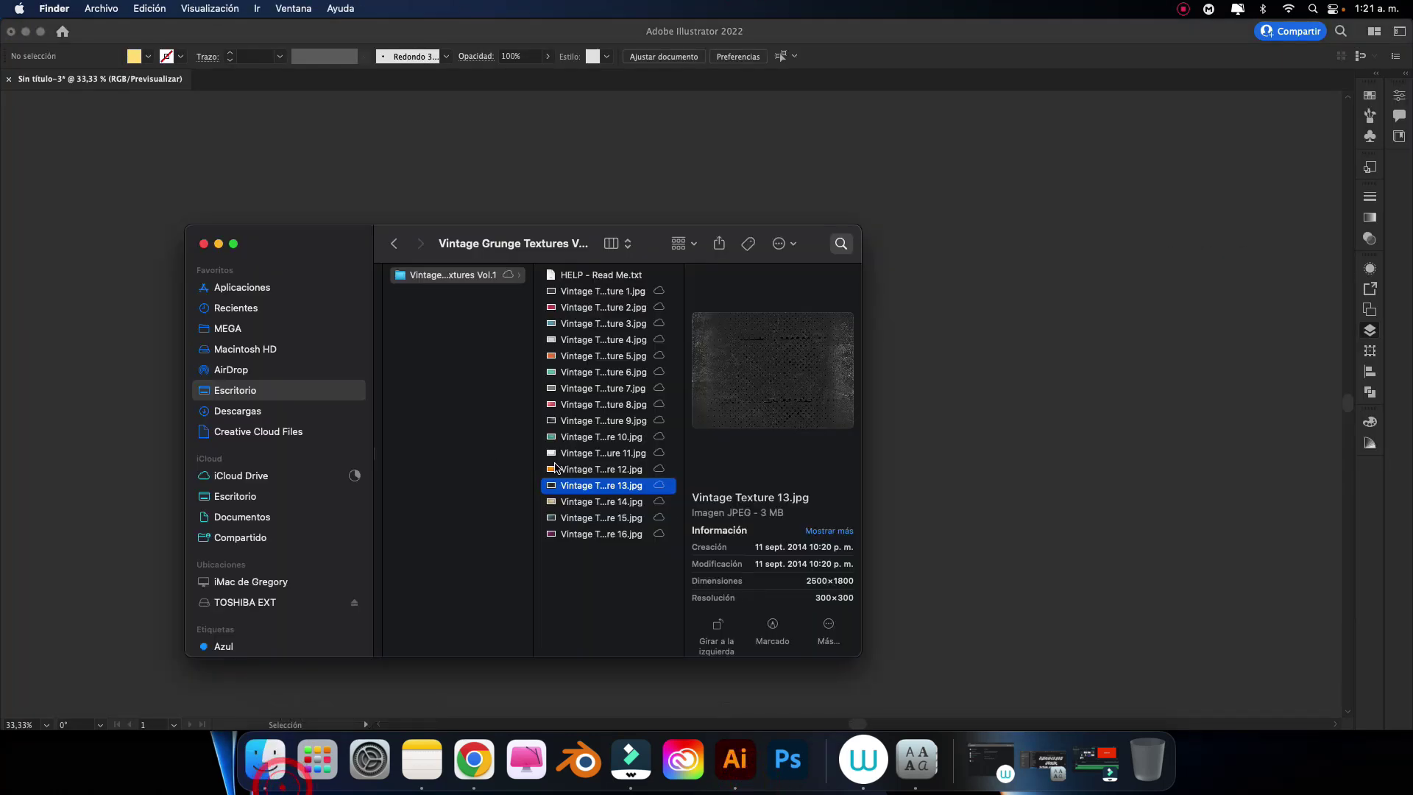
mouse_move(614, 492)
left_mouse_down()
mouse_move(918, 451)
mouse_move(721, 472)
left_mouse_up()
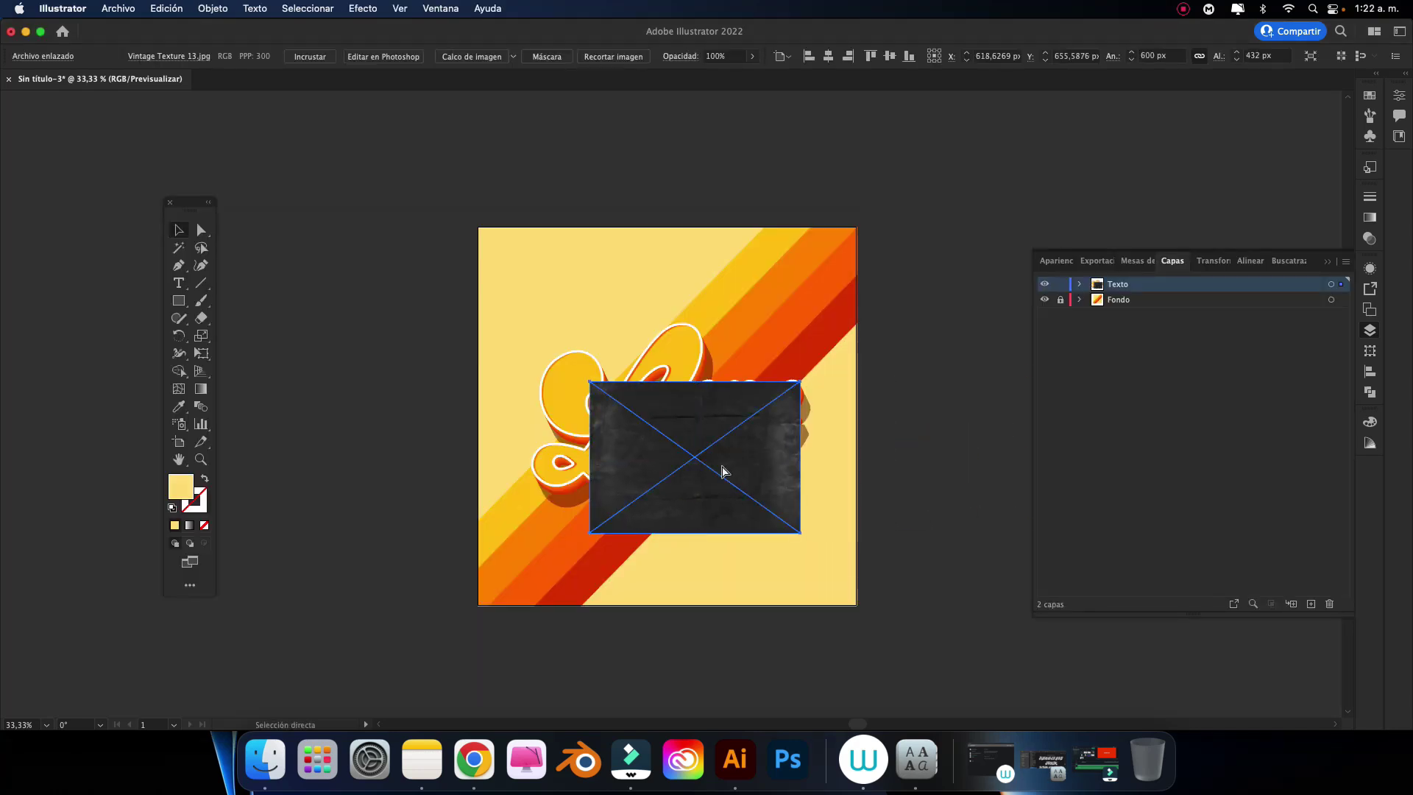
key("Delete")
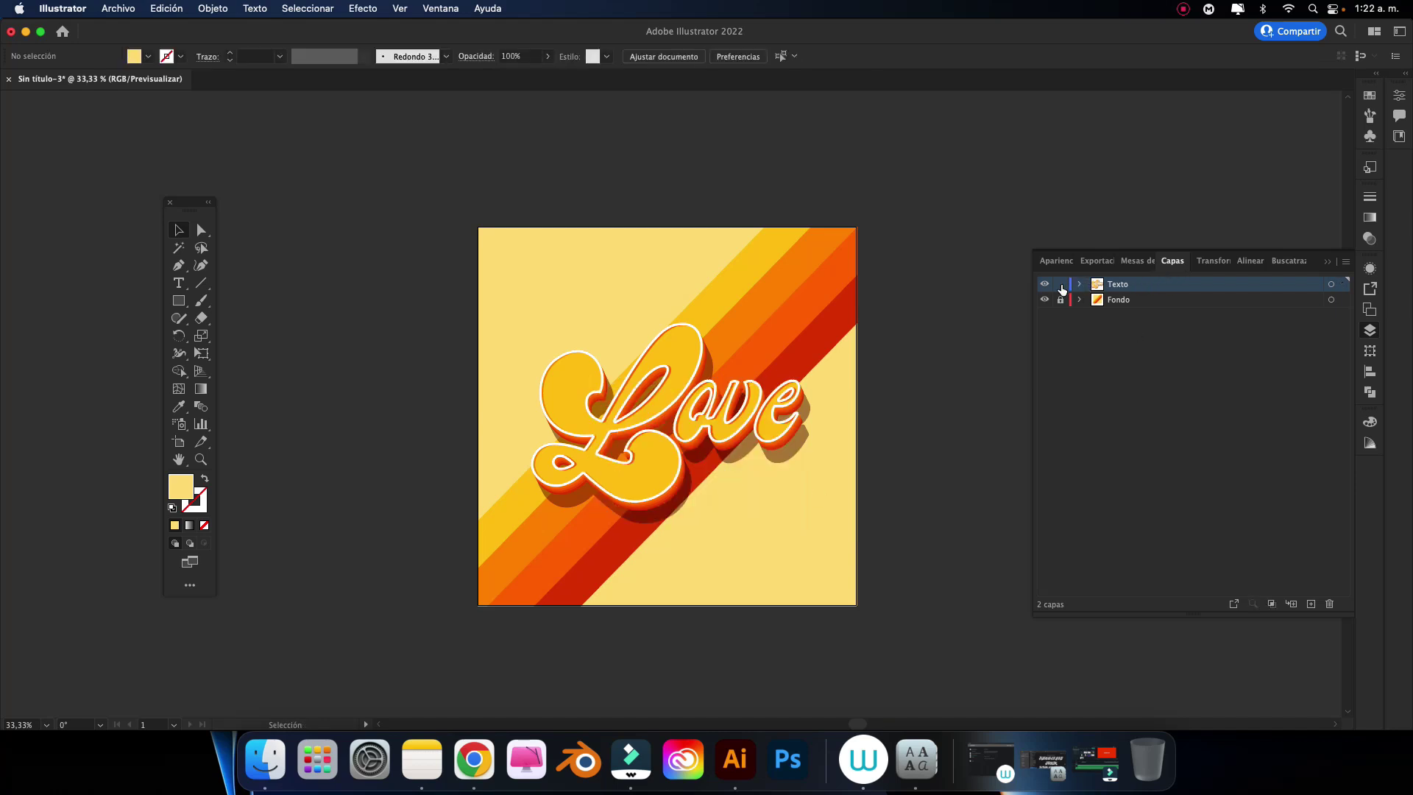
Step: Create a new top layer named Textura and place Vintage Texture 13.jpg on it
left_click(1079, 285)
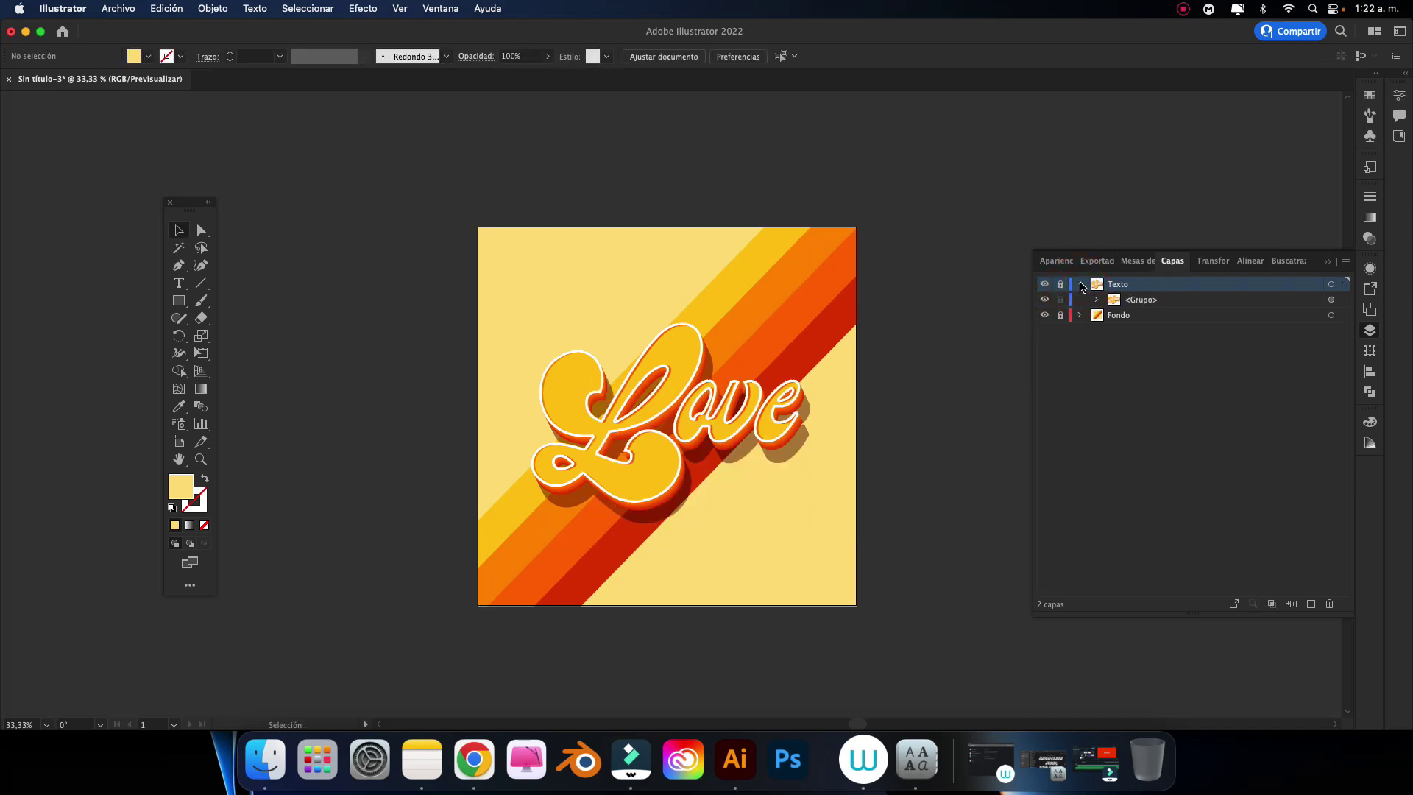
left_click(1080, 285)
left_click(1311, 603)
double_click(1122, 284)
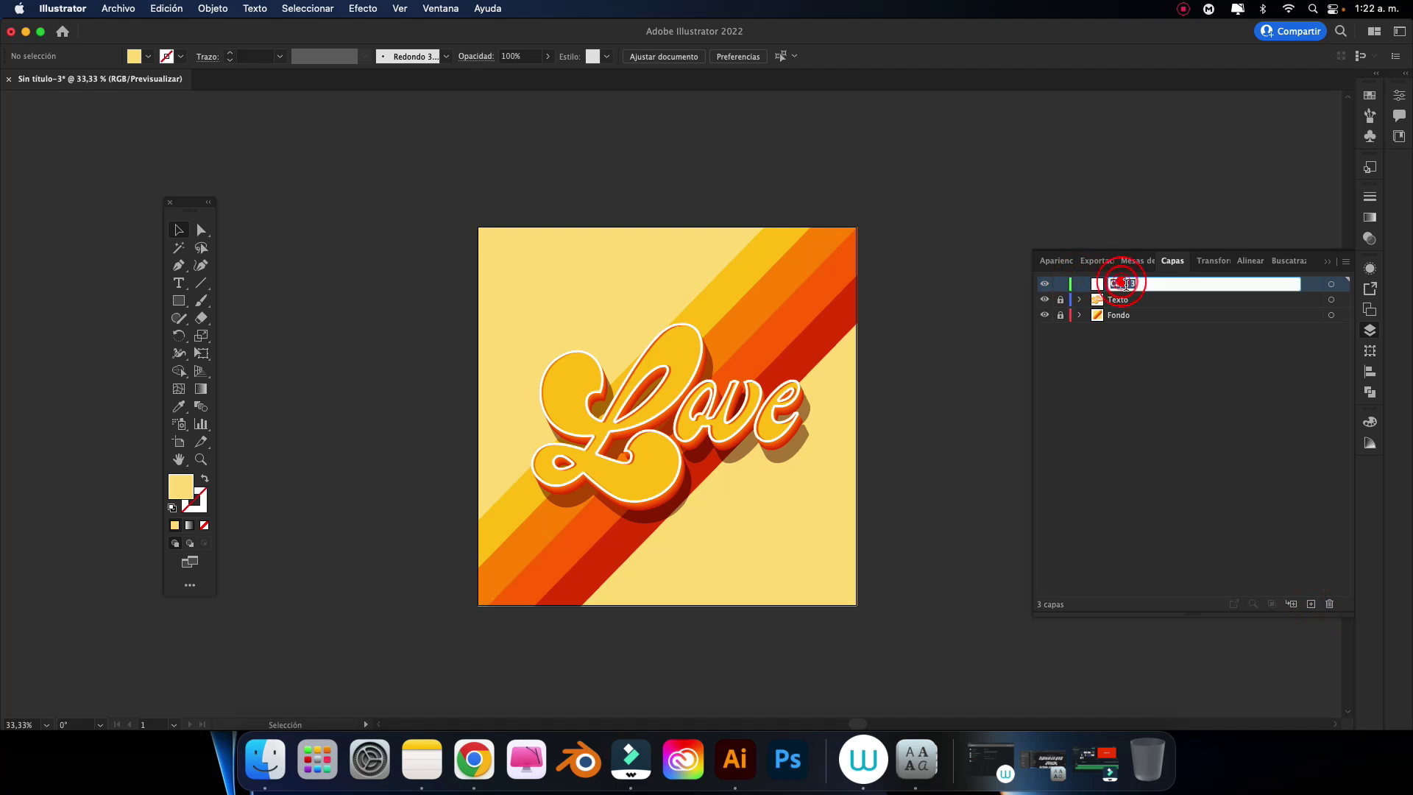
key("BackSpace")
type("a")
key("Return")
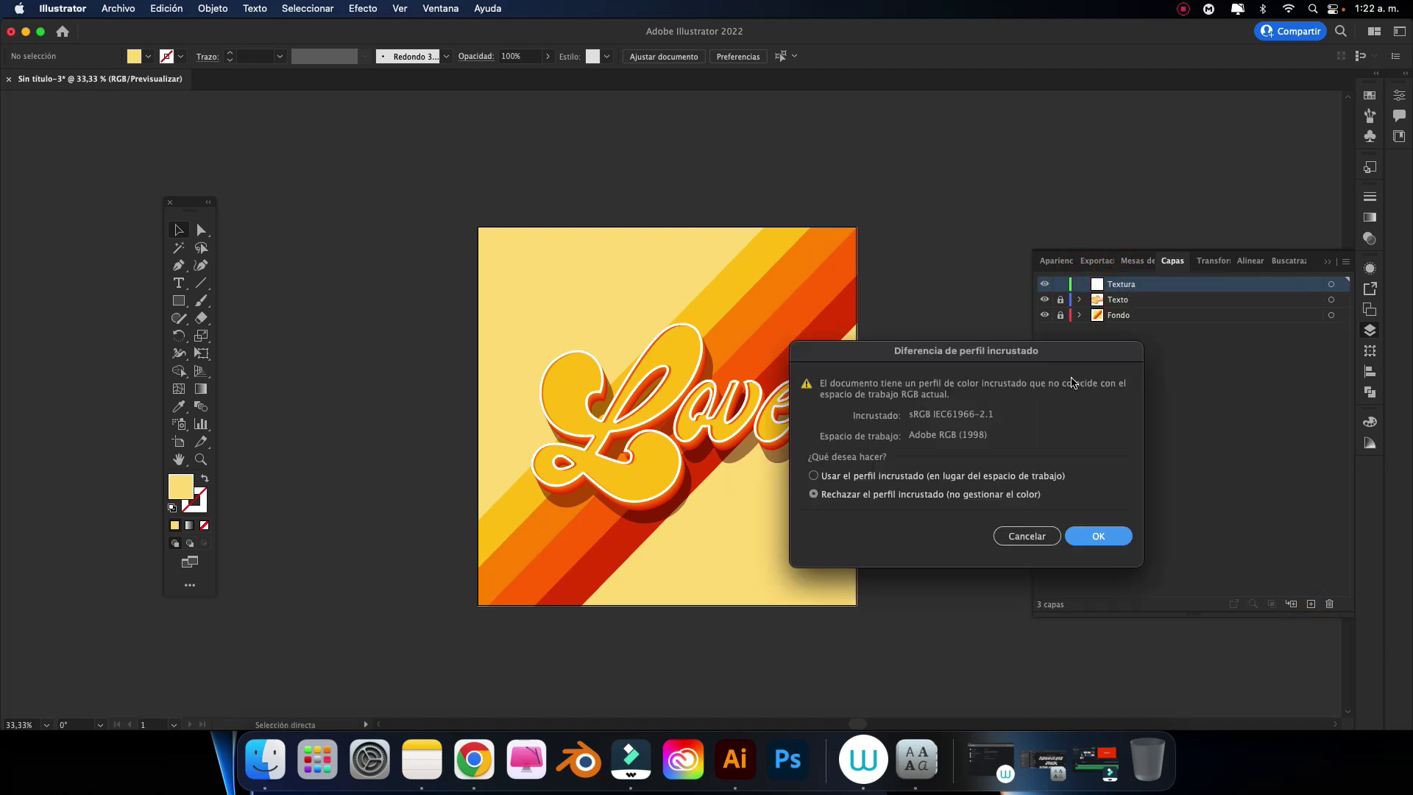
left_click(1096, 536)
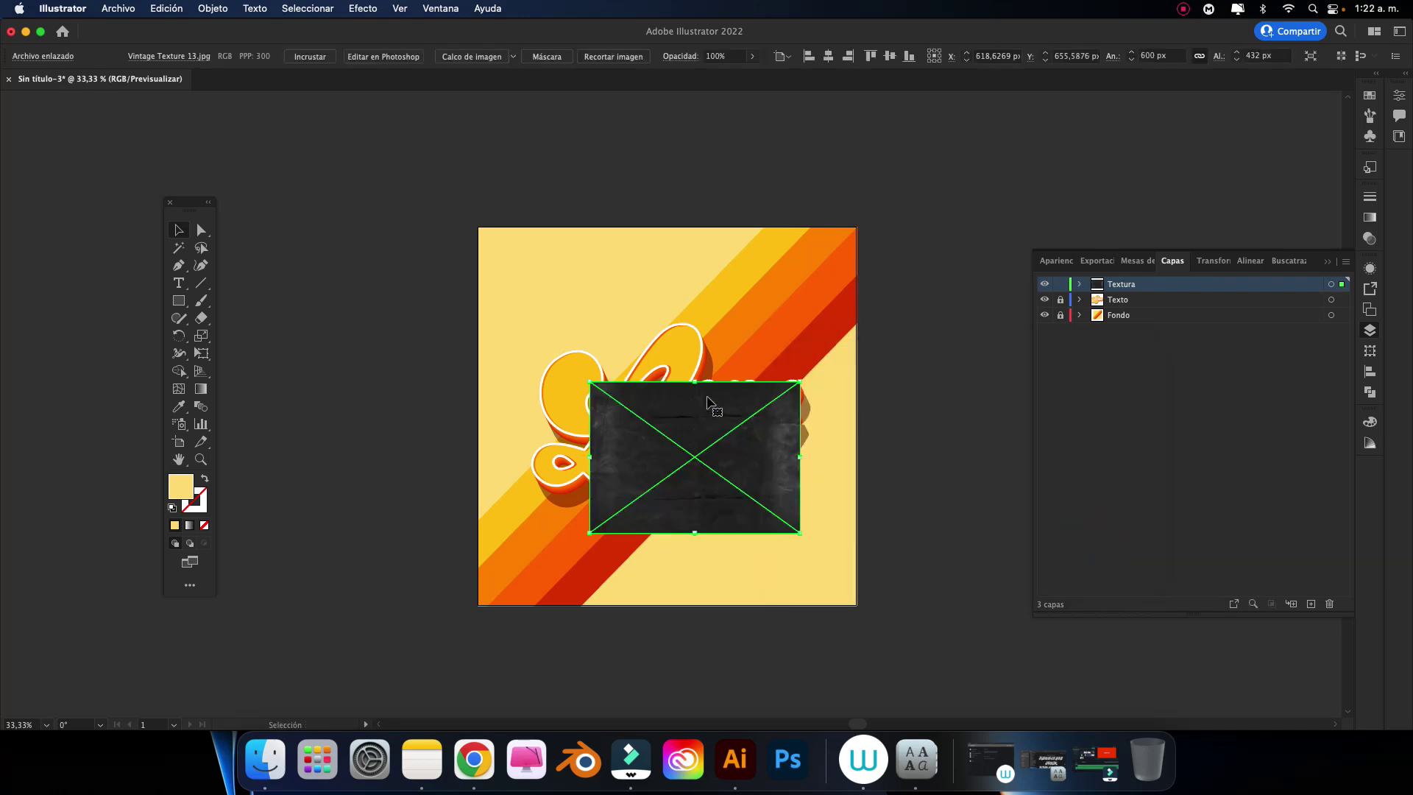
Step: Stretch the texture image out to the artboard edges, about 1080 × 1096 px
left_click_drag(695, 382, 695, 227)
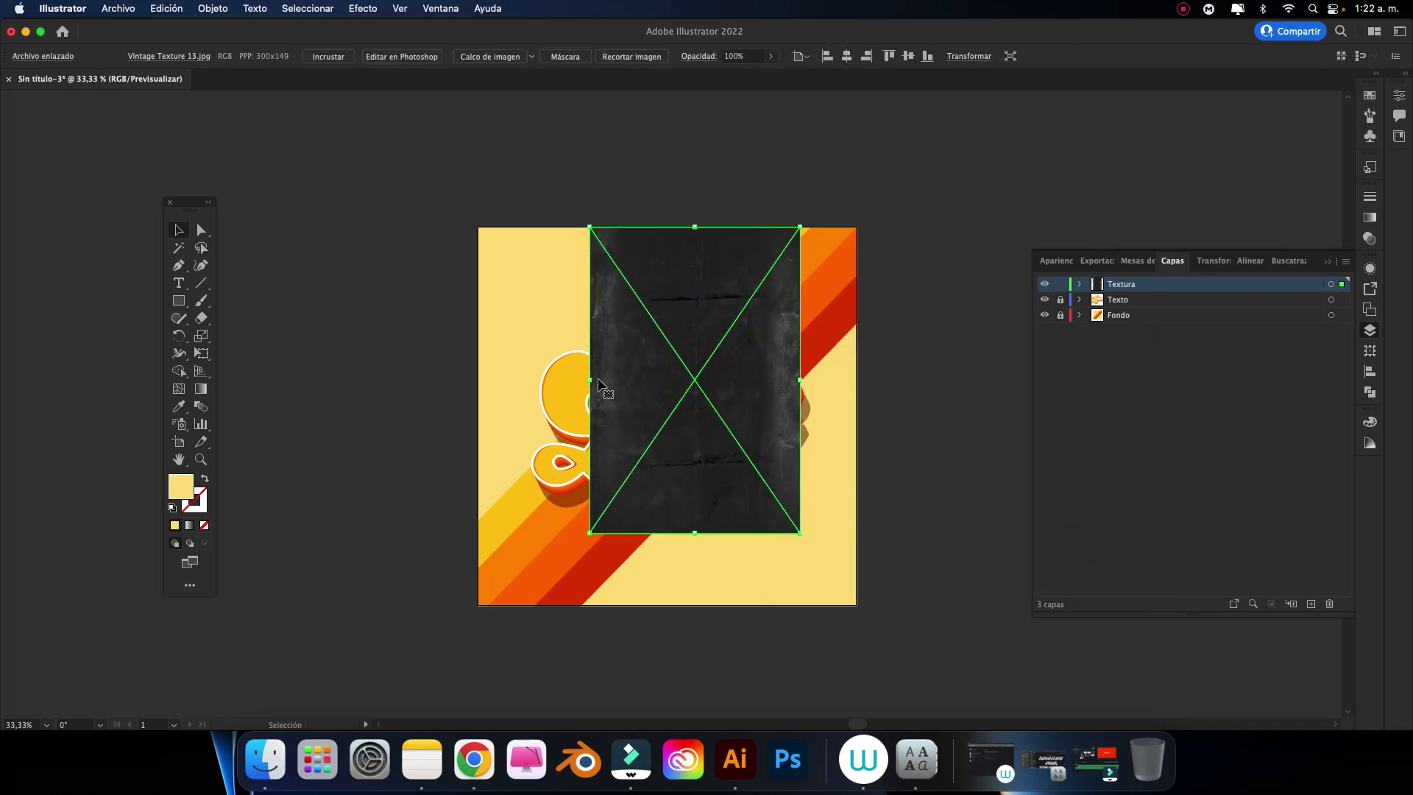
left_click_drag(589, 378, 478, 380)
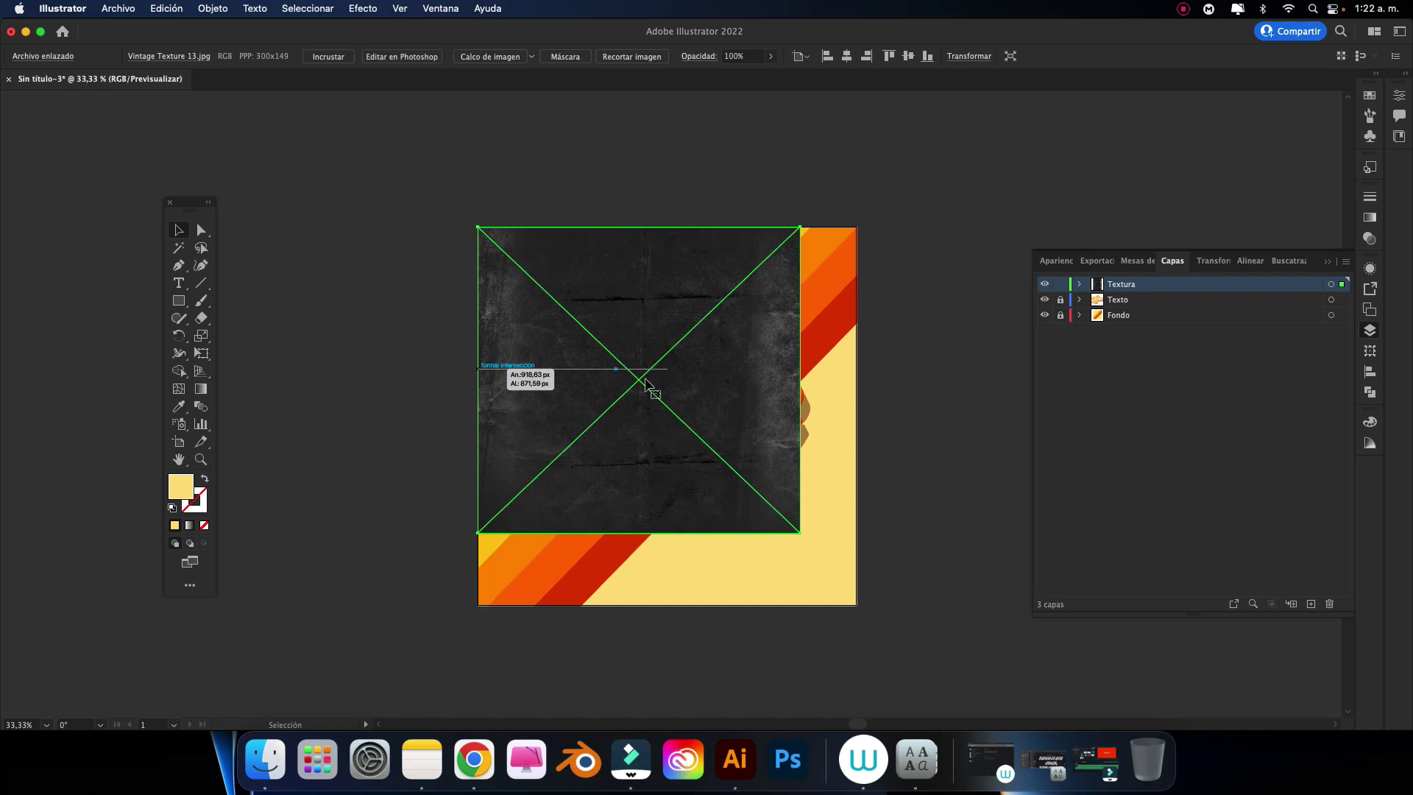
left_click_drag(799, 379, 799, 378)
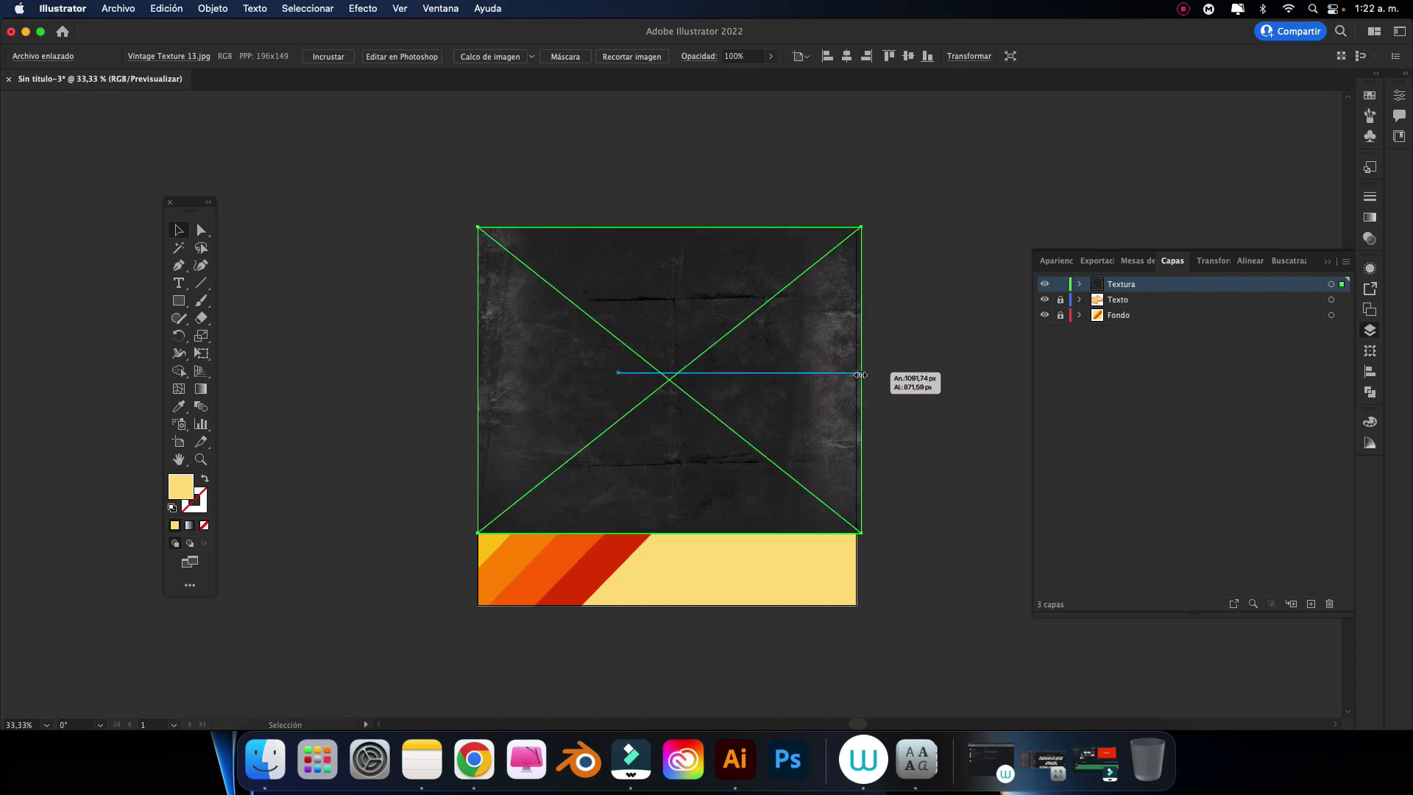
left_click_drag(858, 373, 857, 373)
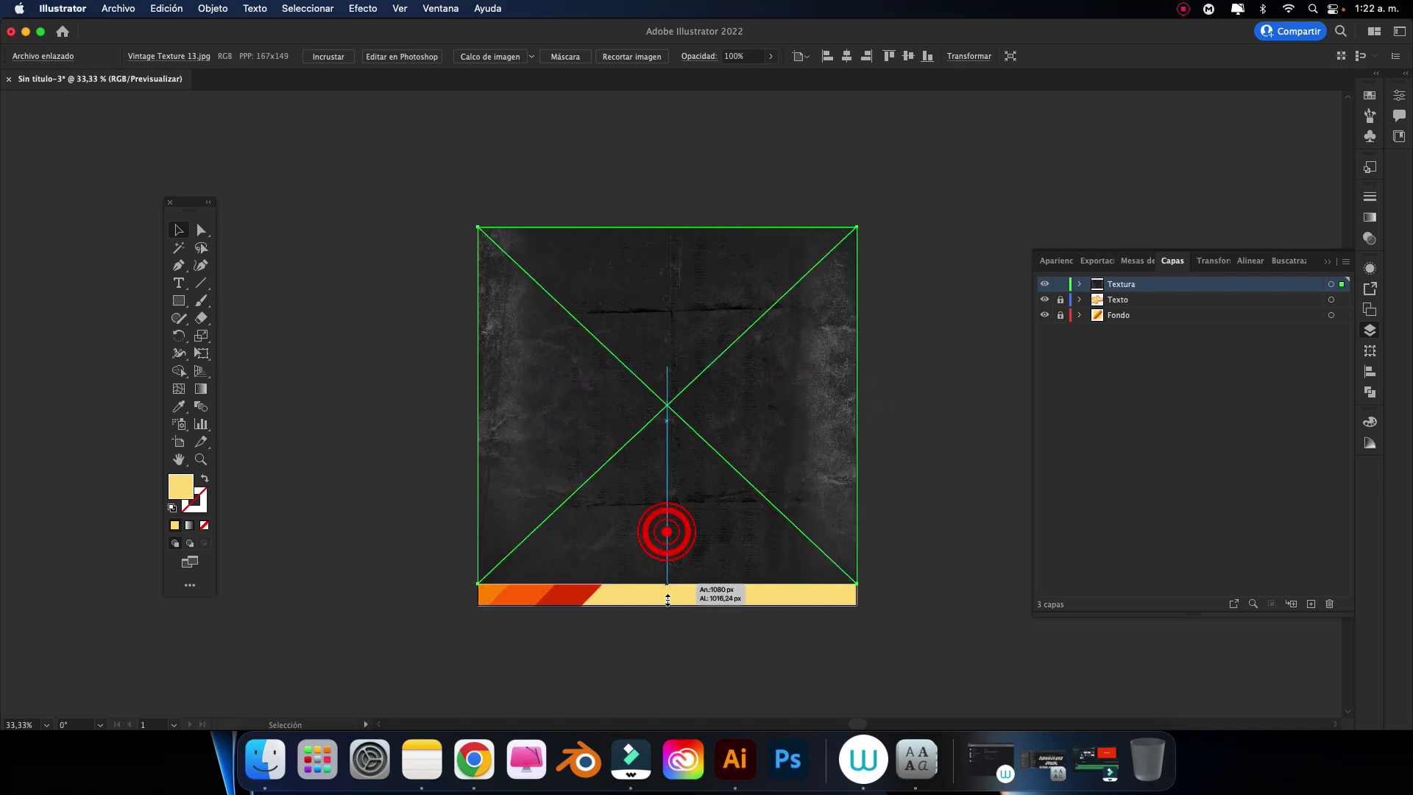
left_click_drag(667, 533, 667, 604)
left_click(880, 403)
Step: Reselect the texture, fit the artboard in view, and show its Apariencia panel
key("super+plus")
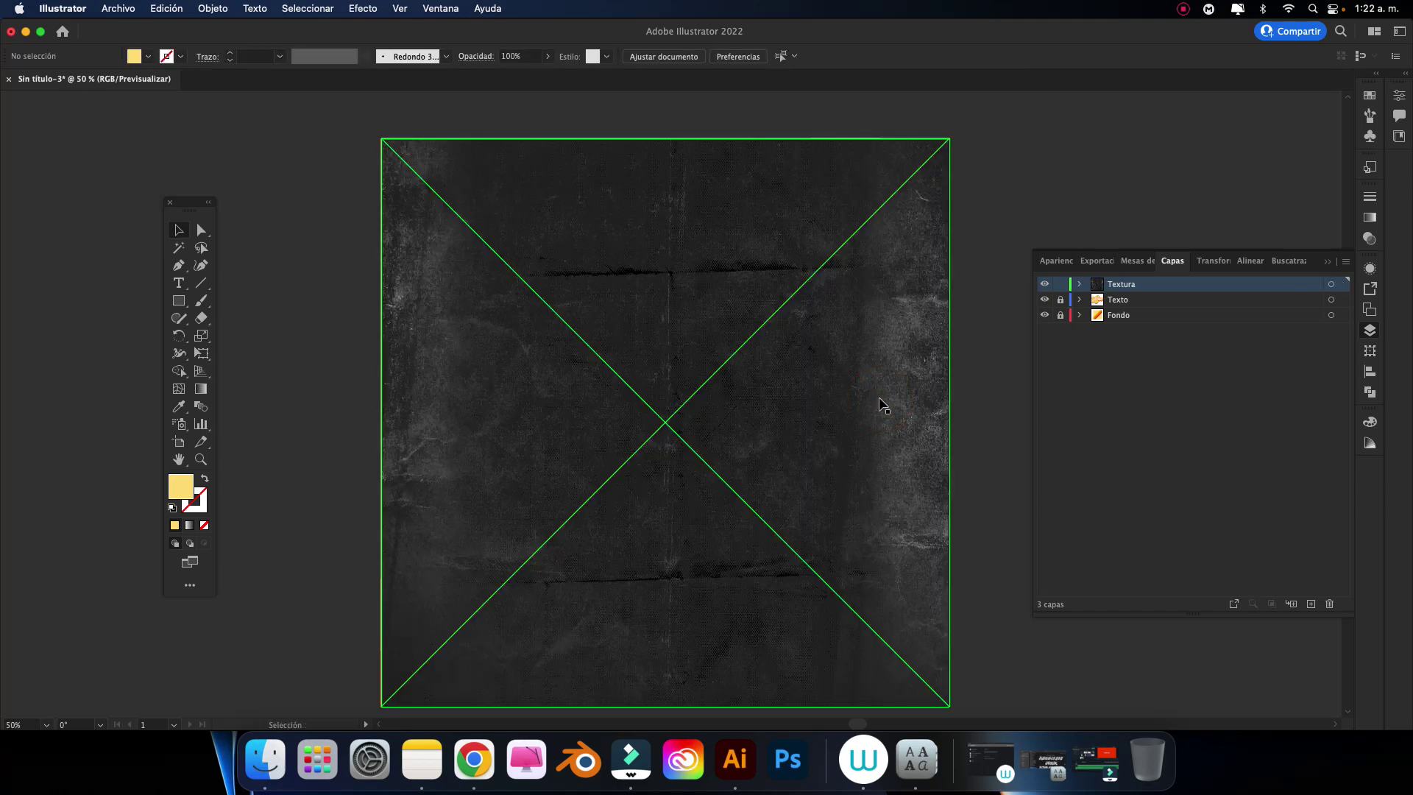
scroll(905, 390, "down", 4)
left_click(769, 412)
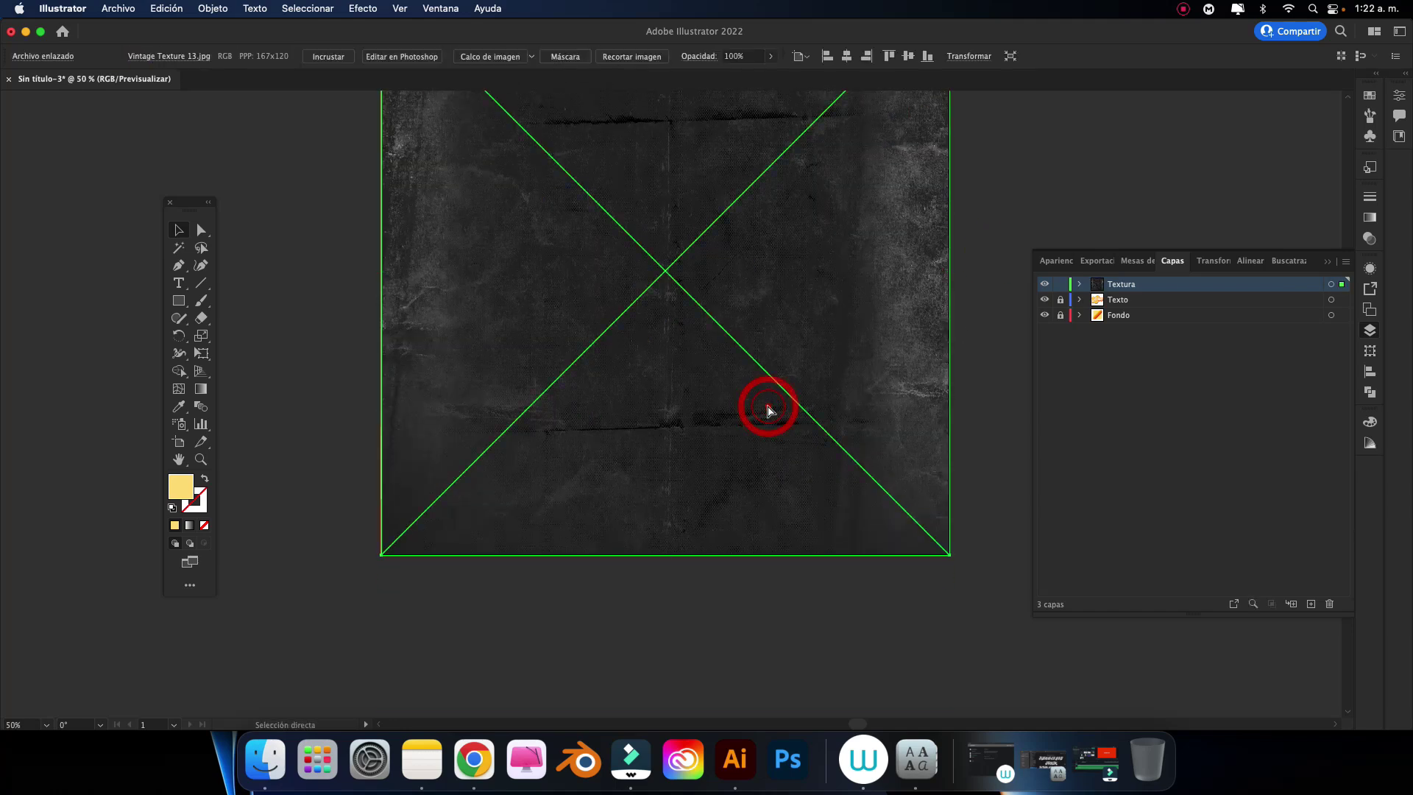
key("super+0")
key("super+minus")
key("v")
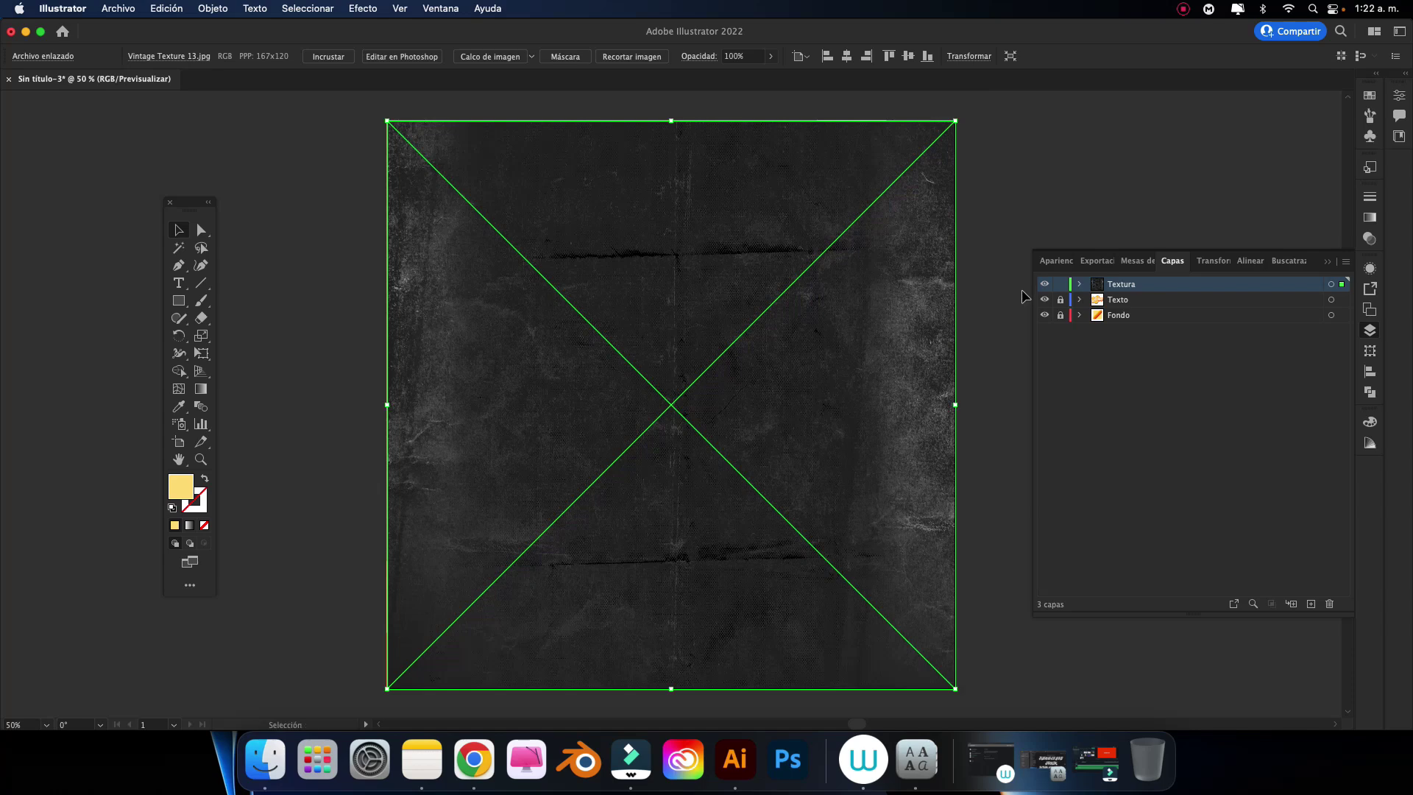
left_click(1369, 269)
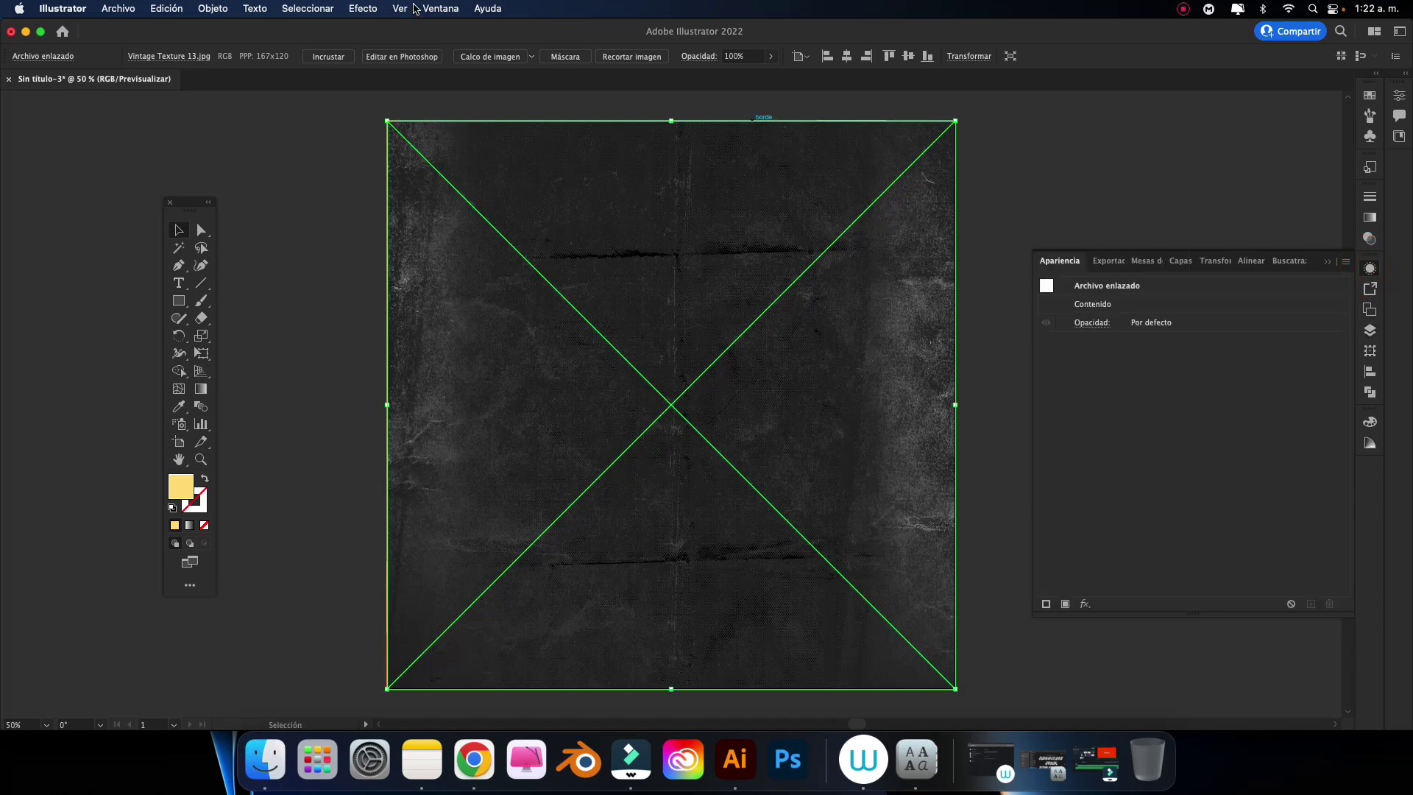
Step: Set the Vintage Texture 13 layer's opacity blend mode to Aclarar (Lighten)
left_click(435, 8)
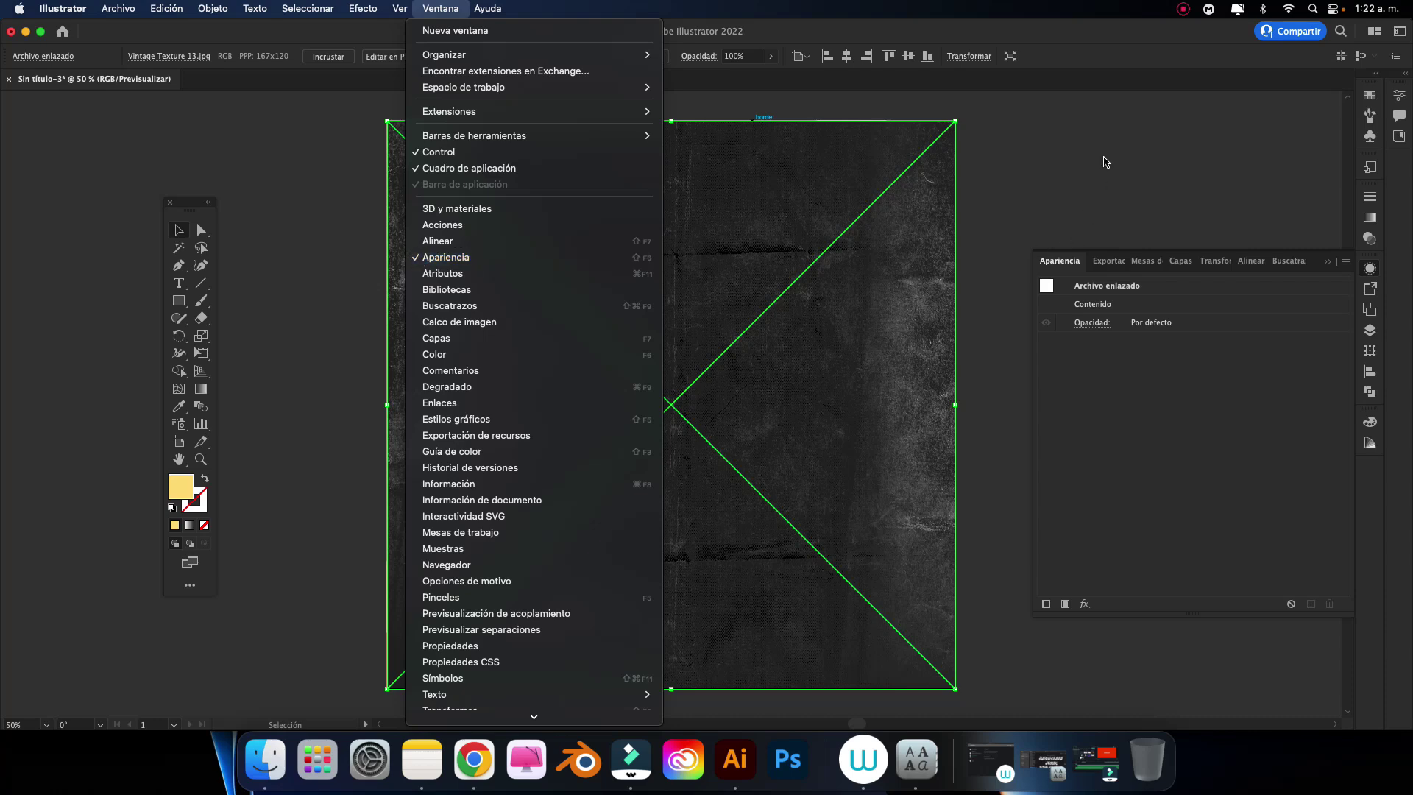
left_click(1105, 161)
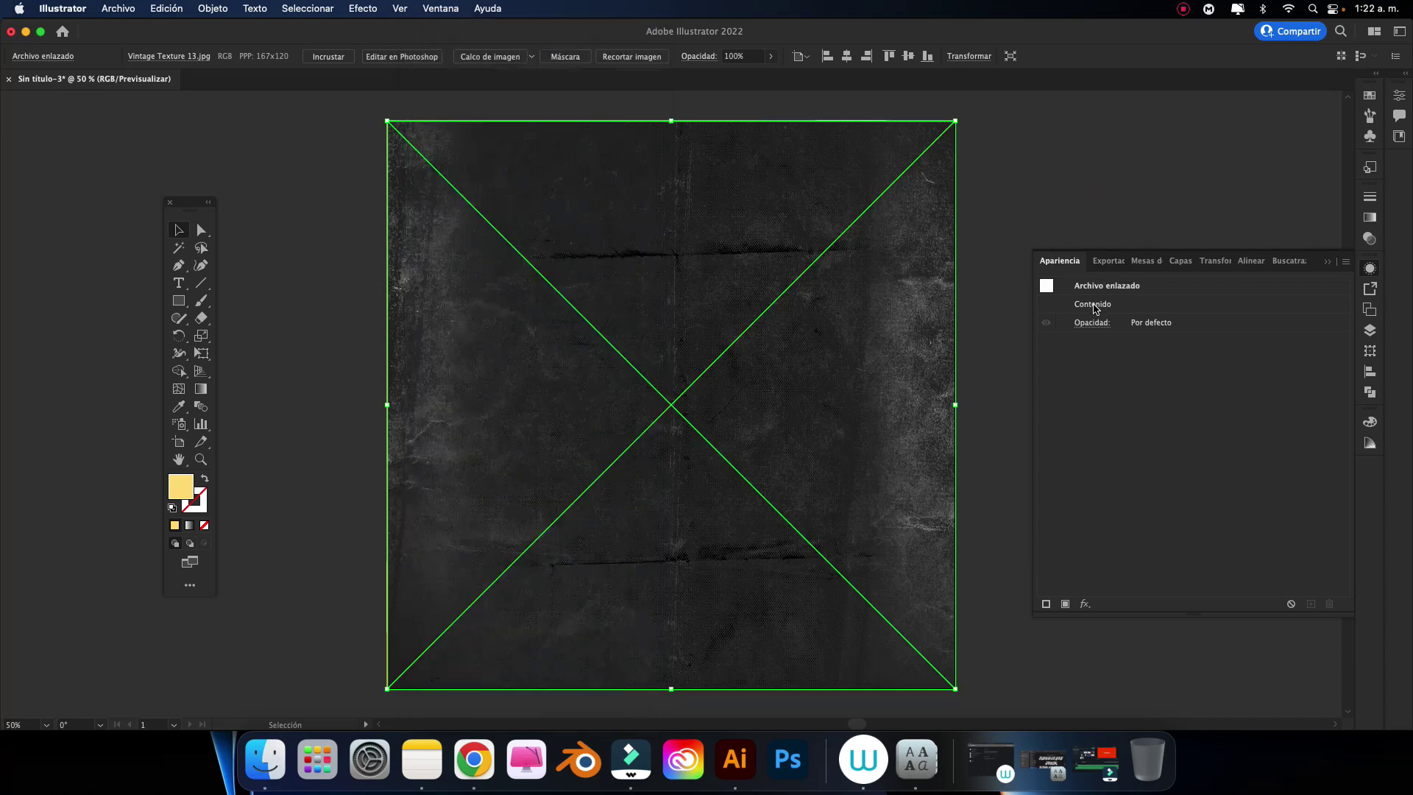
left_click(1096, 307)
left_click(1092, 323)
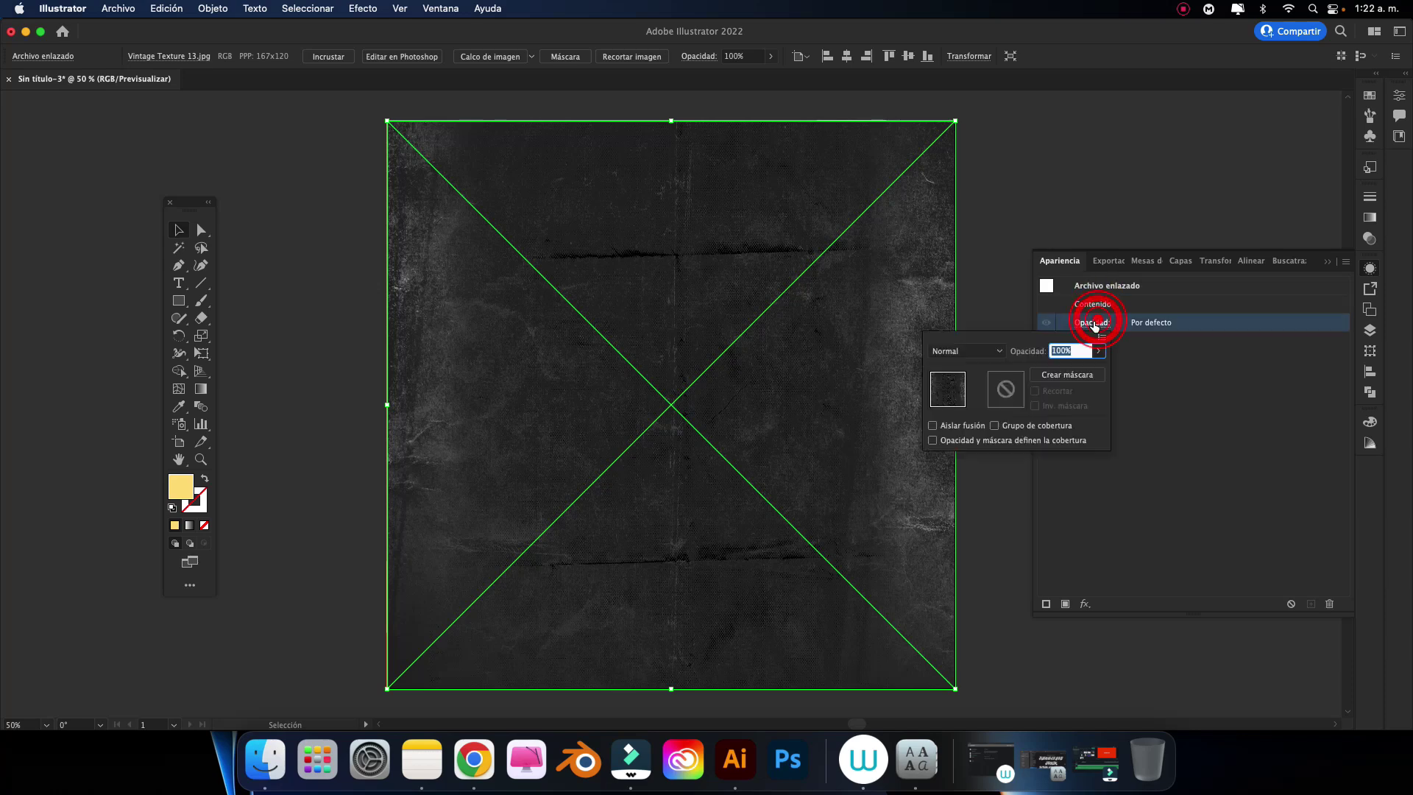
left_click(987, 352)
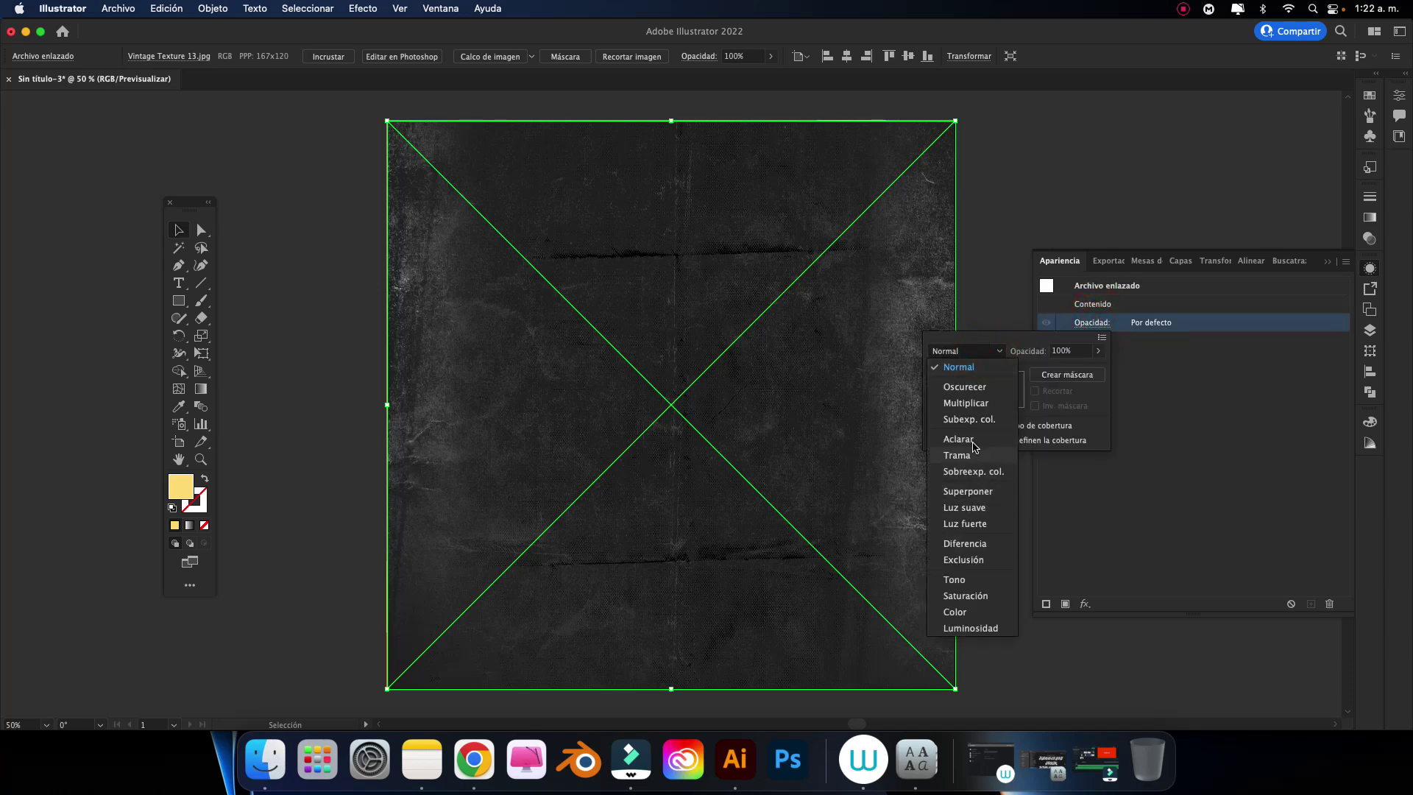
left_click(972, 443)
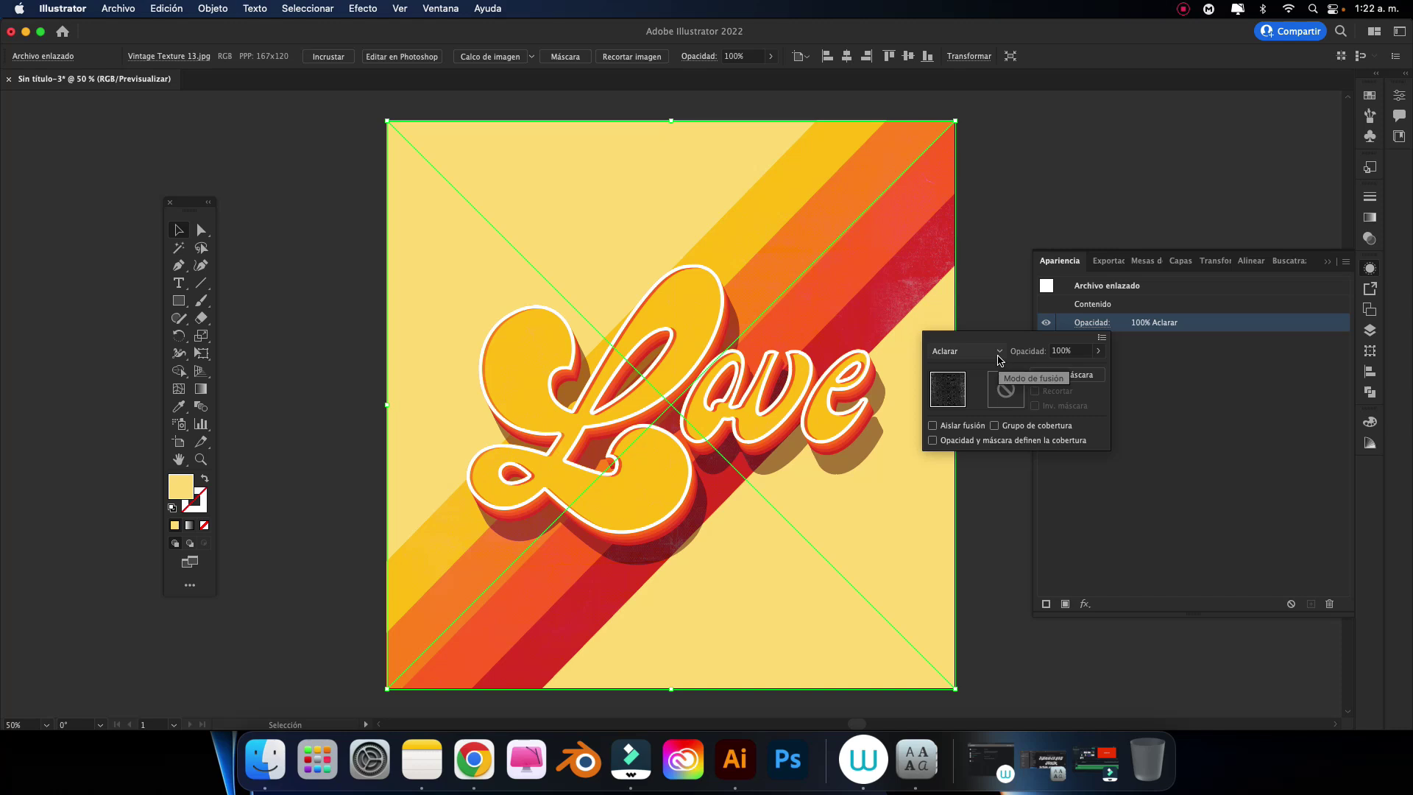
Step: Keep Aclarar at 100%, close the Appearance properties and deselect the texture
left_click(1000, 360)
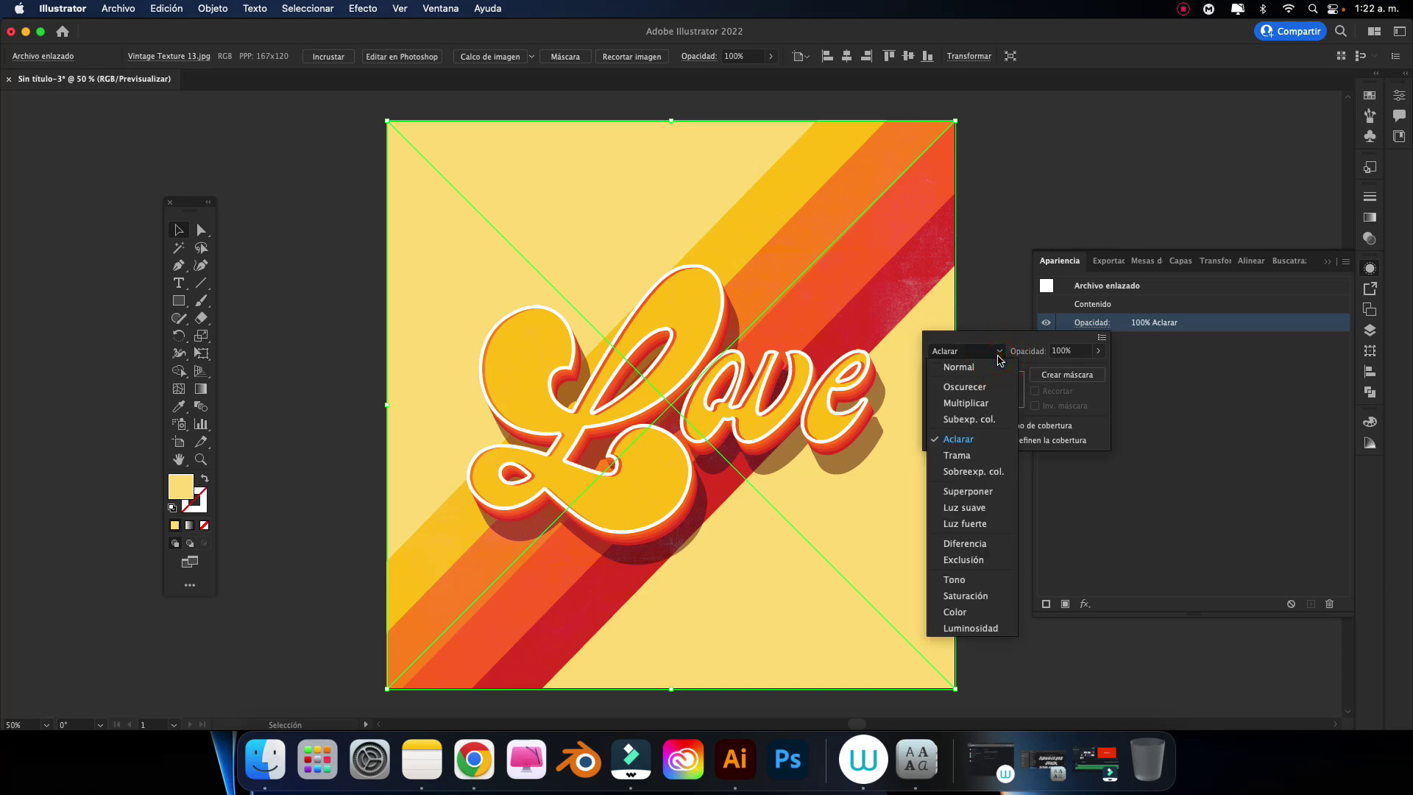
left_click(998, 361)
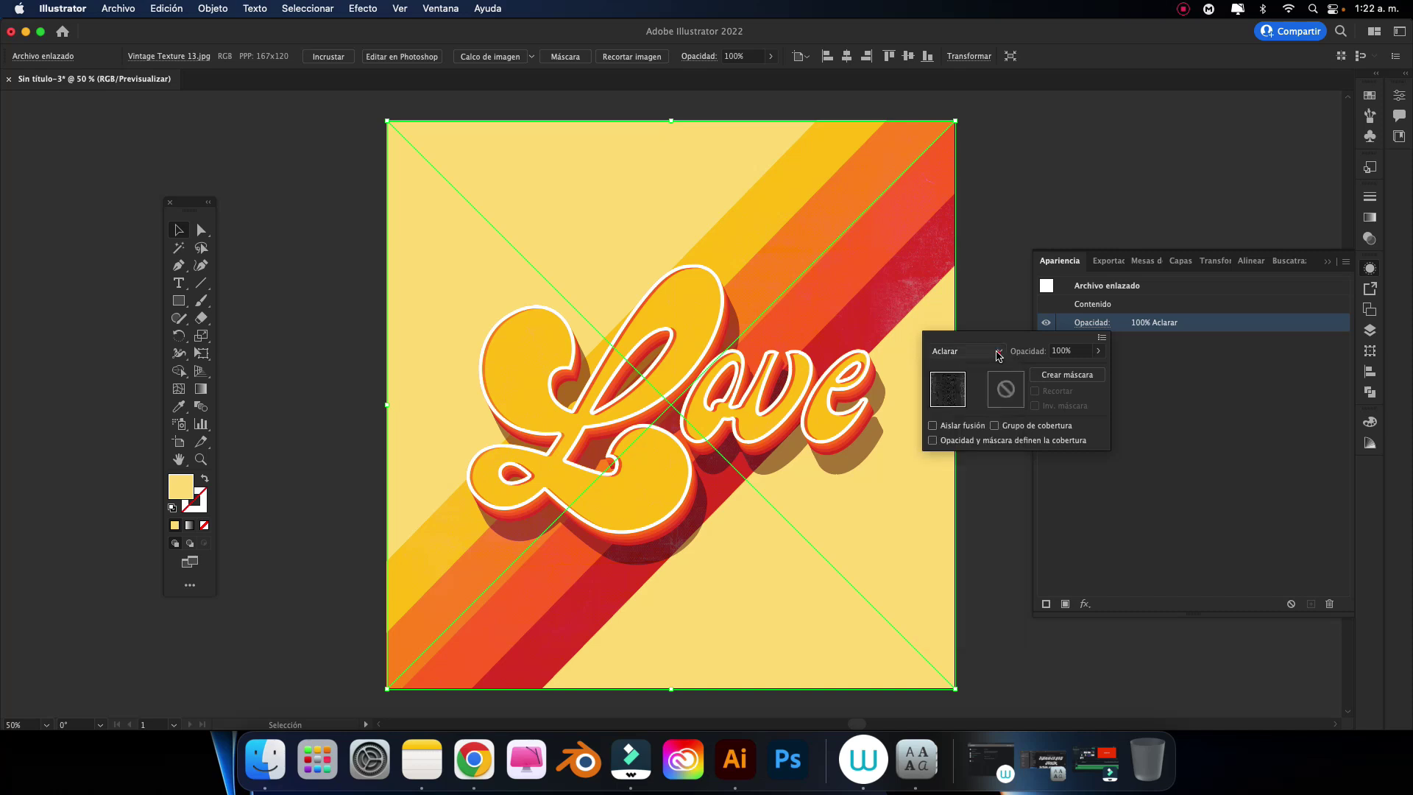
left_click(1137, 408)
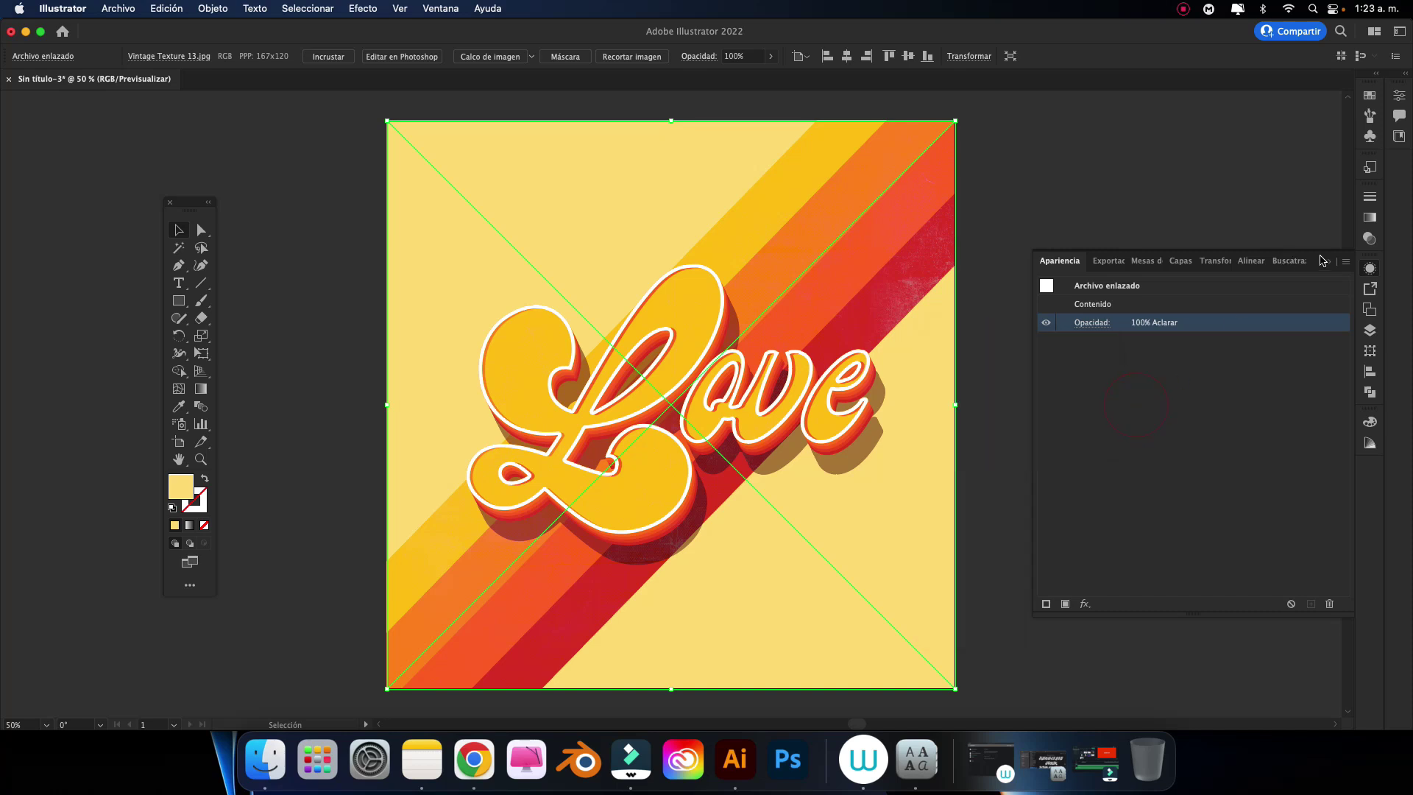
left_click(1326, 261)
left_click(1065, 209)
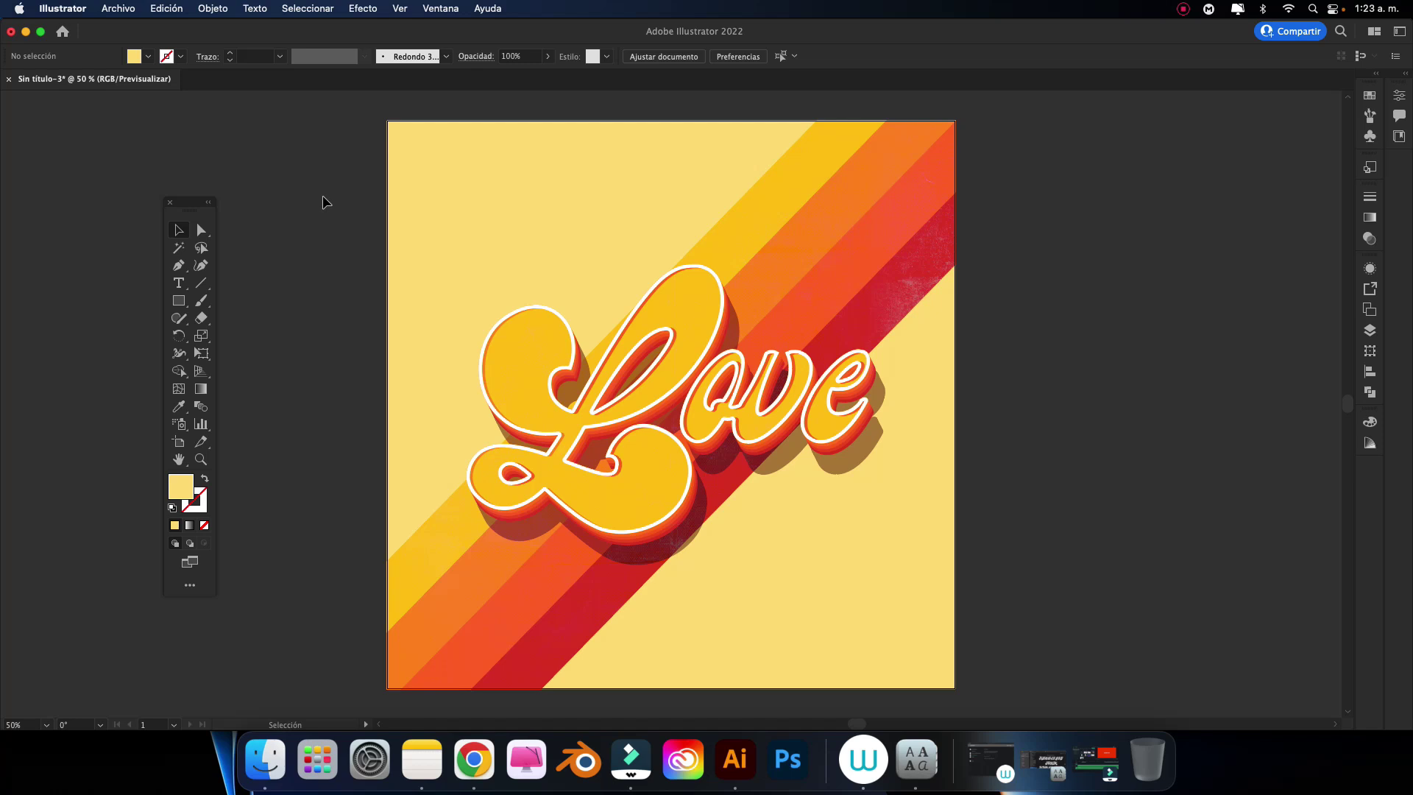
Step: Save the Love artwork for Web as a 1080 × 1080 px PNG-24
left_click(118, 8)
mouse_move(121, 306)
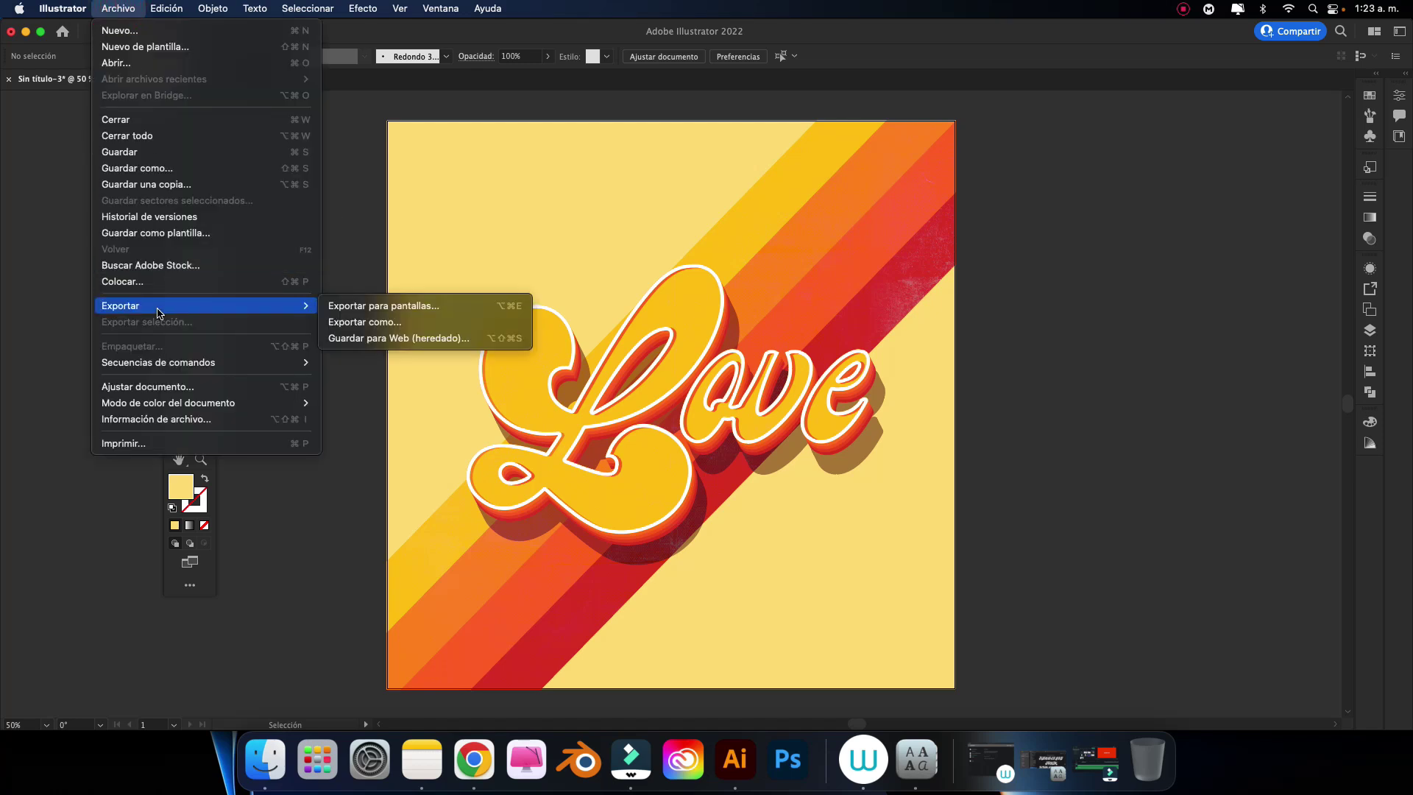
left_click(366, 337)
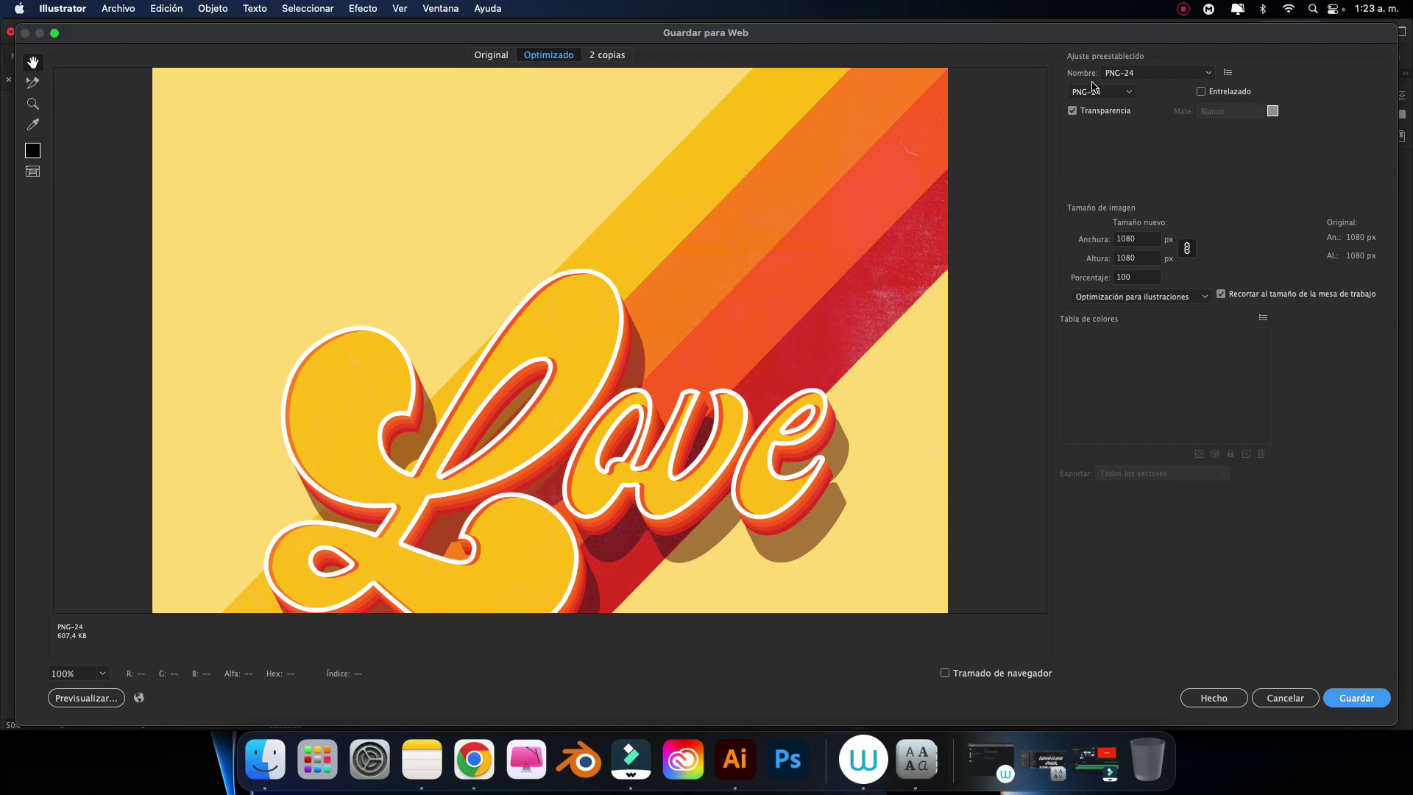
key("super+minus")
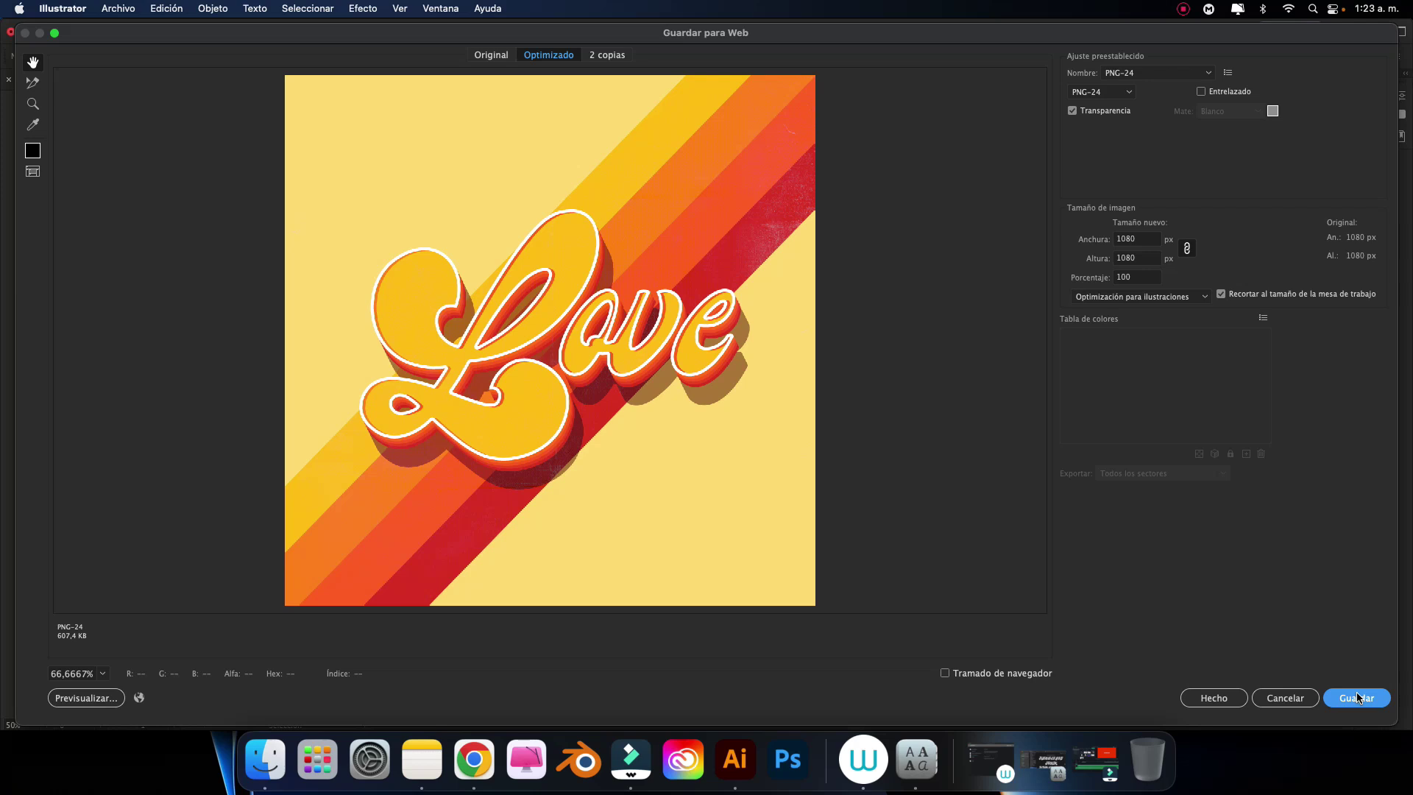
left_click(1286, 701)
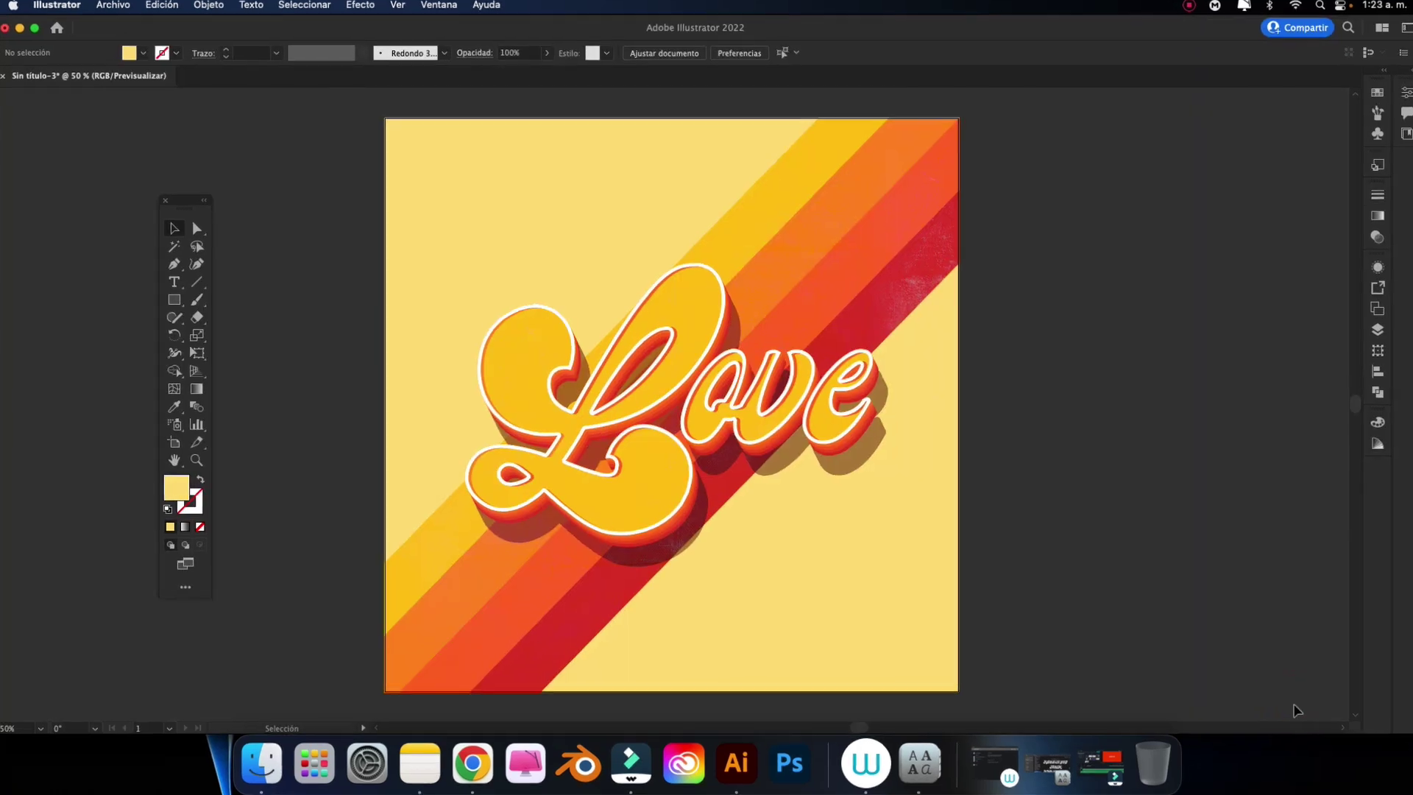